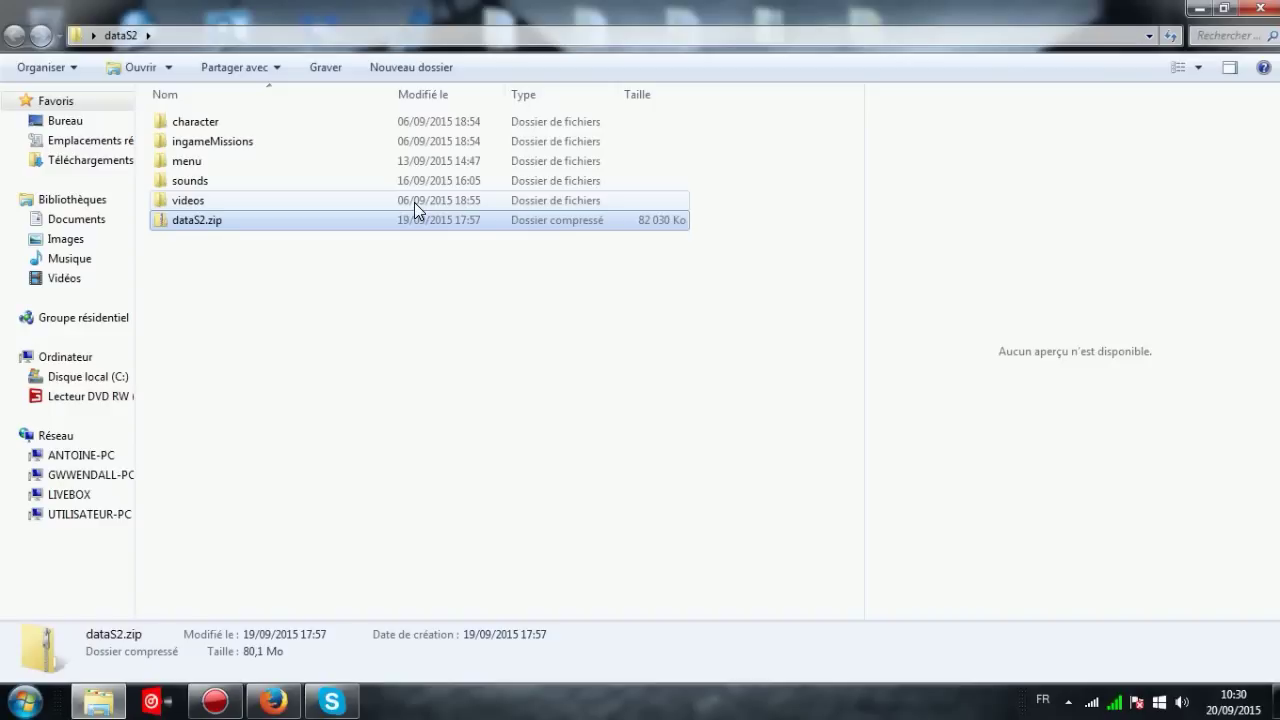
# - Delete the dataS2.zip archive from the dataS2 folder, sending it to the recycle bin
pyautogui.moveTo(284, 121)
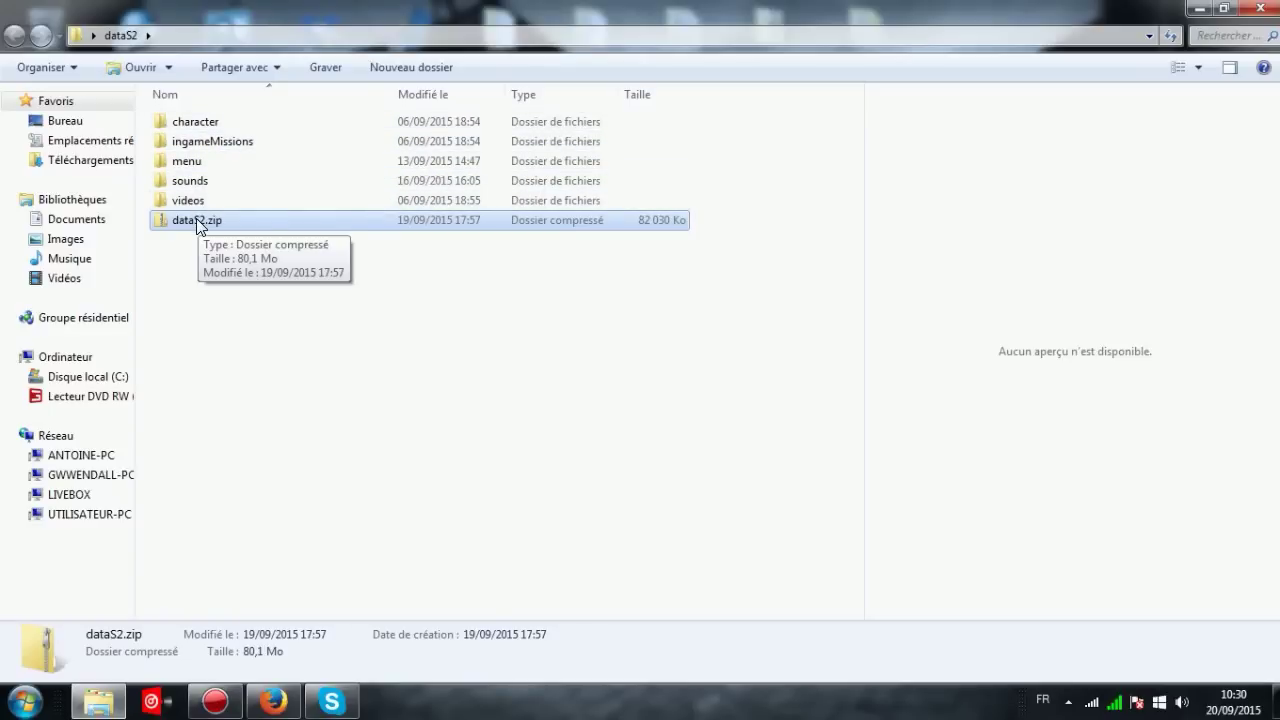
pyautogui.press('Delete')
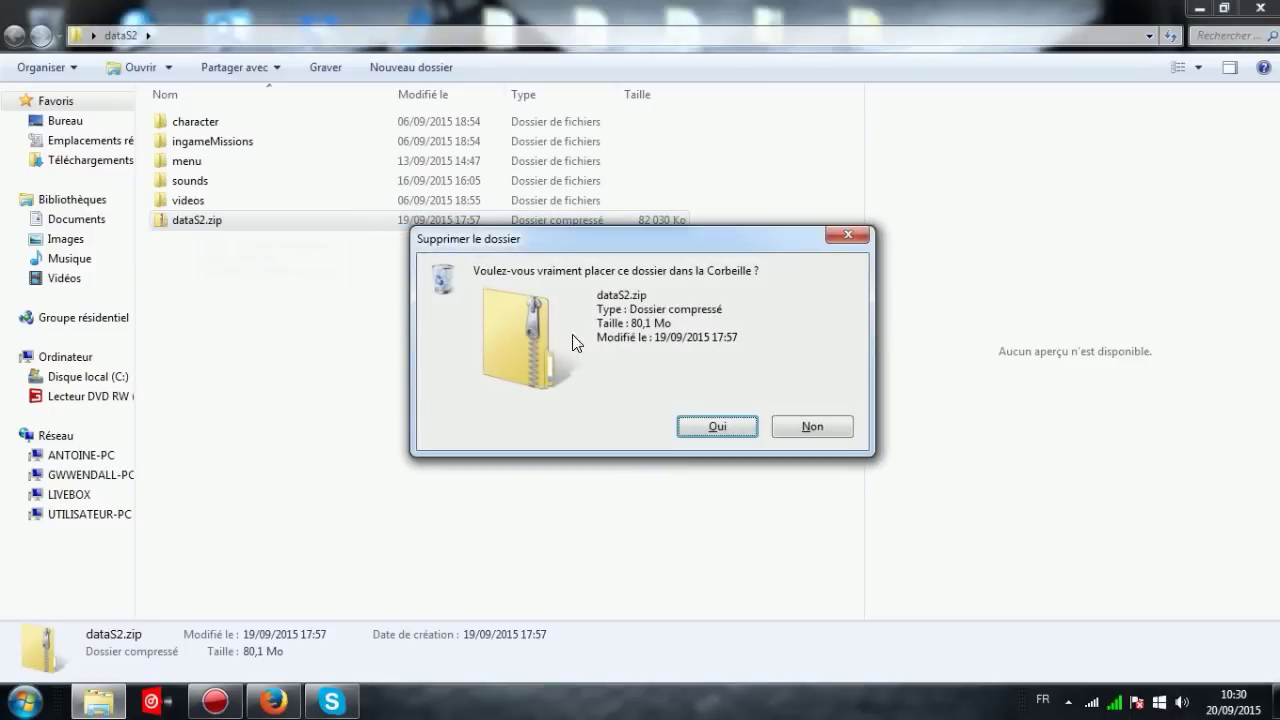
pyautogui.click(690, 426)
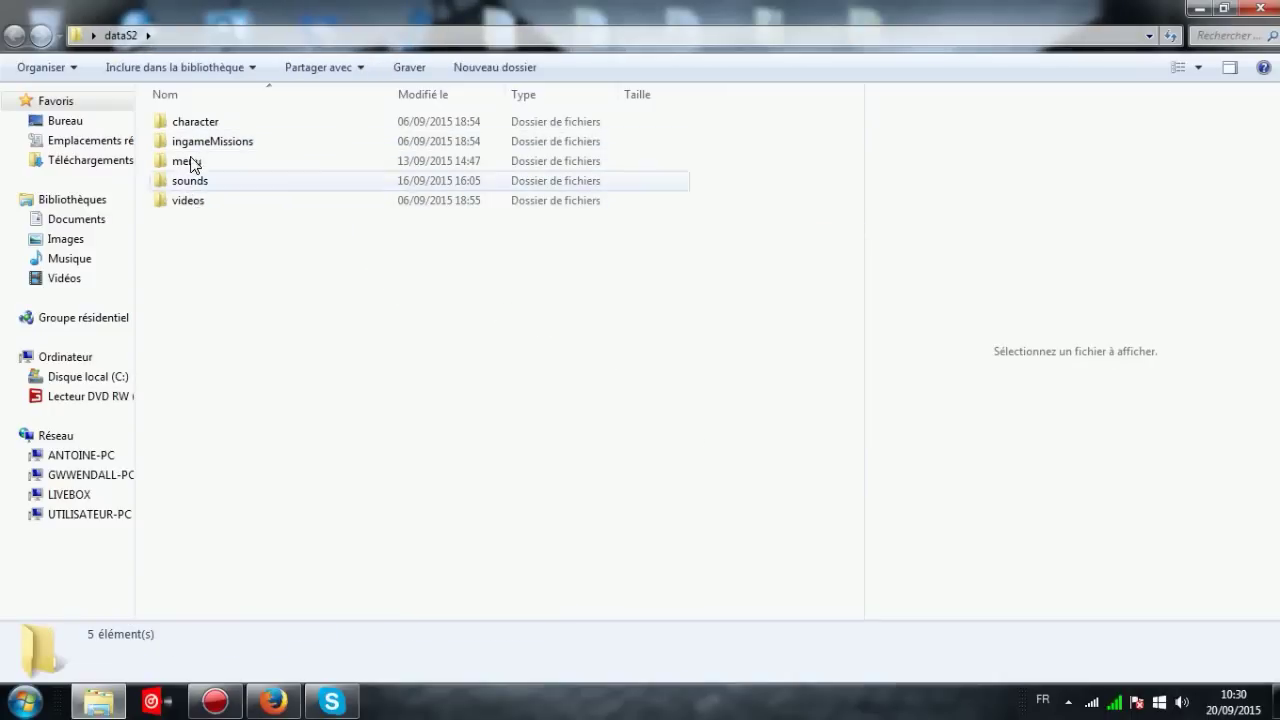
# - Open the chicken folder inside character and view chicken_diffuse.dds and rooster_diffuse.dds in paint.net, closing each one
pyautogui.moveTo(205, 133)
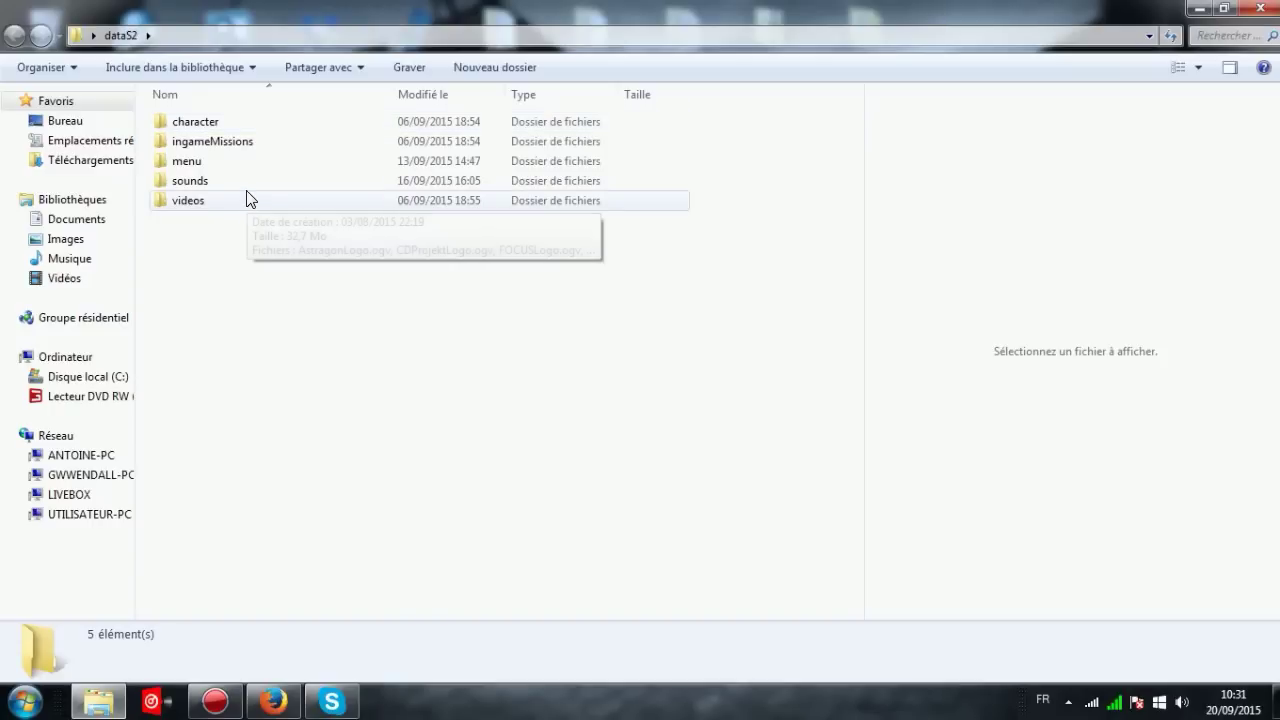
pyautogui.click(217, 120)
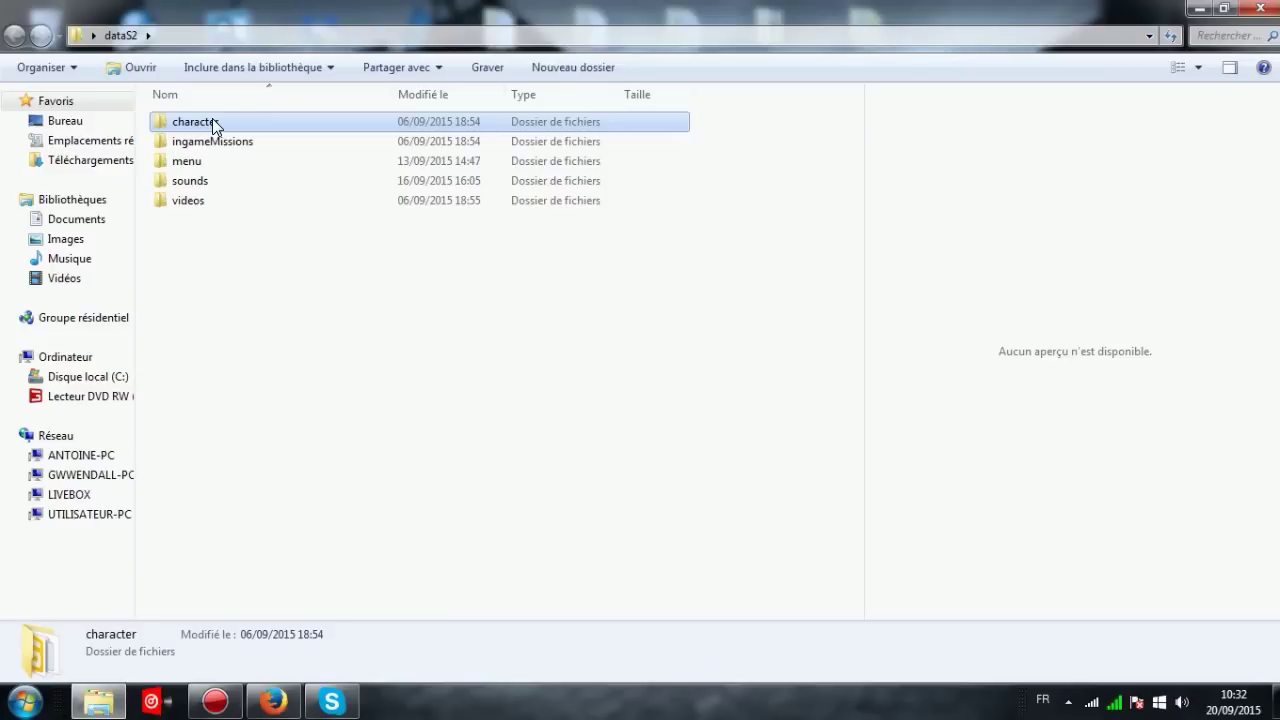
pyautogui.doubleClick(214, 125)
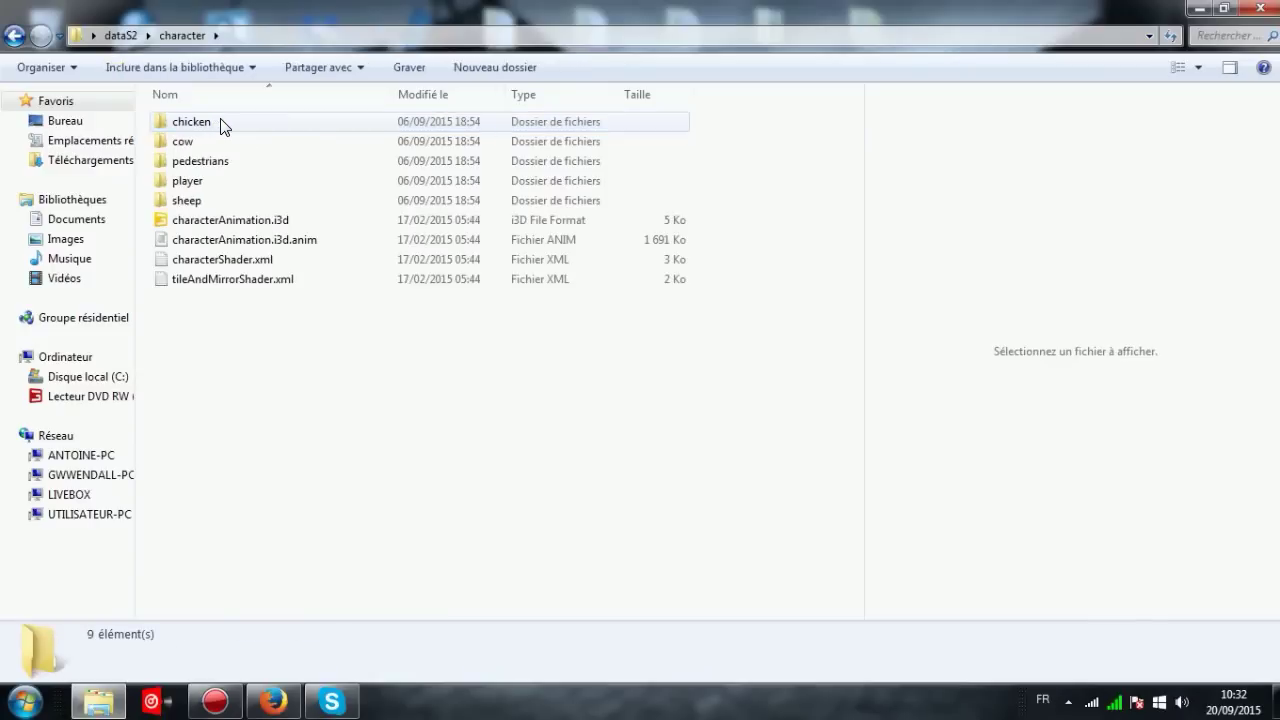
pyautogui.doubleClick(224, 126)
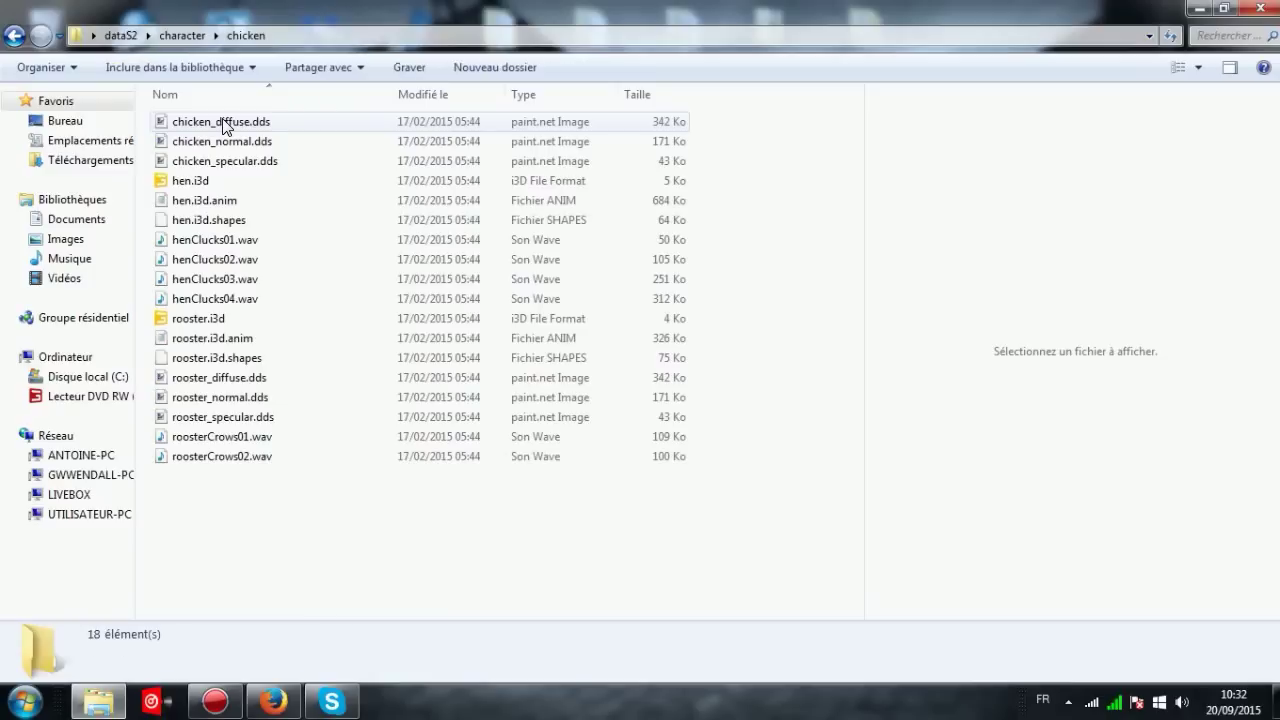
pyautogui.doubleClick(310, 127)
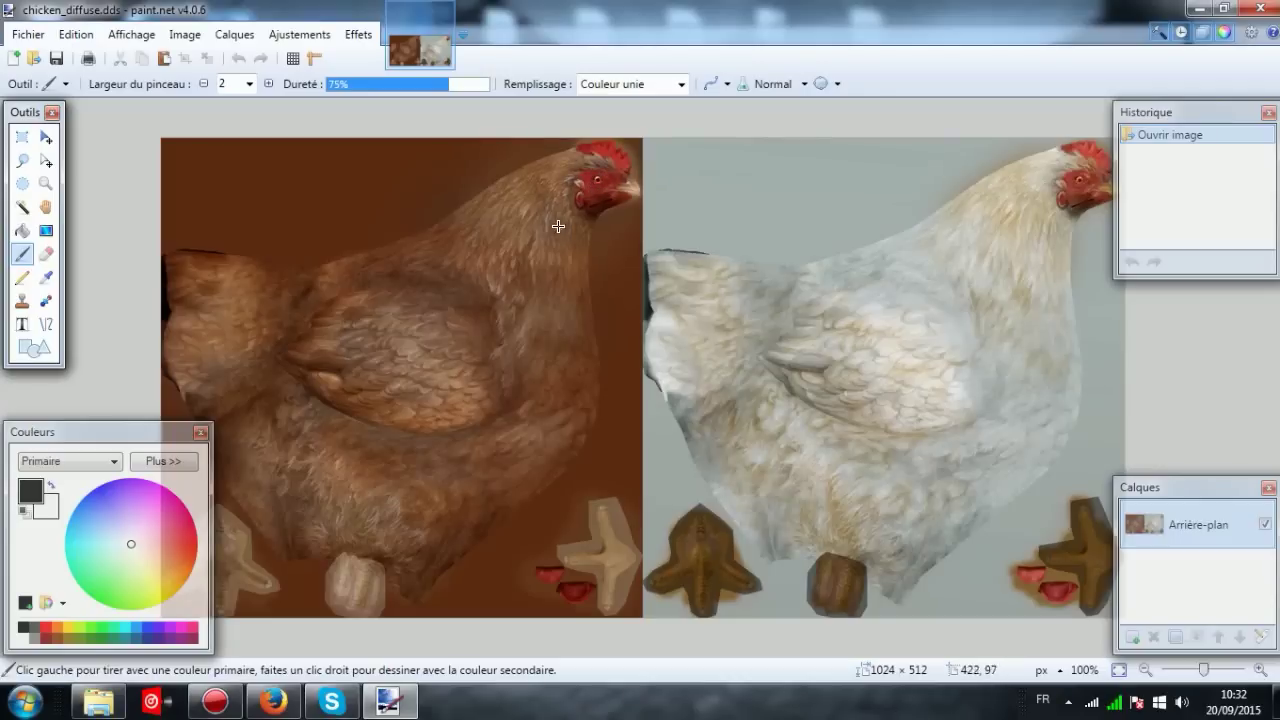
pyautogui.click(1259, 9)
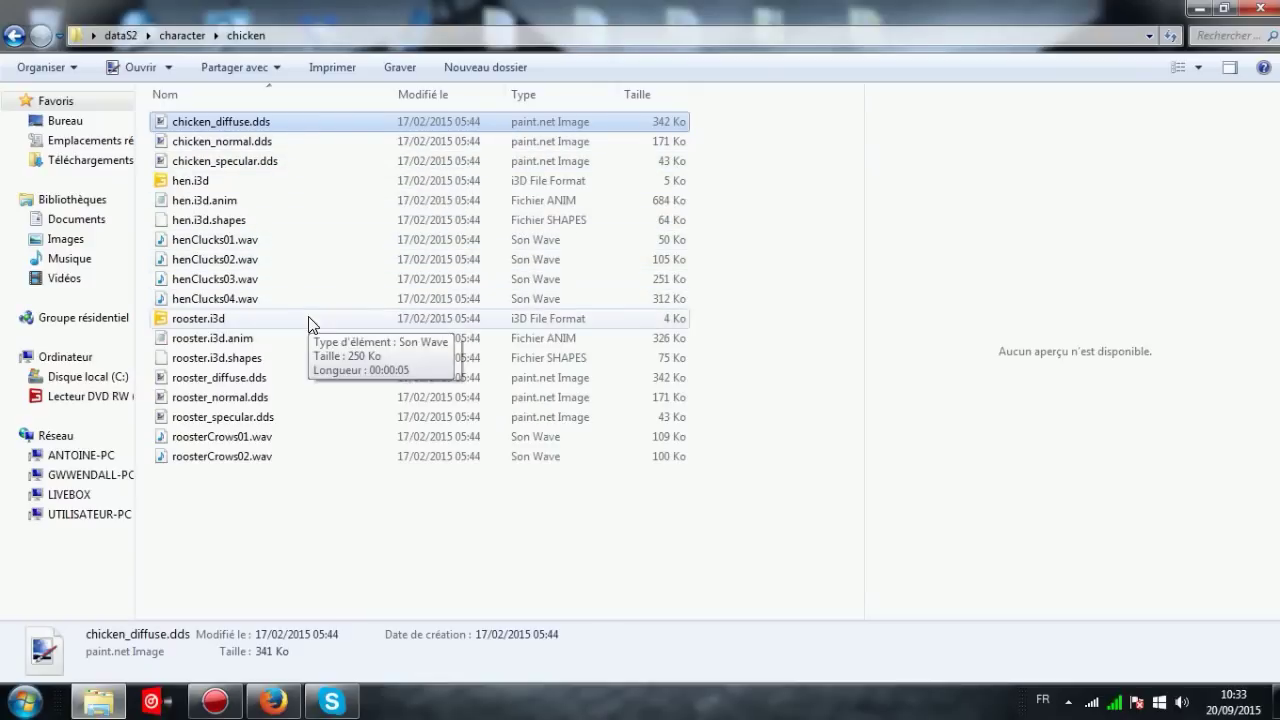
pyautogui.doubleClick(264, 377)
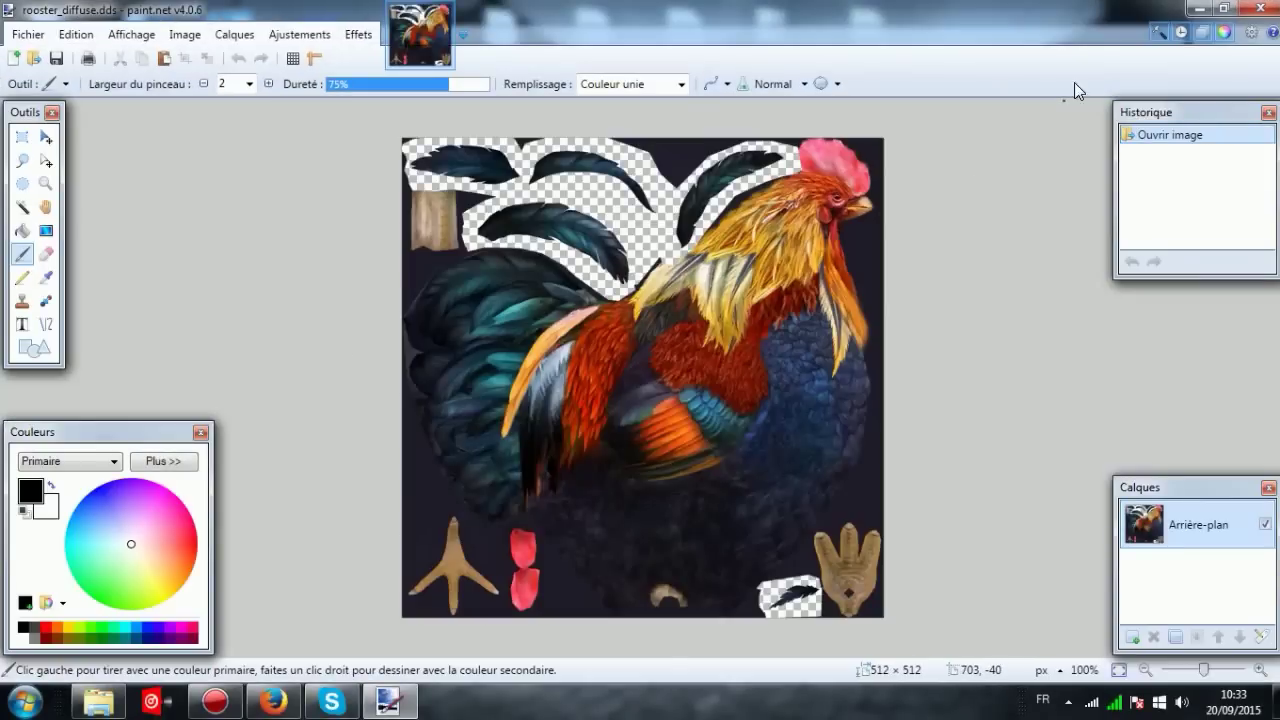
pyautogui.click(1249, 8)
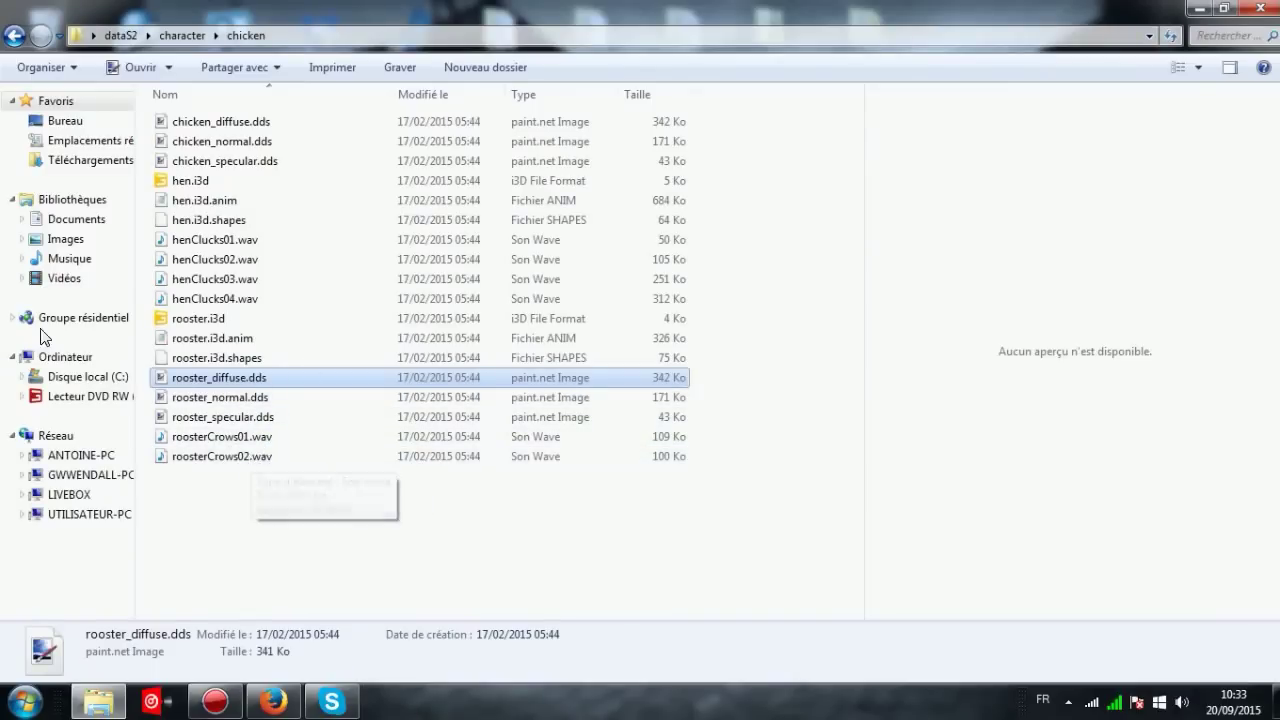
# - Go to the neighbouring cow folder, select cow_diffuse.dds, and open the cowEat.wav sound briefly before closing the player
pyautogui.click(13, 38)
pyautogui.doubleClick(235, 139)
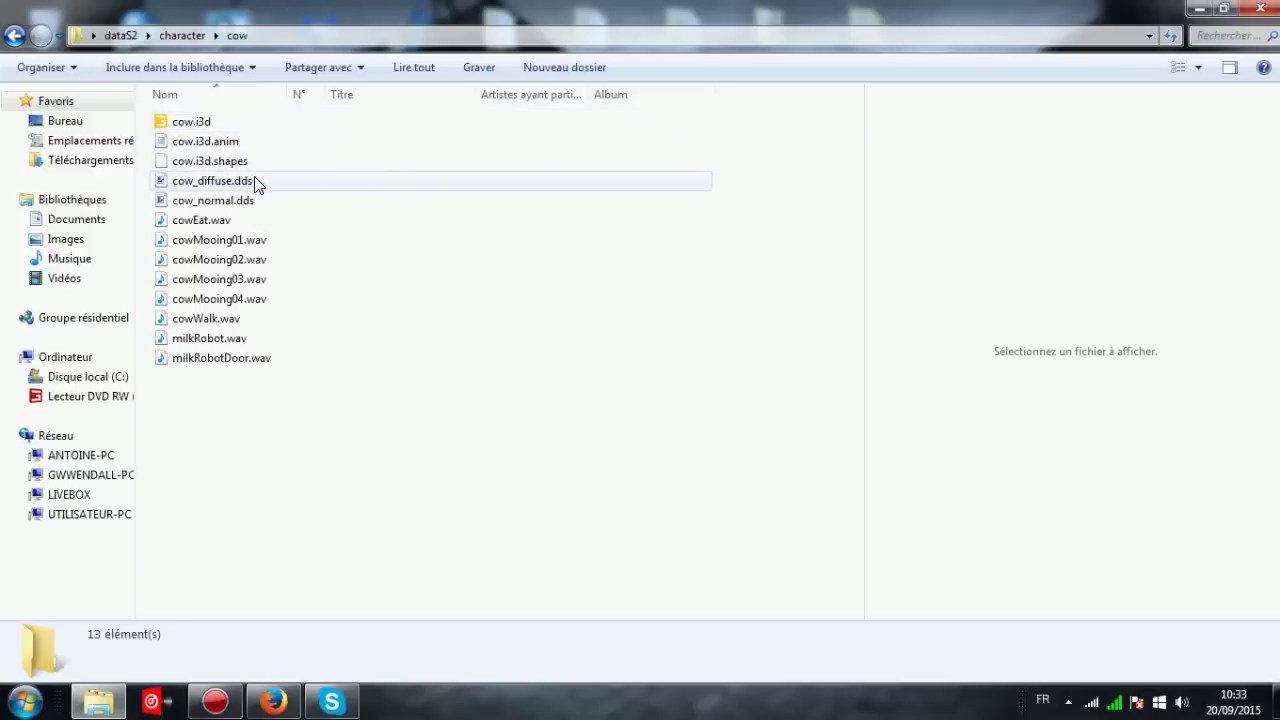
pyautogui.click(256, 186)
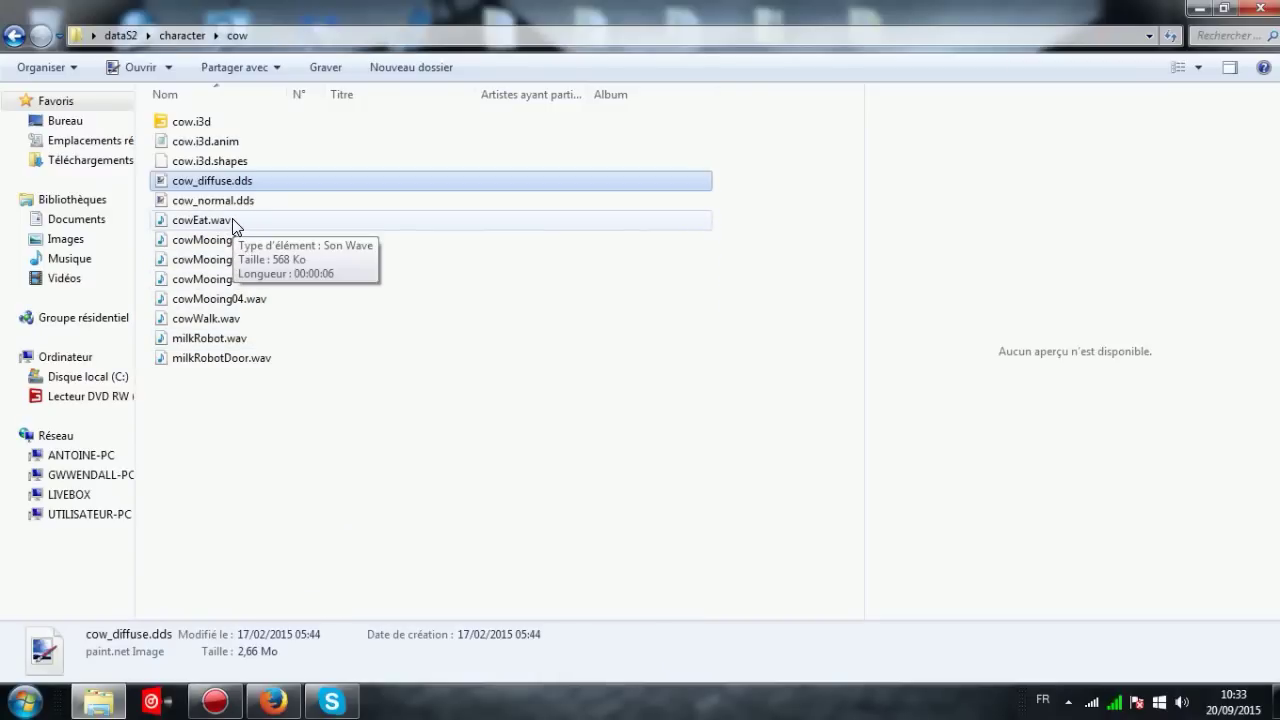
pyautogui.click(232, 222)
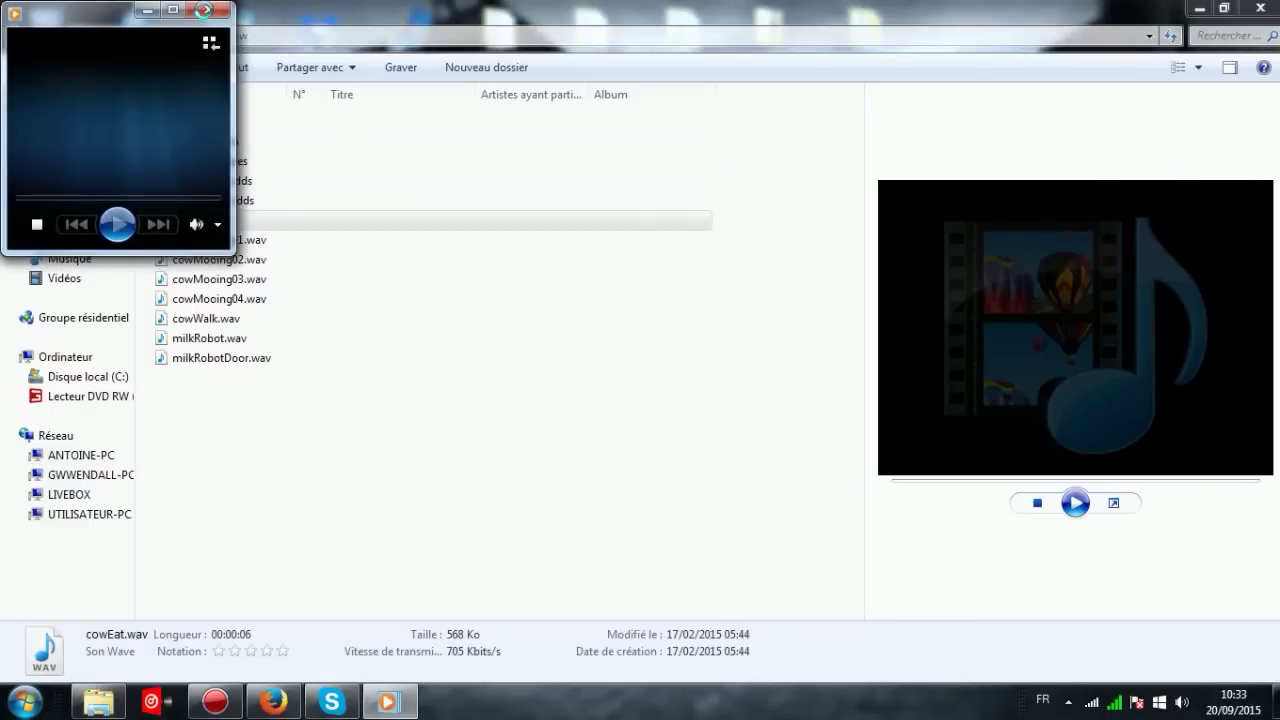
pyautogui.click(203, 10)
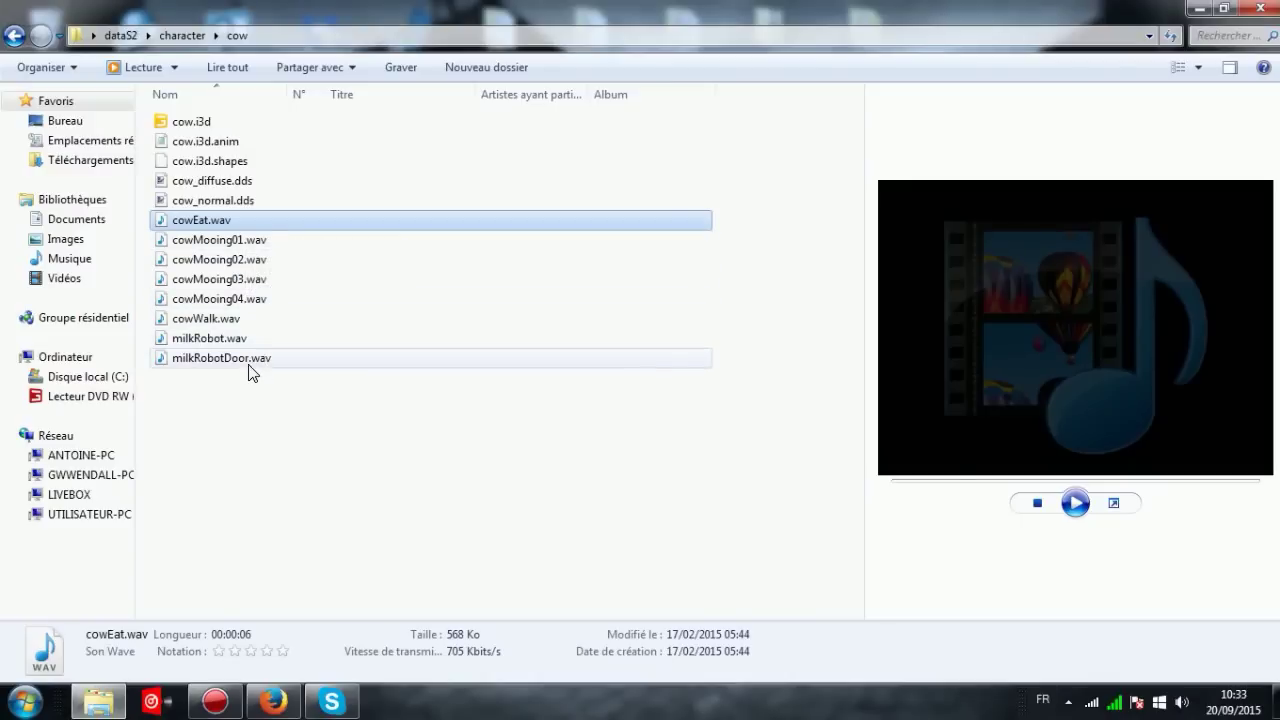
# - Go to the pedestrians folder and view the man01_diffuse.dds and woman06_diffuse.dds textures in paint.net, closing each one
pyautogui.click(14, 36)
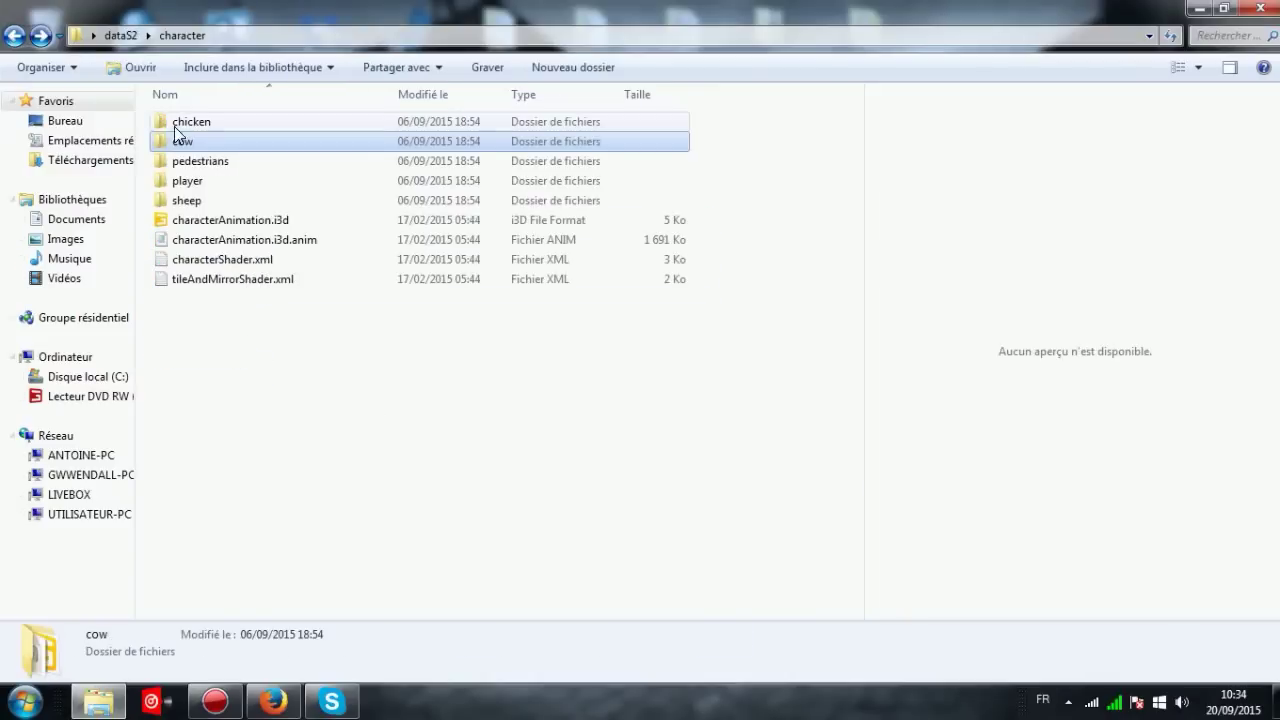
pyautogui.doubleClick(240, 171)
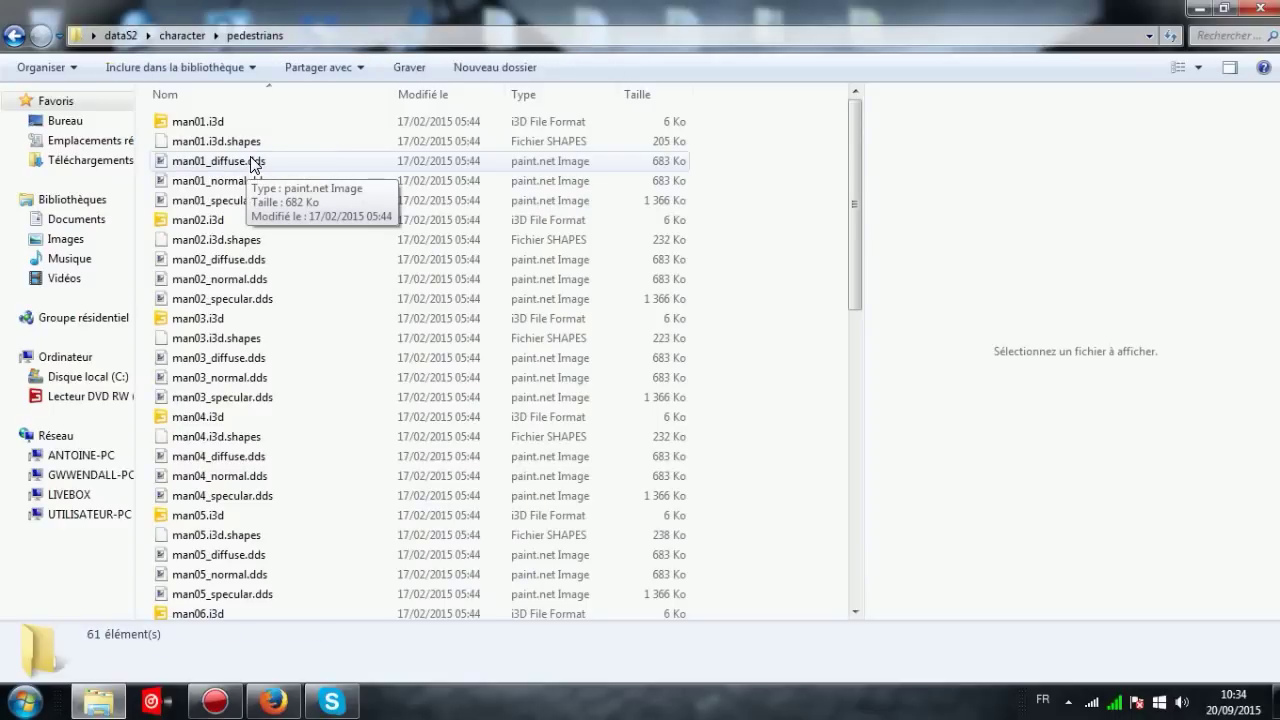
pyautogui.doubleClick(253, 163)
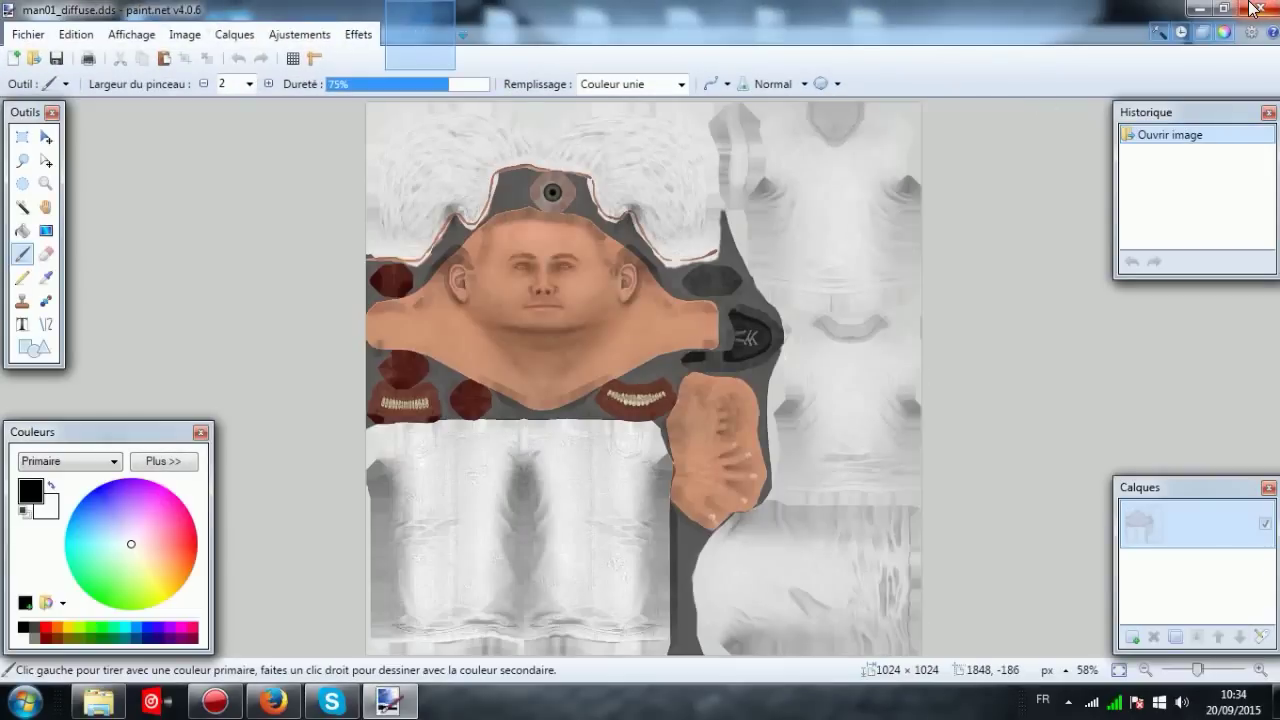
pyautogui.click(1252, 8)
pyautogui.scroll(-9, 390, 380)
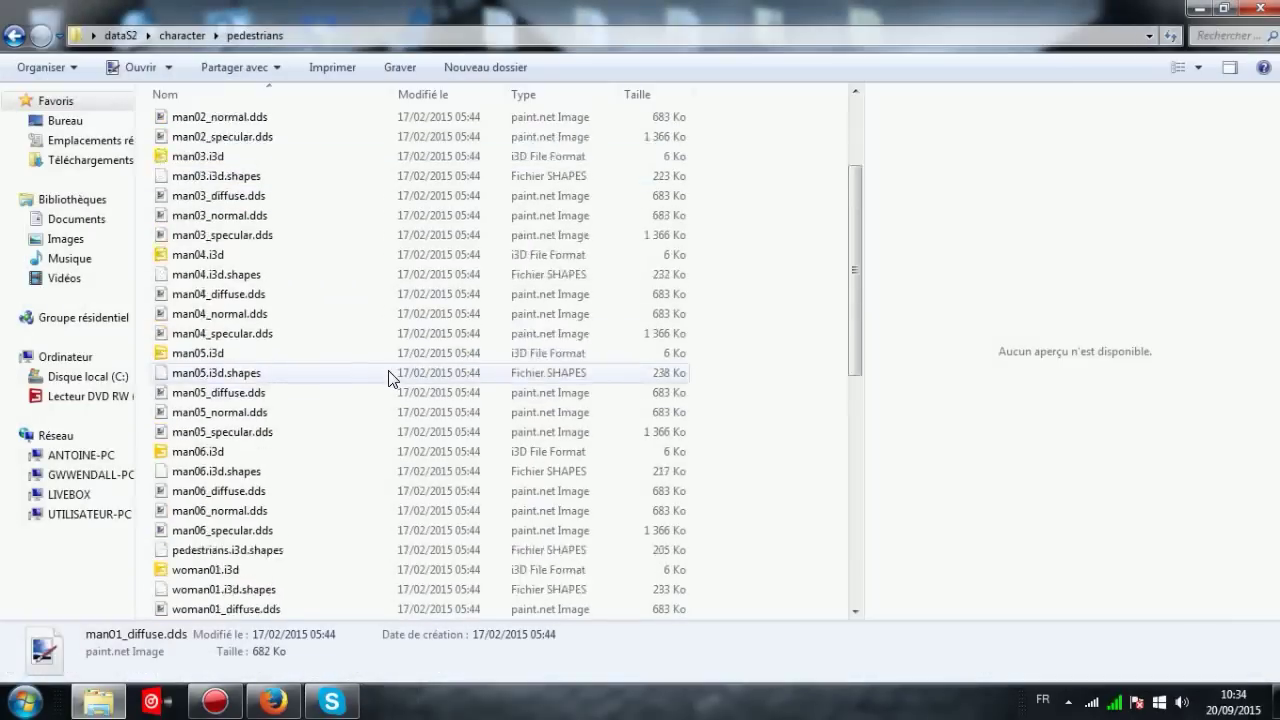
pyautogui.scroll(-3, 390, 392)
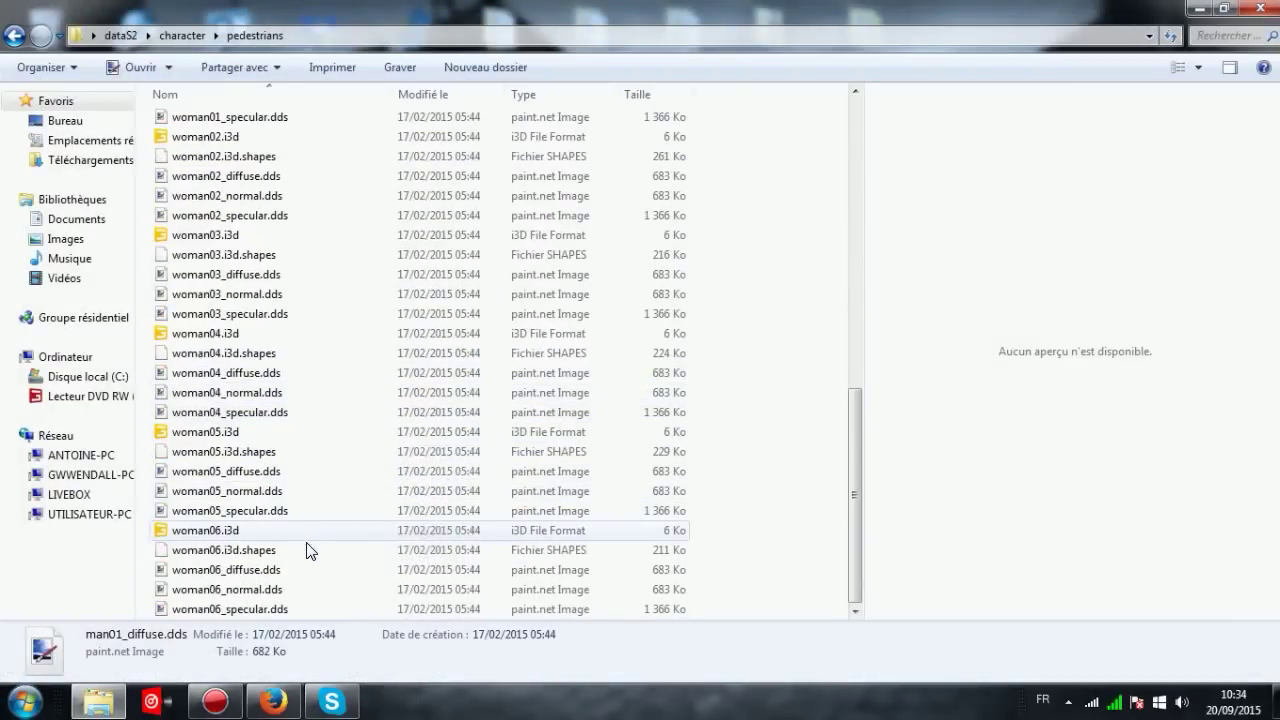
pyautogui.doubleClick(295, 572)
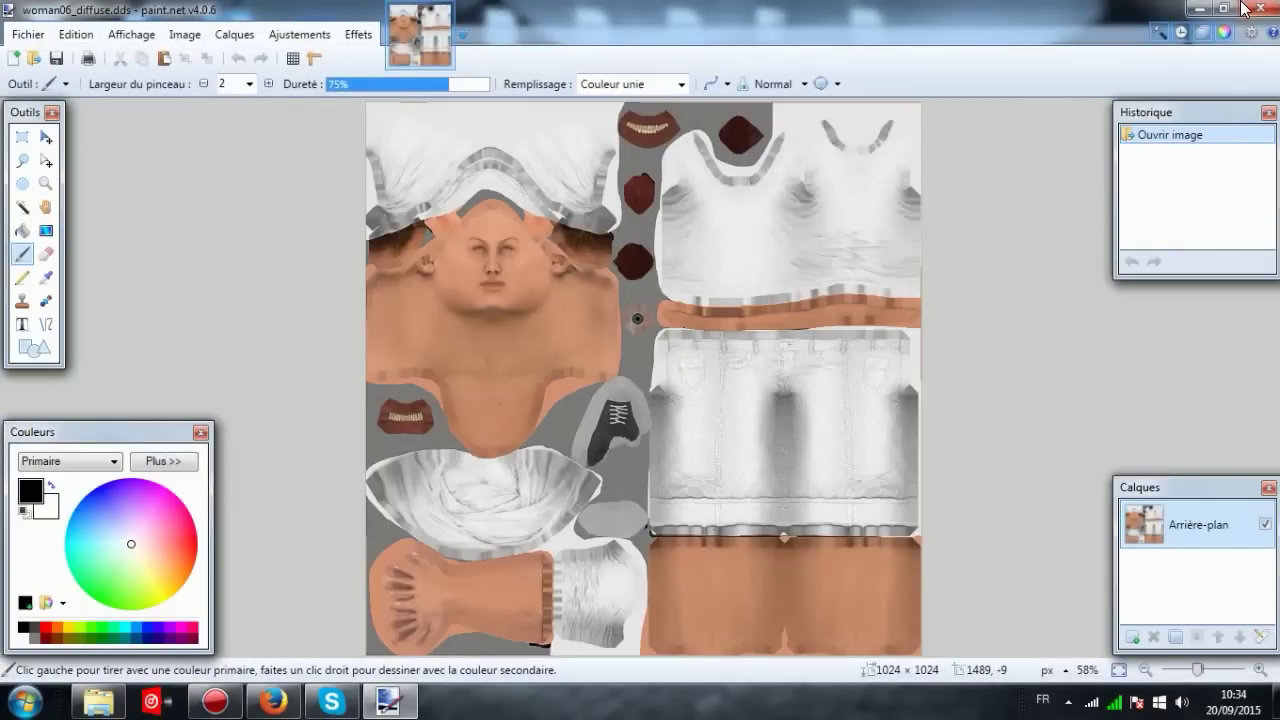
pyautogui.click(1252, 8)
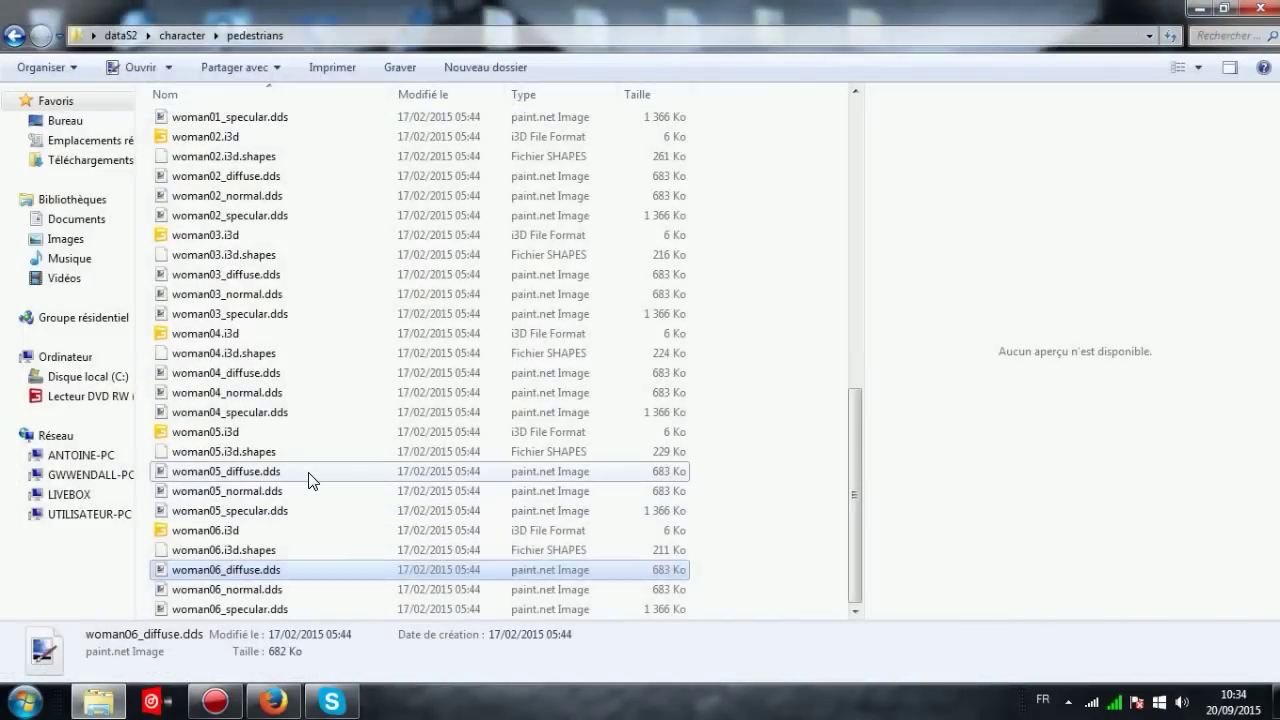
# - View the diffuse, normal and specular textures of woman05 one after another, closing each image
pyautogui.doubleClick(307, 471)
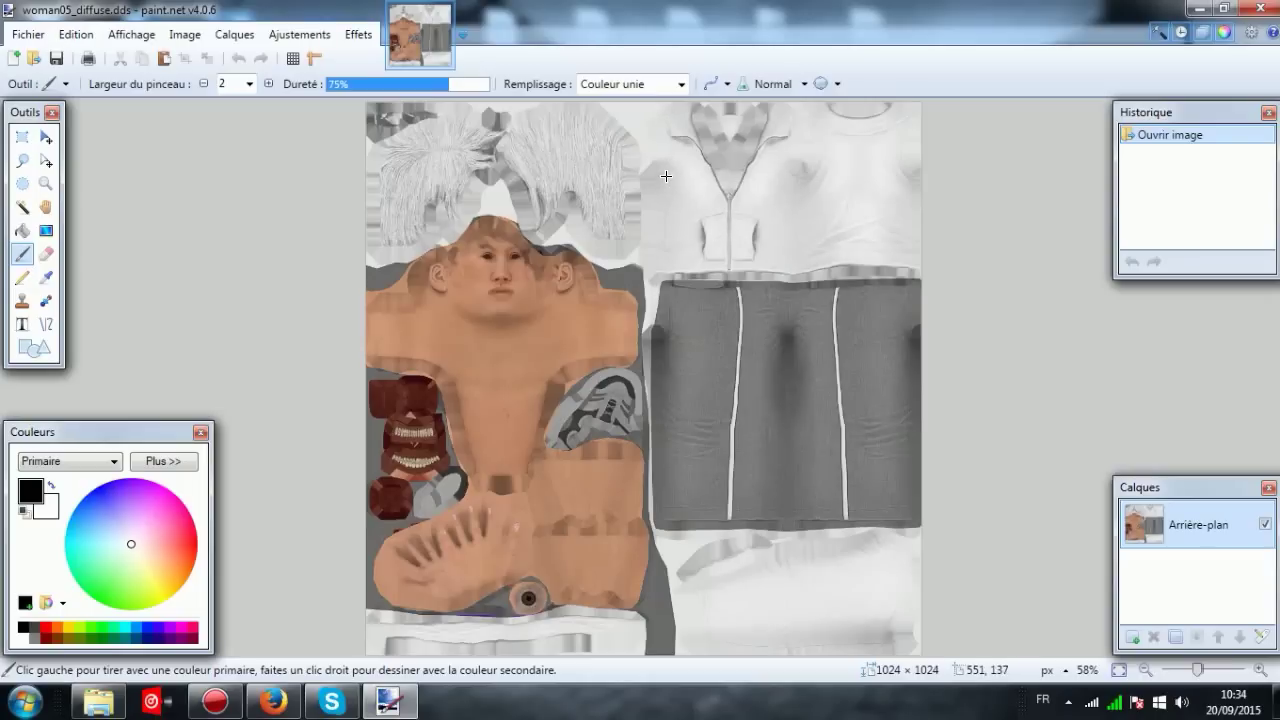
pyautogui.click(1252, 9)
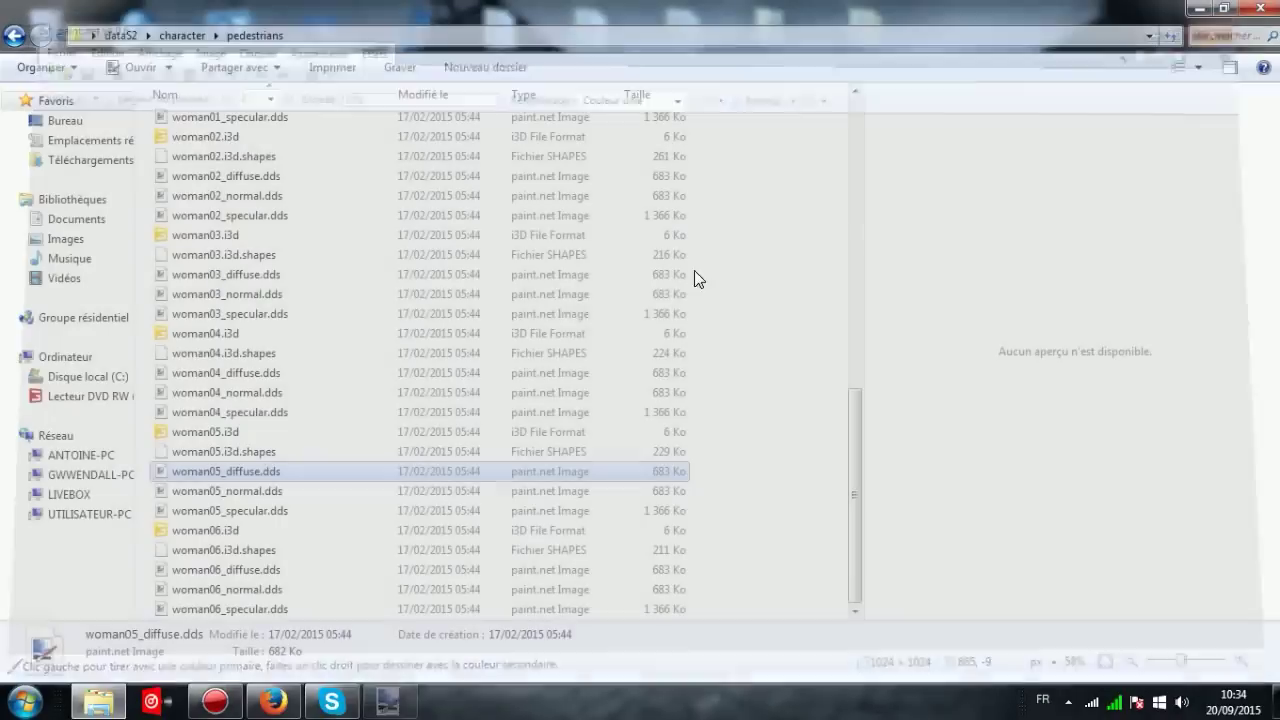
pyautogui.doubleClick(305, 492)
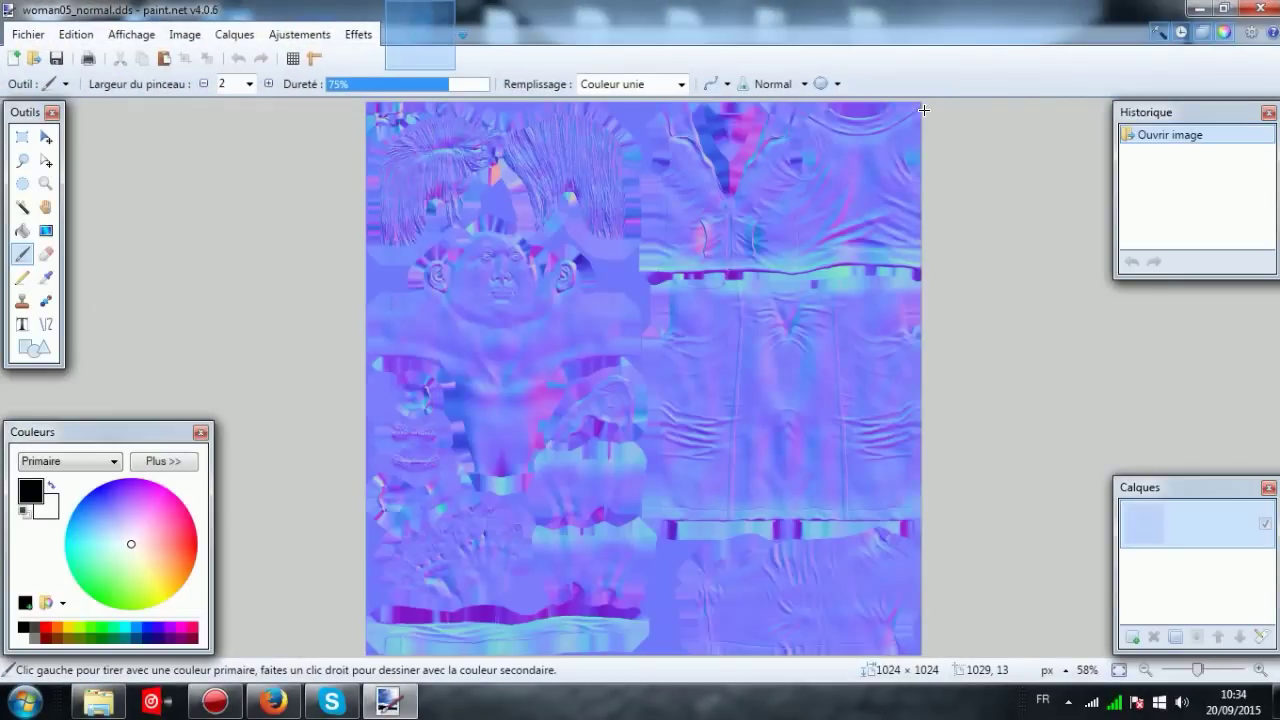
pyautogui.click(1252, 9)
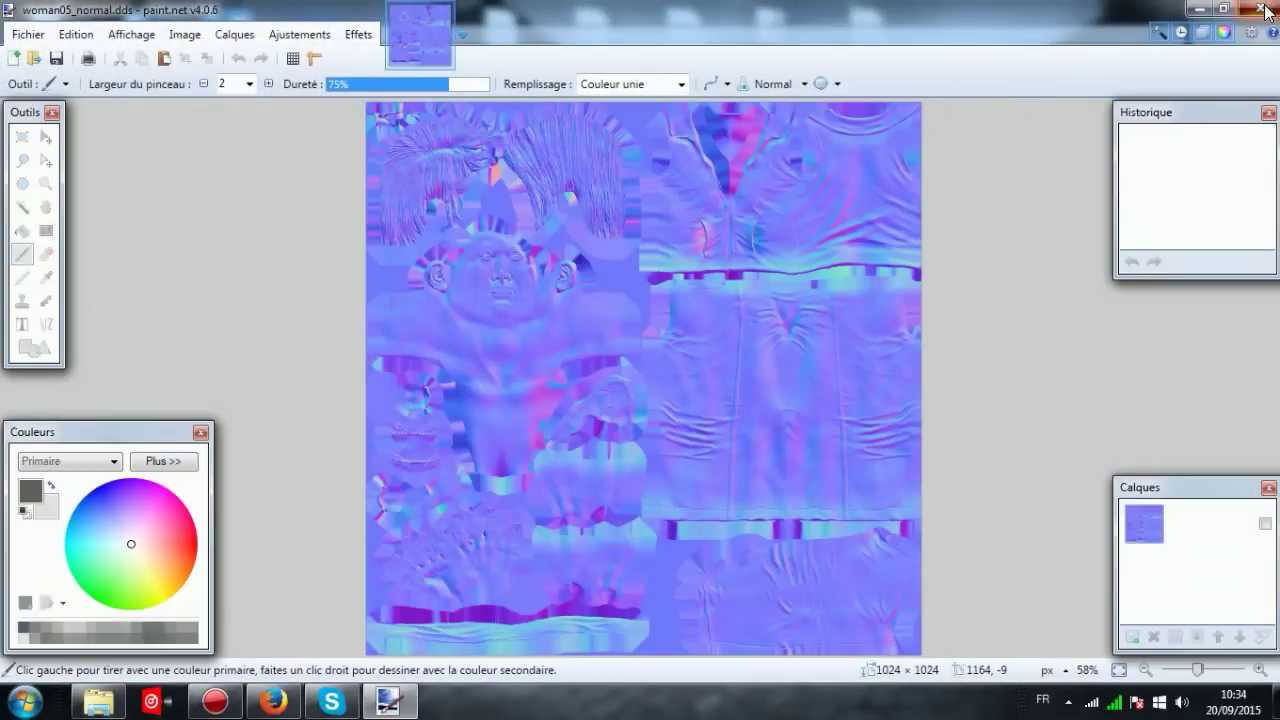
pyautogui.doubleClick(305, 511)
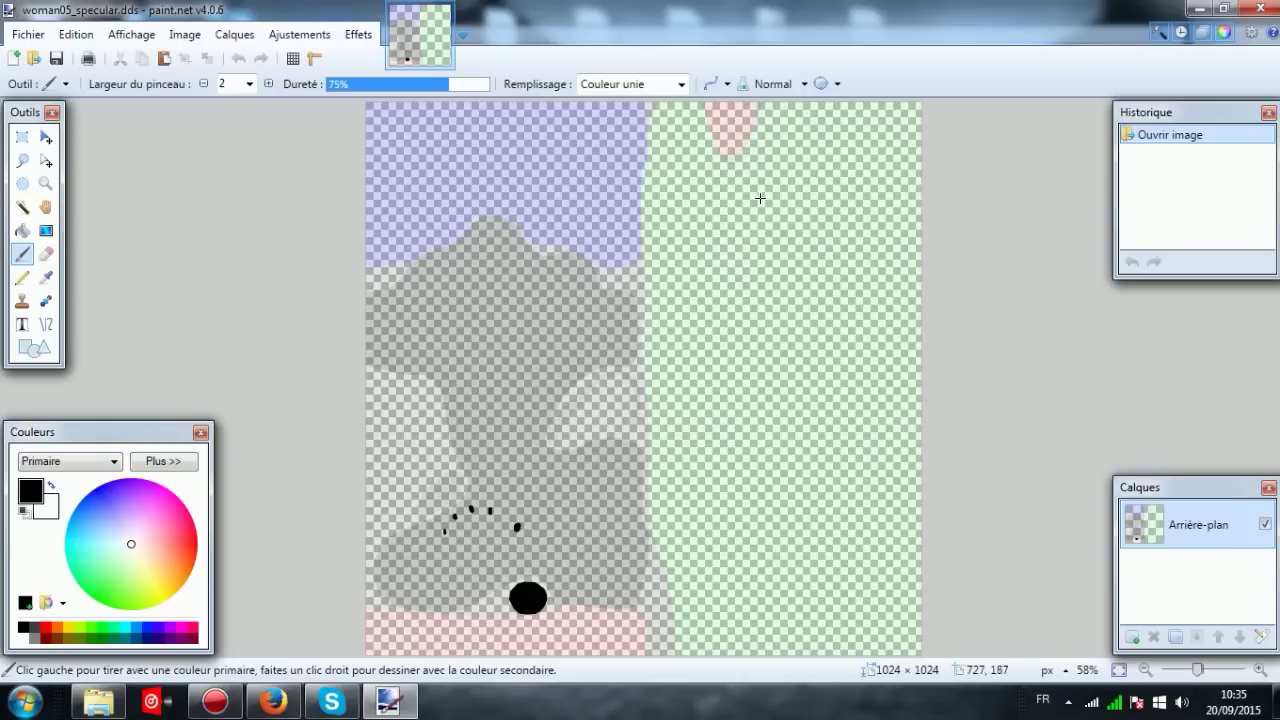
pyautogui.click(1260, 9)
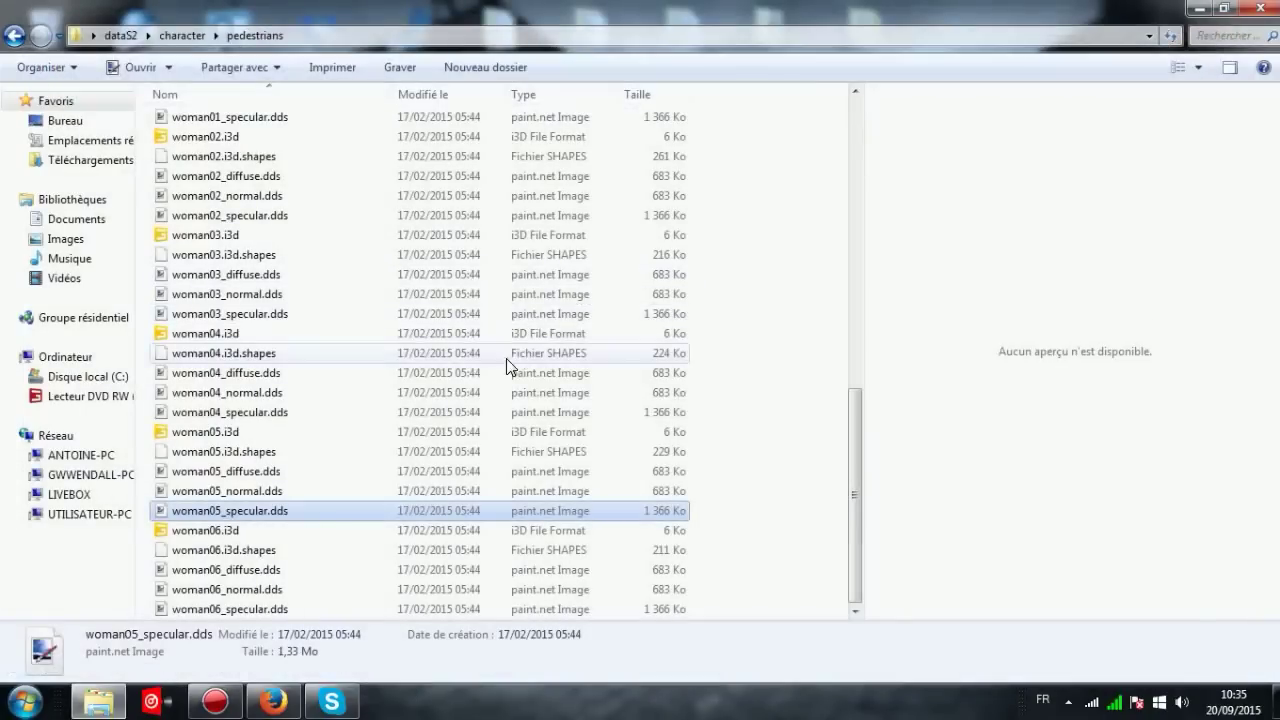
# - Open woman05_diffuse.dds and woman05_specular.dds together in paint.net, keeping both images open
pyautogui.doubleClick(380, 478)
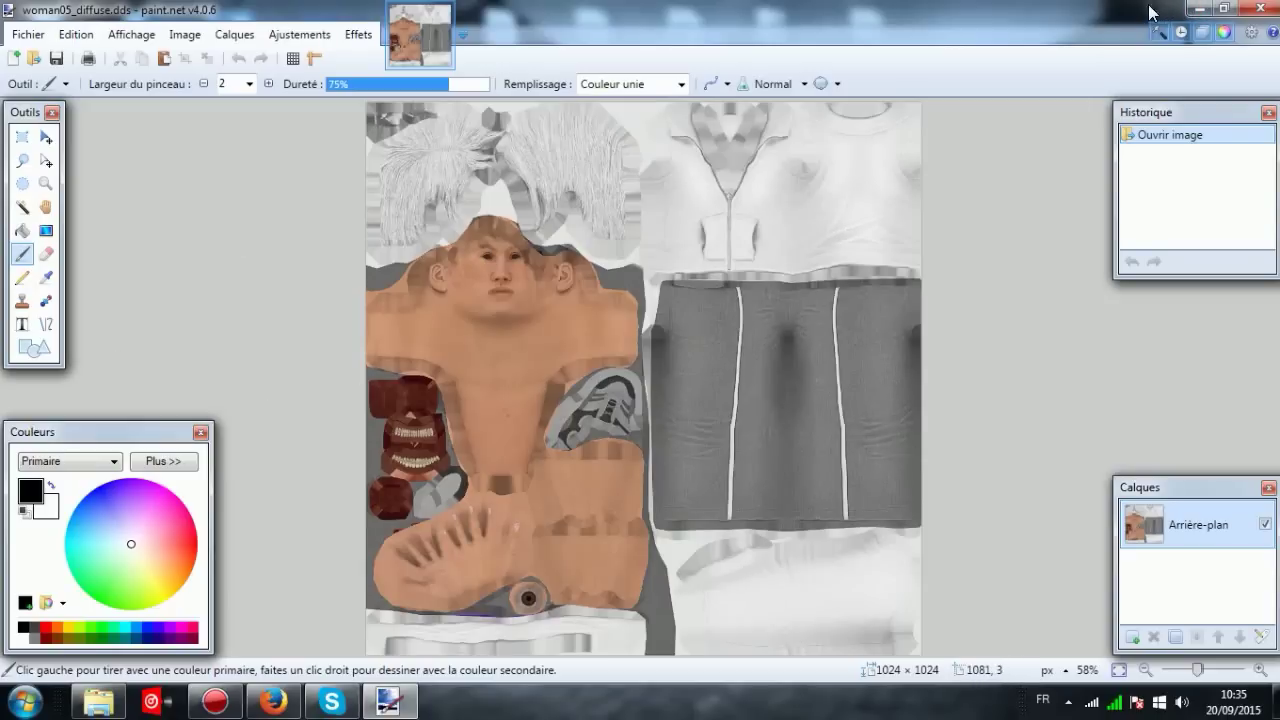
pyautogui.click(1198, 9)
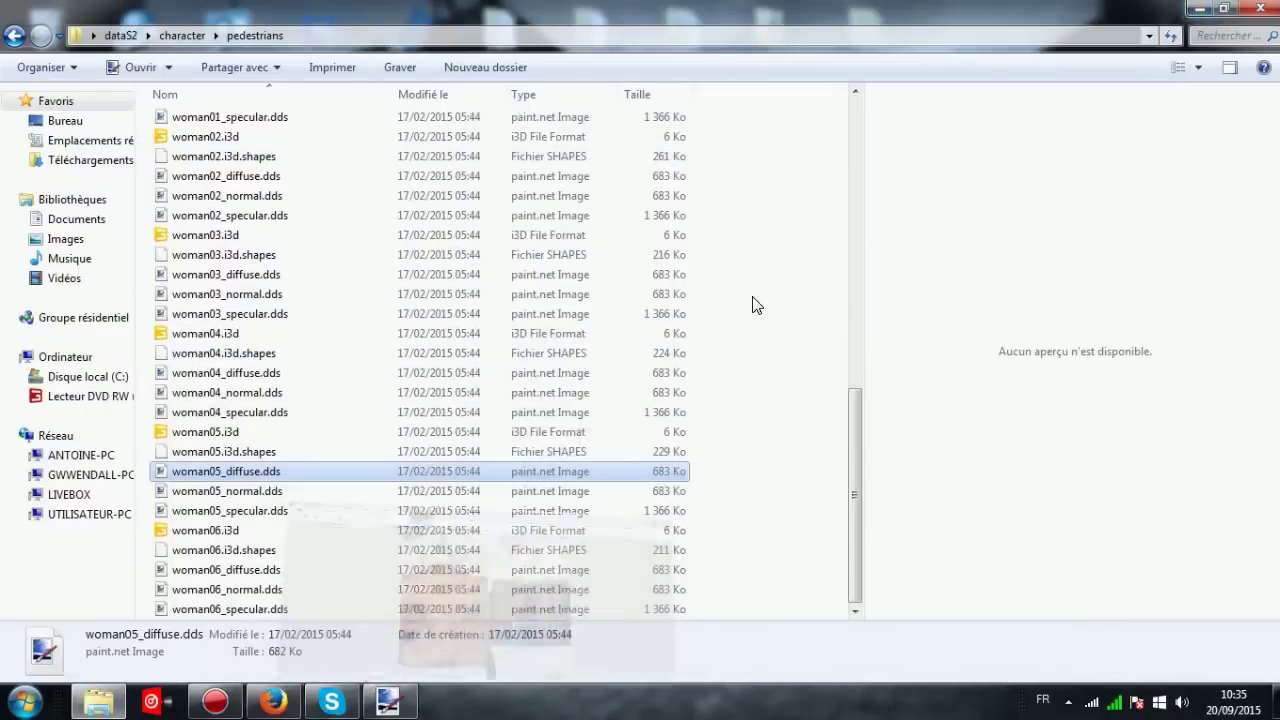
pyautogui.doubleClick(300, 512)
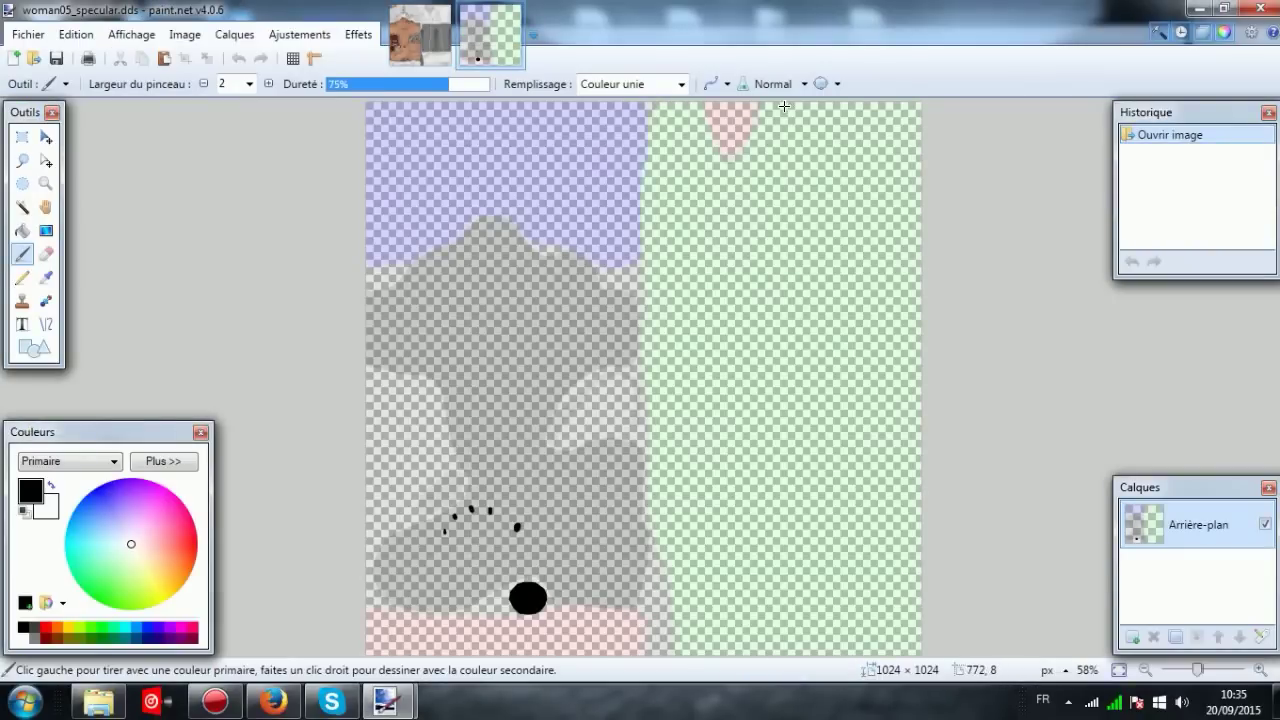
# - Compare the woman05 diffuse texture with its specular texture by switching repeatedly between the two open images
pyautogui.click(420, 28)
pyautogui.click(492, 38)
pyautogui.click(444, 34)
pyautogui.click(496, 34)
pyautogui.click(440, 34)
pyautogui.click(492, 36)
pyautogui.click(436, 36)
pyautogui.click(462, 40)
pyautogui.click(442, 42)
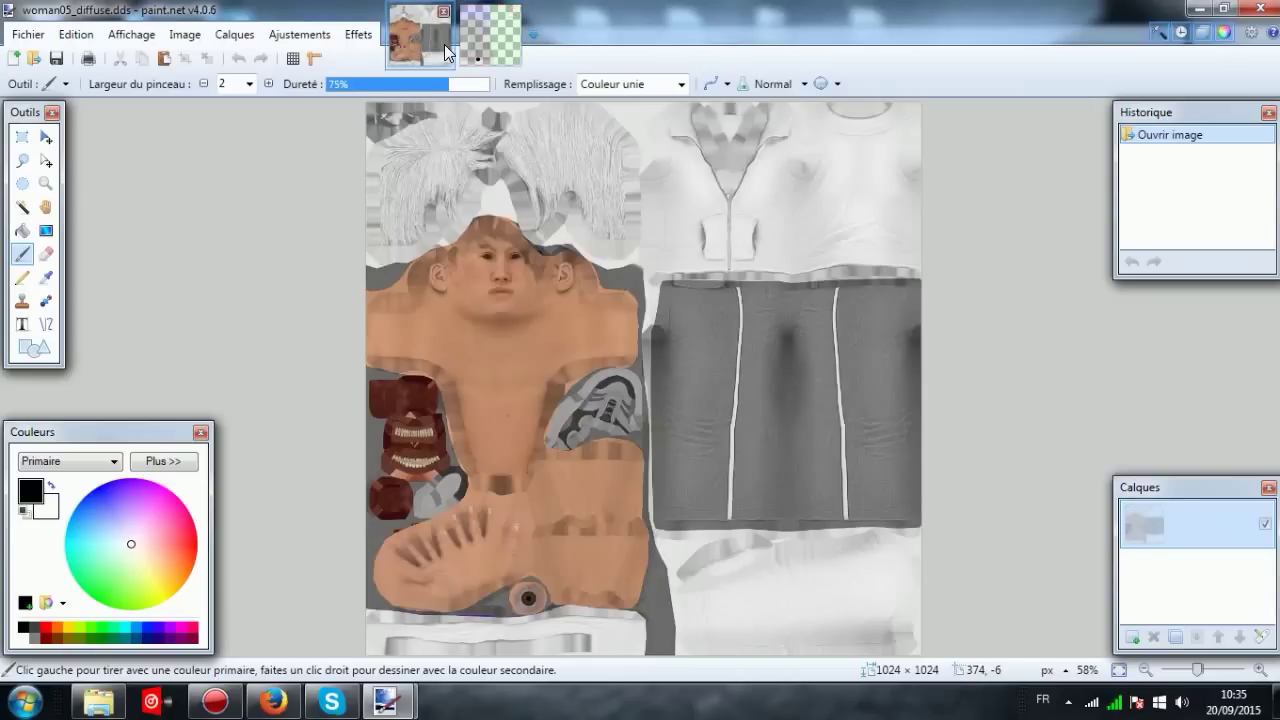
pyautogui.click(486, 52)
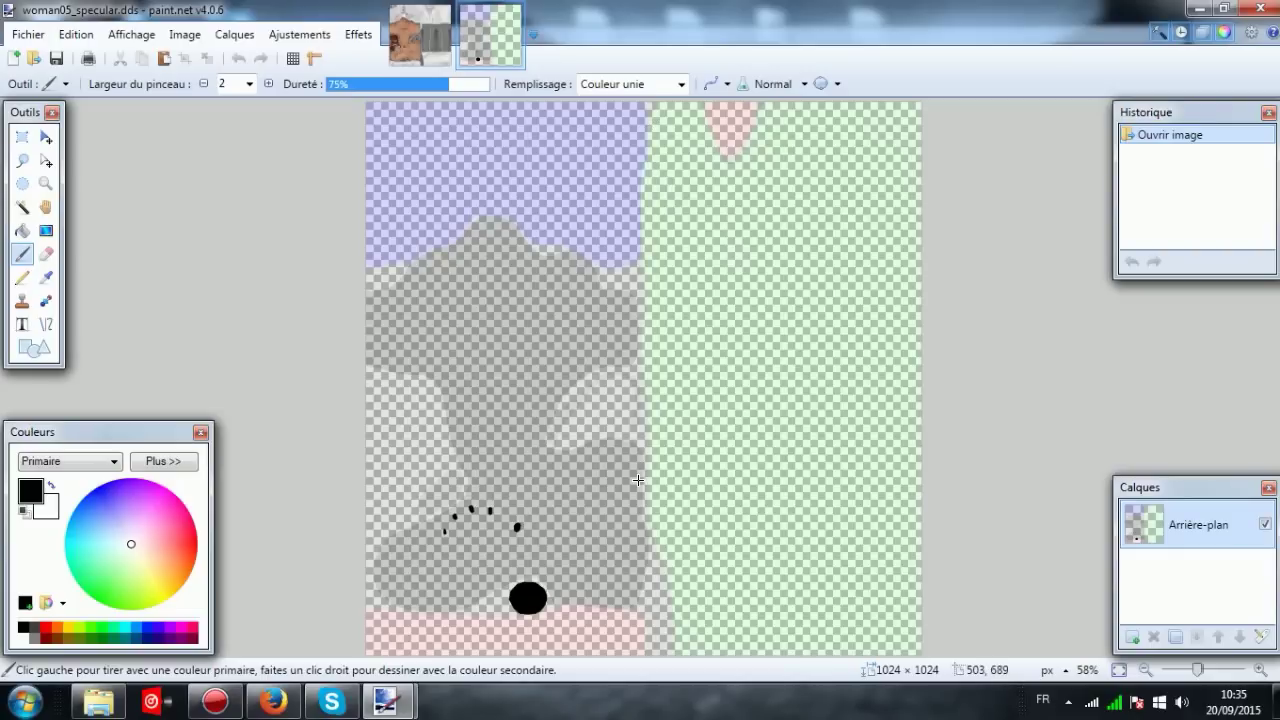
pyautogui.click(428, 34)
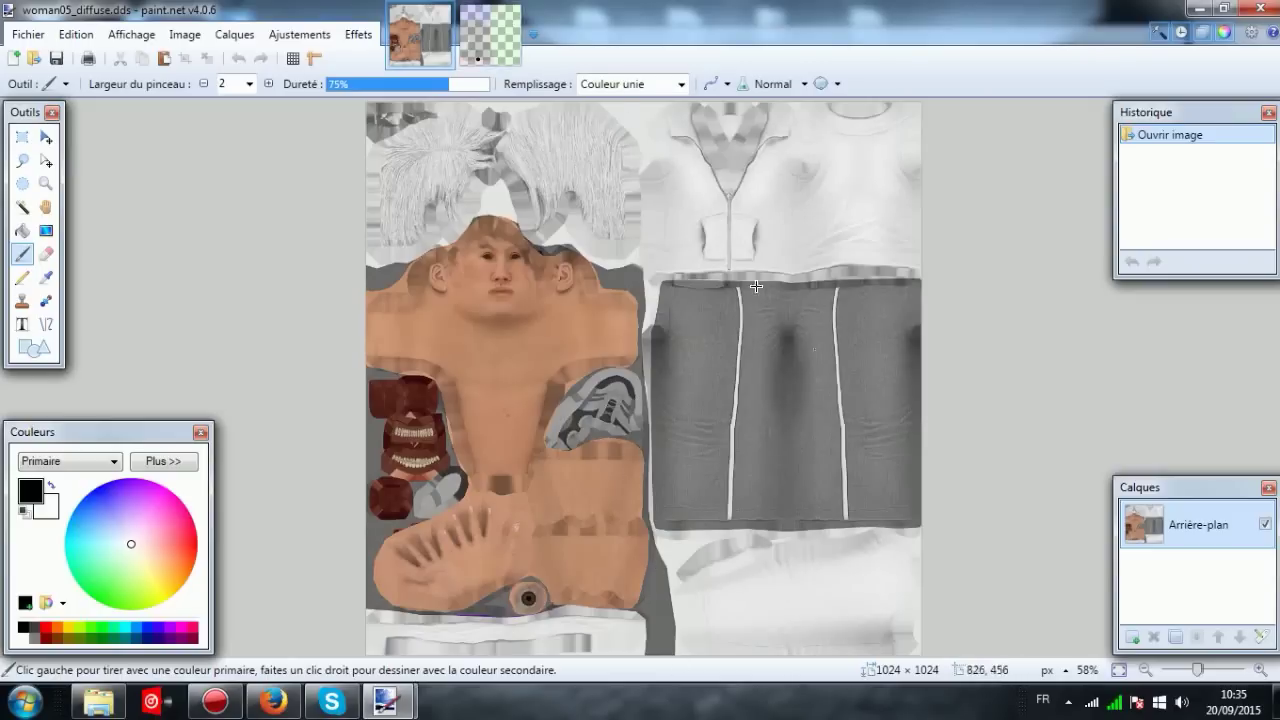
pyautogui.click(480, 46)
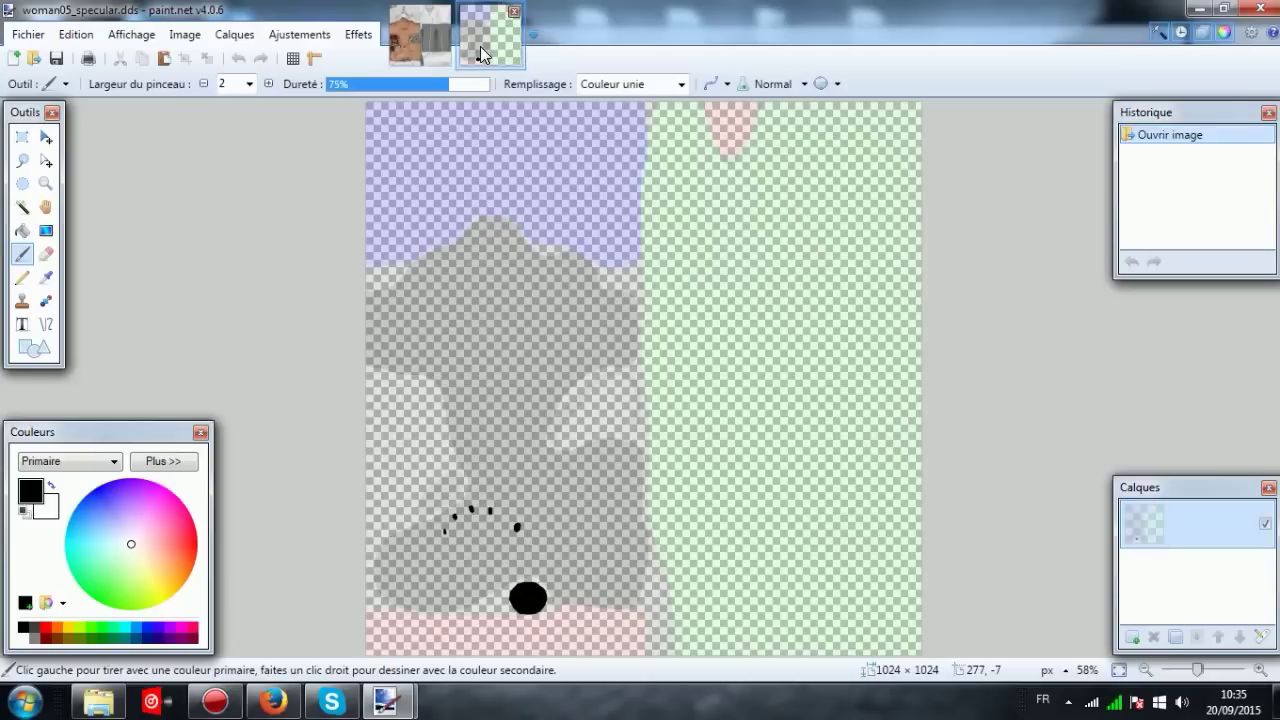
# - Switch back to the woman05 diffuse image, close paint.net and go up to the character folder
pyautogui.click(428, 46)
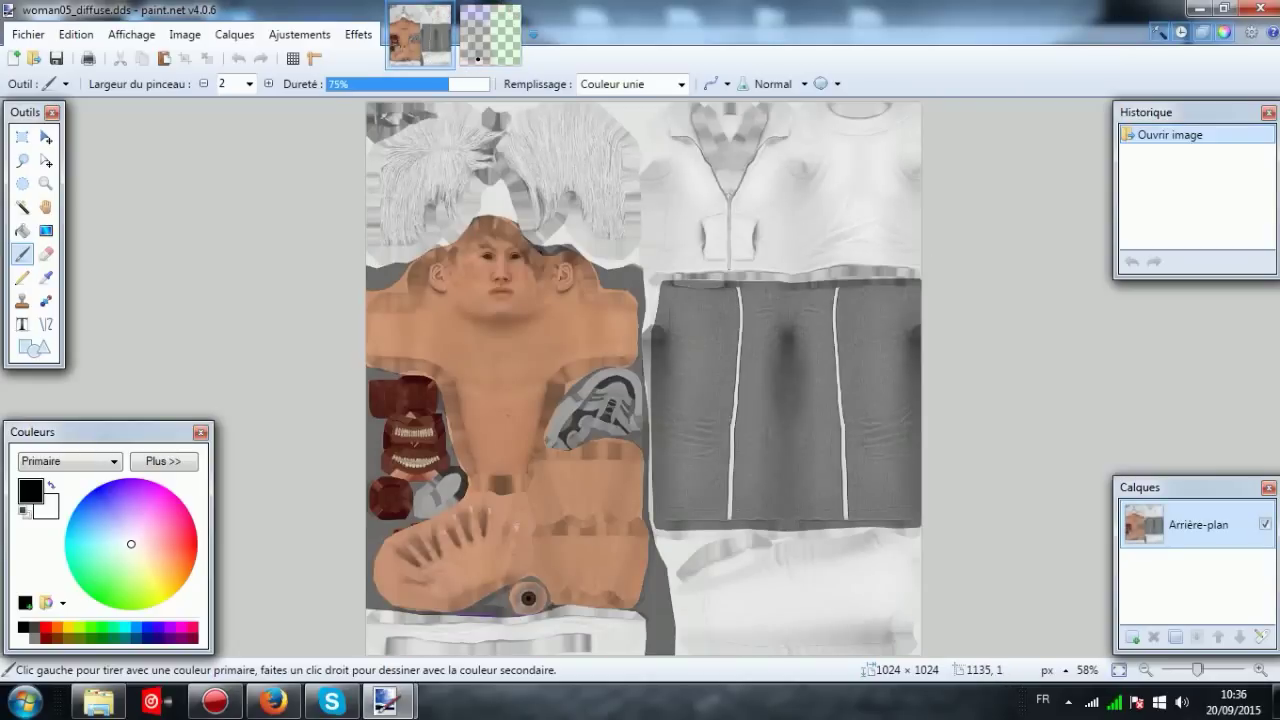
pyautogui.click(1262, 8)
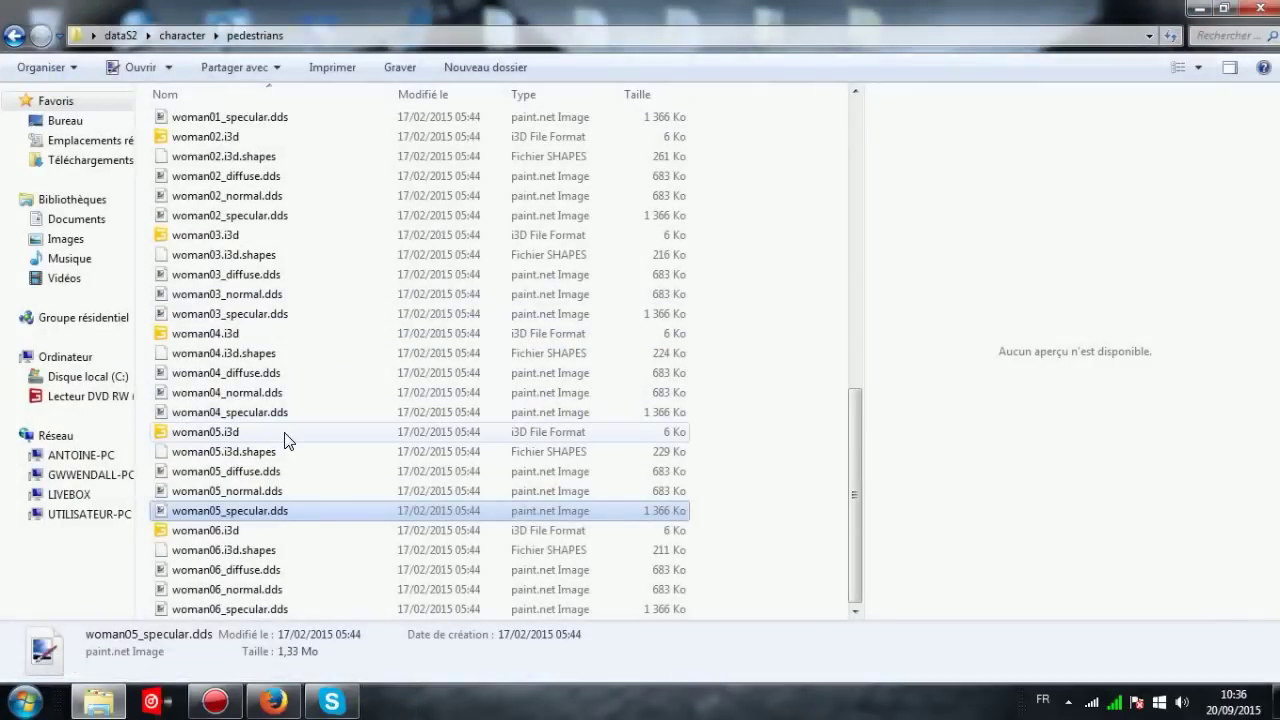
pyautogui.scroll(6, 233, 220)
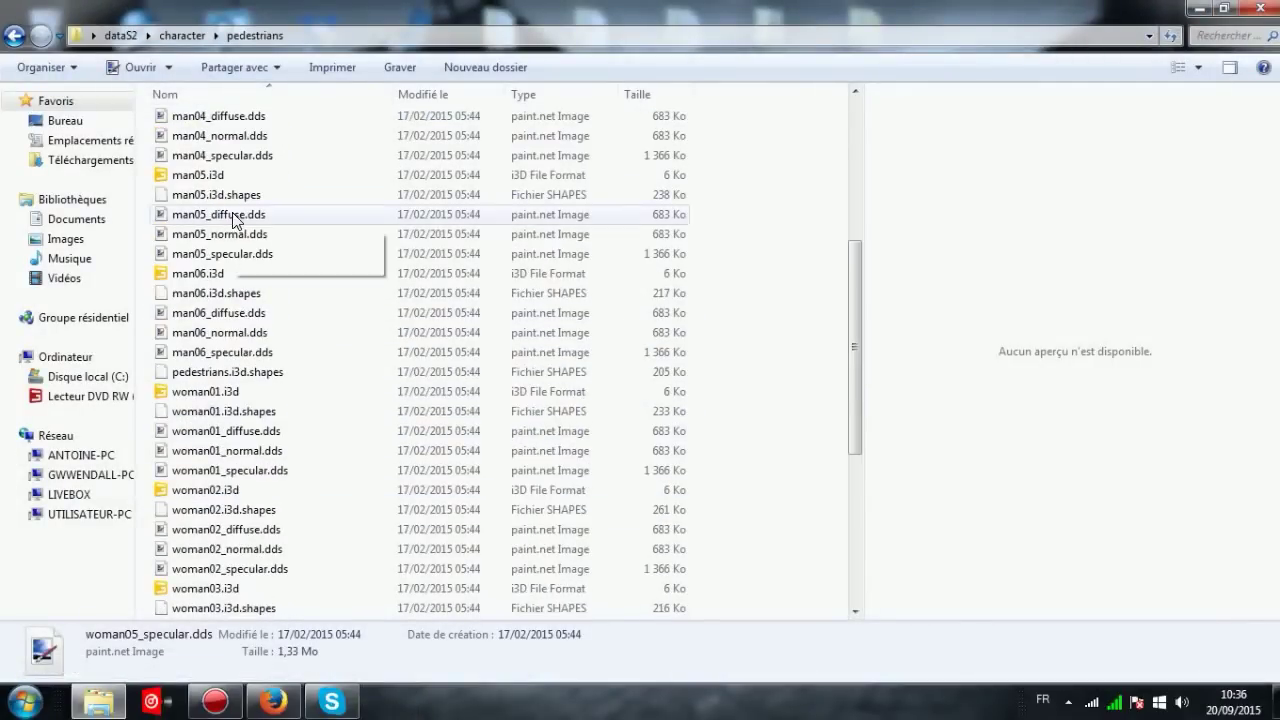
pyautogui.press('BackSpace')
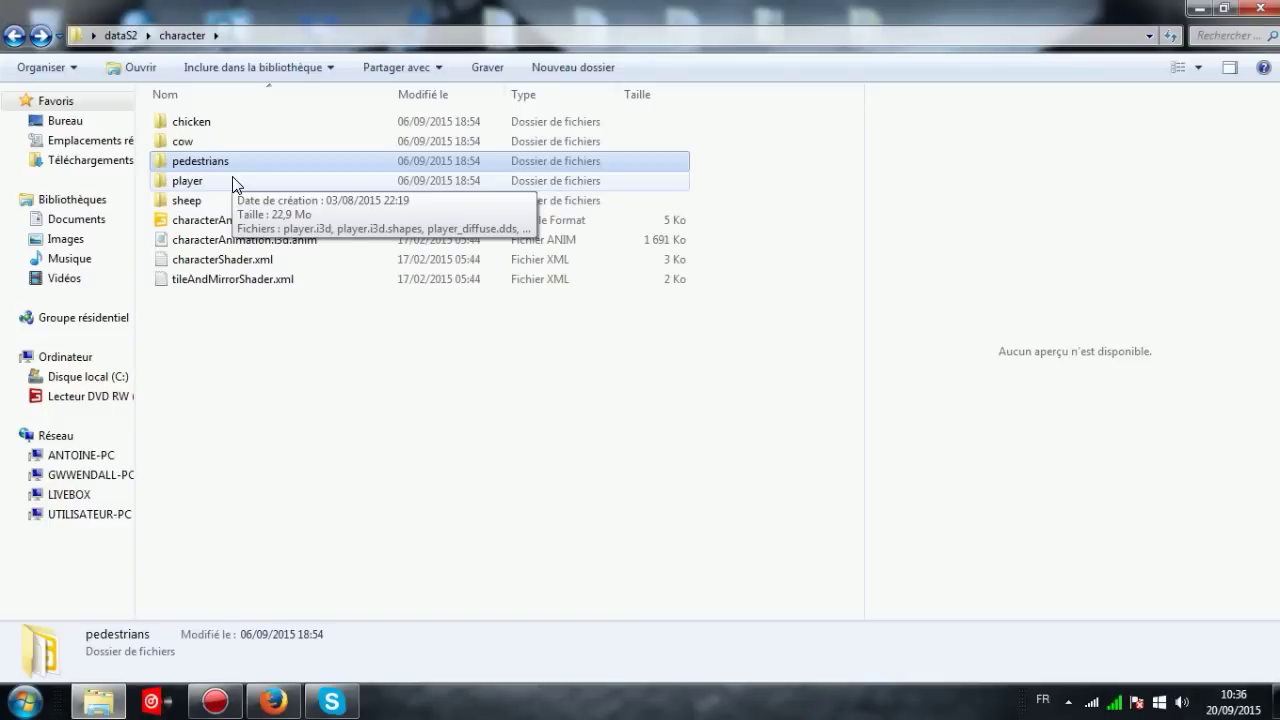
# - Go to the player folder and open player_diffuse.dds in paint.net
pyautogui.doubleClick(233, 178)
pyautogui.click(276, 168)
pyautogui.doubleClick(274, 168)
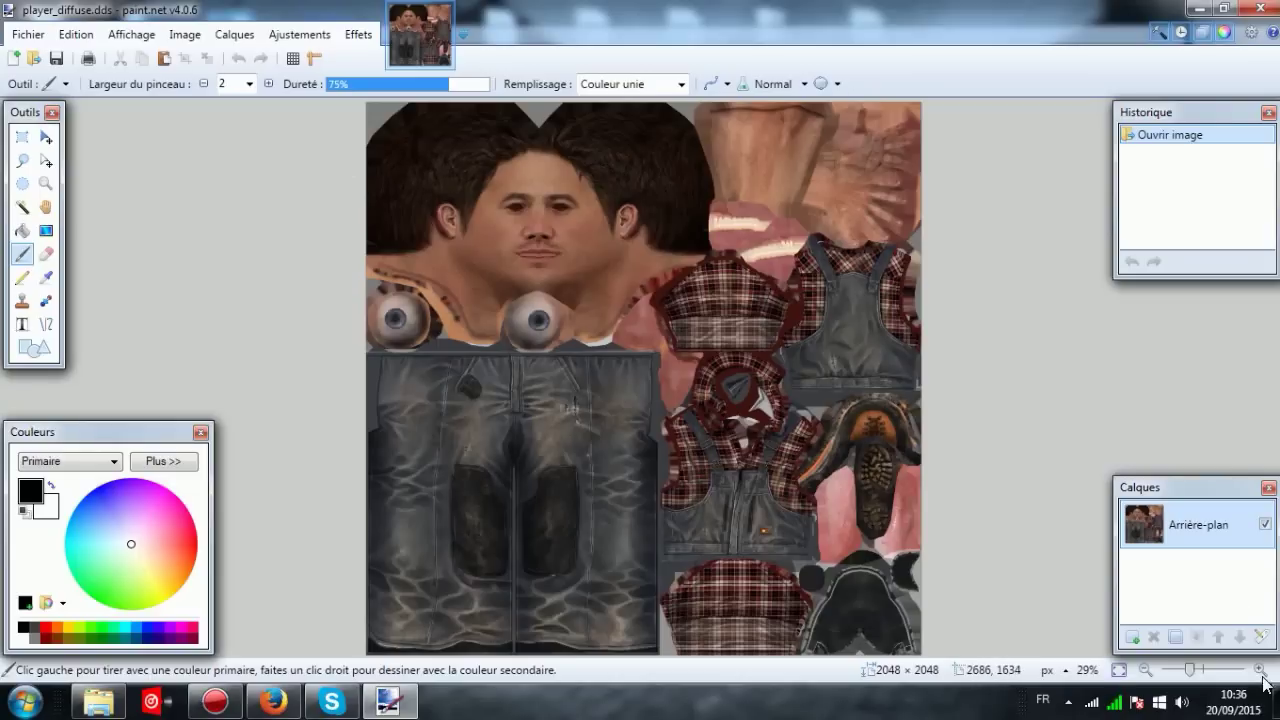
# - Enlarge the player texture to inspect the shirt details, and check its pixel size in the Resize dialog without resizing it
pyautogui.moveTo(1191, 676); pyautogui.dragTo(1200, 678)
pyautogui.scroll(4, 710, 398)
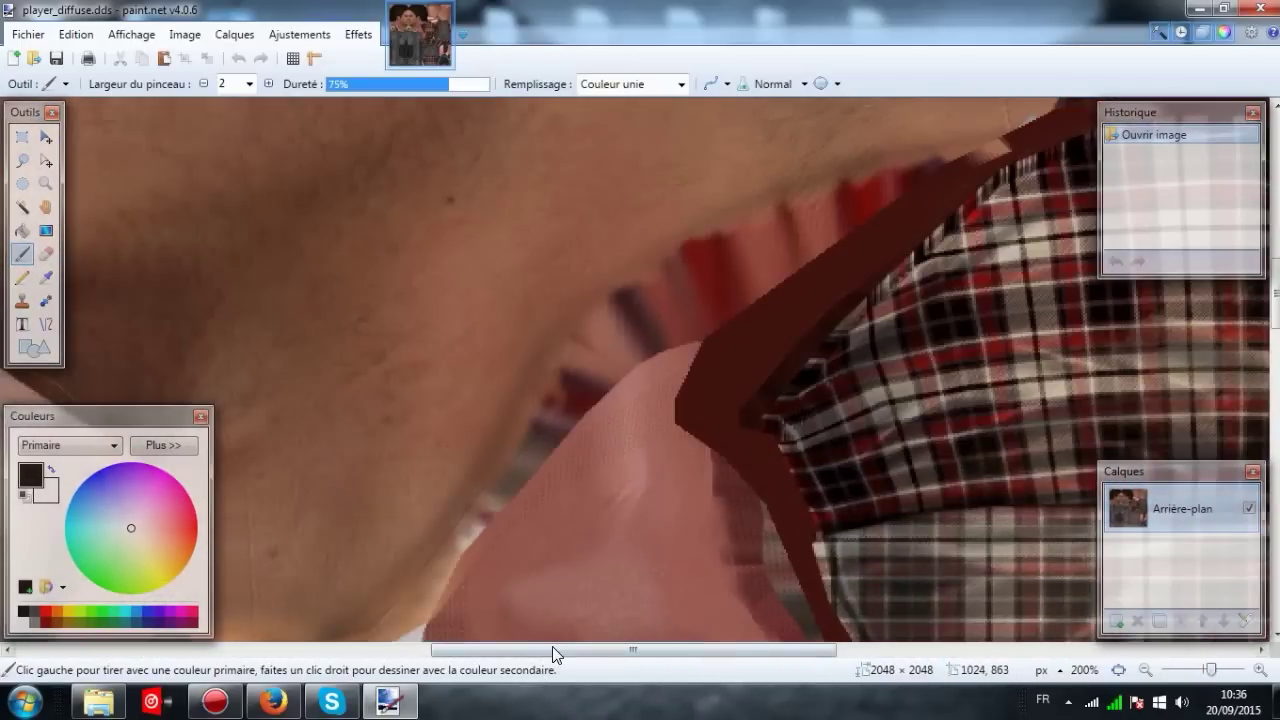
pyautogui.moveTo(552, 649); pyautogui.dragTo(660, 650)
pyautogui.click(185, 34)
pyautogui.click(216, 80)
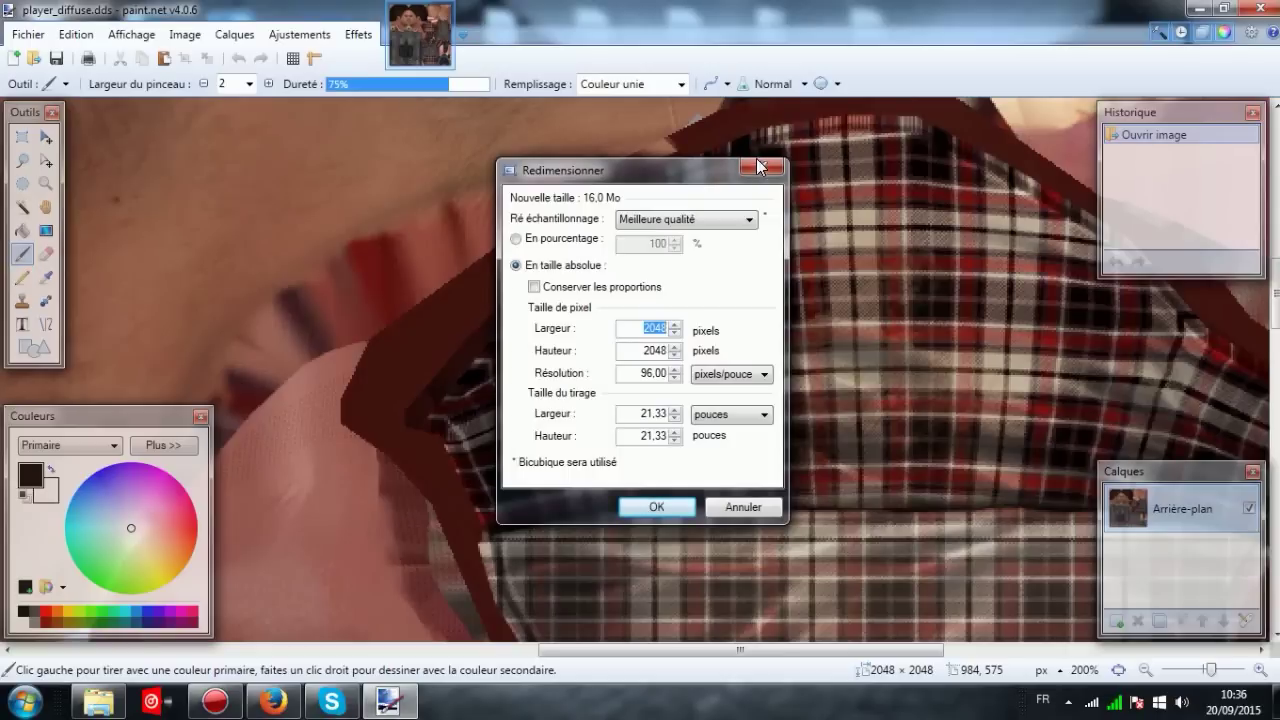
pyautogui.click(758, 163)
# - Examine the teeth, shirt and whole layout of the player diffuse texture, and close the image
pyautogui.scroll(5, 766, 306)
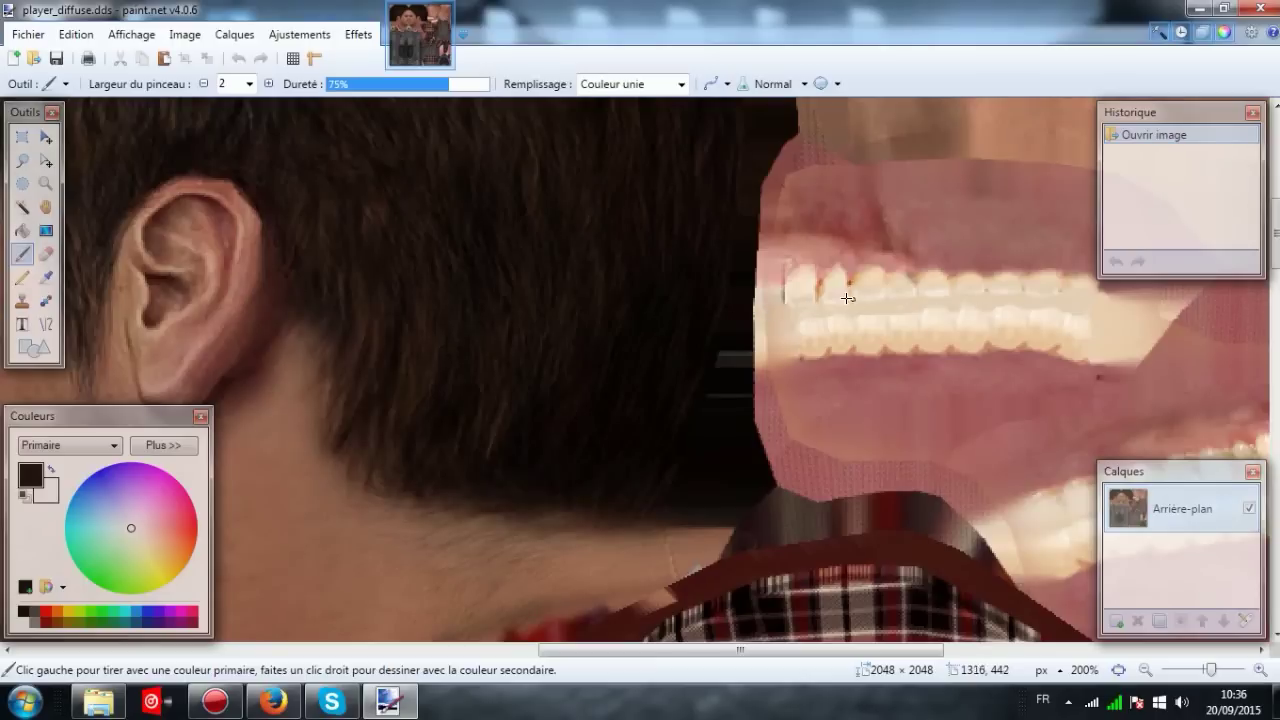
pyautogui.scroll(-5, 784, 339)
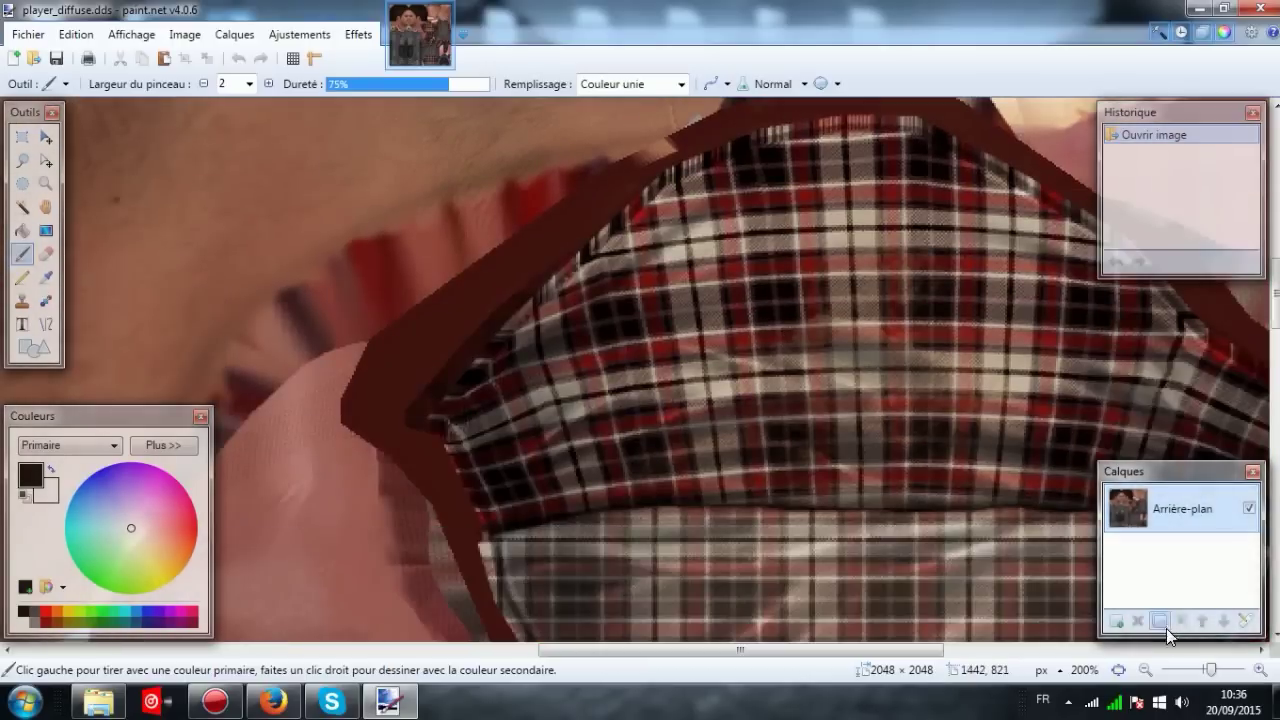
pyautogui.moveTo(1210, 670); pyautogui.dragTo(1202, 677)
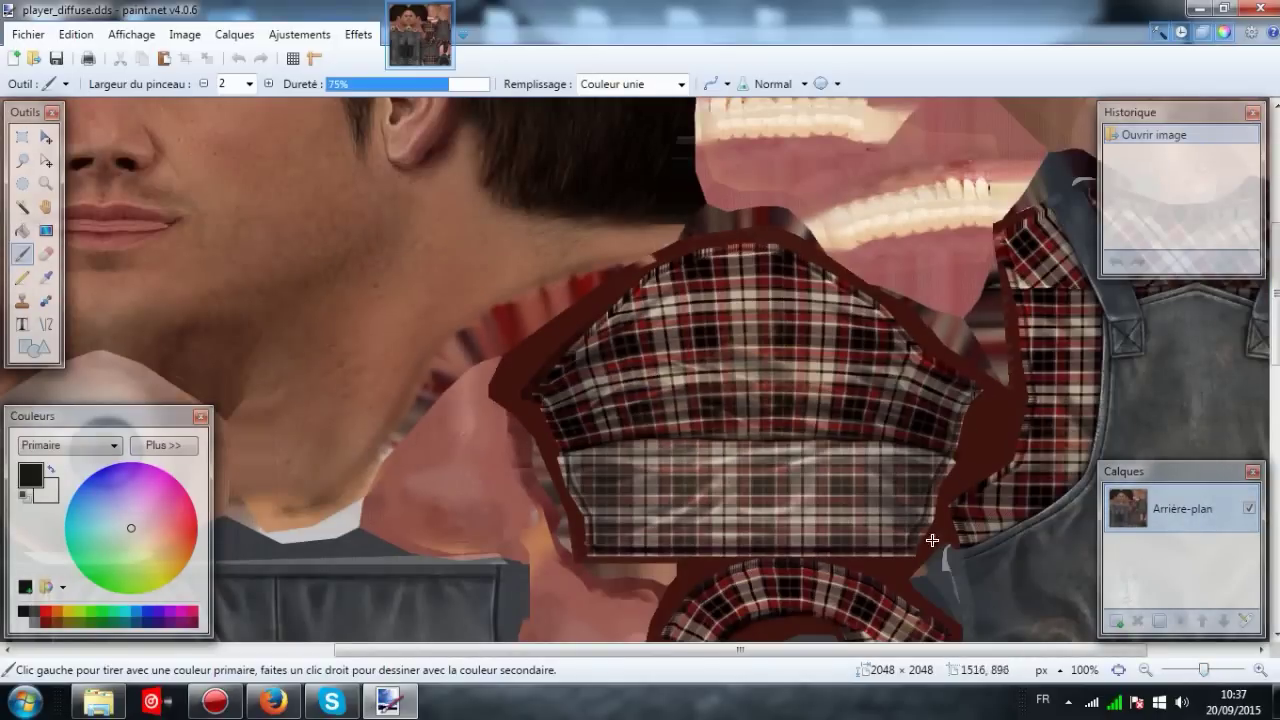
pyautogui.moveTo(1203, 669)
pyautogui.mouseDown()
pyautogui.moveTo(1215, 672)
pyautogui.moveTo(1192, 669)
pyautogui.mouseUp()
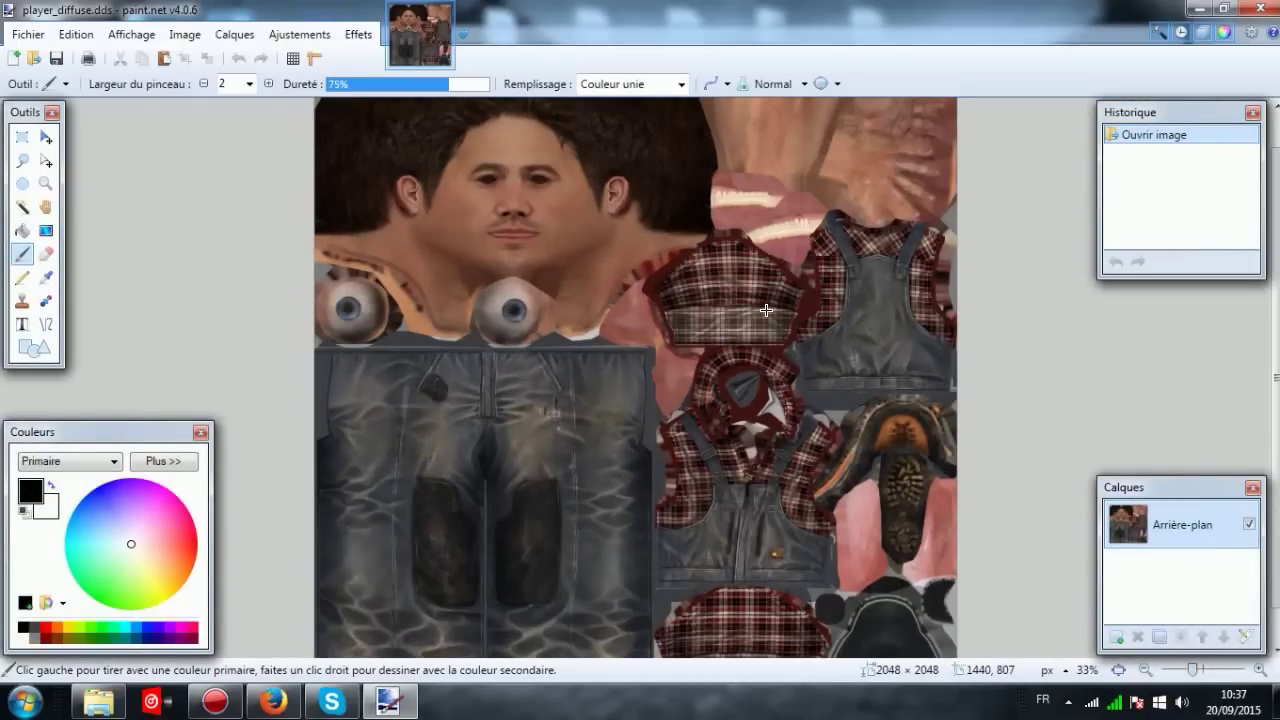
pyautogui.scroll(-1, 766, 314)
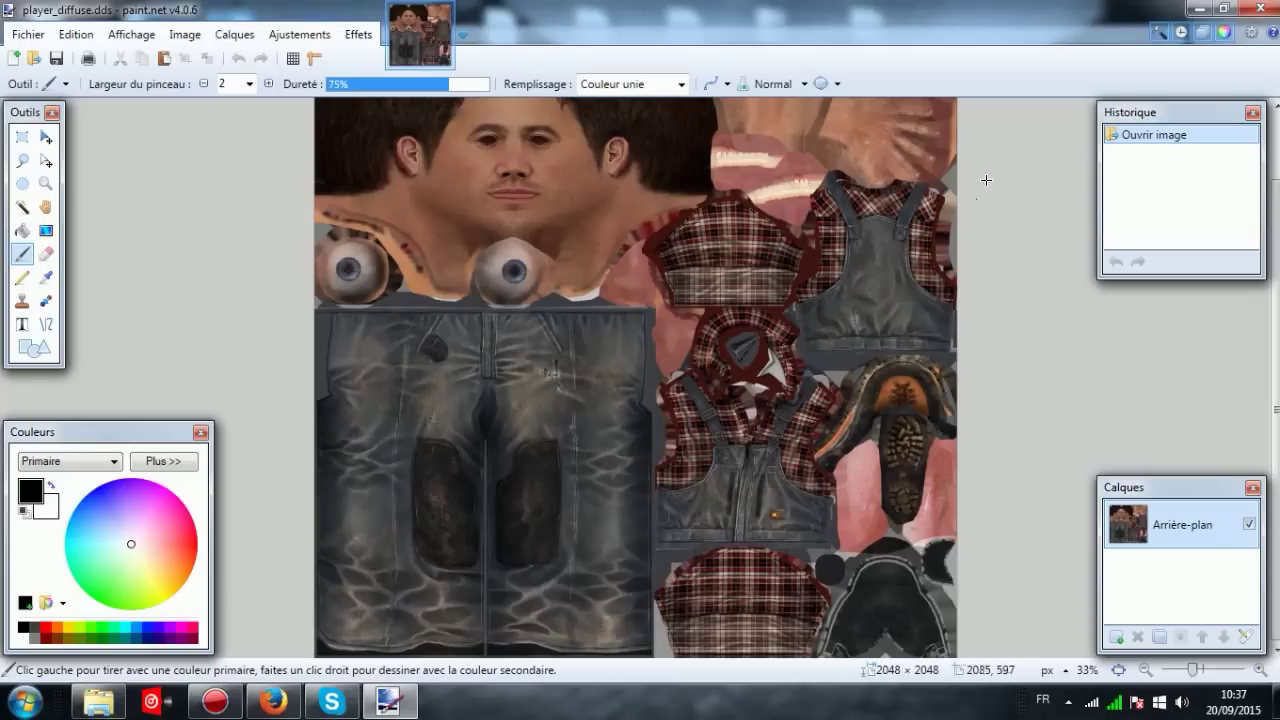
pyautogui.click(1252, 10)
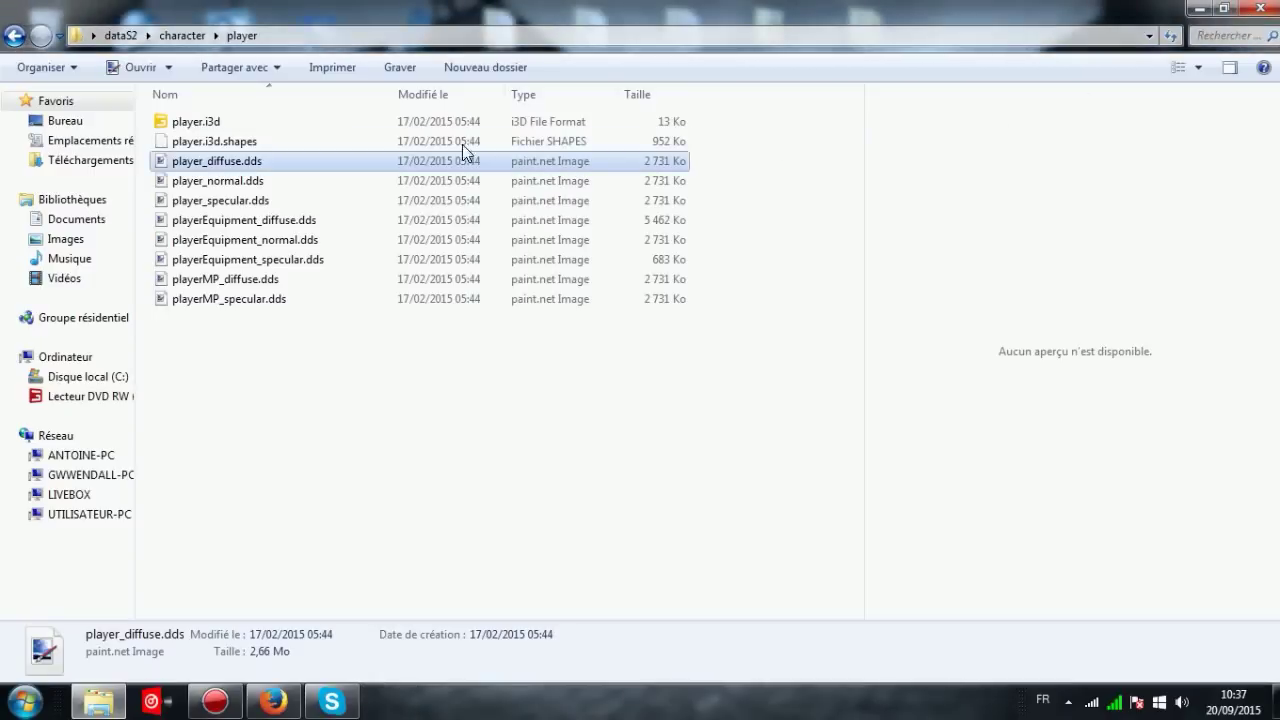
# - Look through the texture and sound files in the sheep folder and return to the character folder
pyautogui.click(13, 37)
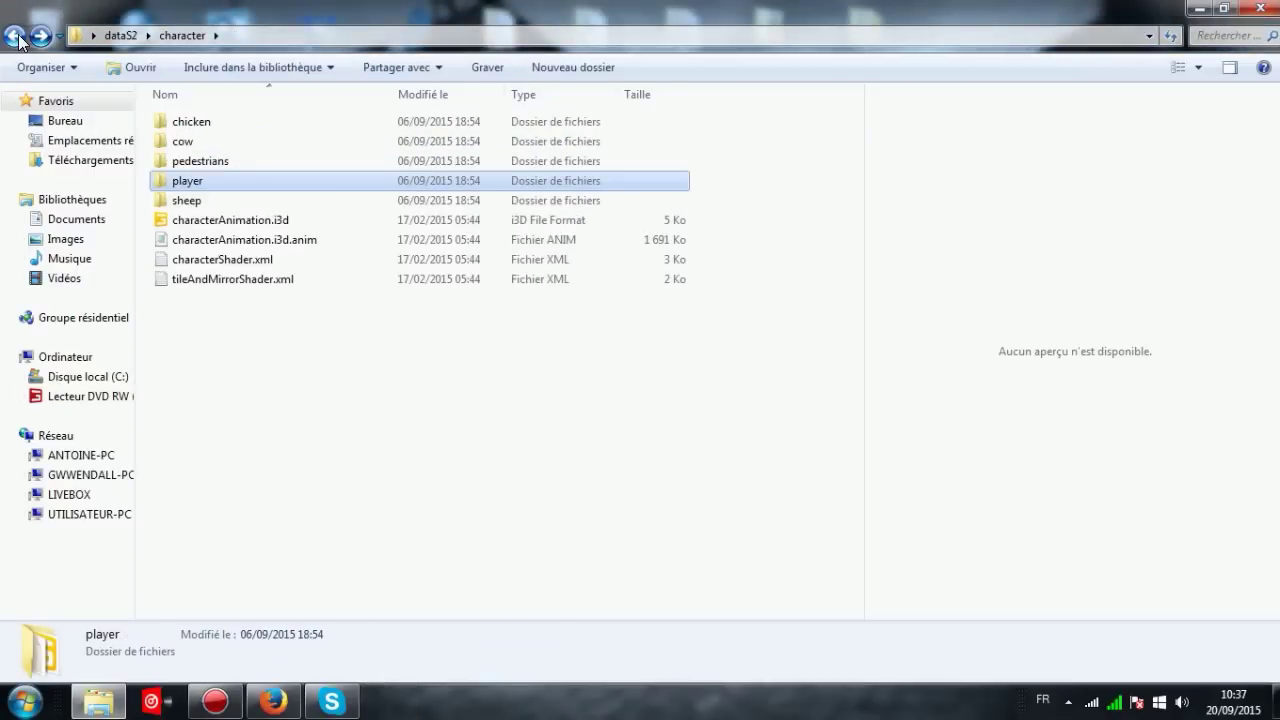
pyautogui.doubleClick(203, 199)
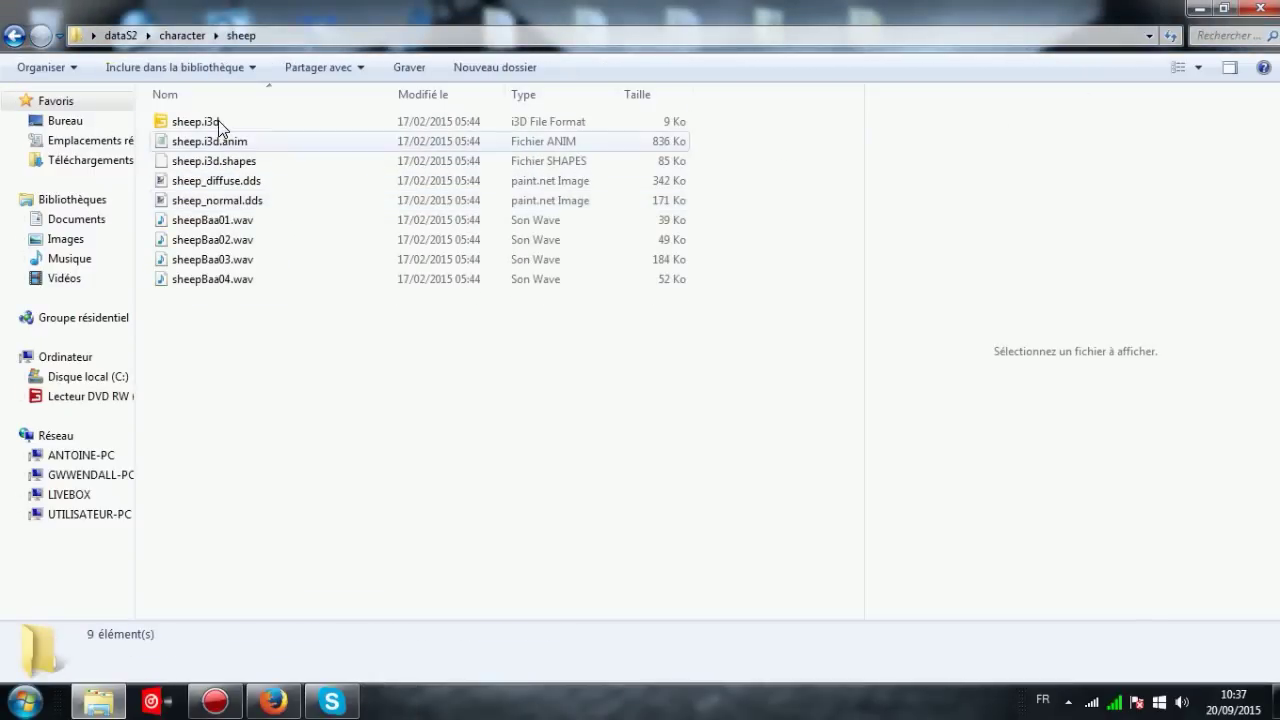
pyautogui.click(237, 181)
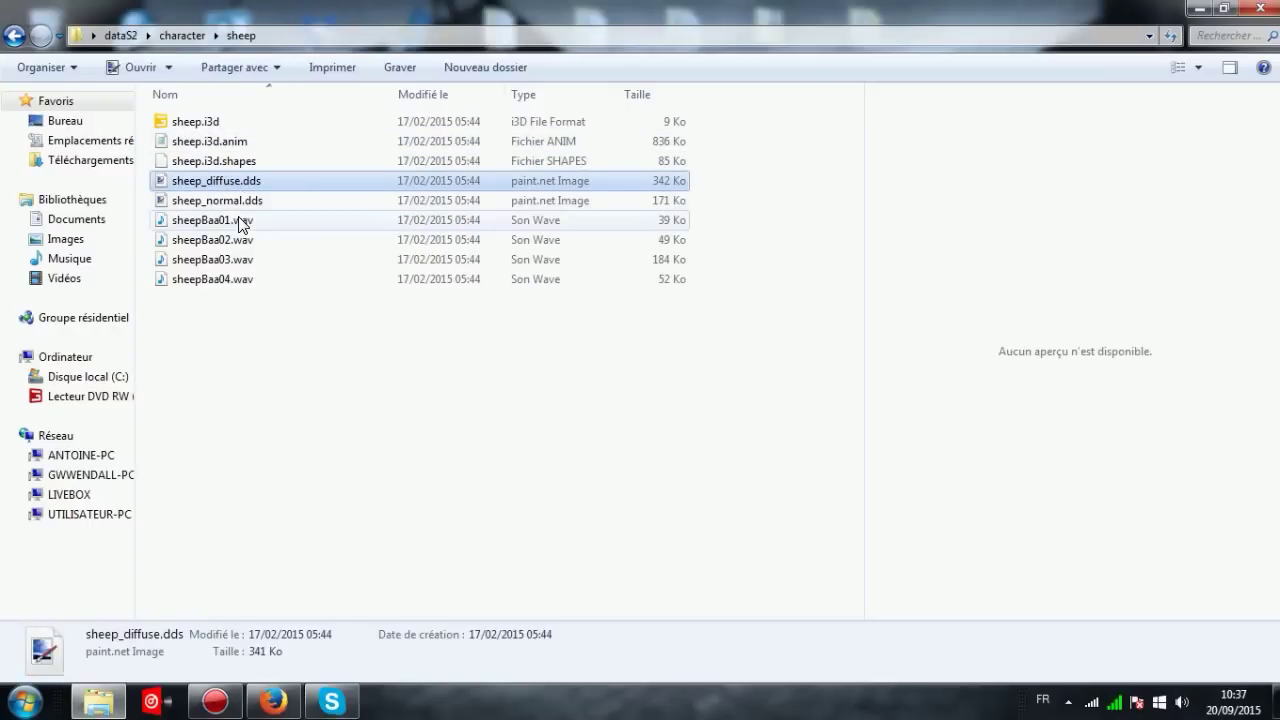
pyautogui.click(12, 37)
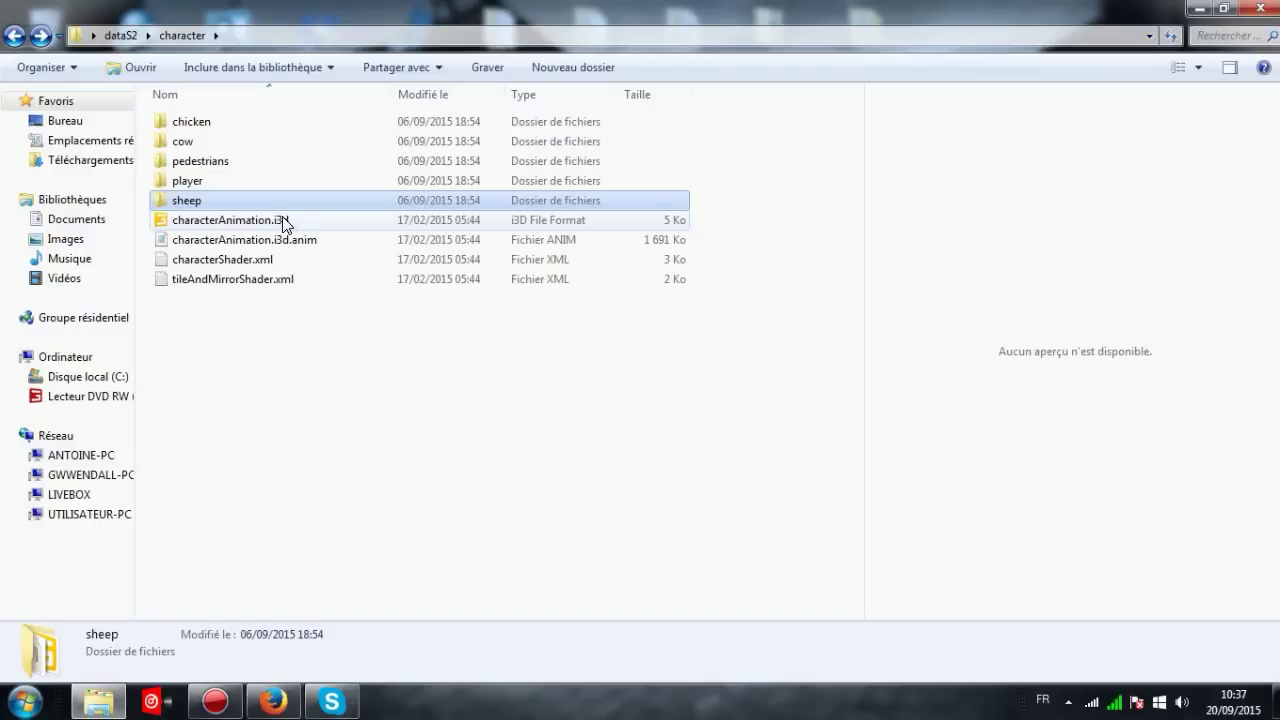
# - Go to the ingameMissions folder in dataS2 and view defaultMission.dds and demandMission.dds, closing each image
pyautogui.click(12, 37)
pyautogui.doubleClick(242, 141)
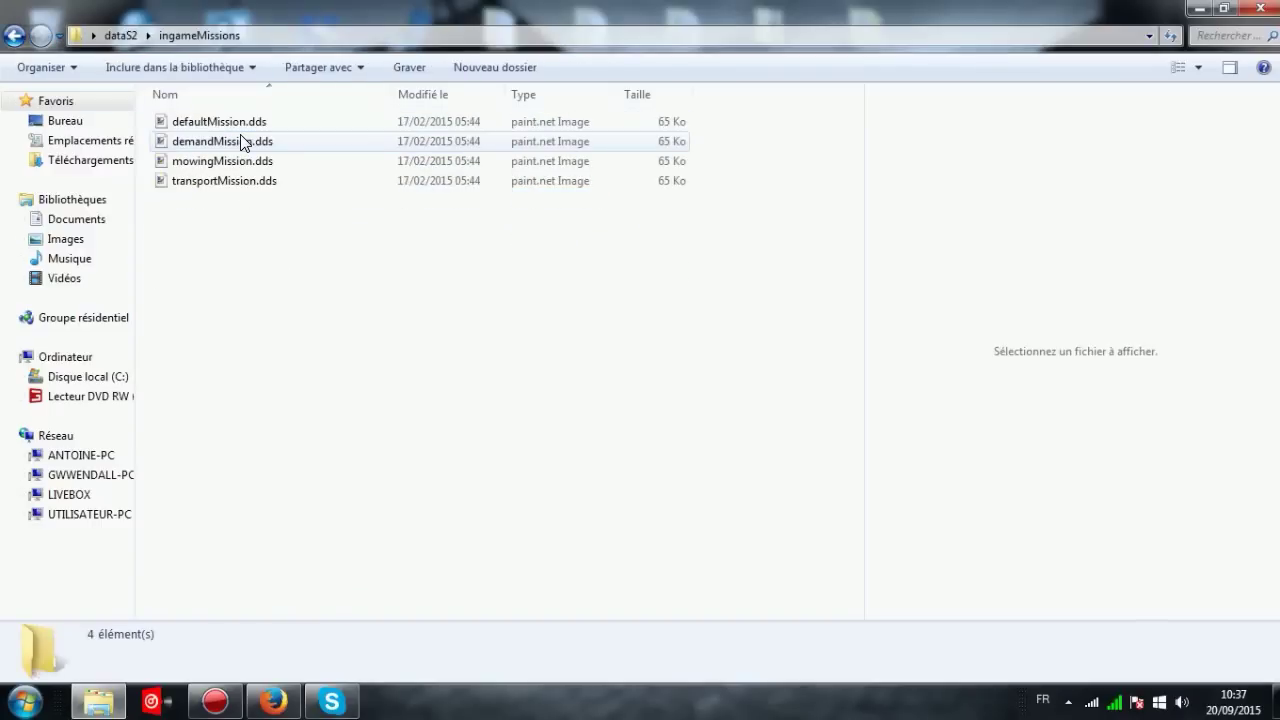
pyautogui.doubleClick(244, 124)
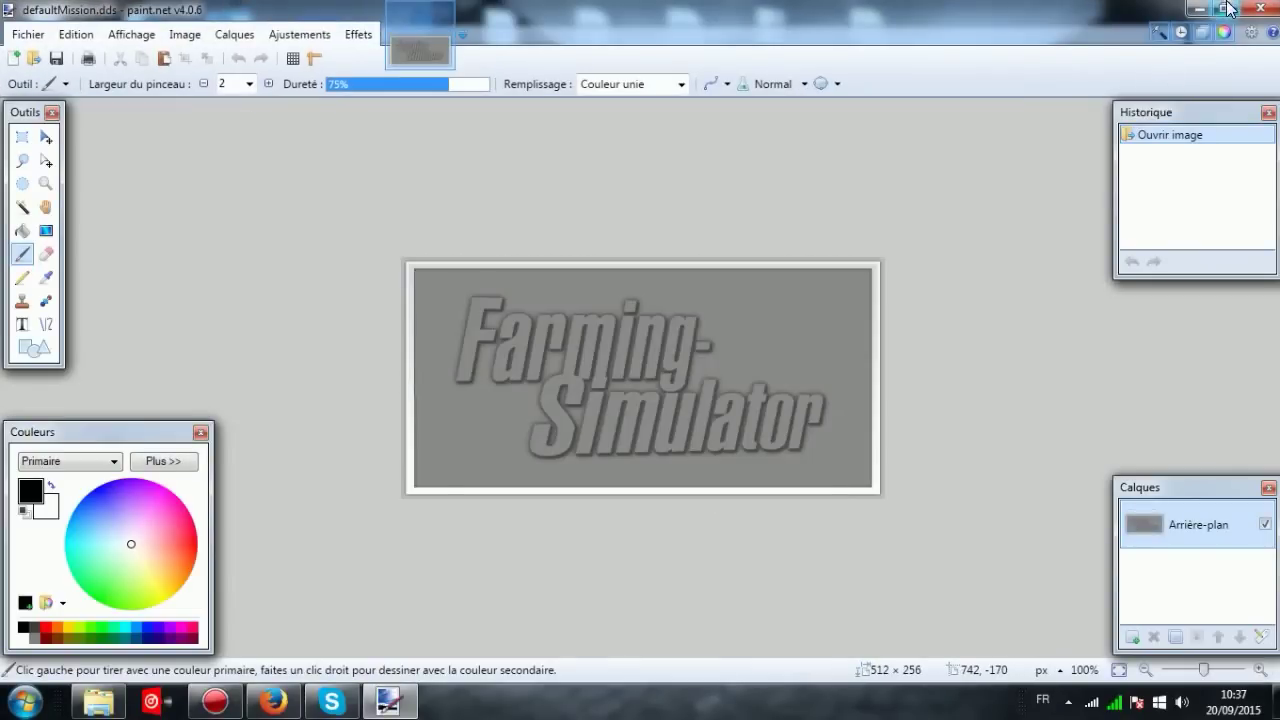
pyautogui.click(1262, 10)
pyautogui.doubleClick(280, 141)
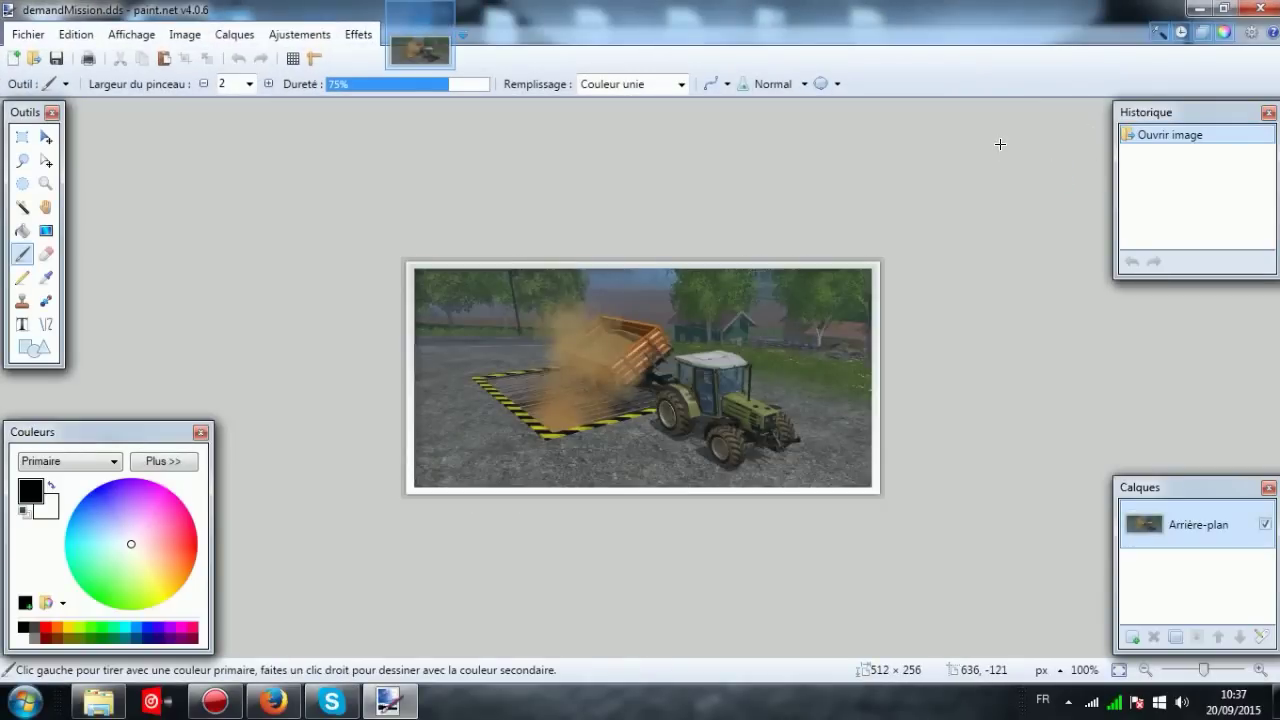
pyautogui.click(1256, 8)
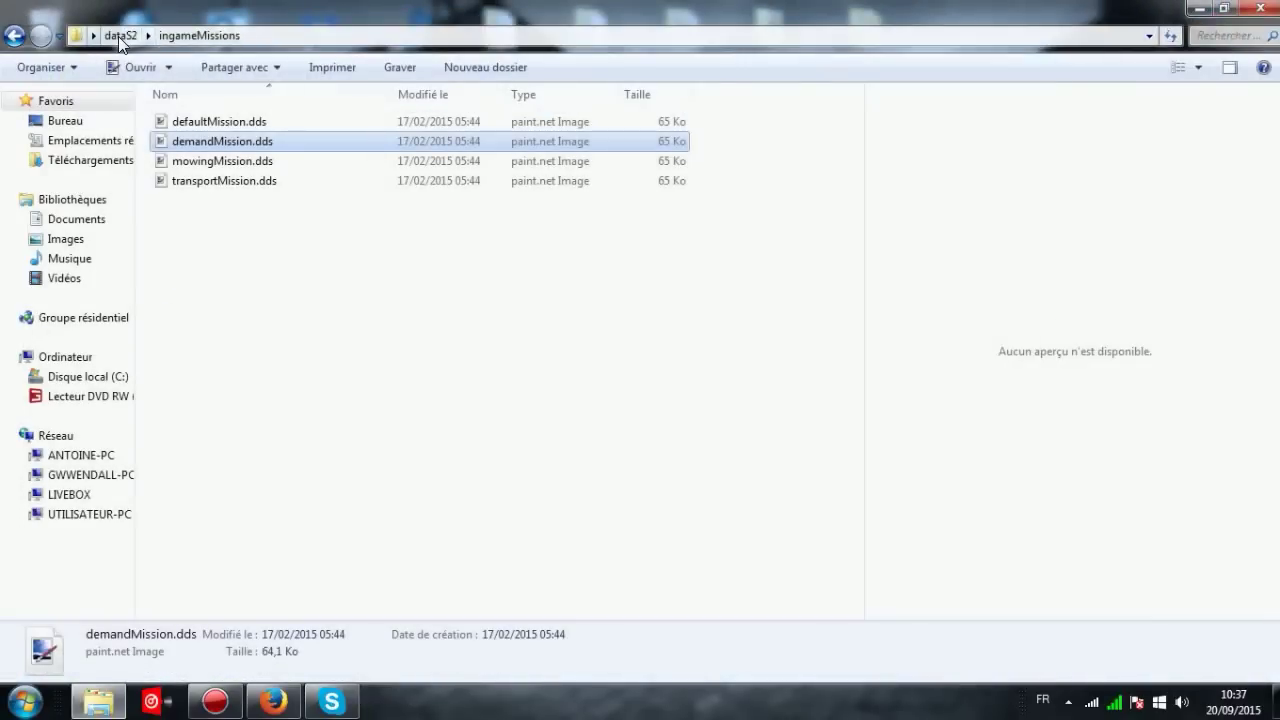
# - Return to dataS2, reopen the ingameMissions folder and view demandMission.dds again, closing it
pyautogui.press('BackSpace')
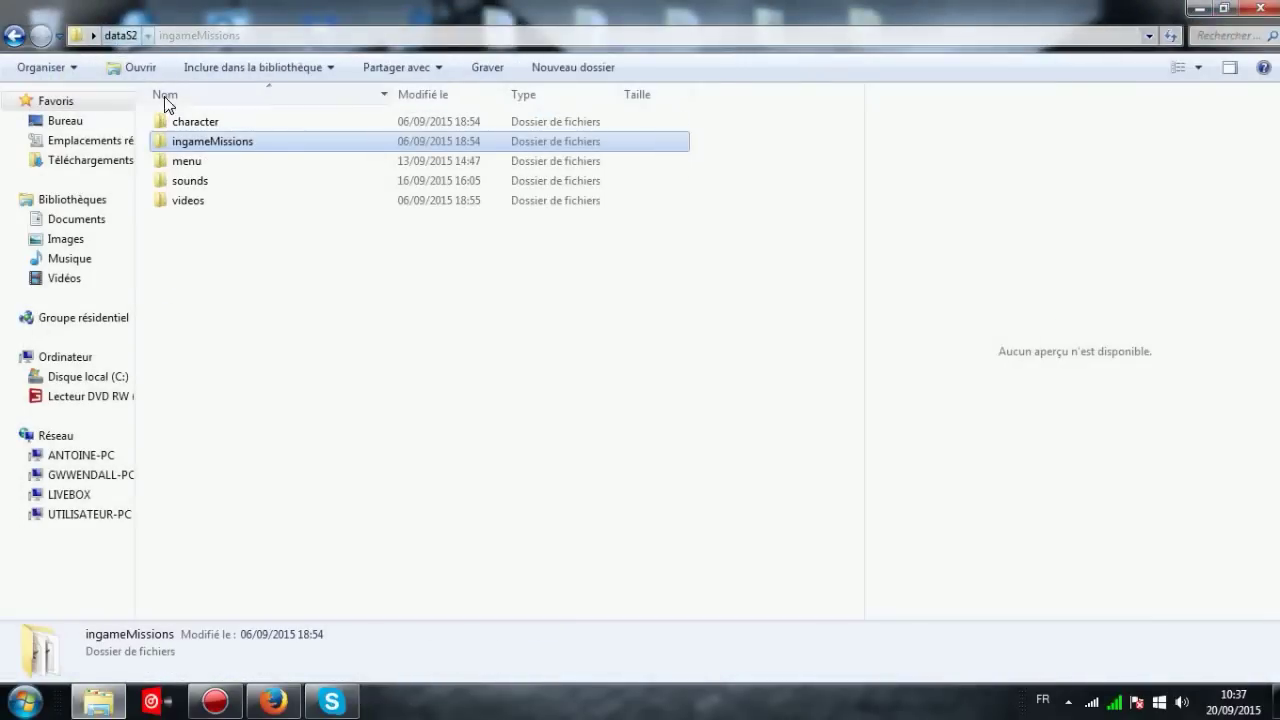
pyautogui.doubleClick(186, 144)
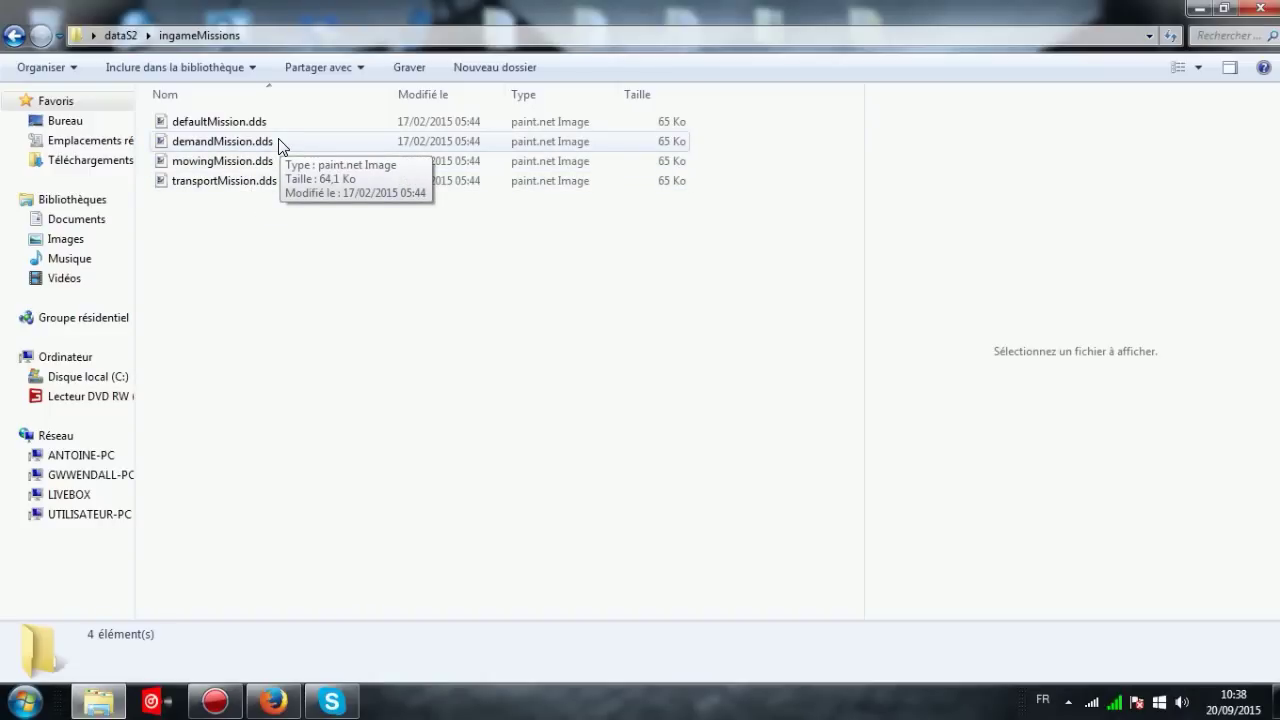
pyautogui.doubleClick(278, 143)
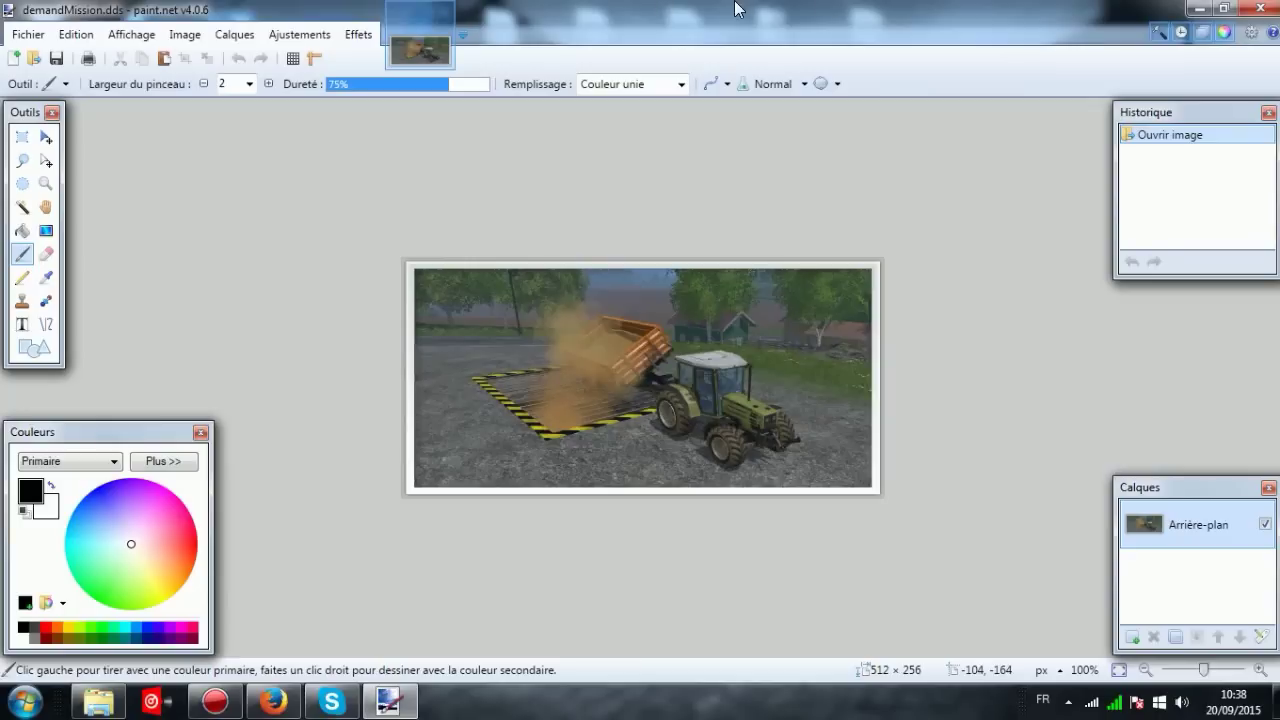
pyautogui.click(1276, 14)
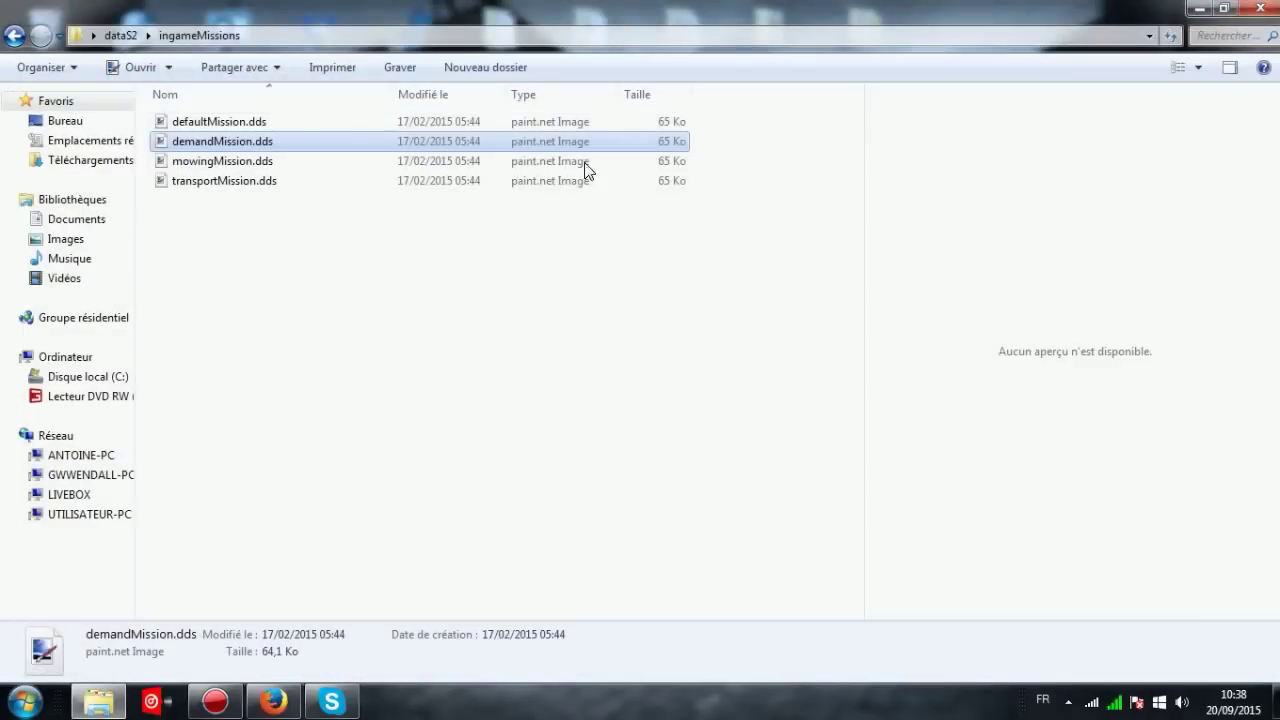
# - View mowingMission.dds and transportMission.dds one after another in paint.net, closing each image
pyautogui.doubleClick(338, 165)
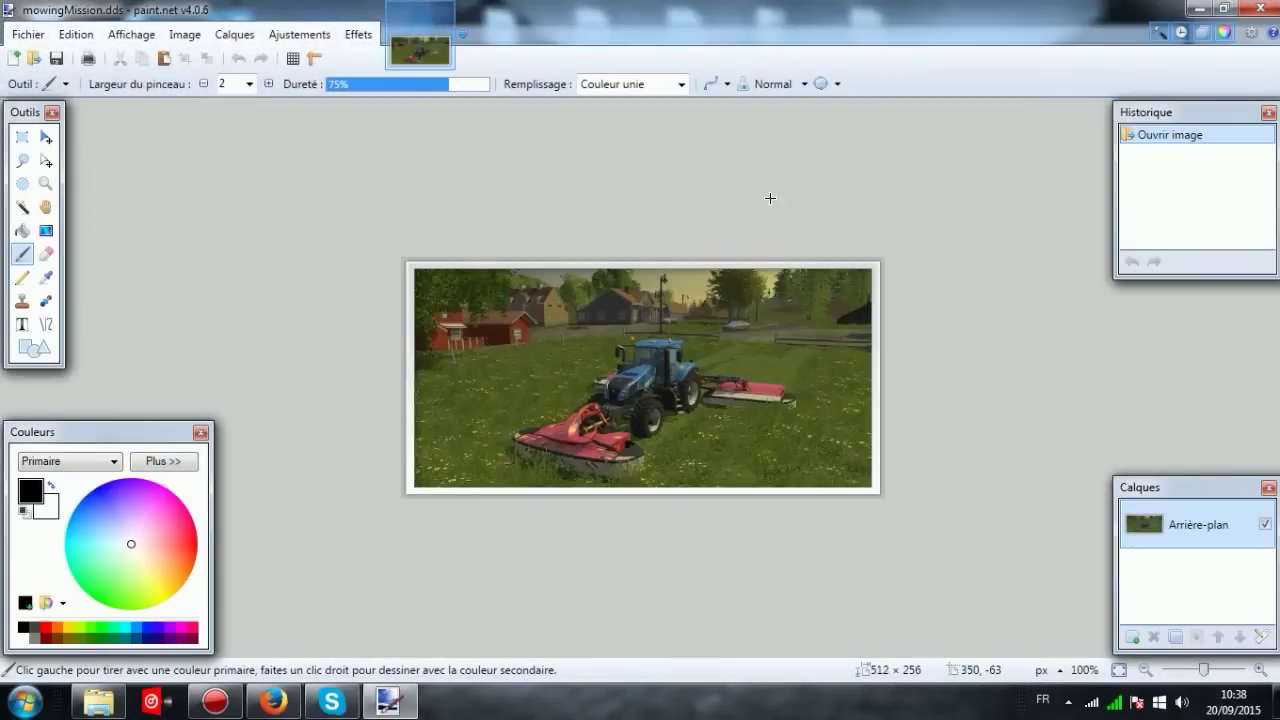
pyautogui.click(1257, 8)
pyautogui.doubleClick(343, 181)
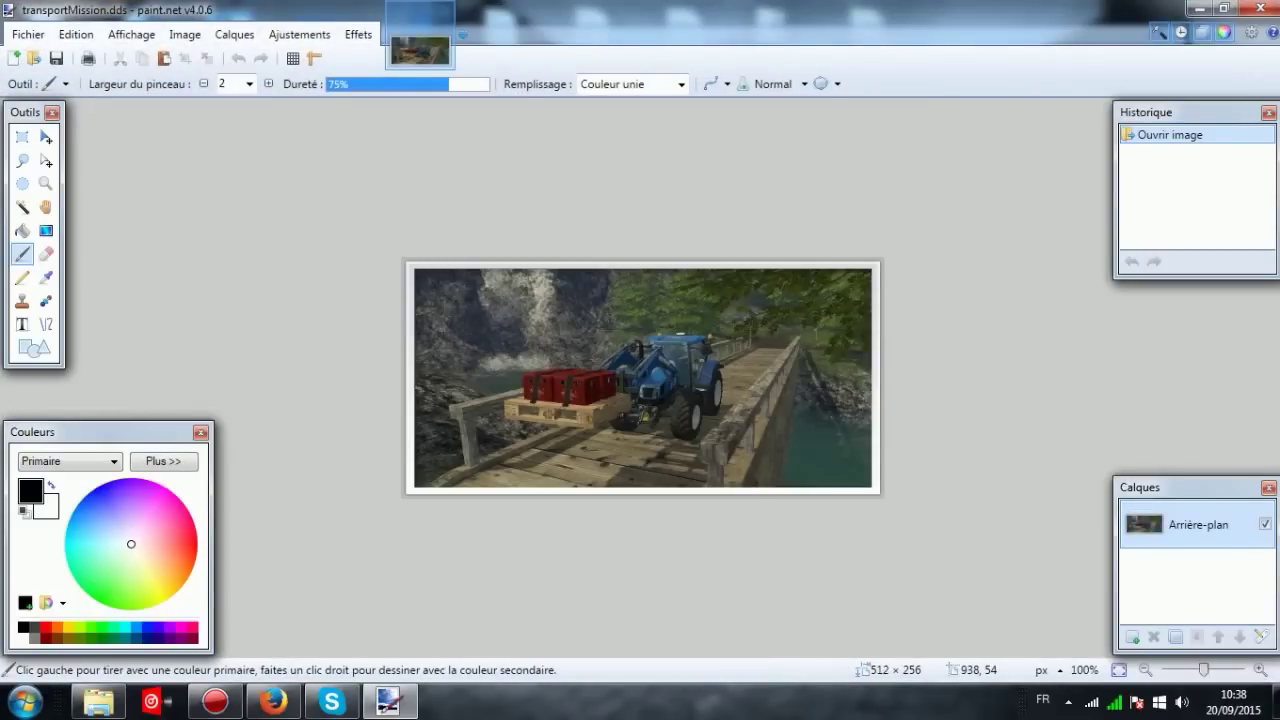
pyautogui.click(1257, 8)
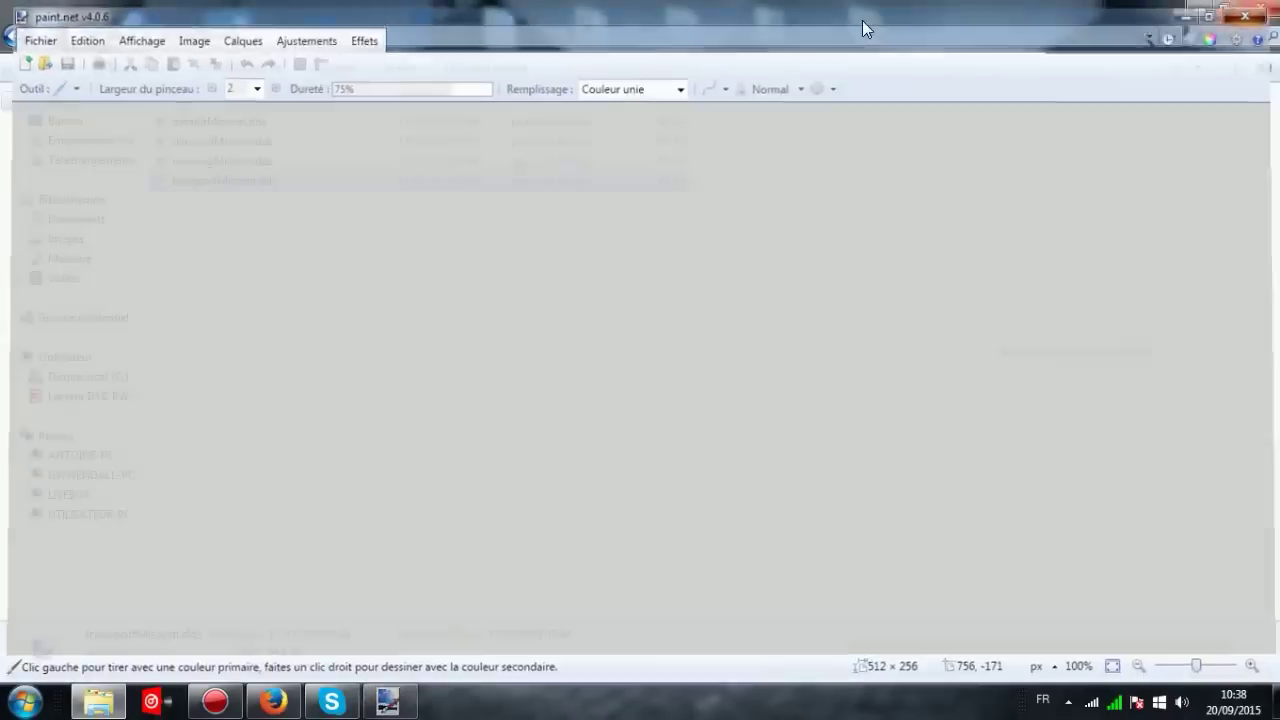
# - Browse the files and subfolders of the menu folder in dataS2 and return to dataS2
pyautogui.click(14, 35)
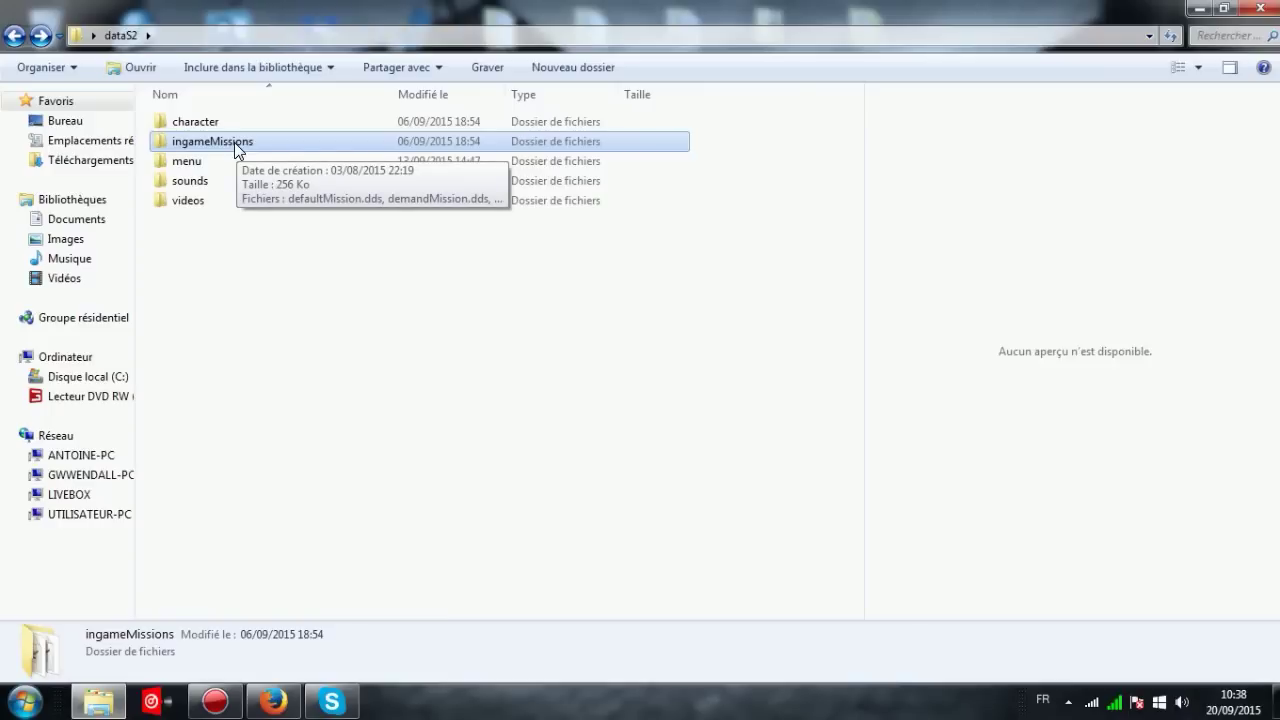
pyautogui.doubleClick(229, 158)
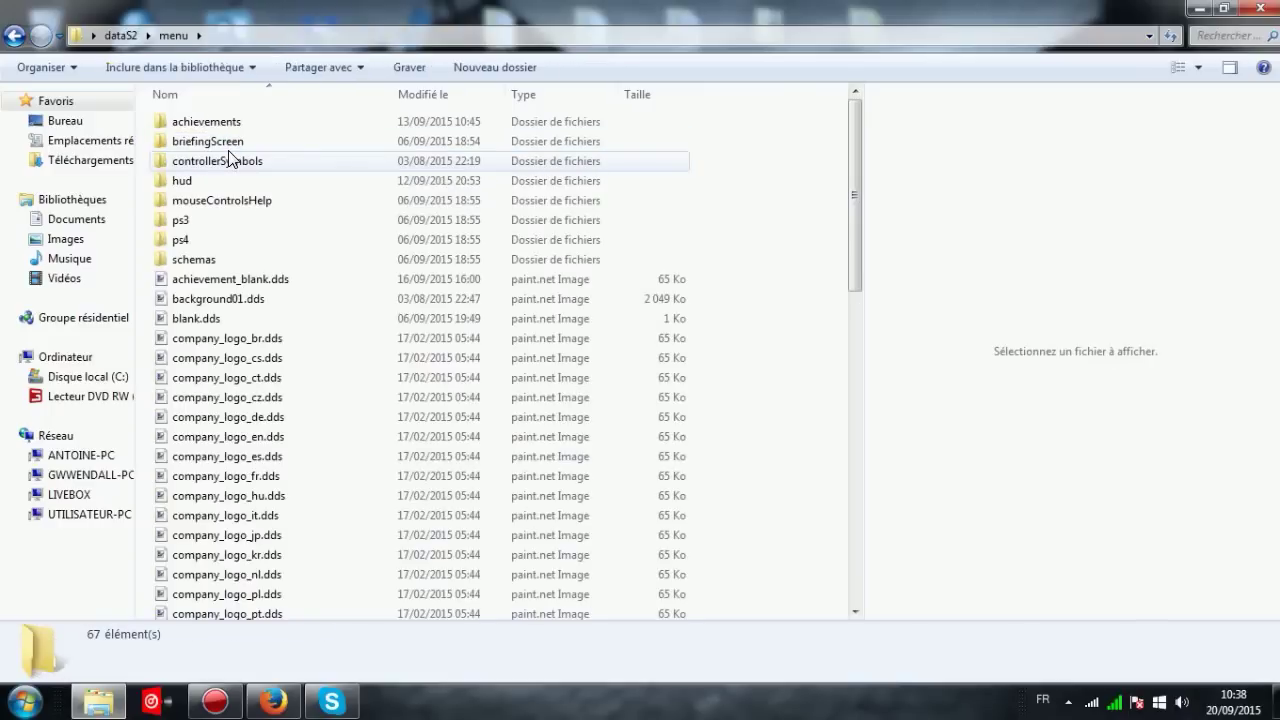
pyautogui.scroll(-4, 275, 422)
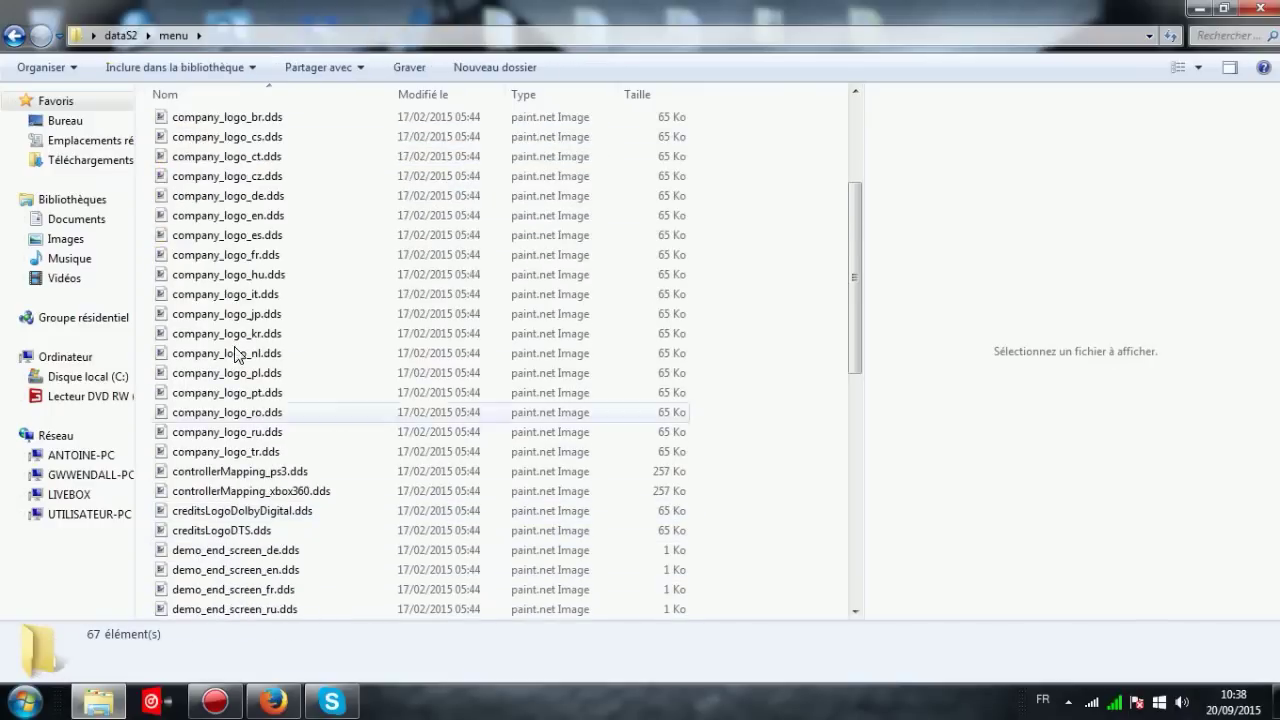
pyautogui.press('BackSpace')
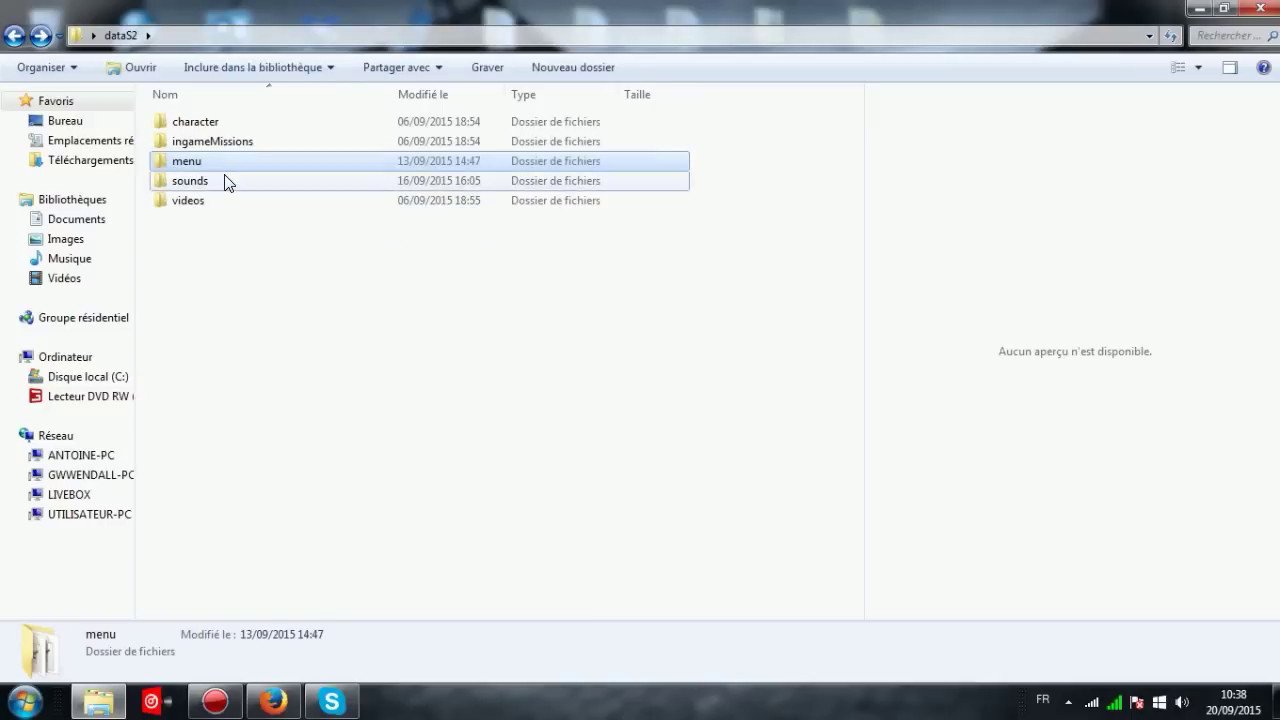
# - Look at the contents of the sounds folder, return to dataS2 and open the videos folder
pyautogui.doubleClick(226, 181)
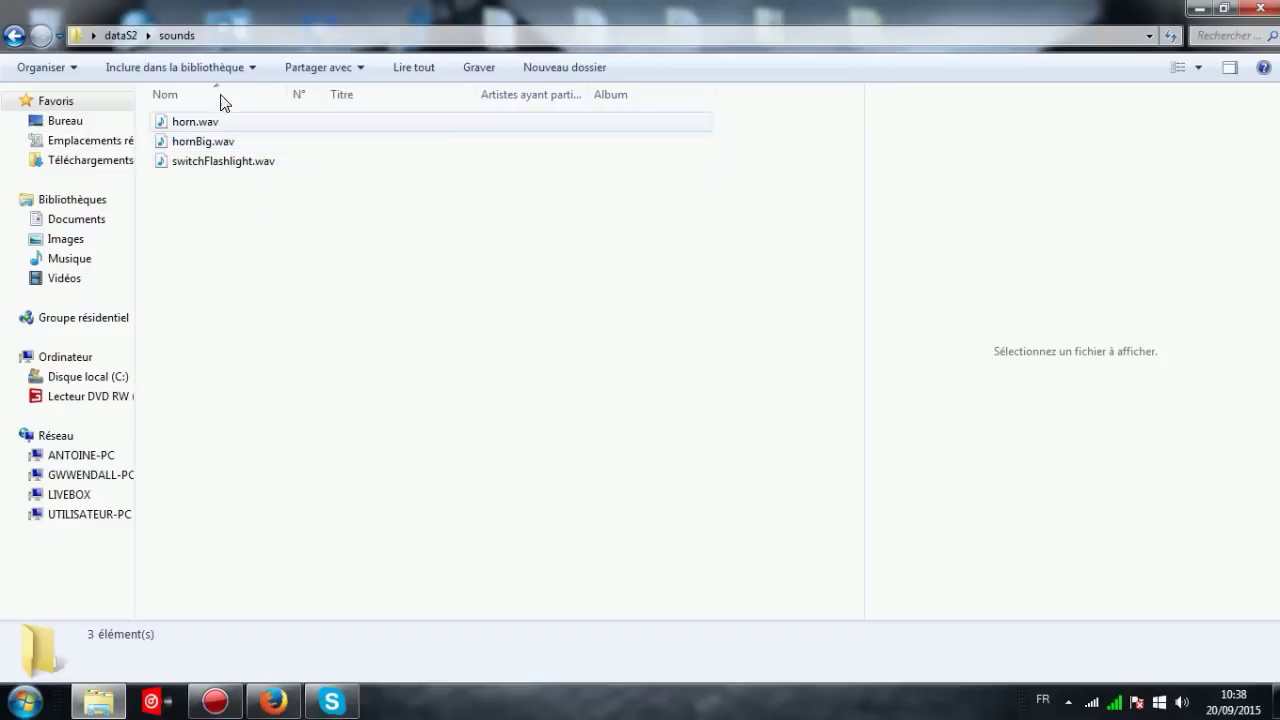
pyautogui.click(15, 36)
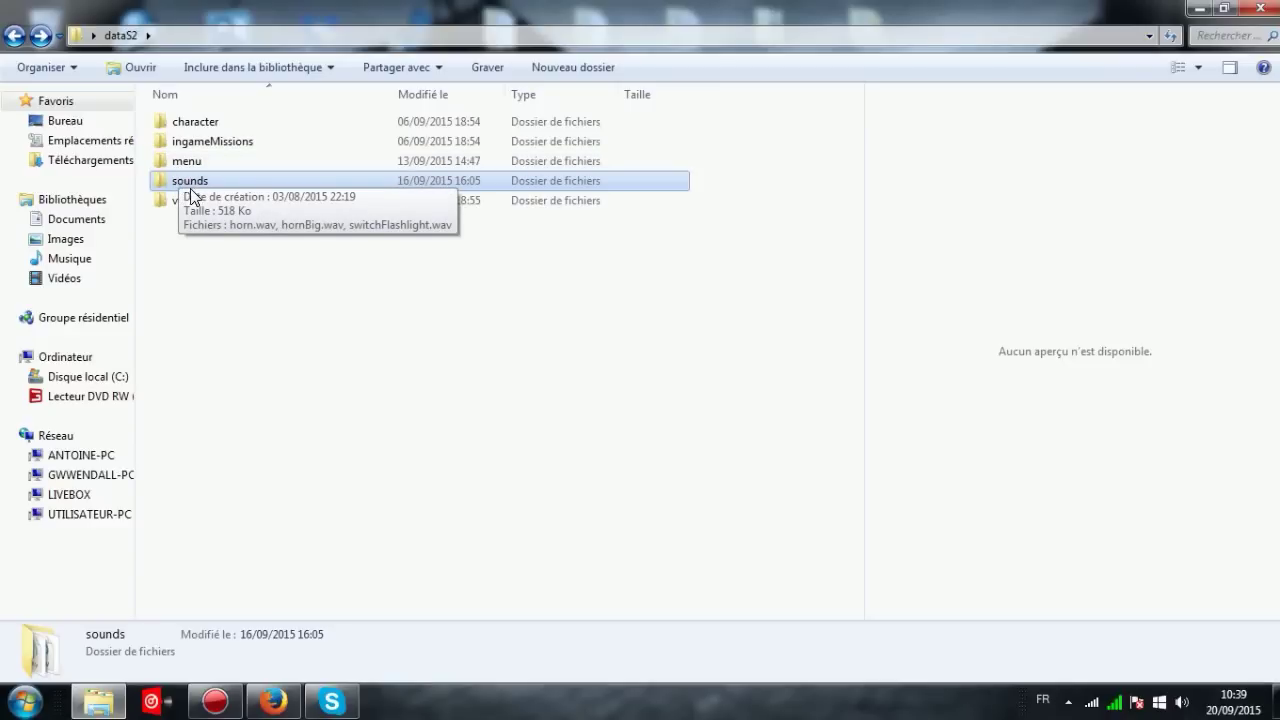
pyautogui.doubleClick(203, 202)
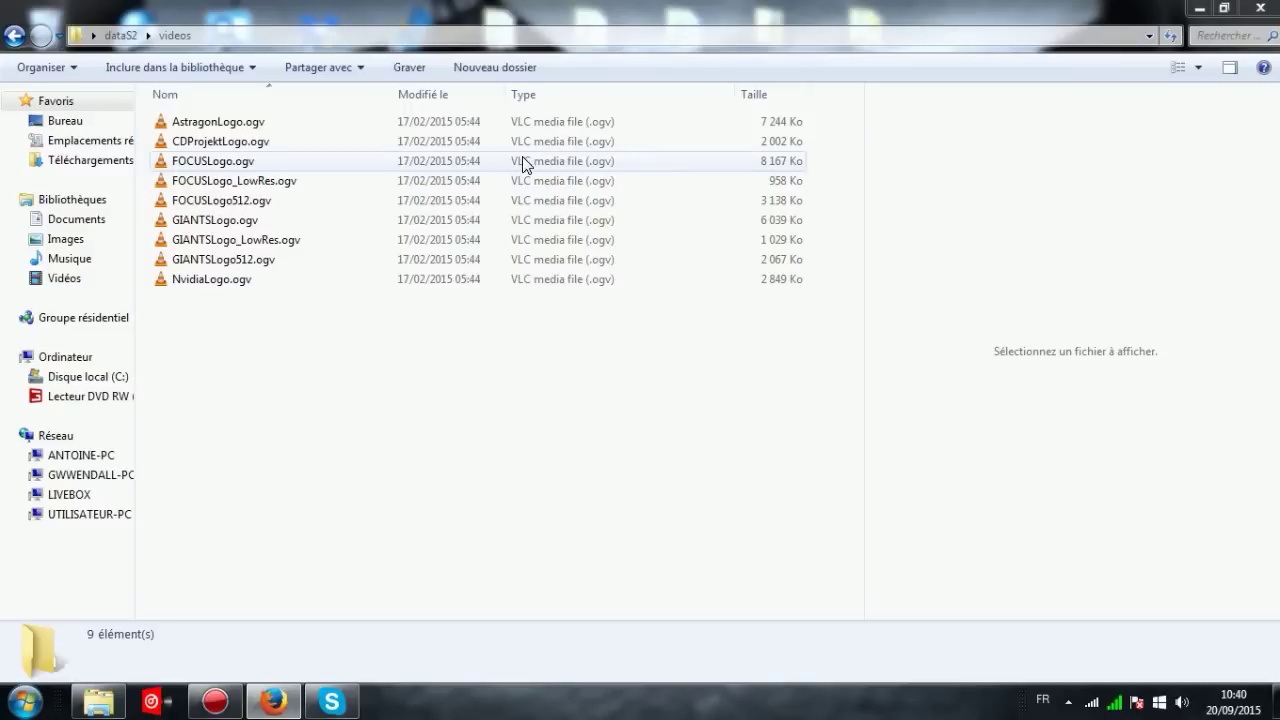
# - Examine the programs offered for opening FOCUSLogo_LowRes.ogv, including the other programs, and close the dialog without choosing one
pyautogui.click(289, 184)
pyautogui.rightClick(288, 183)
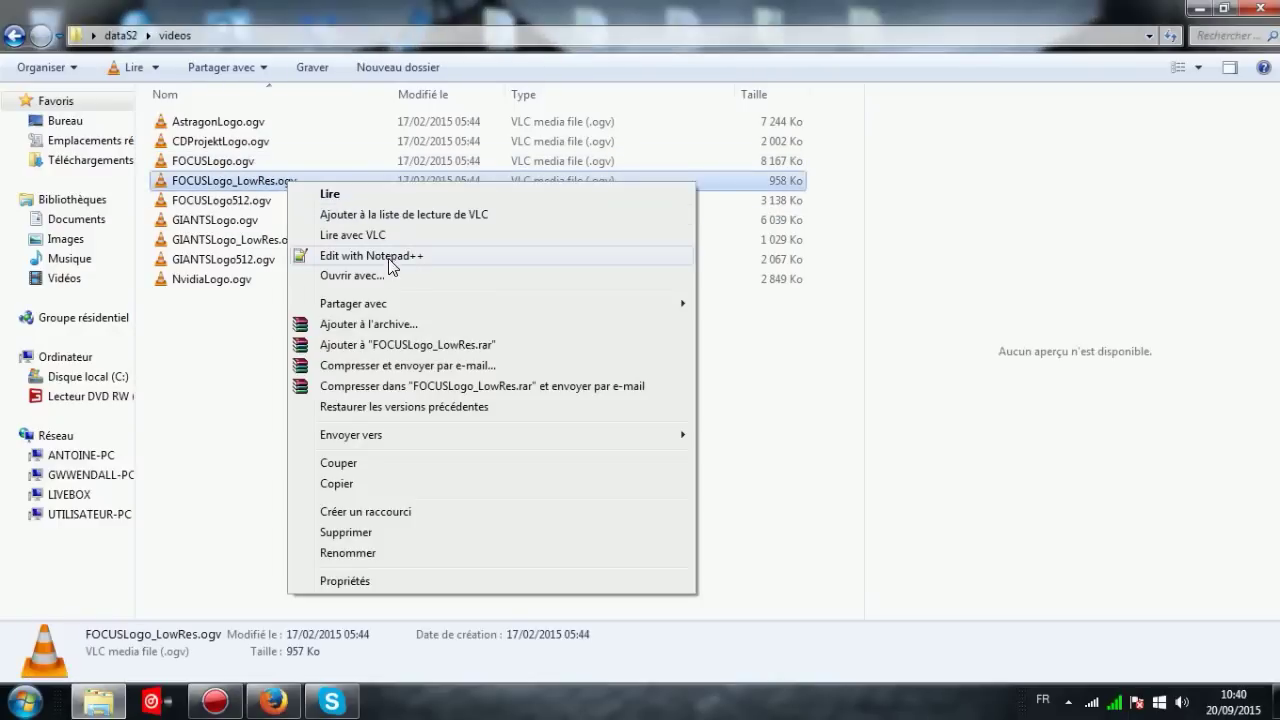
pyautogui.click(500, 277)
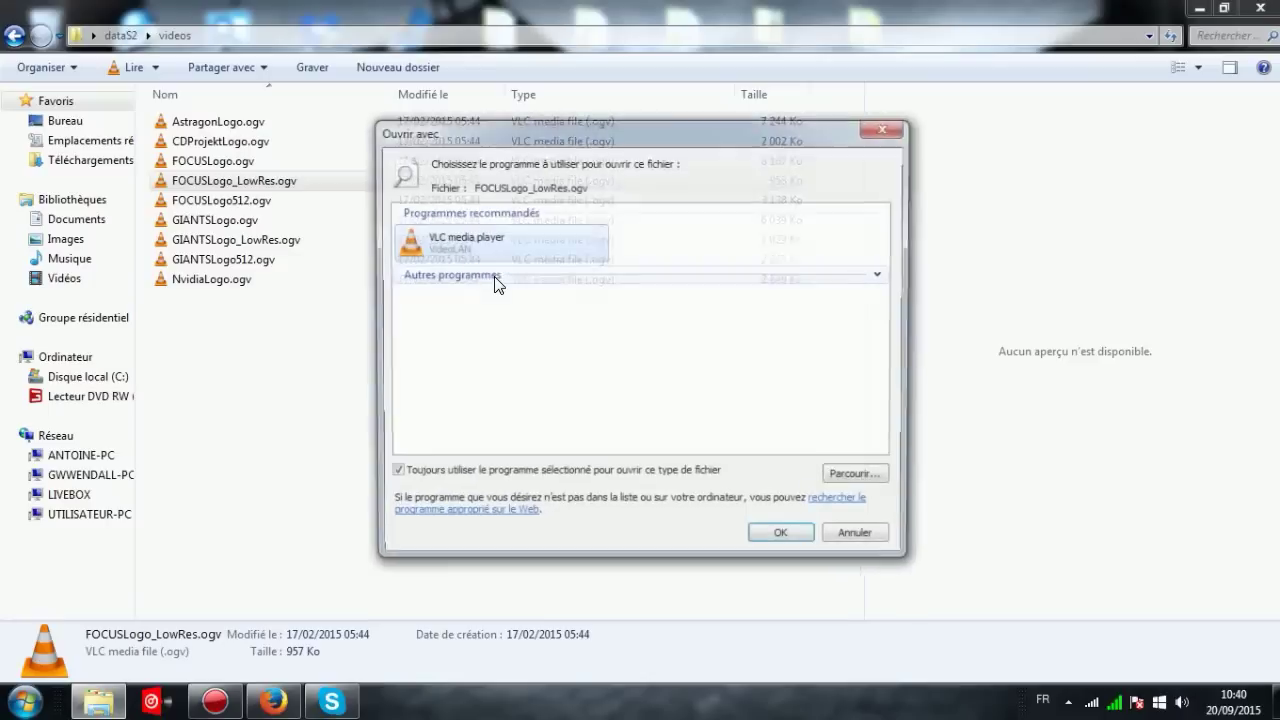
pyautogui.click(880, 275)
pyautogui.scroll(-2, 845, 322)
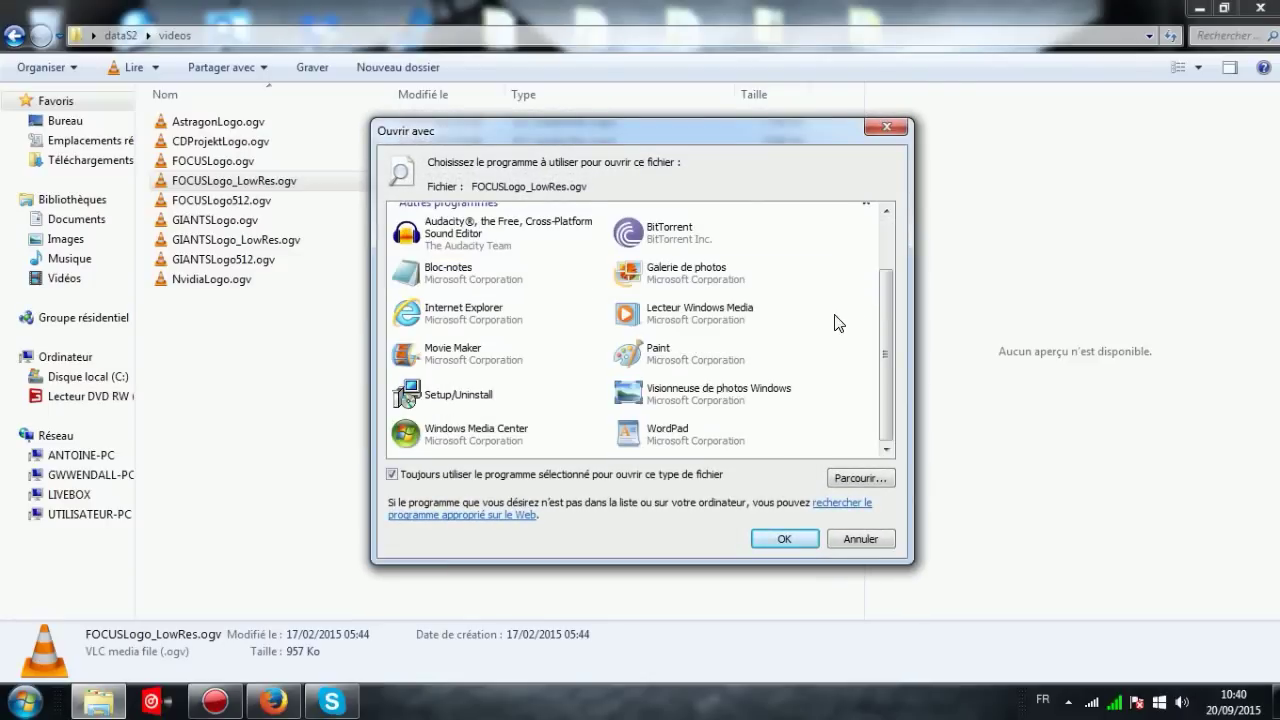
pyautogui.click(882, 125)
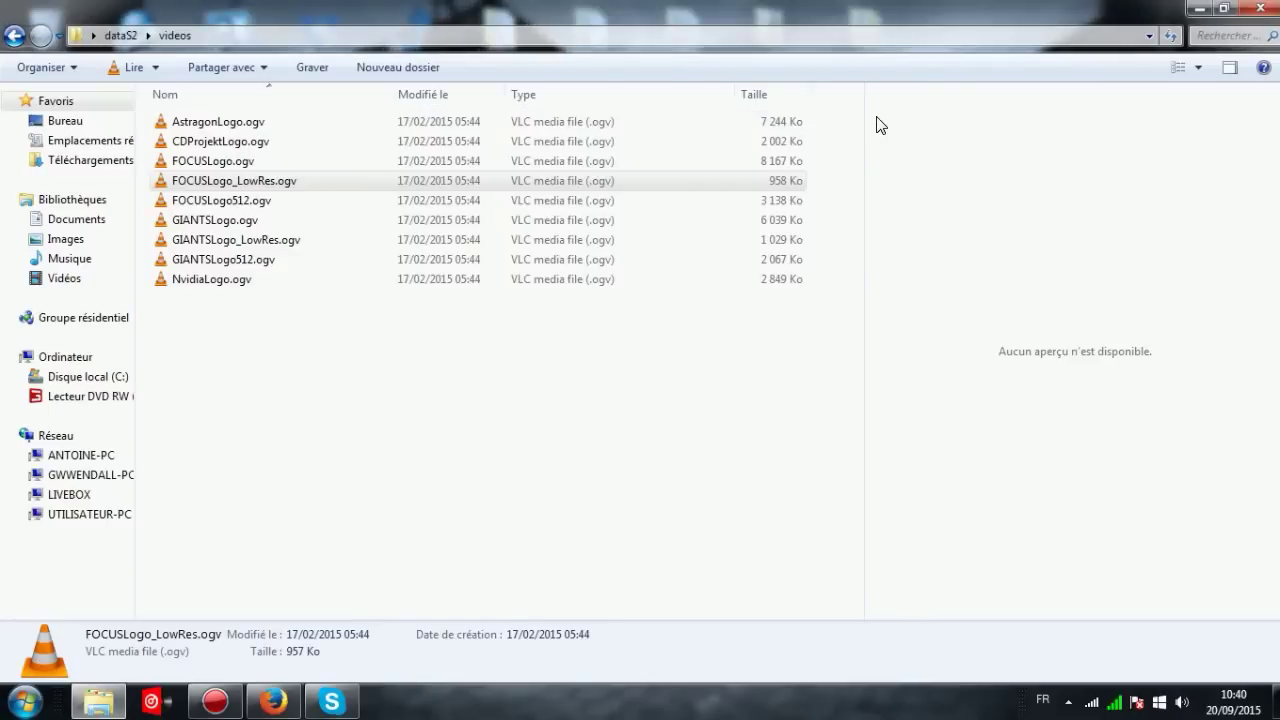
# - Return to dataS2 and open the achievements subfolder inside the menu folder
pyautogui.click(12, 37)
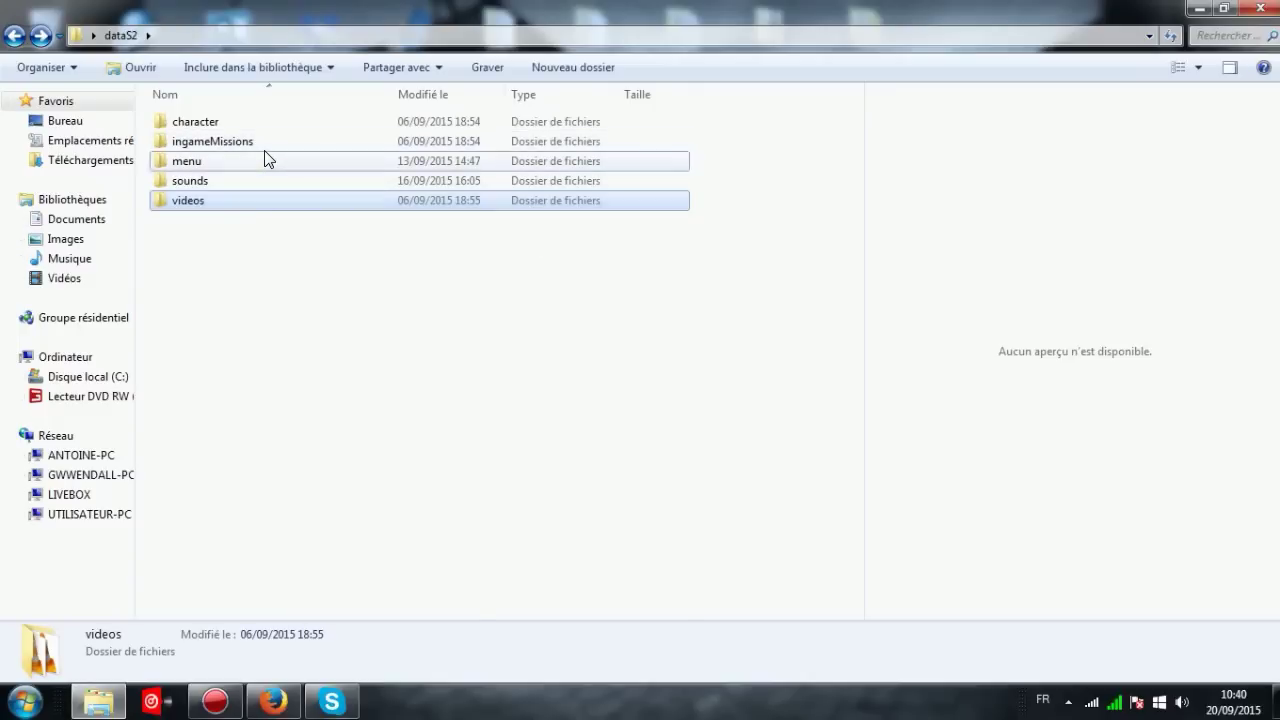
pyautogui.doubleClick(266, 158)
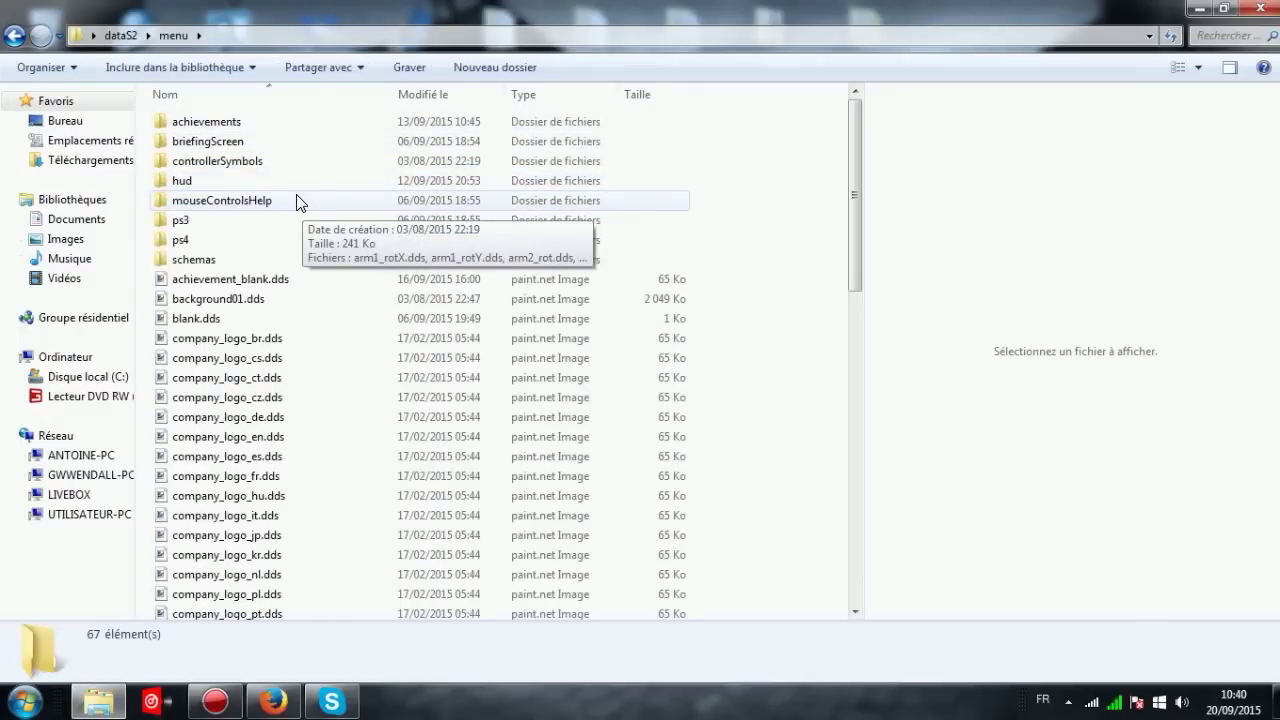
pyautogui.doubleClick(302, 122)
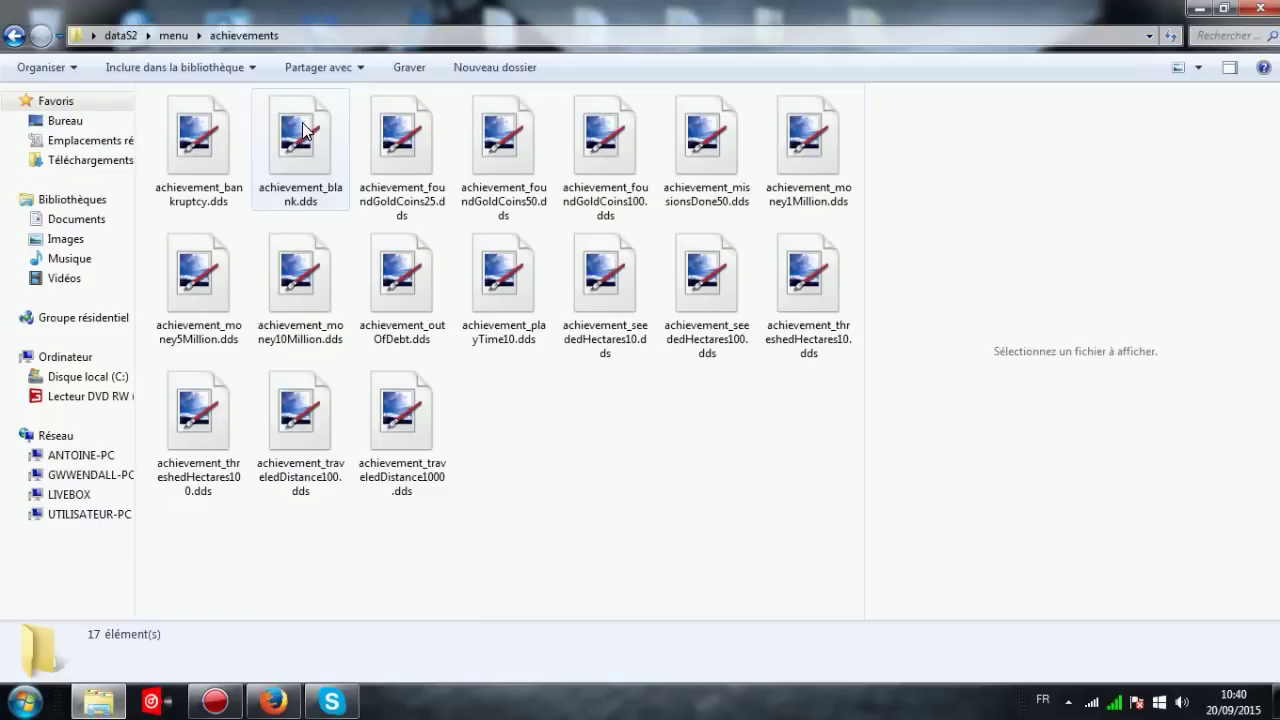
# - View achievement_bankruptcy.dds and achievement_blank.dds one after another in paint.net, closing each image
pyautogui.doubleClick(204, 132)
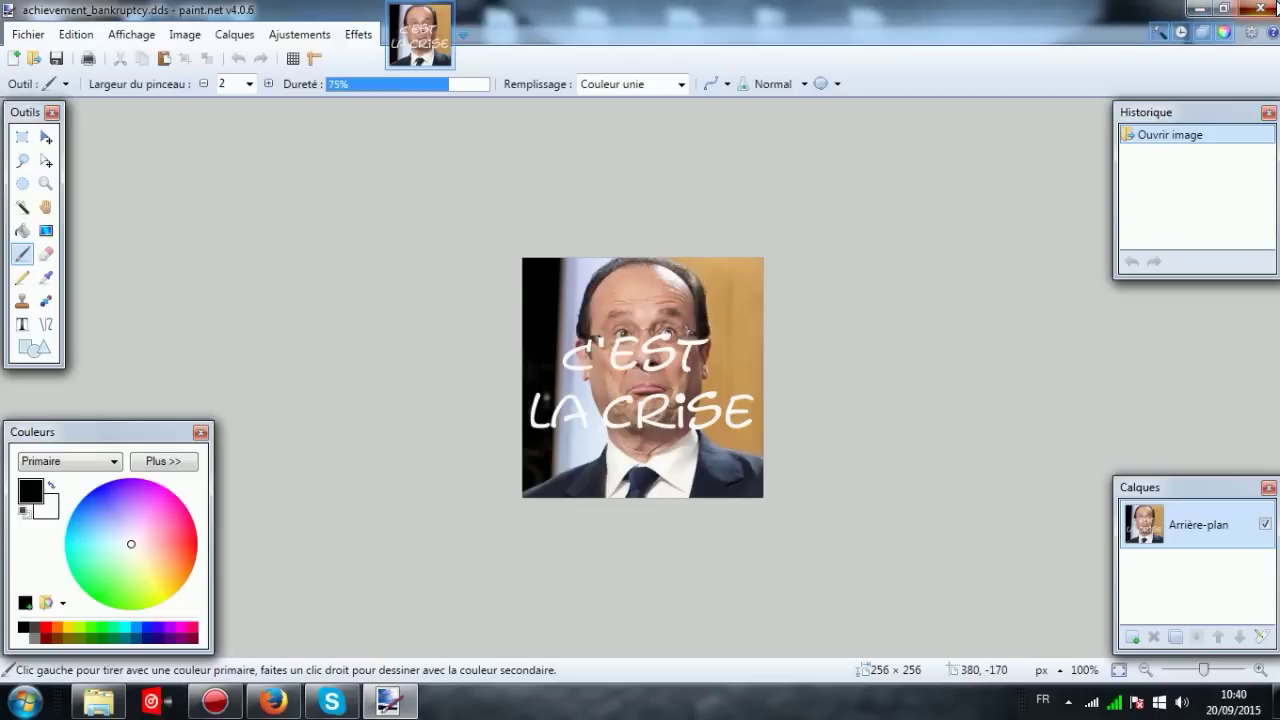
pyautogui.click(1257, 8)
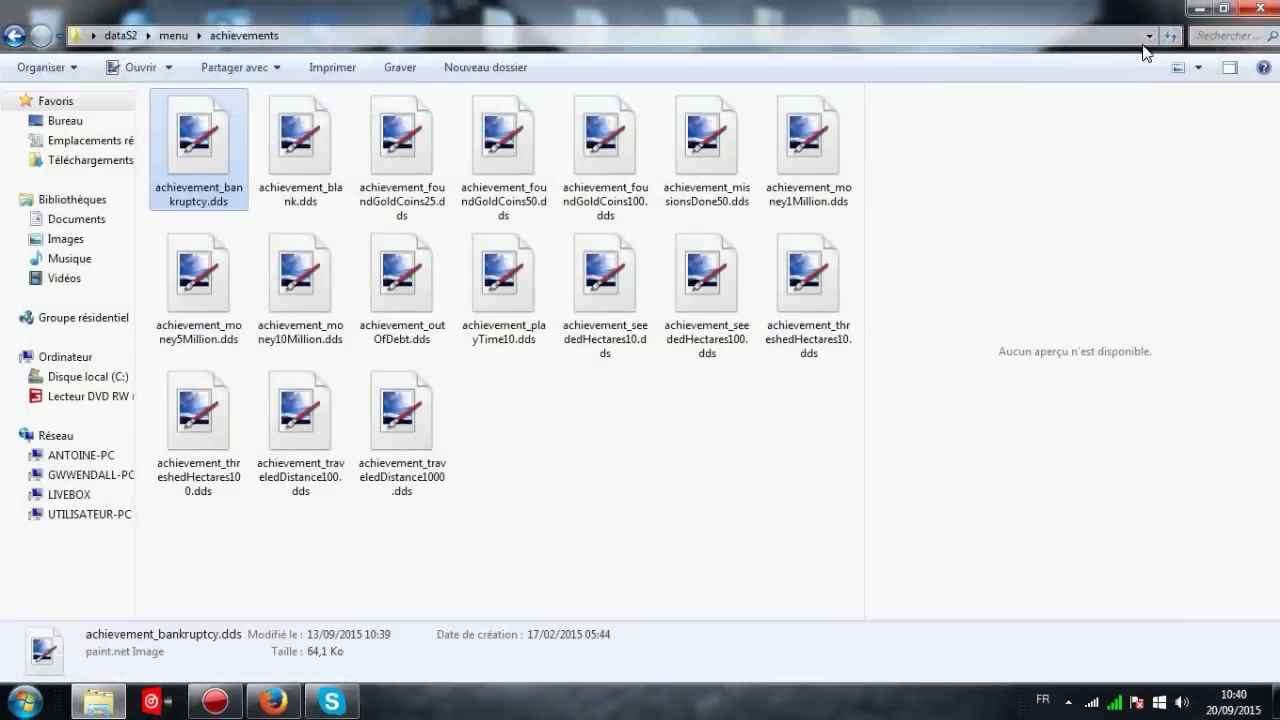
pyautogui.doubleClick(318, 141)
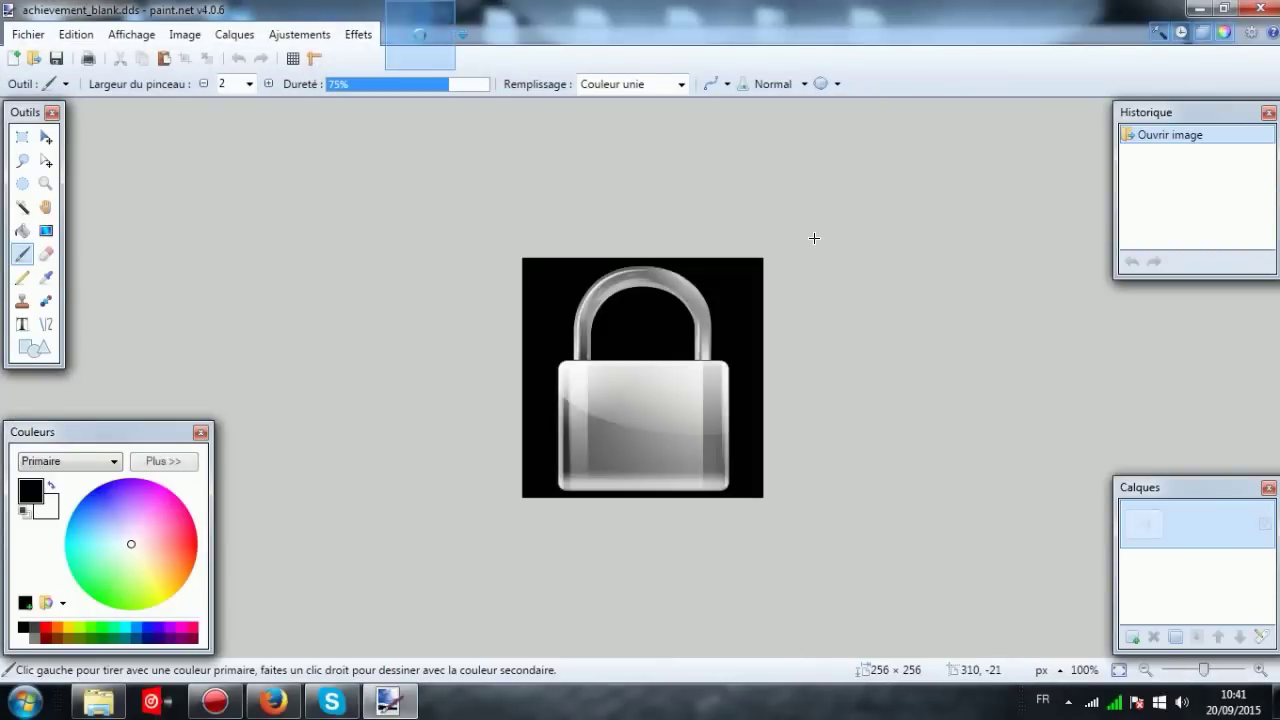
pyautogui.click(1245, 8)
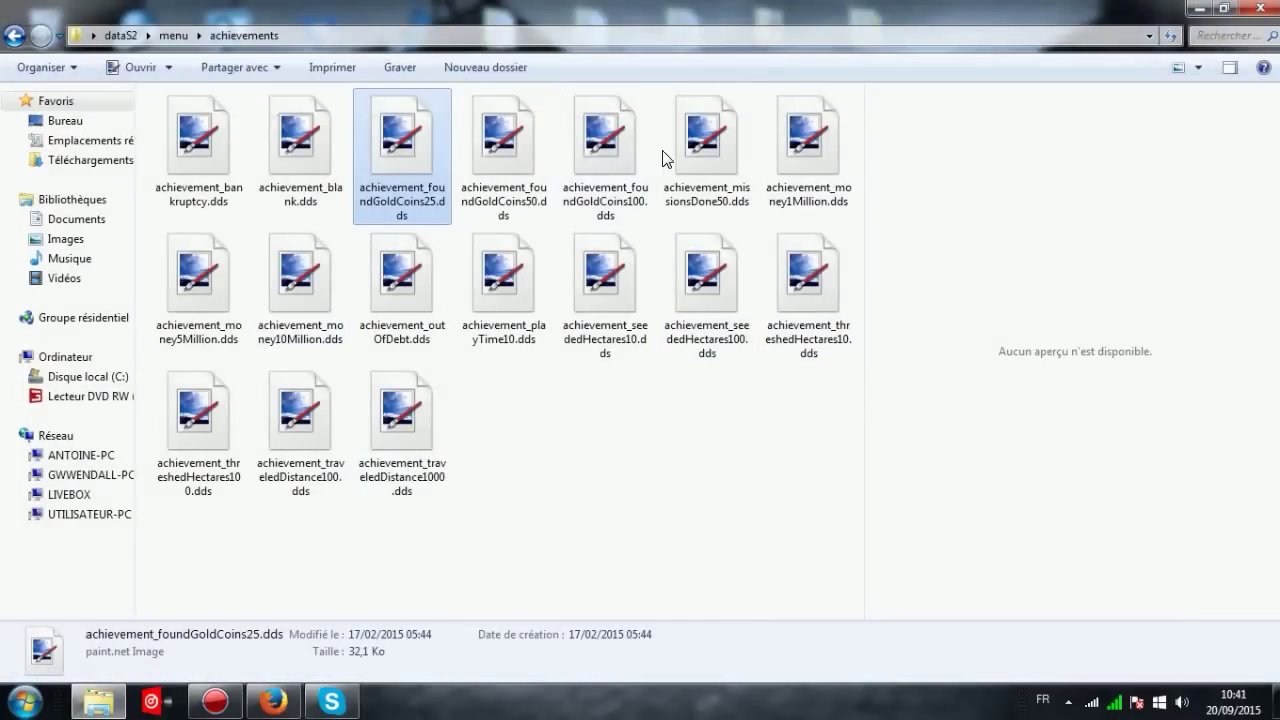
# - View achievement_money5Million.dds, achievement_money10Million.dds and achievement_outOfDebt.dds in paint.net, closing each image
pyautogui.click(216, 312)
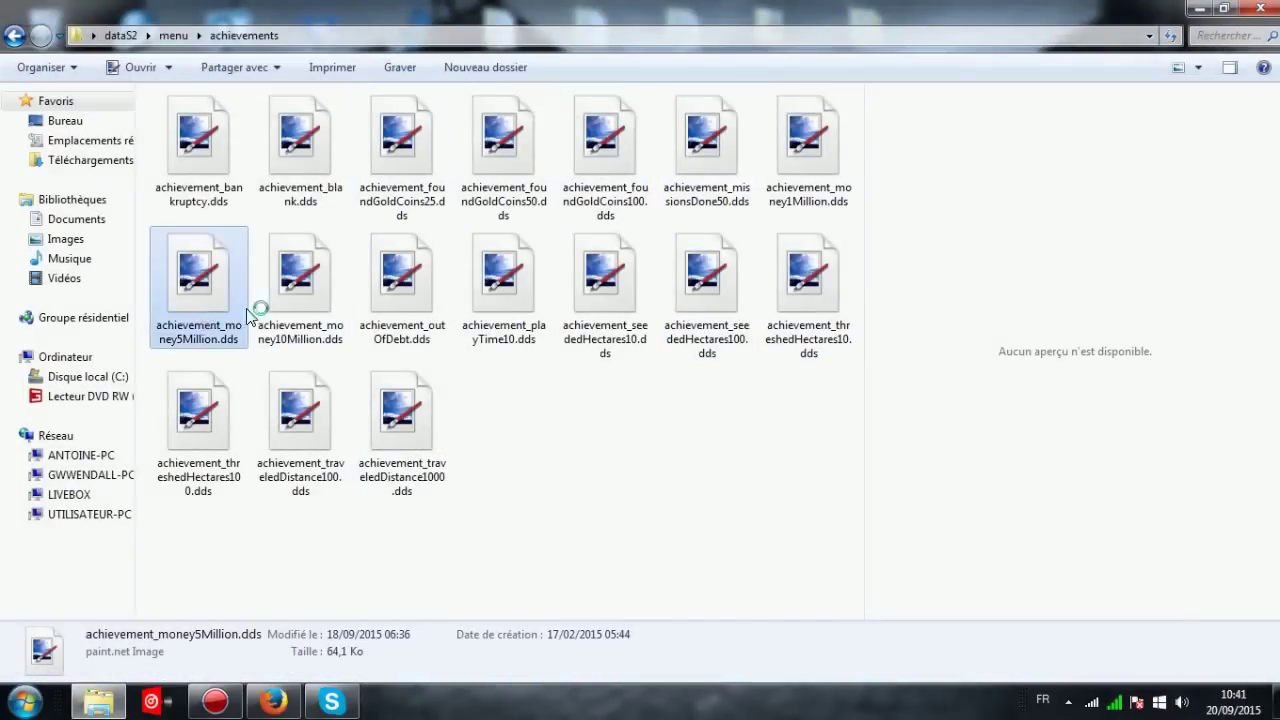
pyautogui.doubleClick(216, 310)
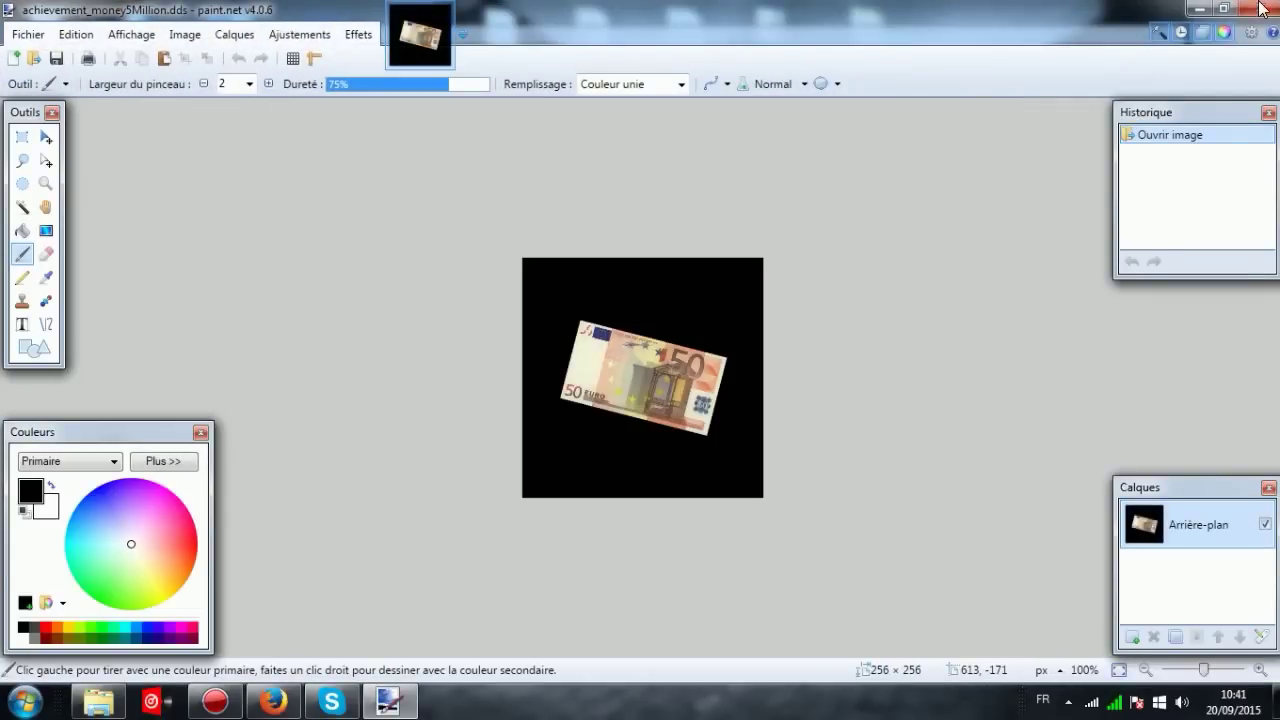
pyautogui.click(1256, 8)
pyautogui.doubleClick(322, 270)
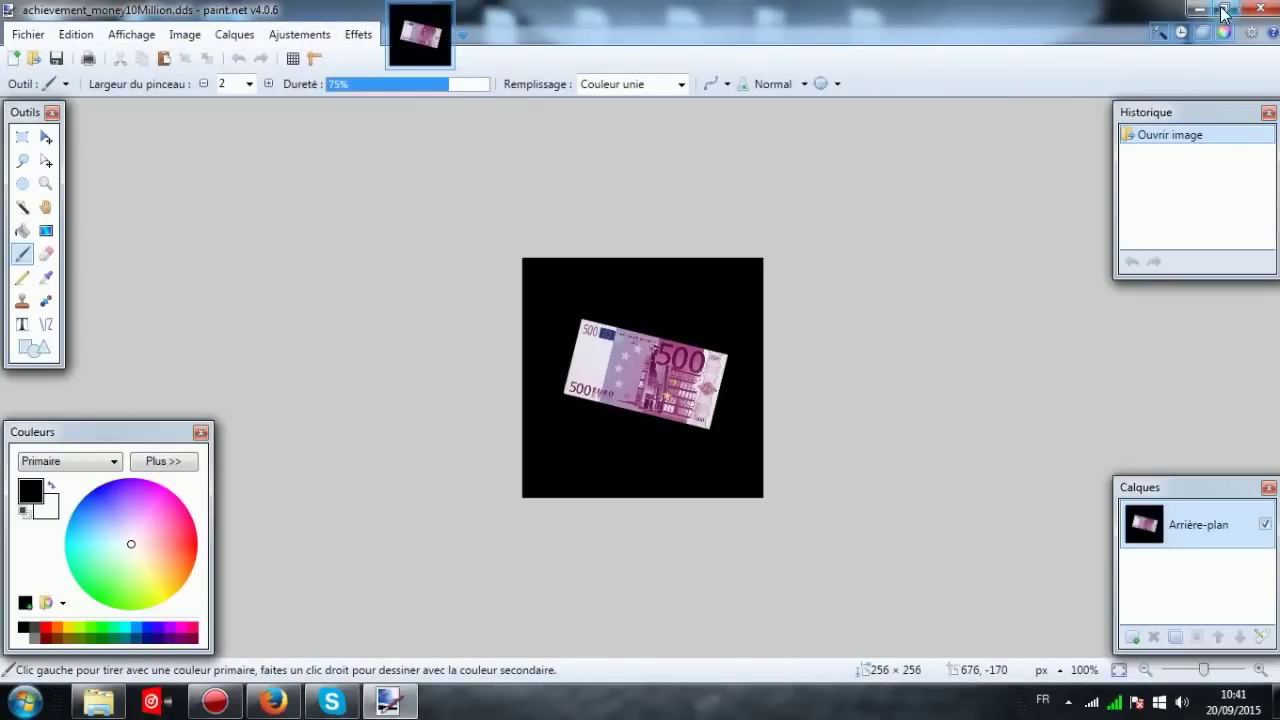
pyautogui.click(1256, 8)
pyautogui.doubleClick(436, 304)
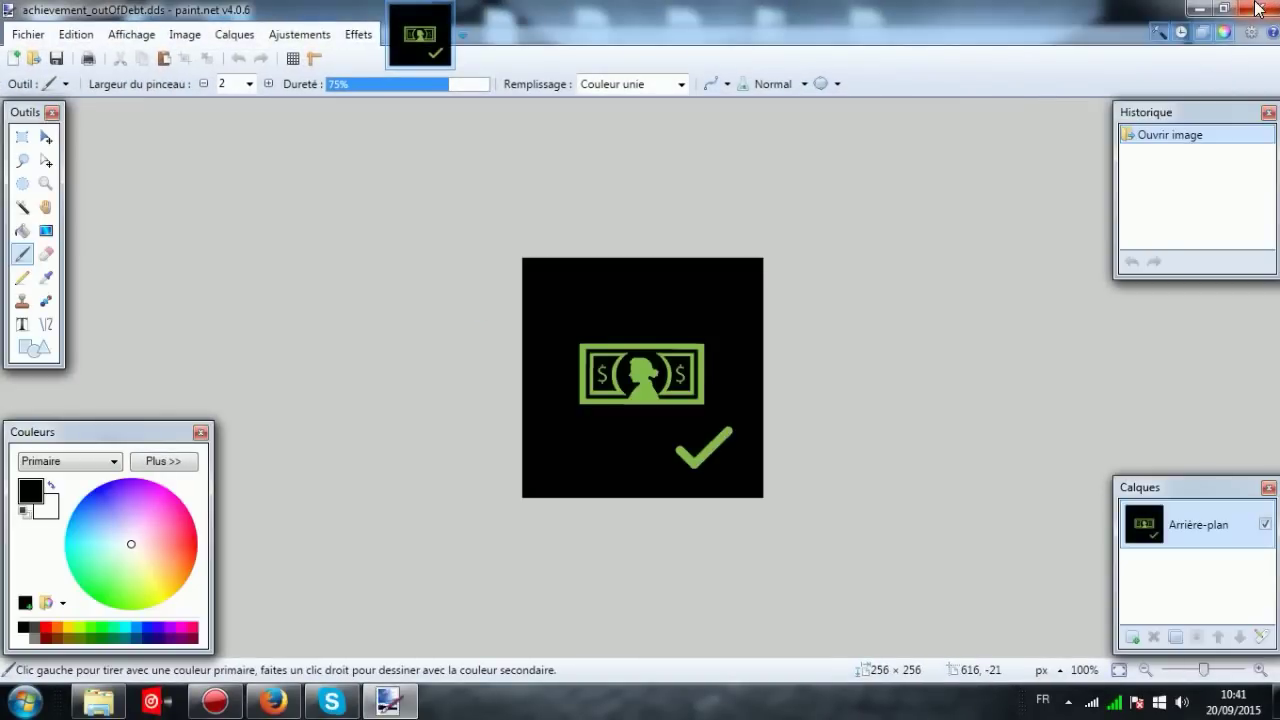
pyautogui.click(1256, 8)
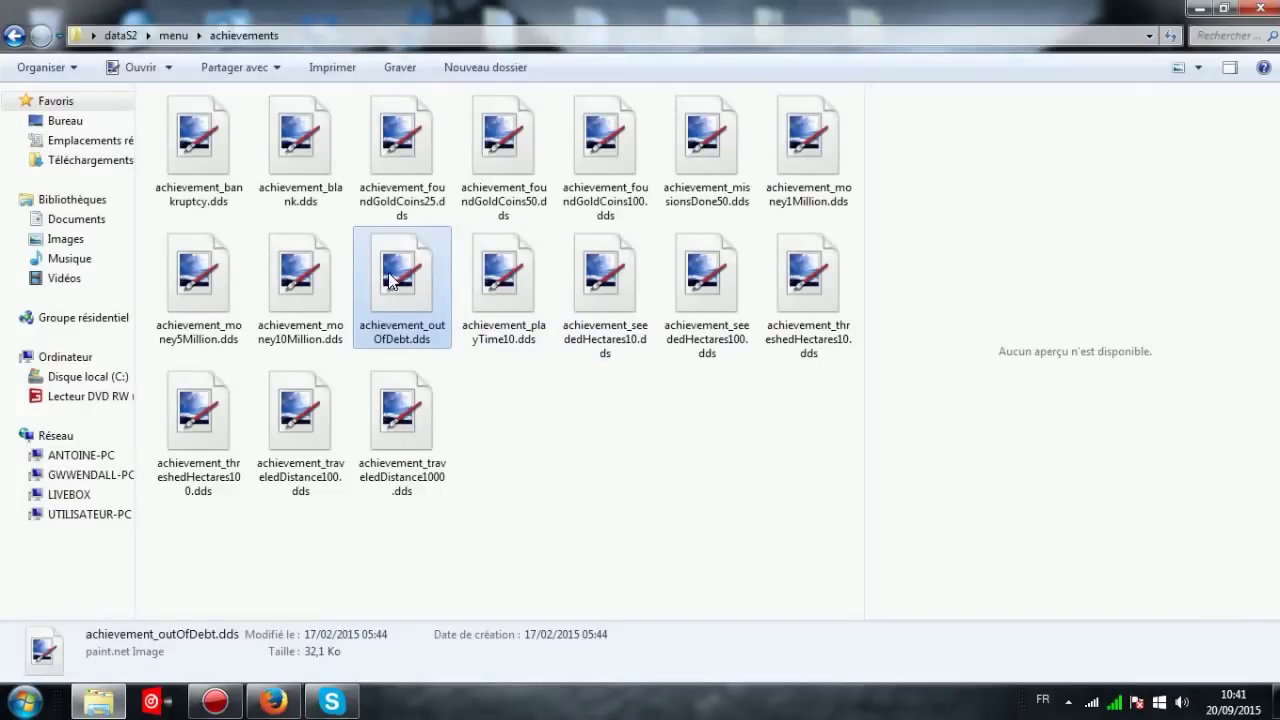
# - Open achievement_money1Million.dds, achievement_outOfDebt.dds and achievement_playTime10.dds in turn, closing each, and return to the menu folder
pyautogui.doubleClick(774, 158)
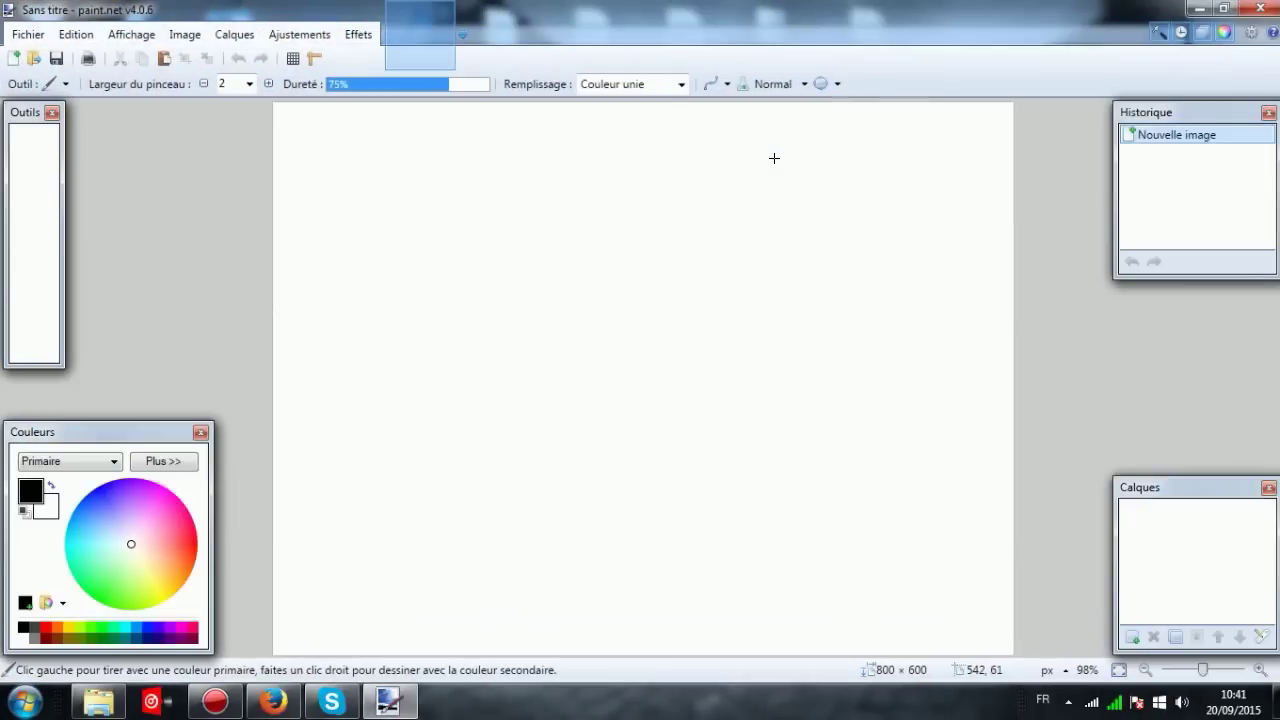
pyautogui.hotkey('alt', 'F4')
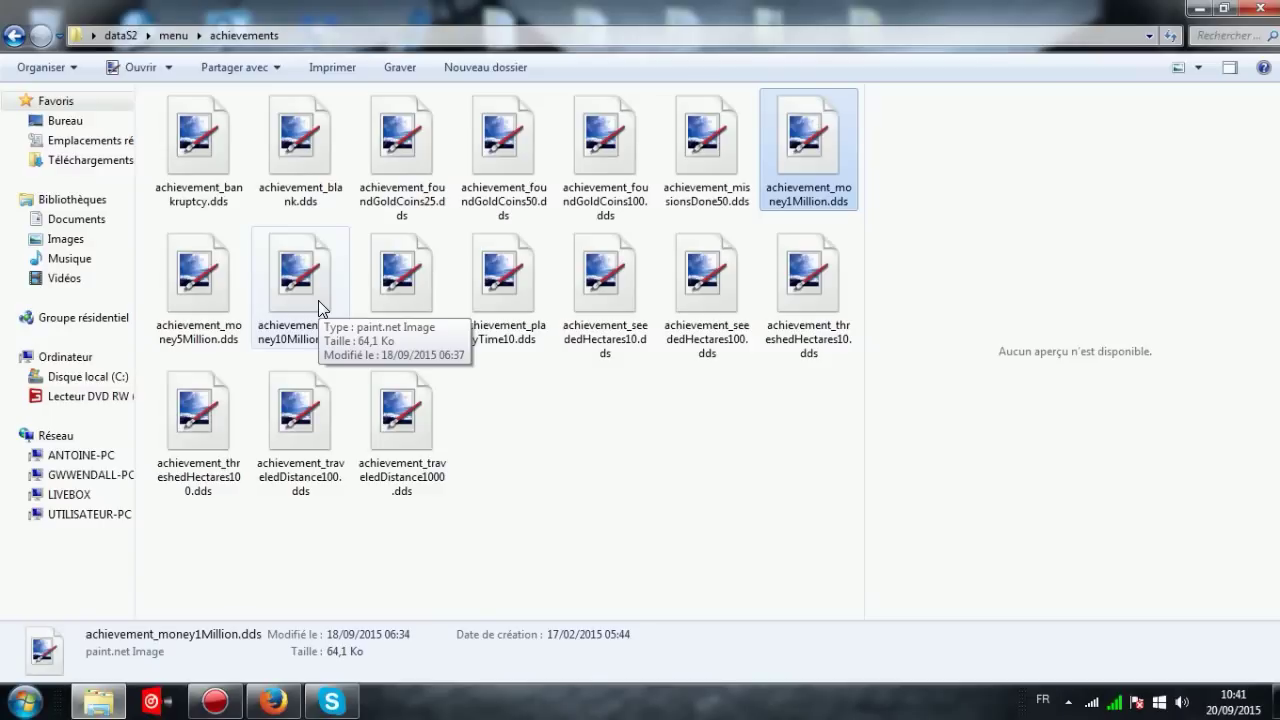
pyautogui.doubleClick(435, 323)
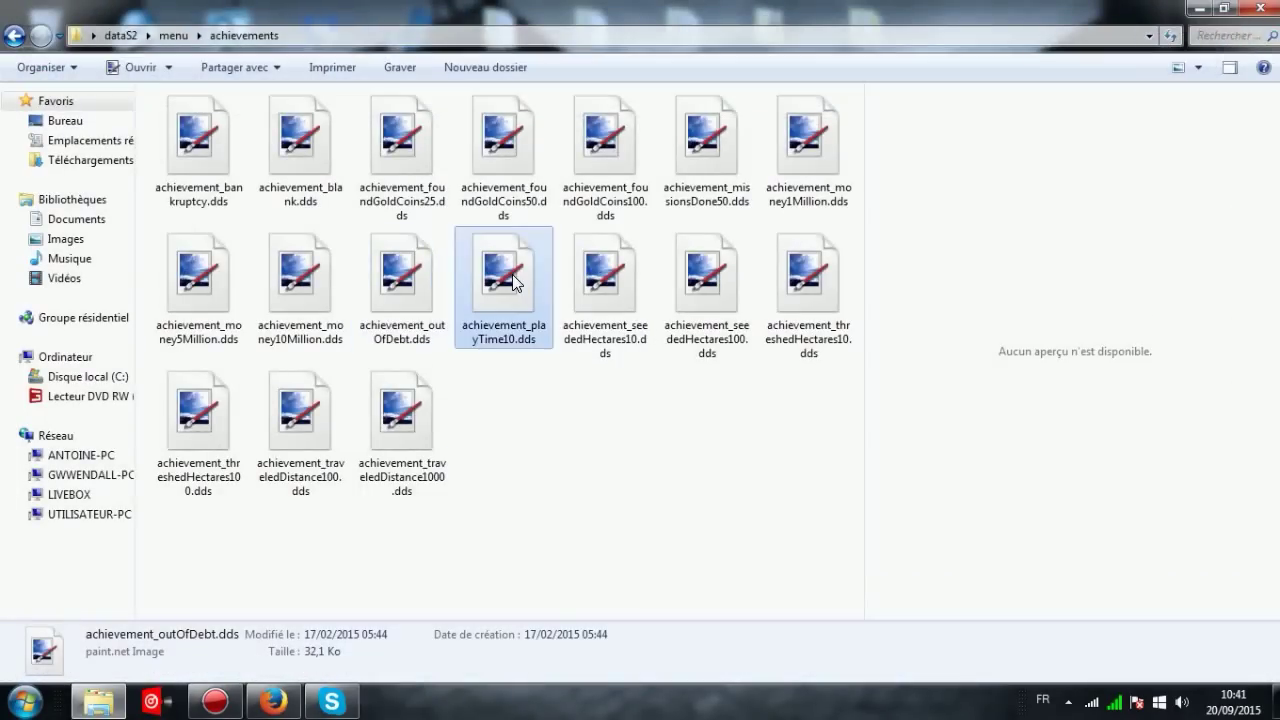
pyautogui.doubleClick(513, 283)
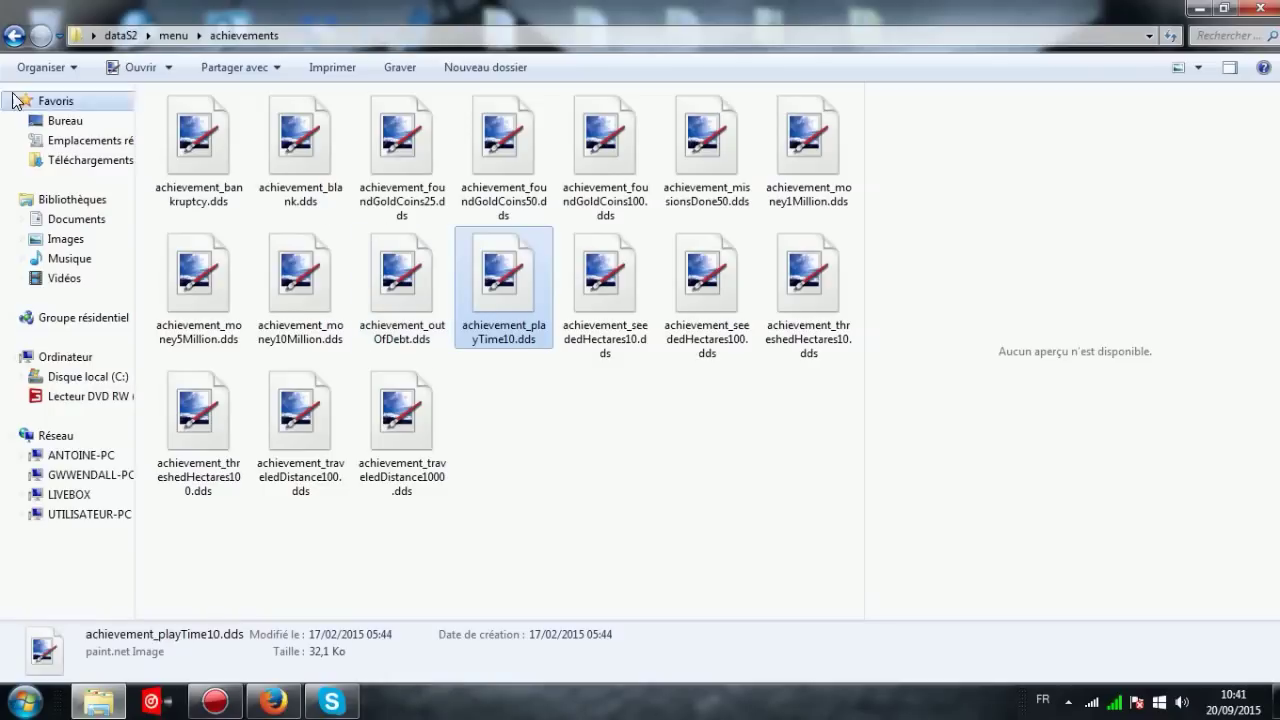
pyautogui.click(14, 36)
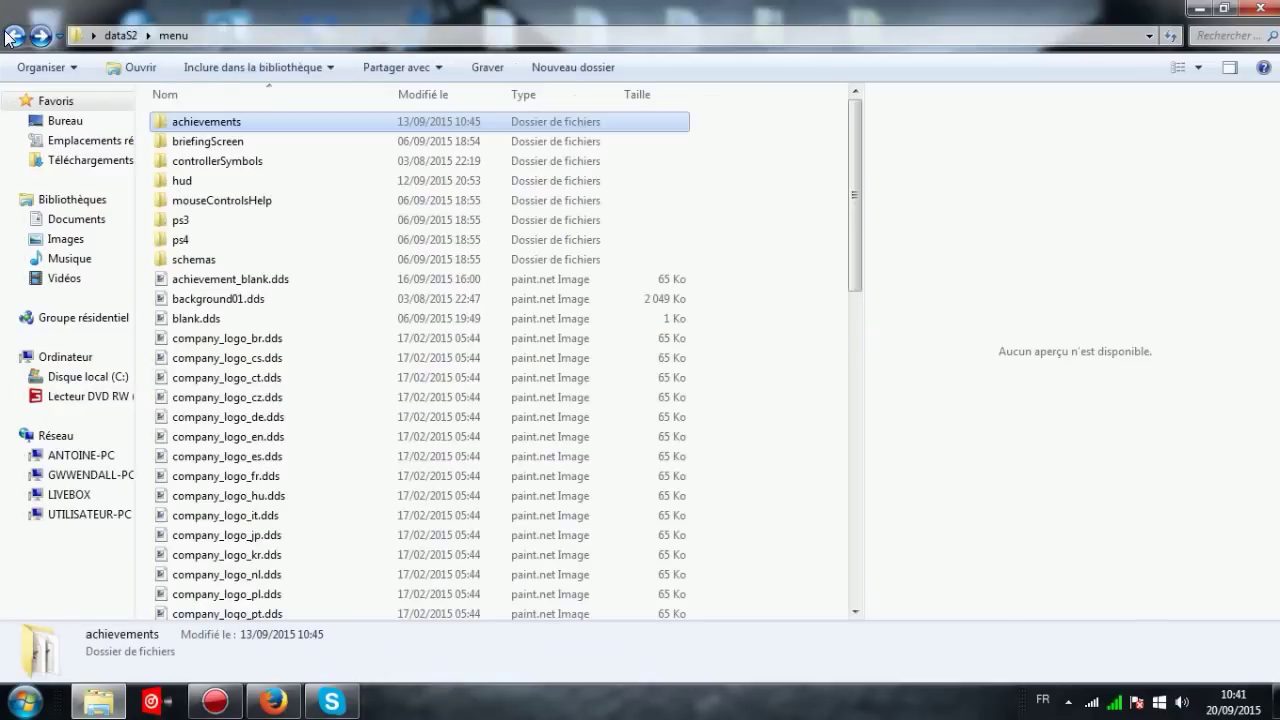
# - Browse the briefing images in the briefingScreen folder and return to the menu folder
pyautogui.doubleClick(288, 142)
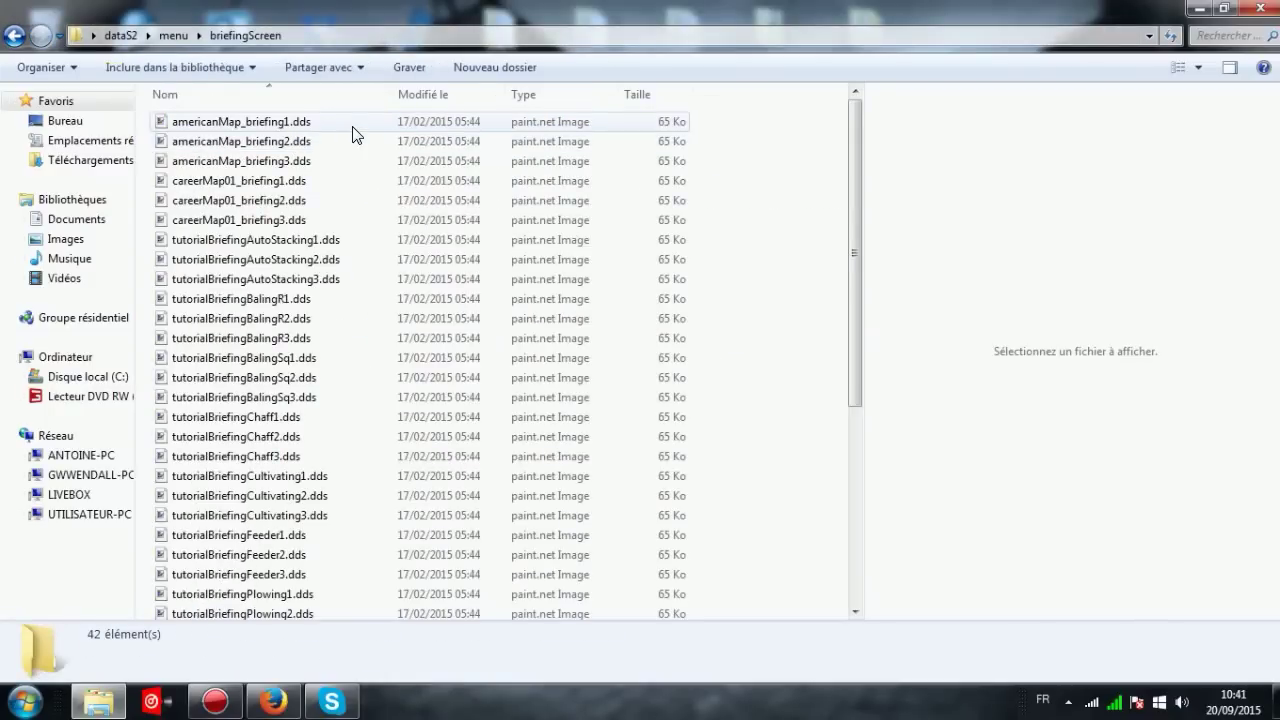
pyautogui.scroll(-5, 352, 134)
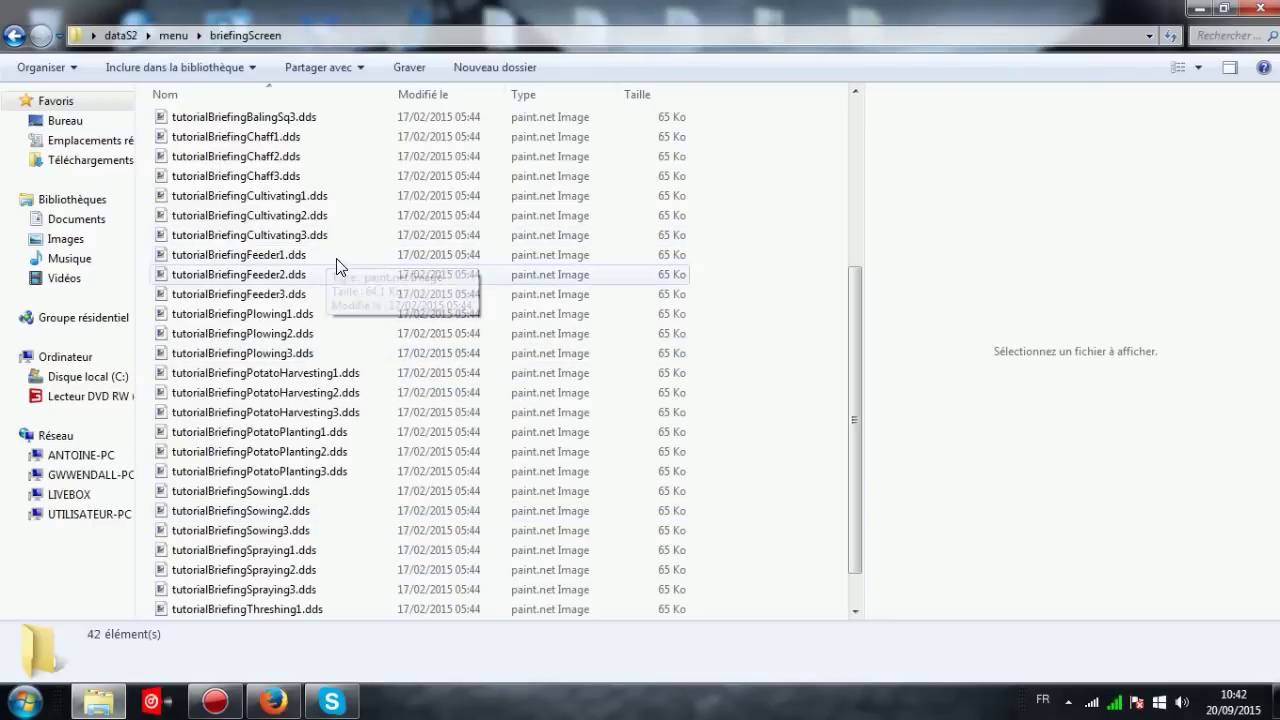
pyautogui.scroll(4, 313, 158)
pyautogui.scroll(1, 313, 158)
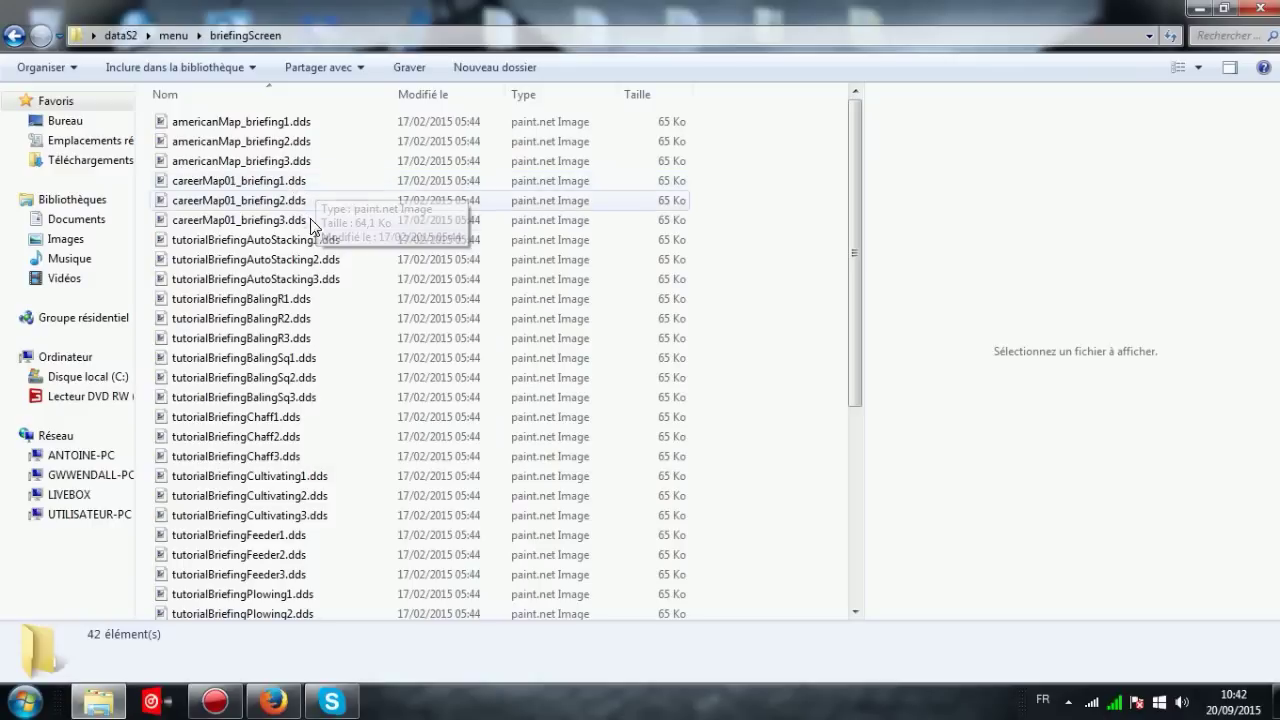
pyautogui.scroll(-5, 303, 262)
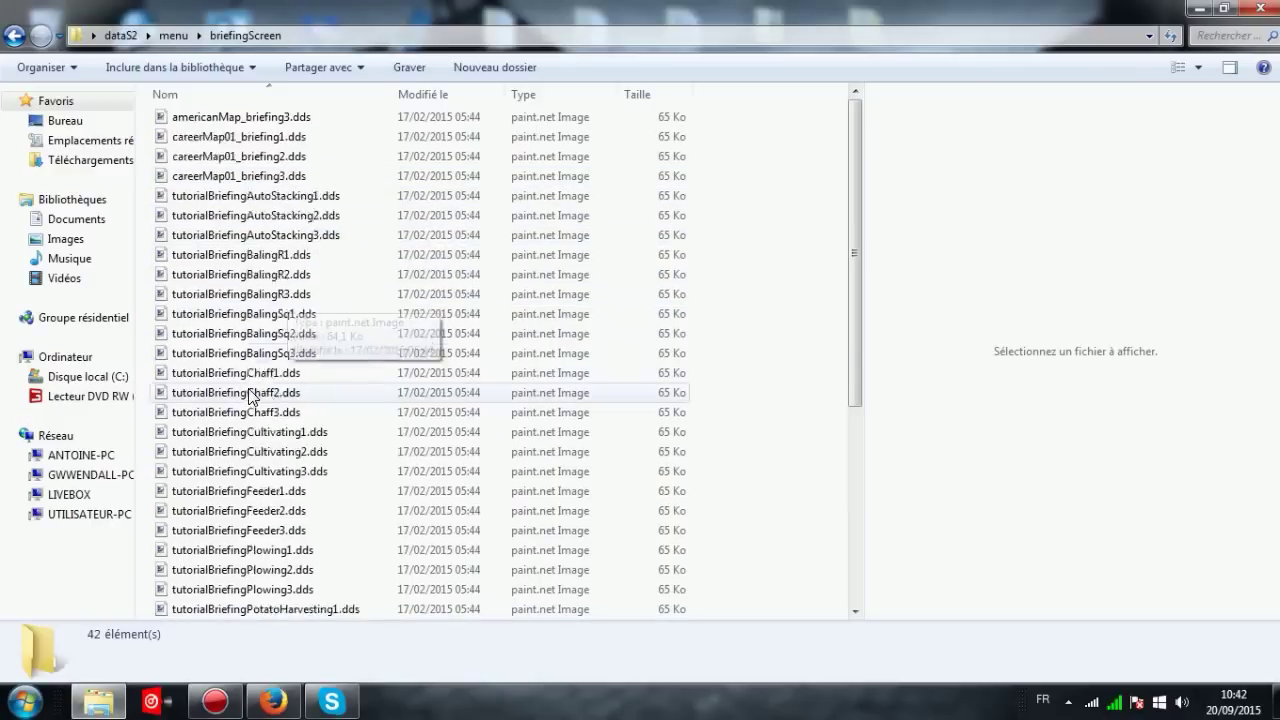
pyautogui.scroll(5, 207, 290)
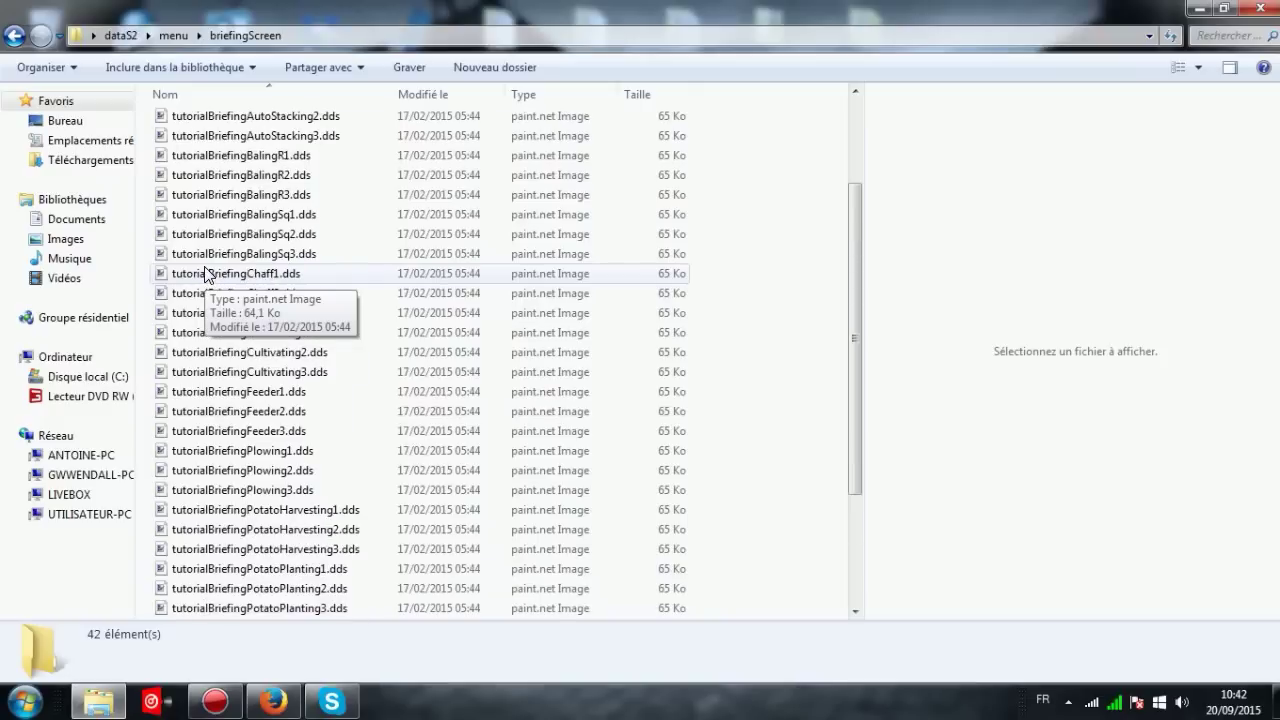
pyautogui.click(172, 35)
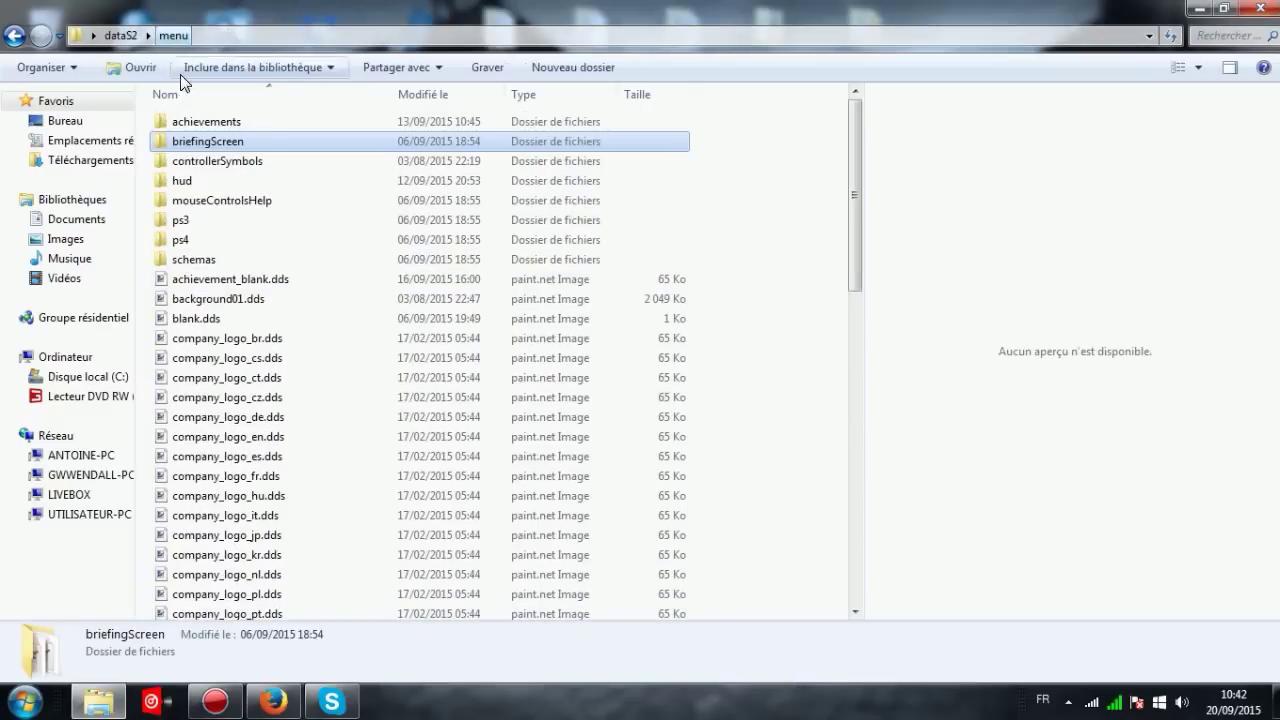
# - Open the mouse subfolder of controllerSymbols and view arrowLR.dds and arrowUD.dds in paint.net, closing each image
pyautogui.doubleClick(246, 162)
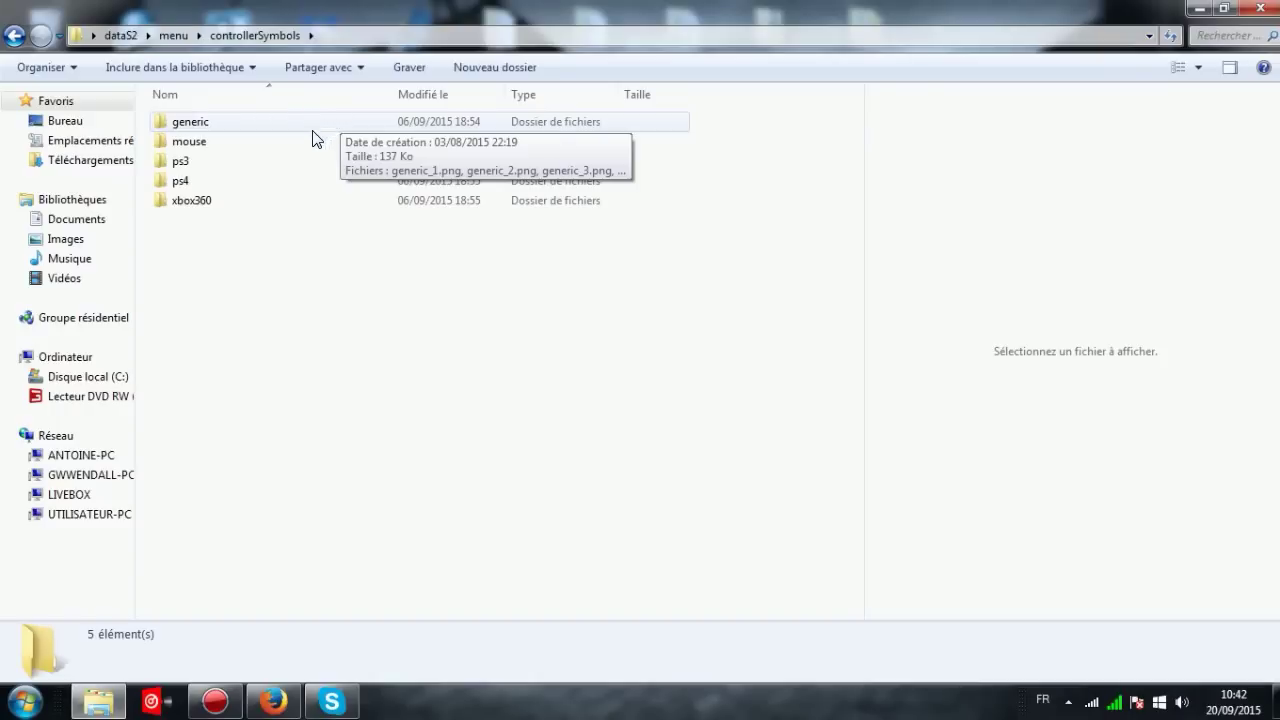
pyautogui.moveTo(305, 144)
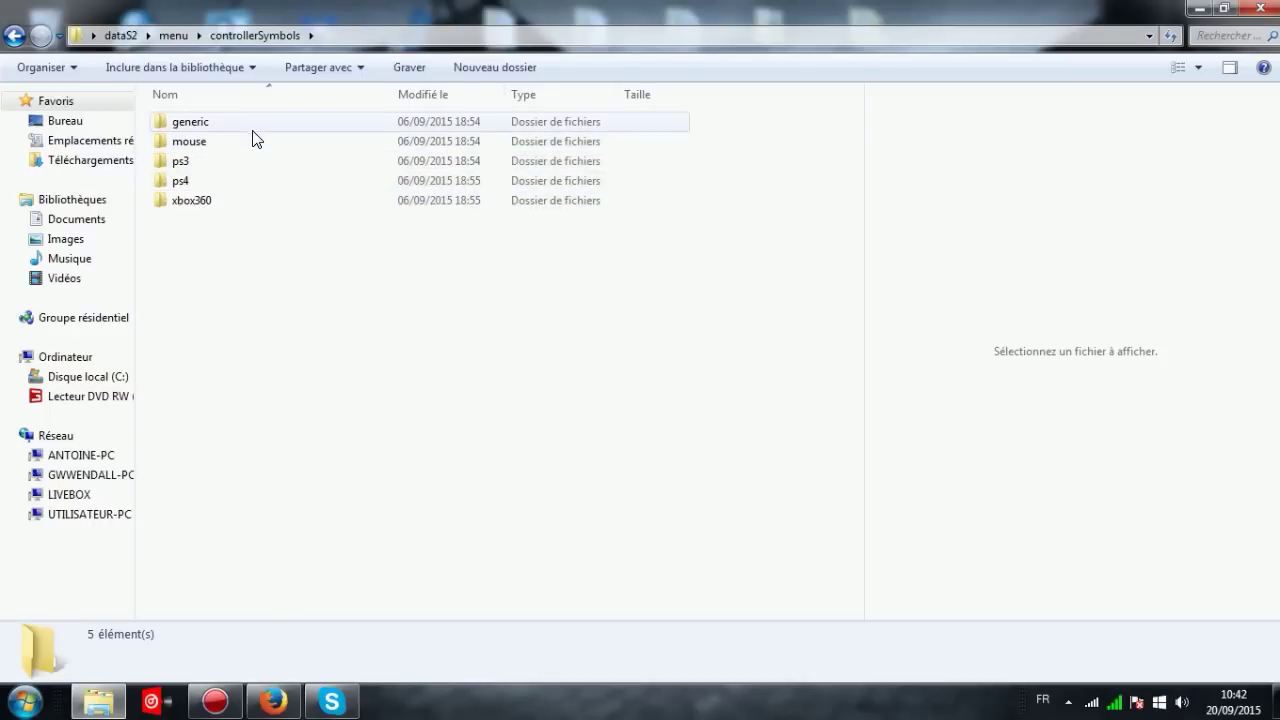
pyautogui.doubleClick(251, 140)
pyautogui.doubleClick(260, 122)
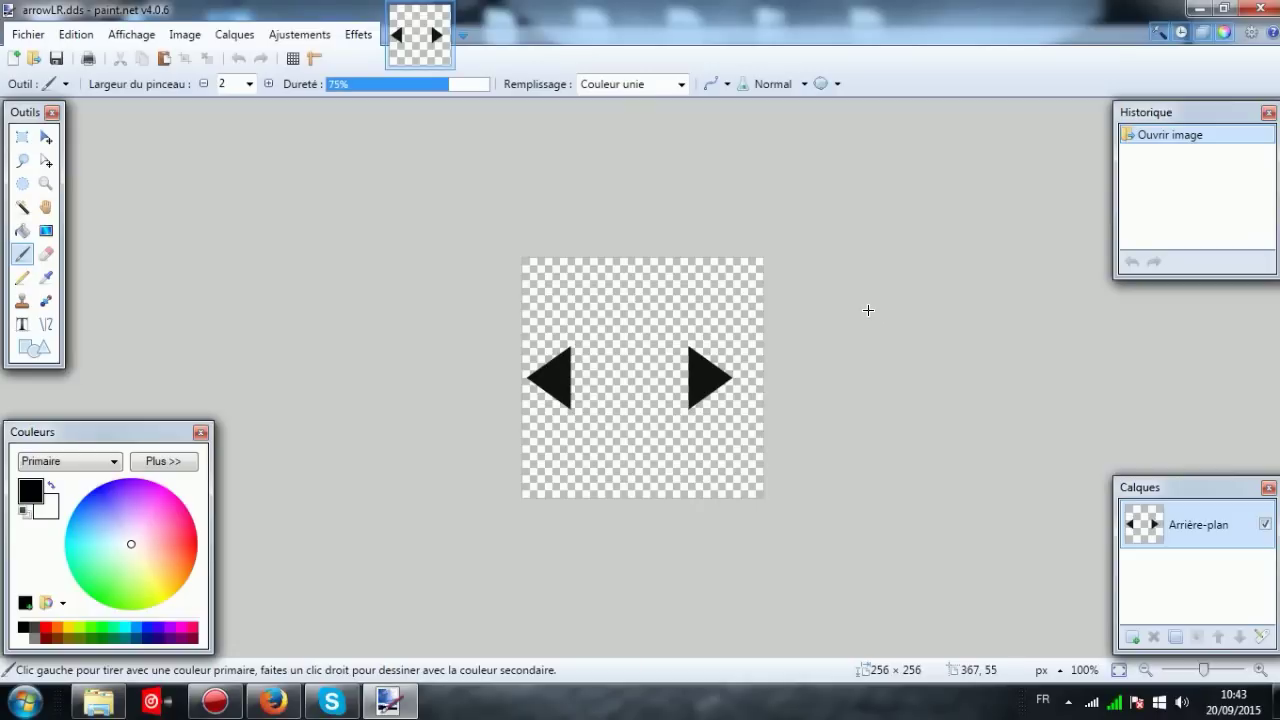
pyautogui.click(1250, 8)
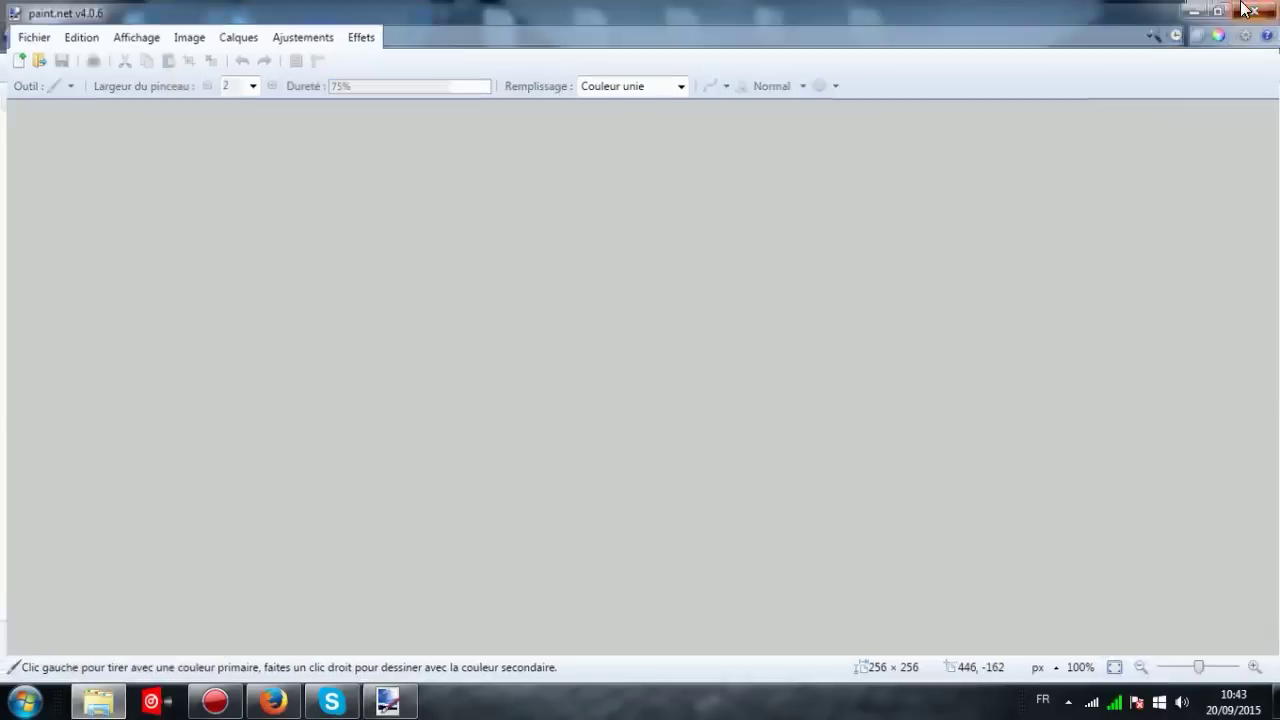
pyautogui.doubleClick(354, 143)
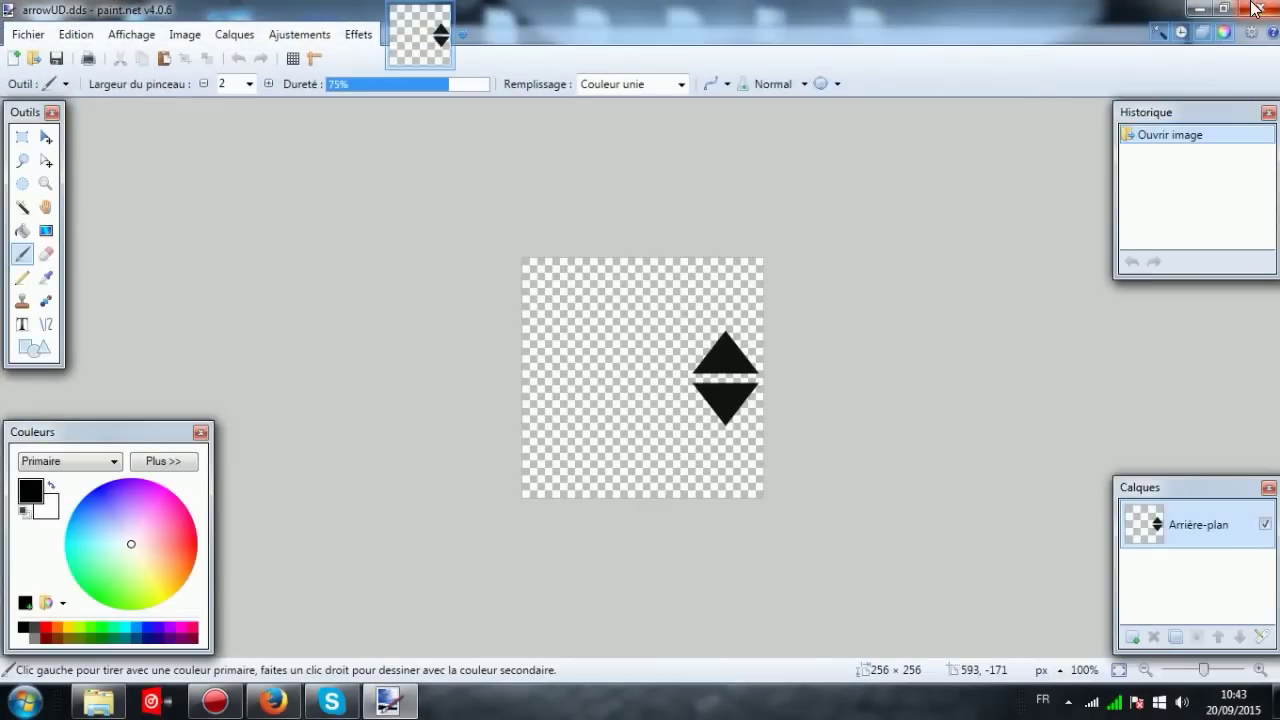
pyautogui.click(1251, 8)
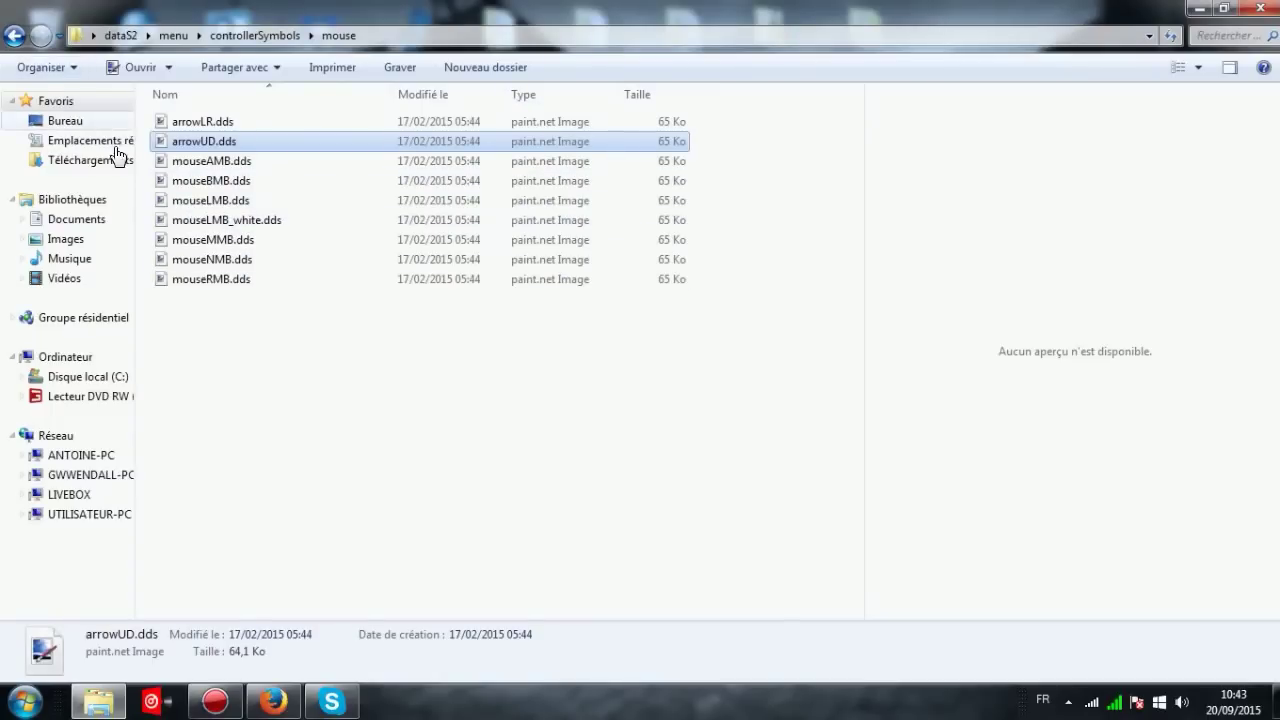
# - Look through the button icons in the generic subfolder of controllerSymbols and return to the menu folder
pyautogui.click(10, 37)
pyautogui.doubleClick(277, 123)
pyautogui.scroll(-2, 500, 320)
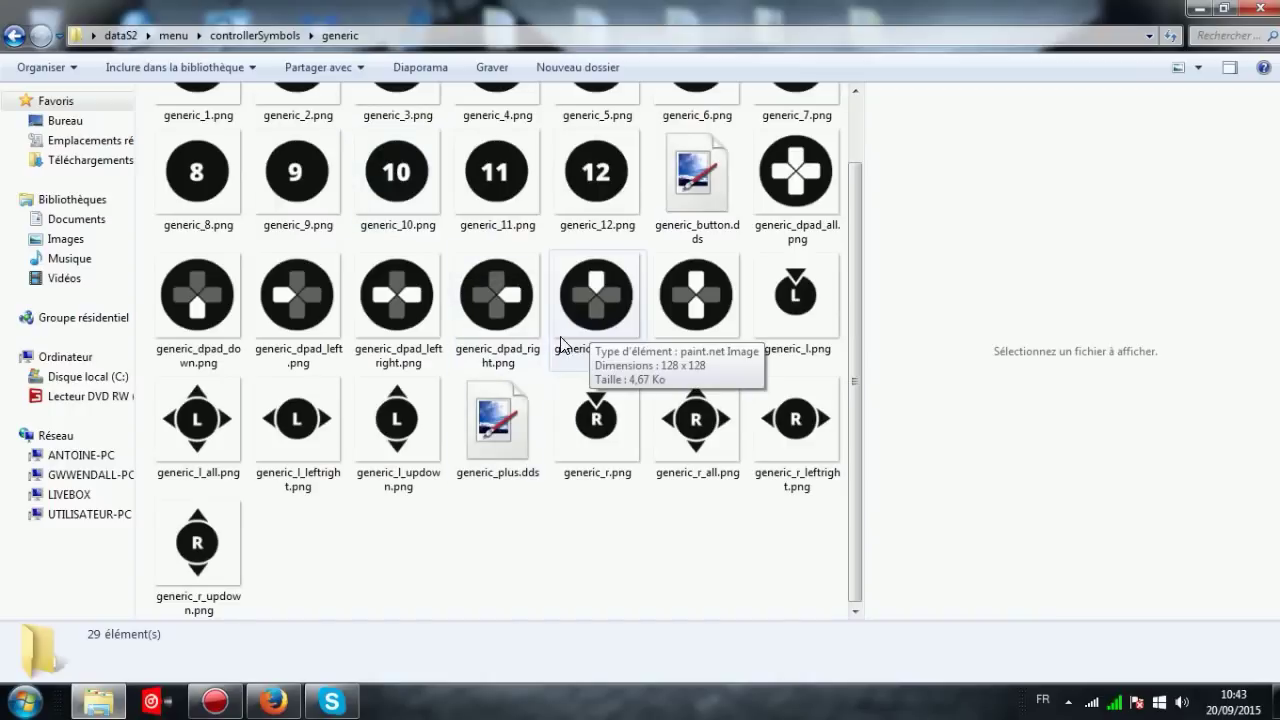
pyautogui.scroll(1, 308, 316)
pyautogui.click(12, 37)
pyautogui.click(12, 37)
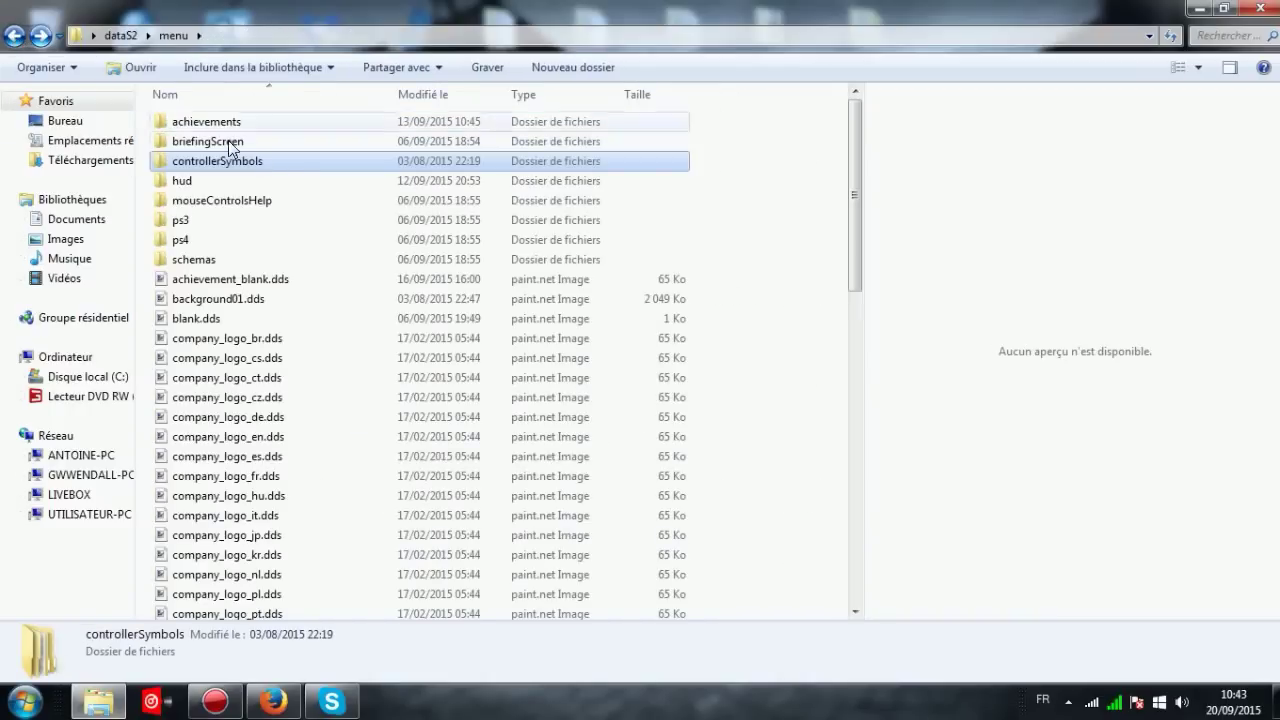
# - Open the hud folder inside menu, look through its image files, and view savegameBlank.dds in paint.net before closing it
pyautogui.doubleClick(290, 176)
pyautogui.scroll(-6, 298, 230)
pyautogui.scroll(6, 300, 234)
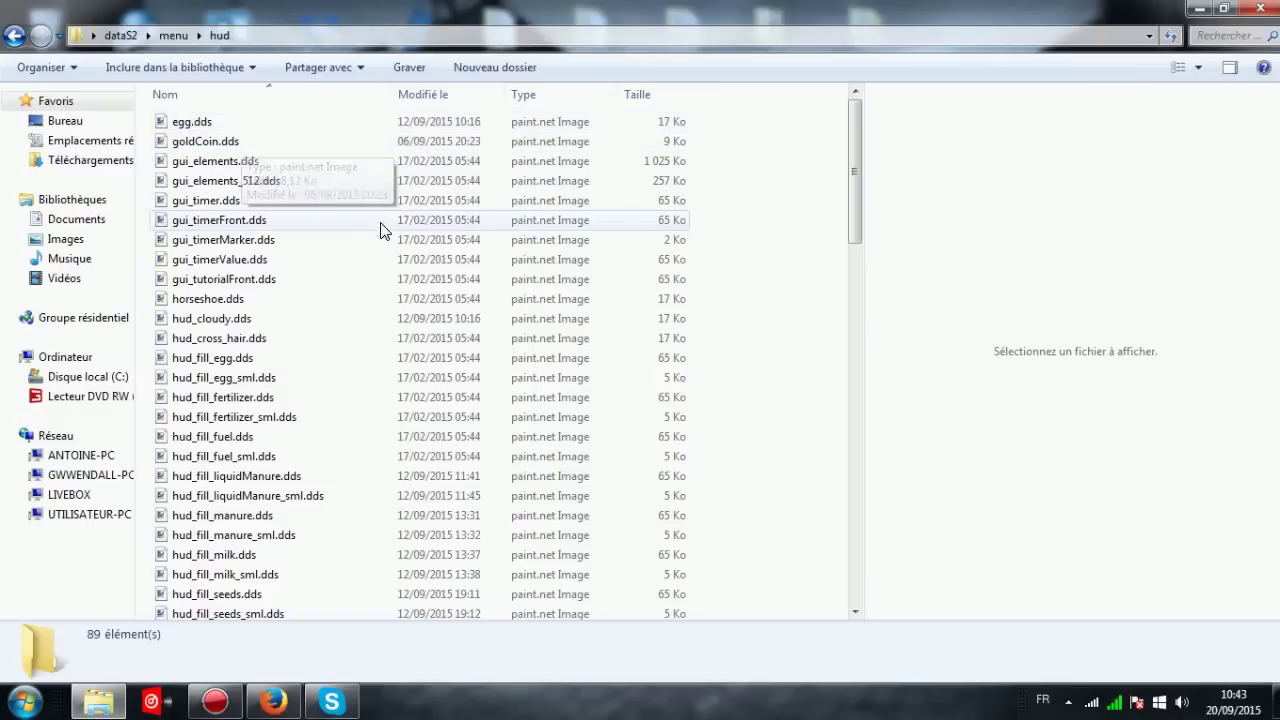
pyautogui.scroll(-20, 380, 228)
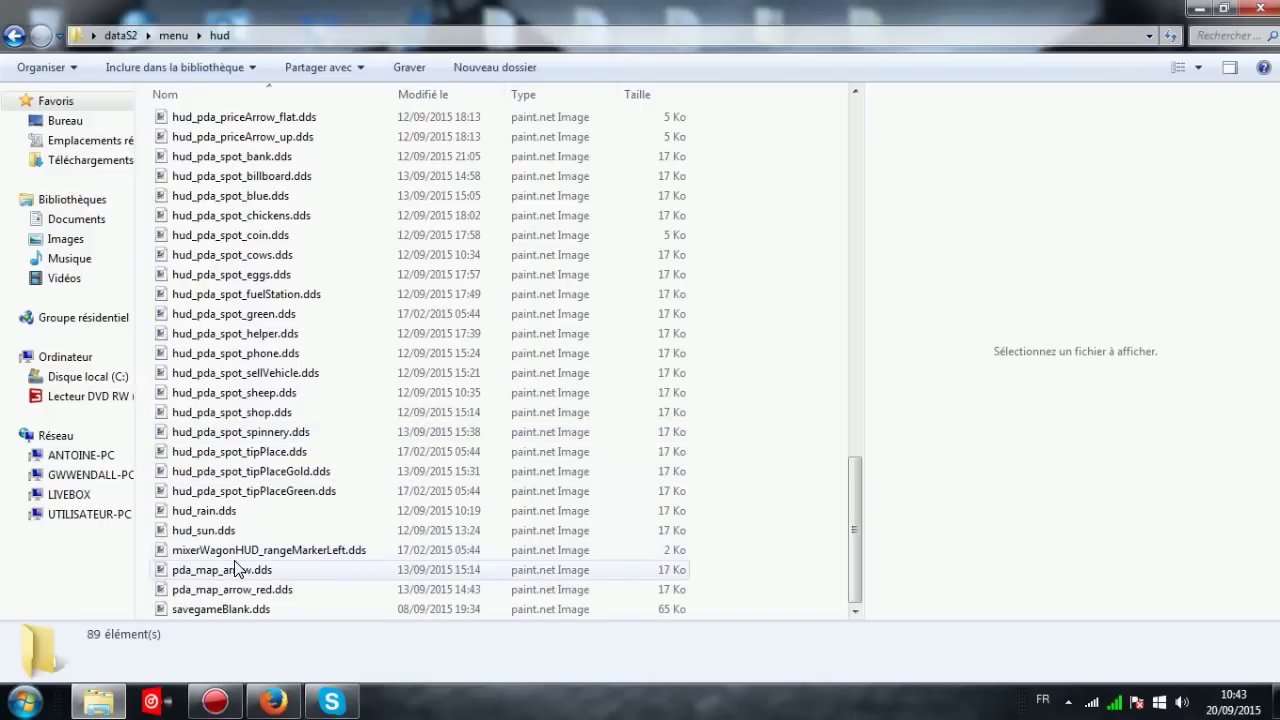
pyautogui.doubleClick(284, 606)
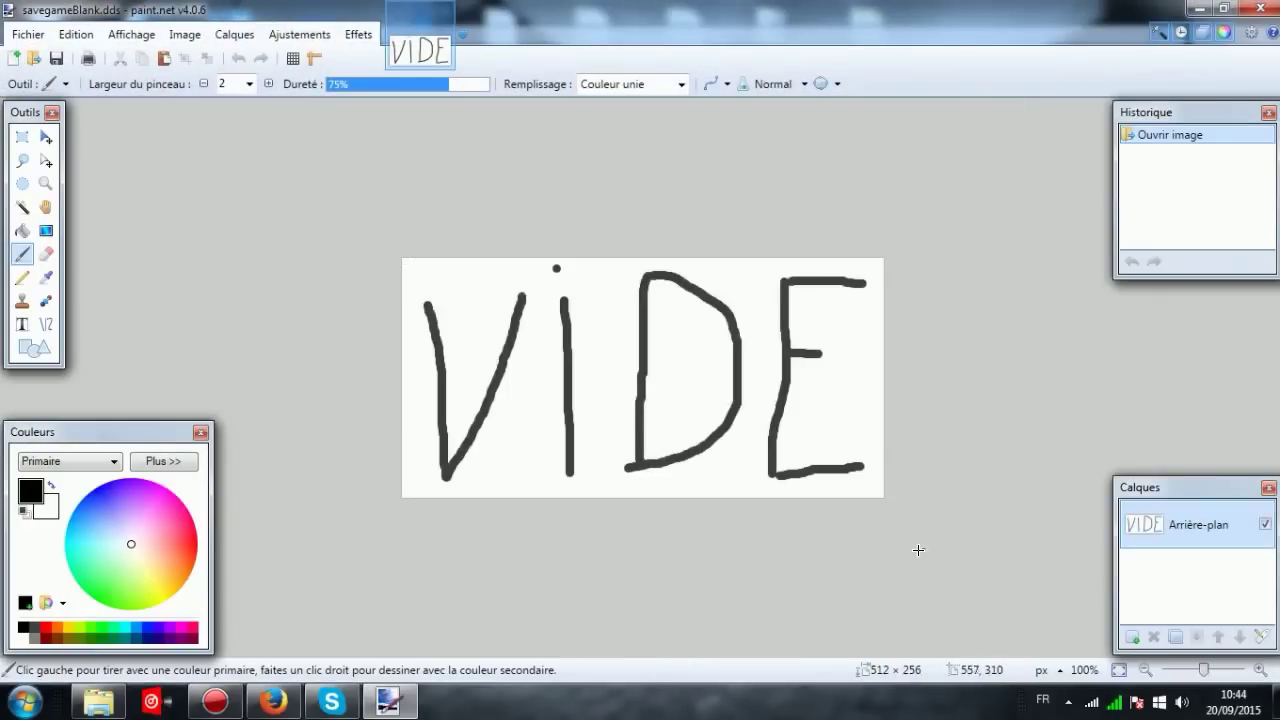
pyautogui.click(1262, 9)
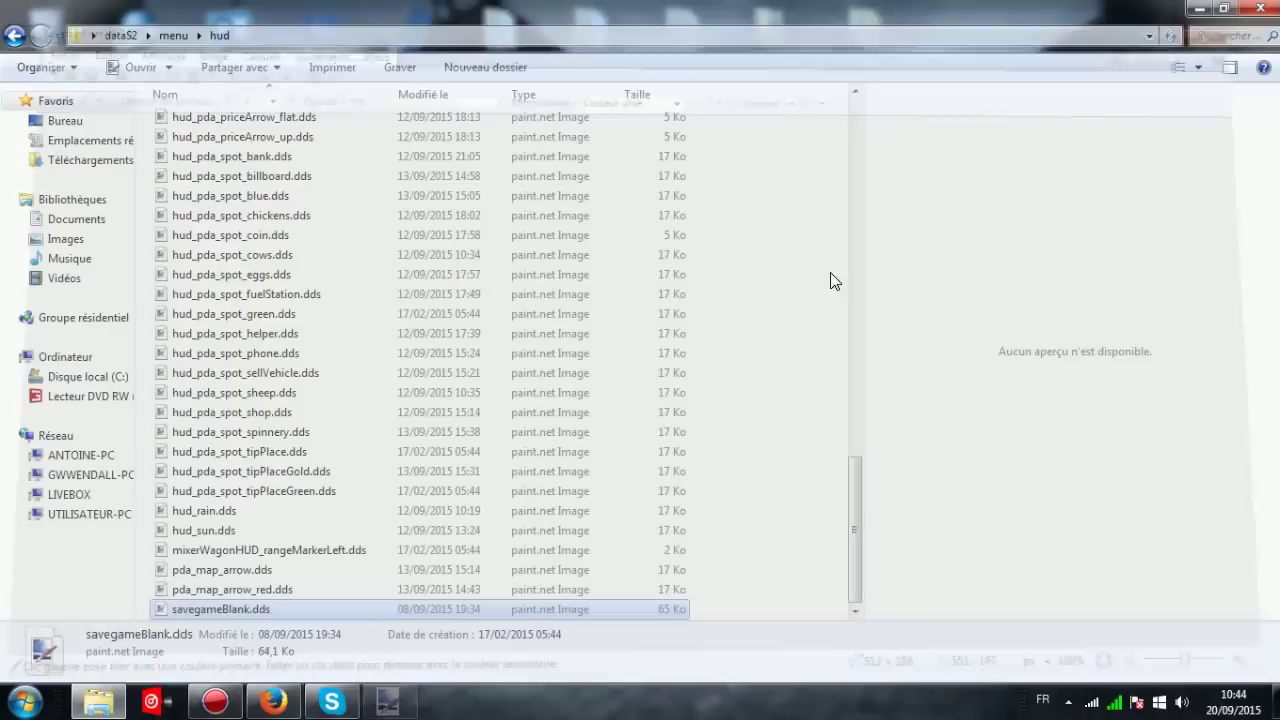
# - View the map arrow images pda_map_arrow.dds and pda_map_arrow_red.dds in paint.net, closing each one
pyautogui.doubleClick(266, 572)
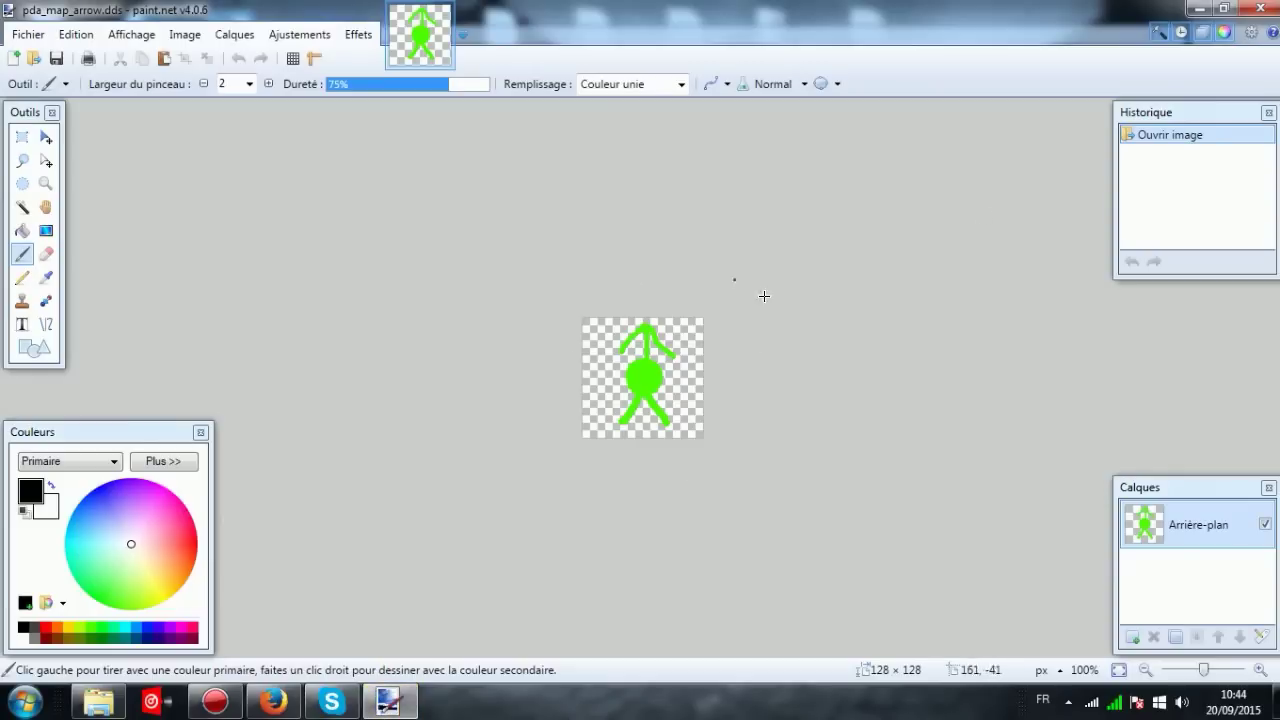
pyautogui.click(1262, 9)
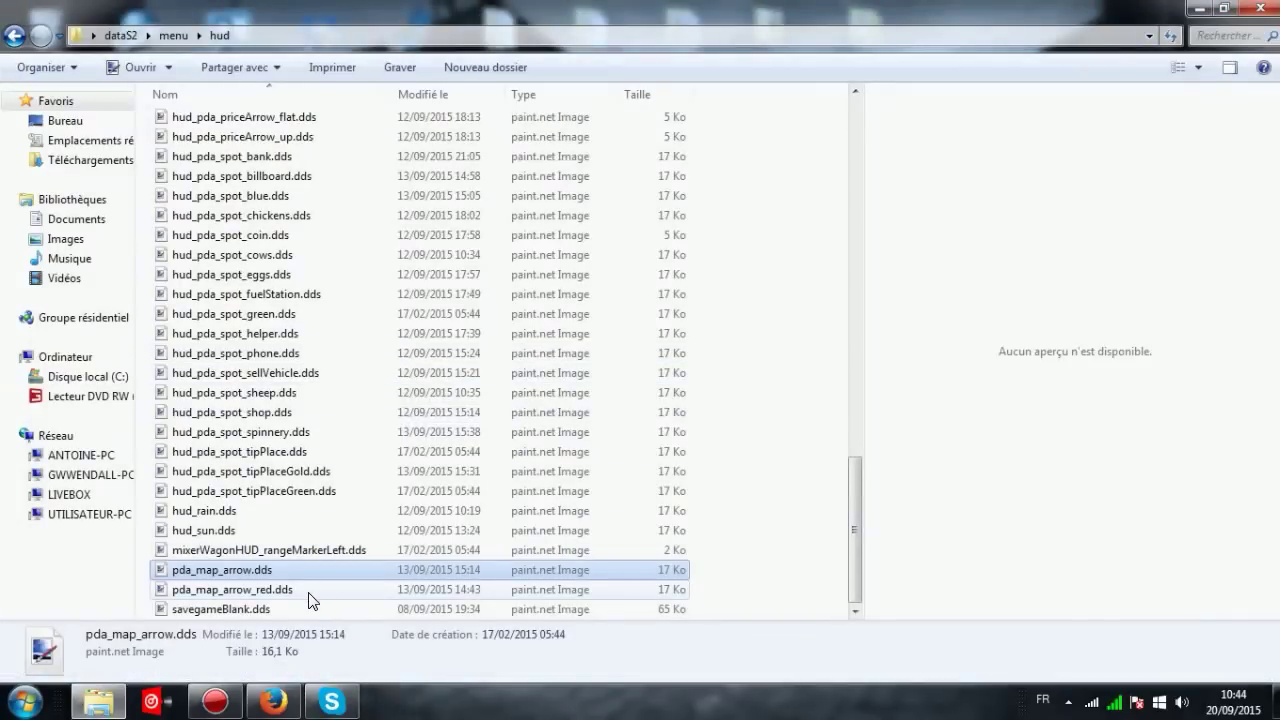
pyautogui.doubleClick(313, 590)
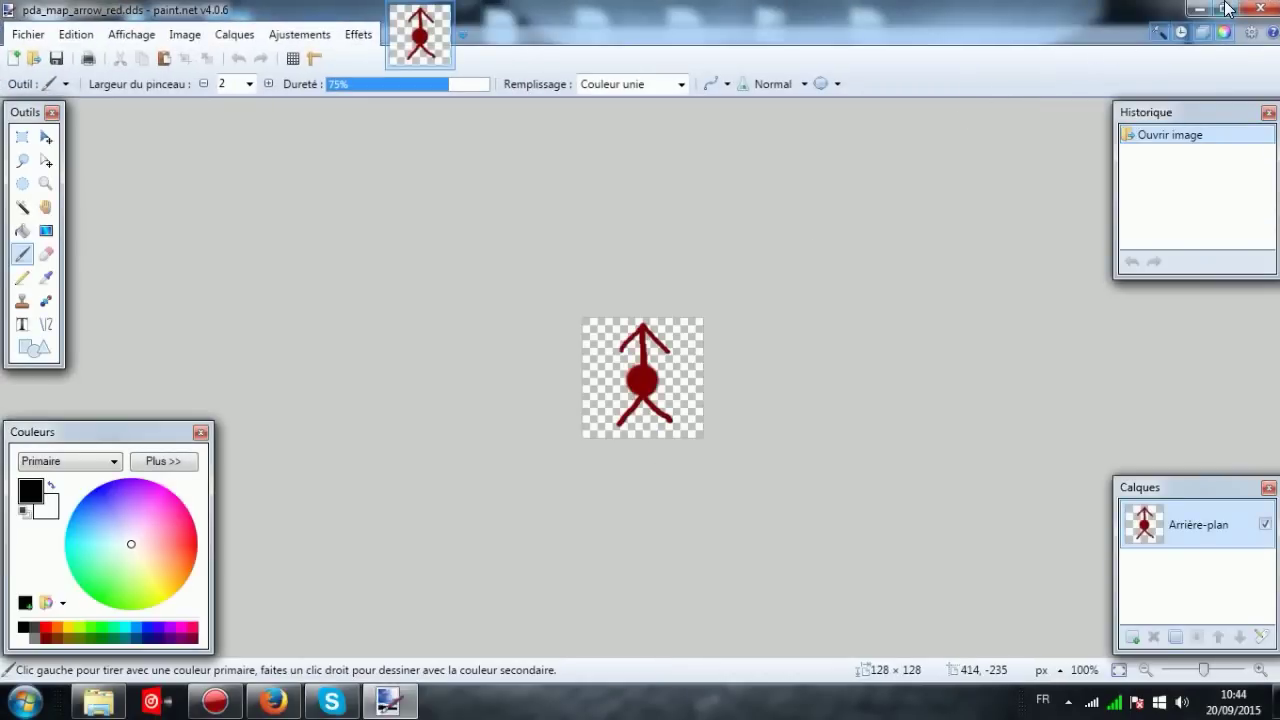
pyautogui.click(1252, 9)
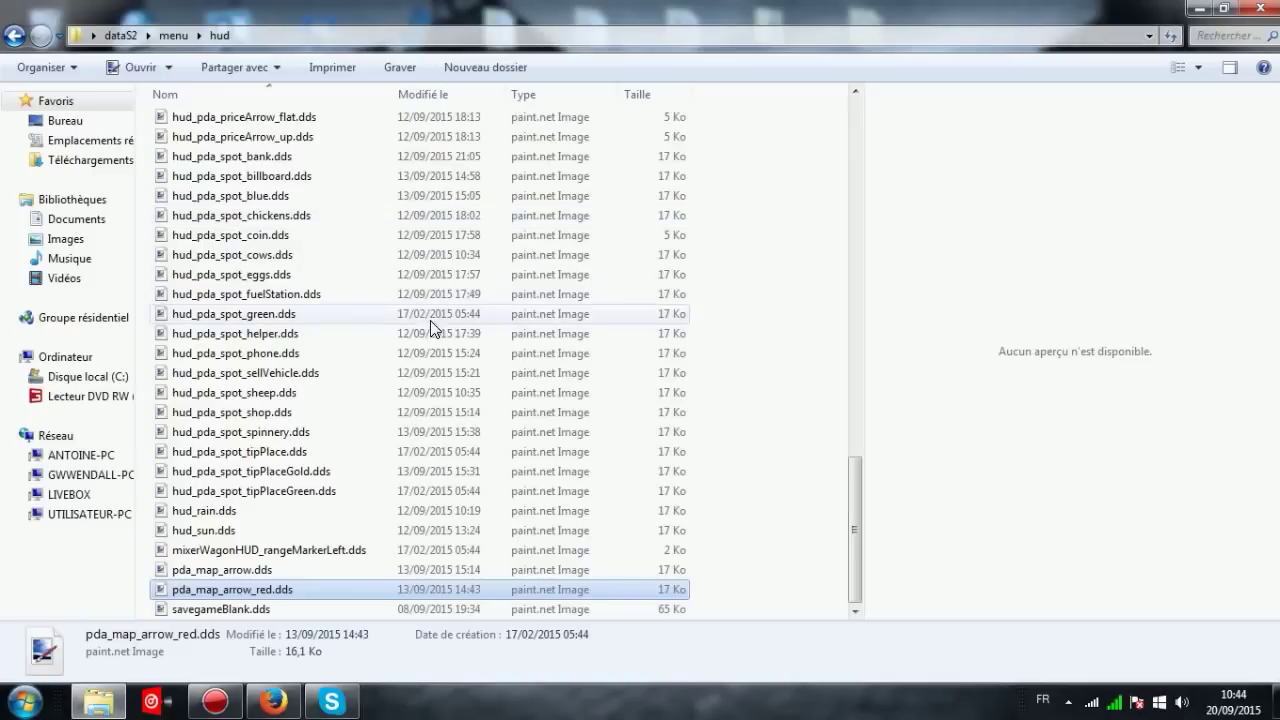
pyautogui.click(248, 570)
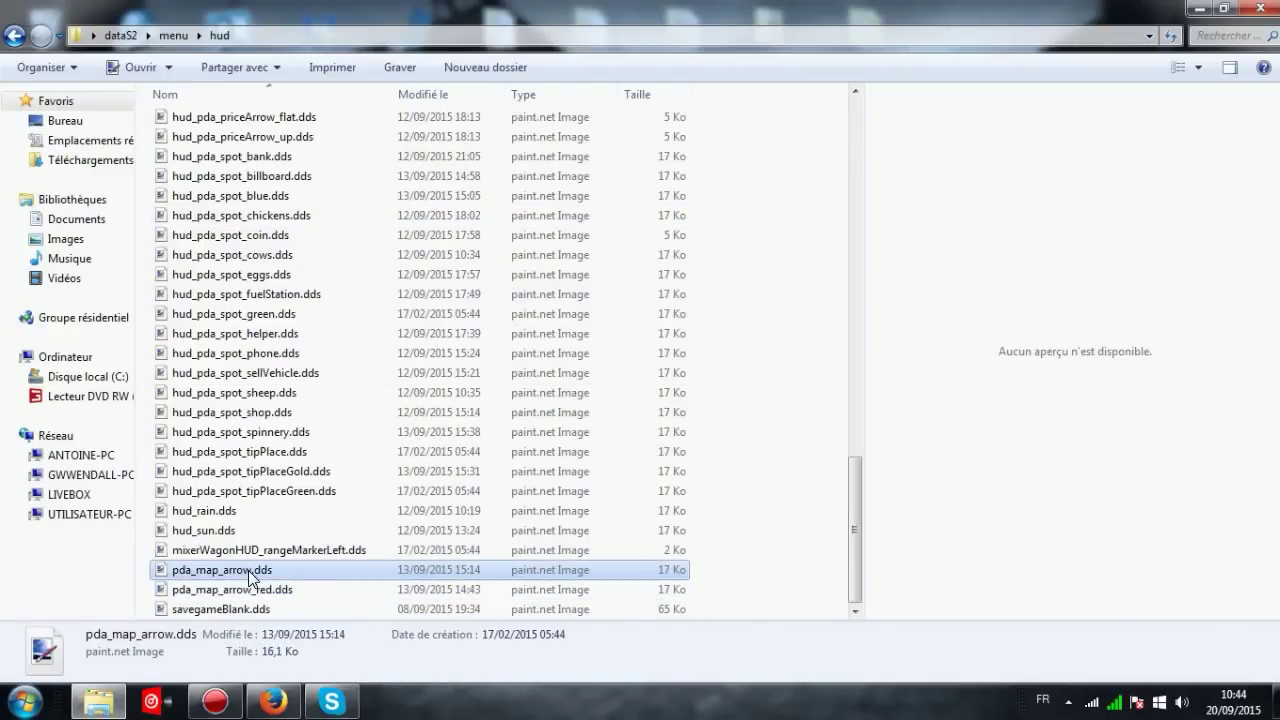
pyautogui.click(258, 590)
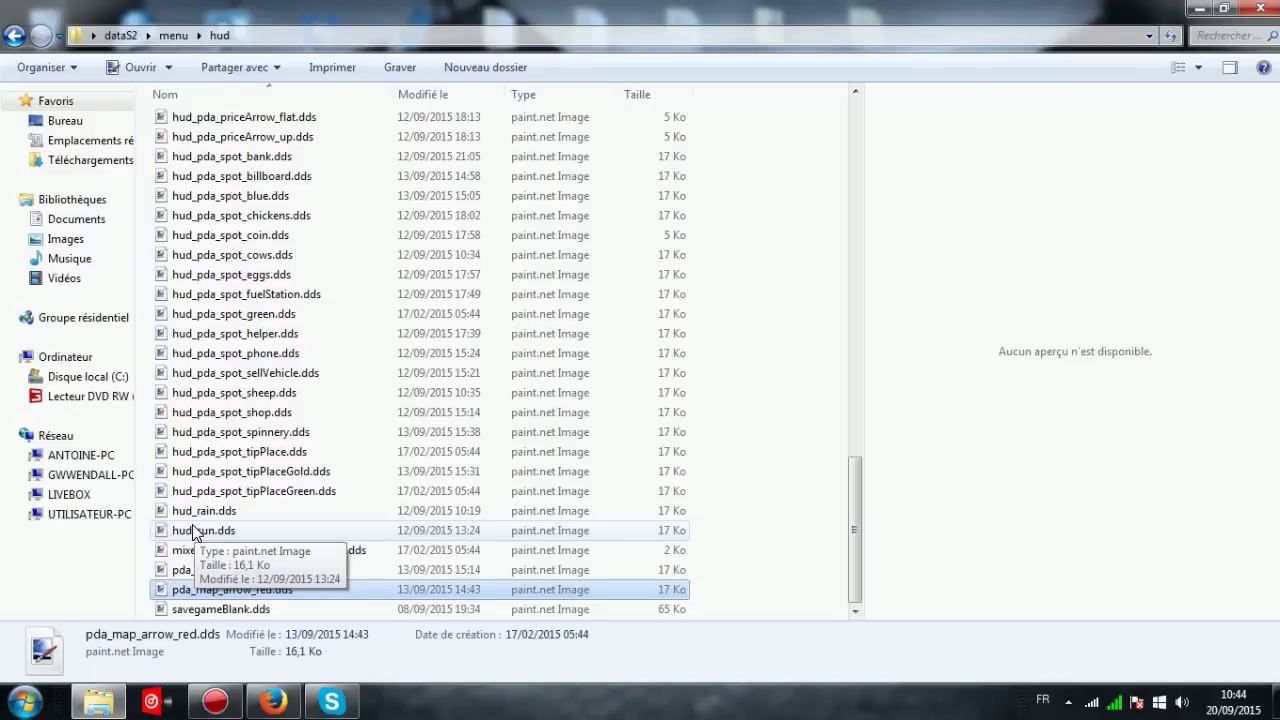
# - View the wheat icons hud_fruit_wheat_sml.dds and hud_fruit_wheat.dds in paint.net, closing each image
pyautogui.scroll(3, 192, 460)
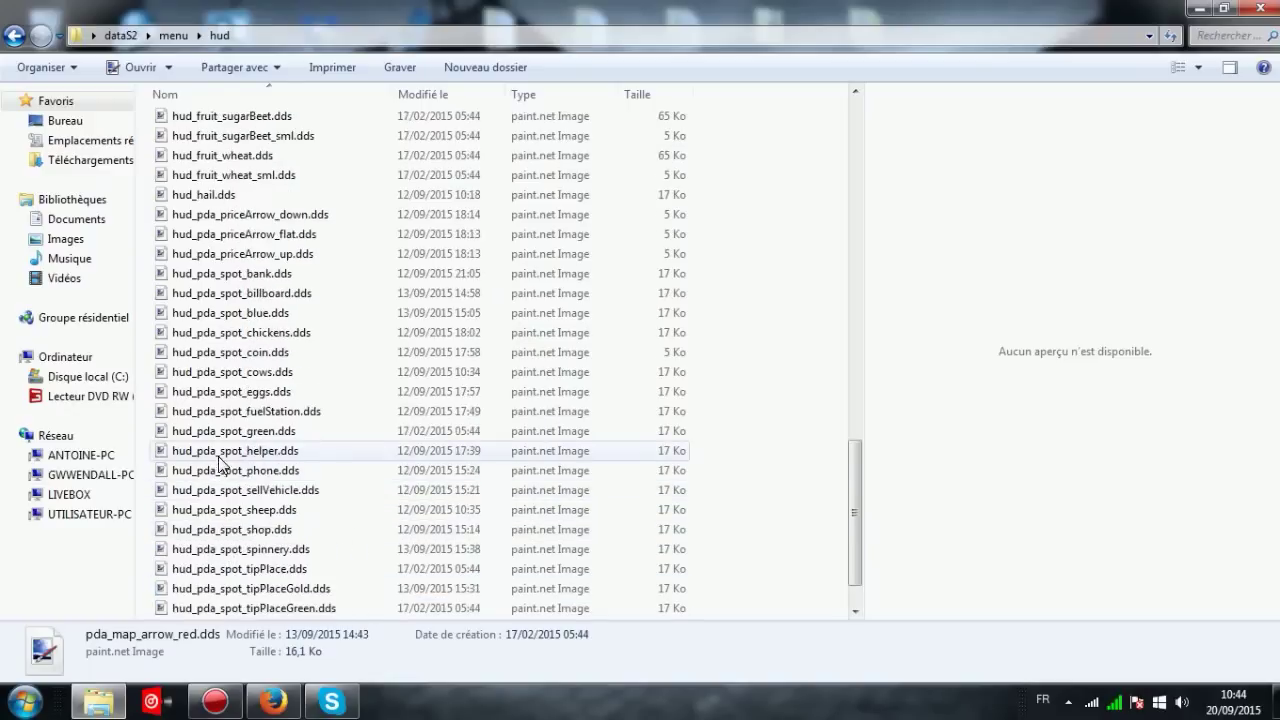
pyautogui.scroll(3, 237, 289)
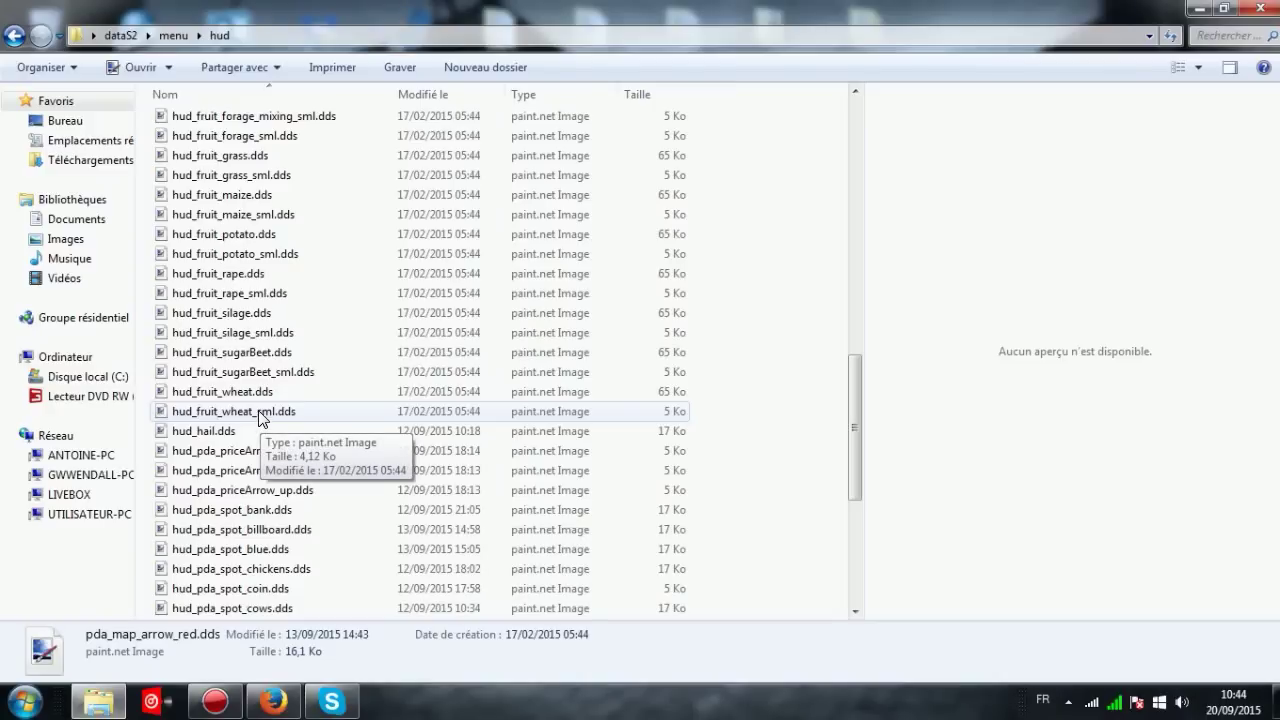
pyautogui.doubleClick(258, 411)
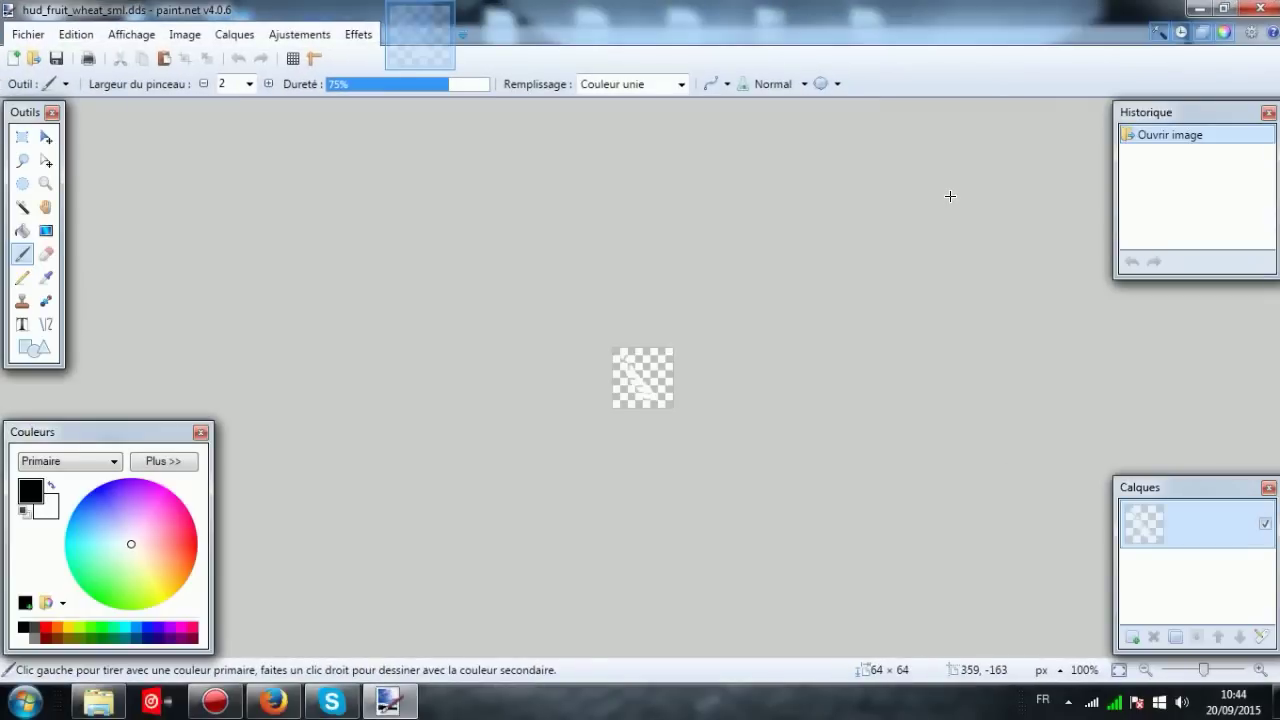
pyautogui.click(1256, 8)
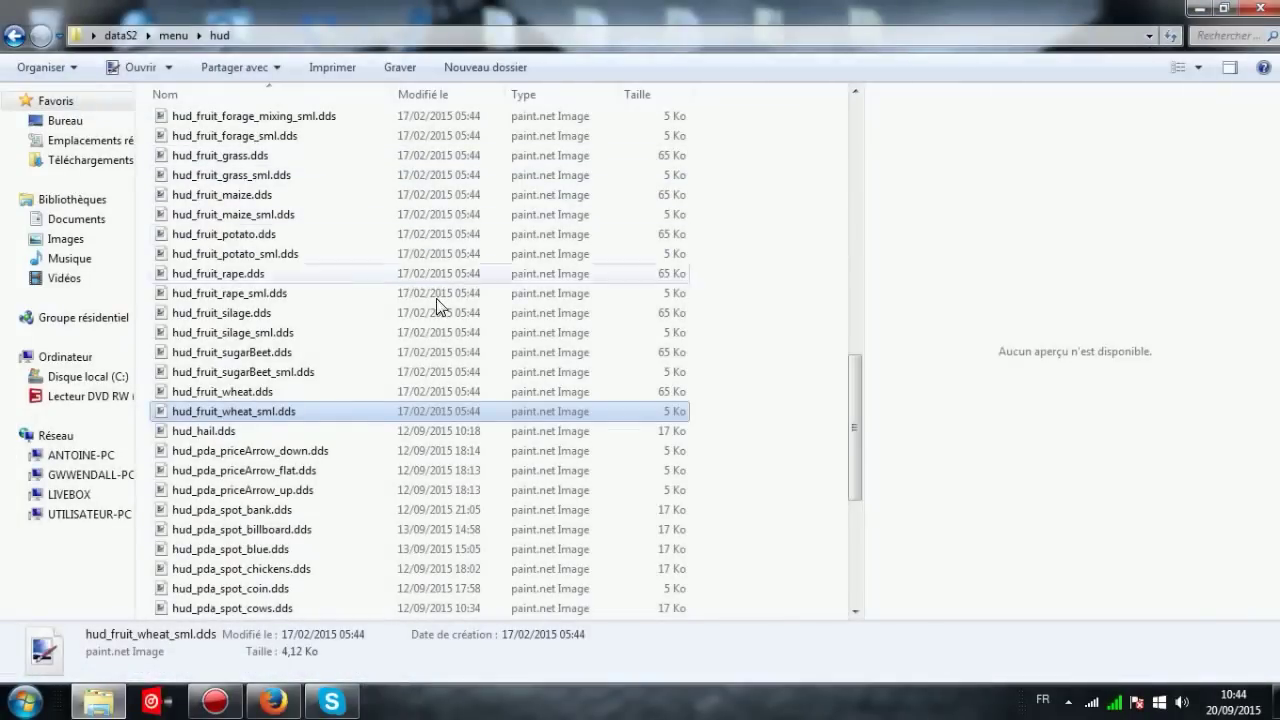
pyautogui.doubleClick(330, 390)
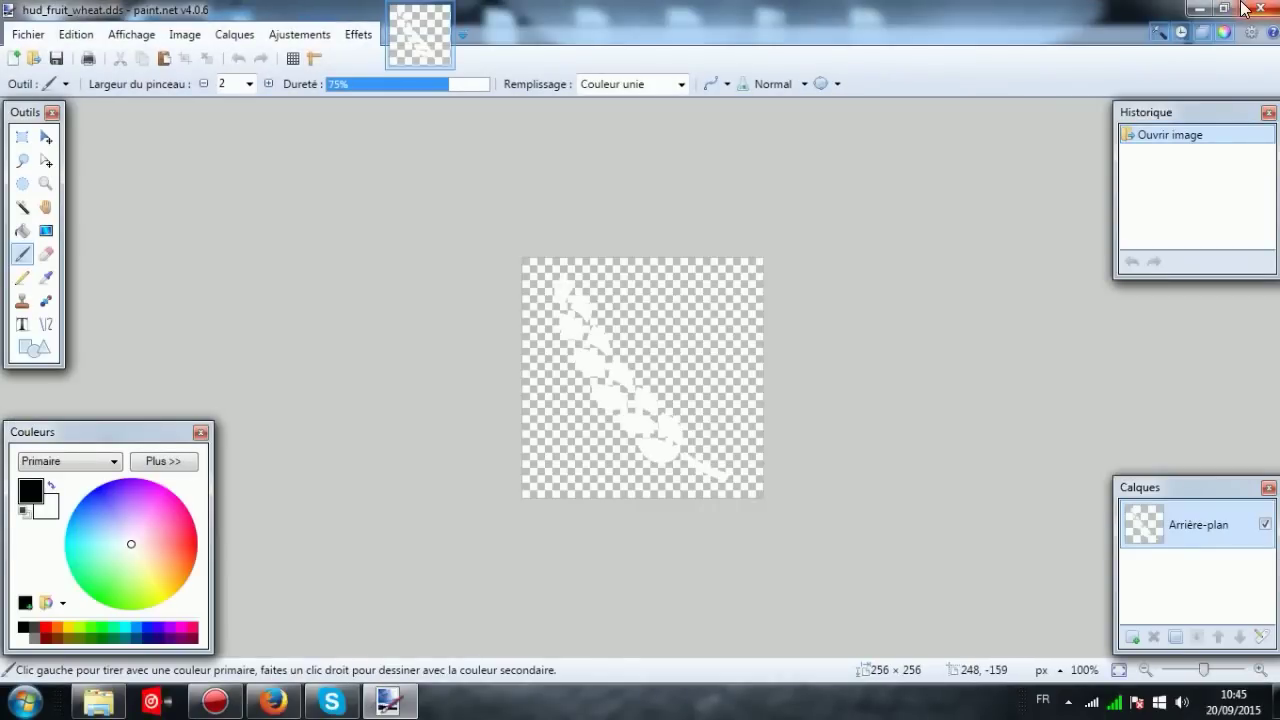
pyautogui.click(1256, 8)
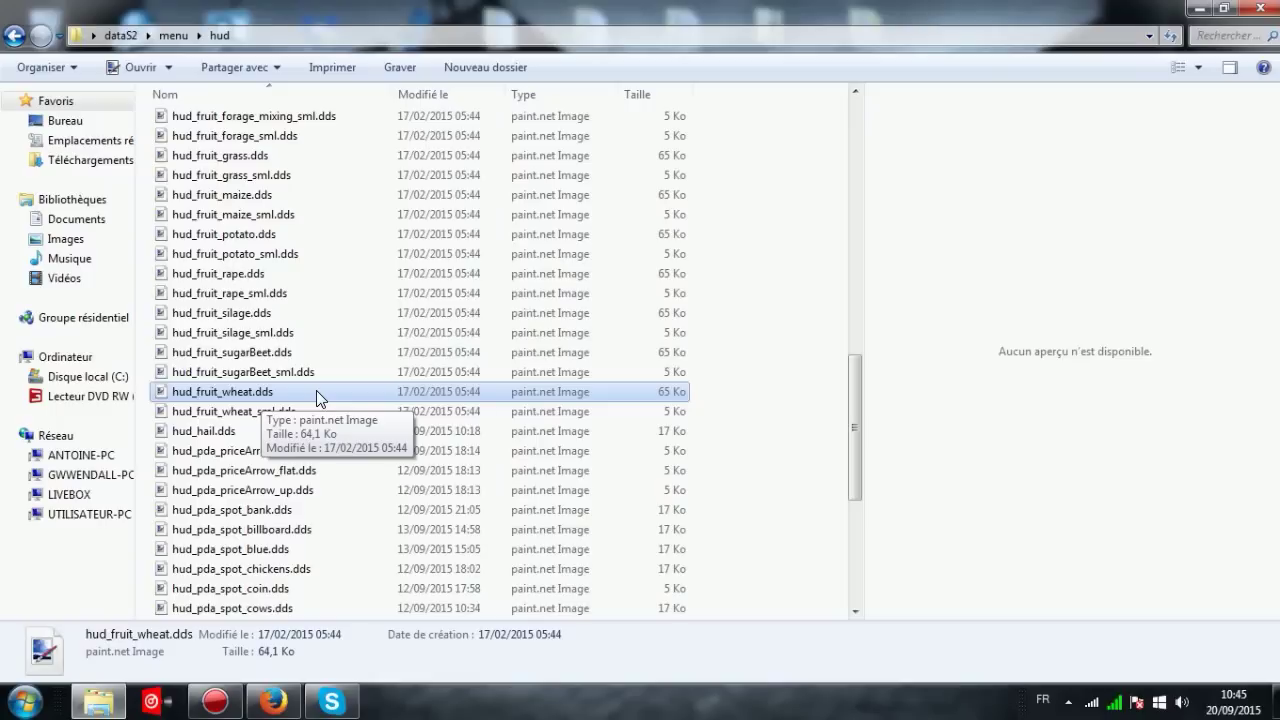
# - Look through the hud_fill icon files and view hud_fill_water.dds and hud_fill_water_sml.dds in paint.net, closing each image
pyautogui.scroll(5, 316, 390)
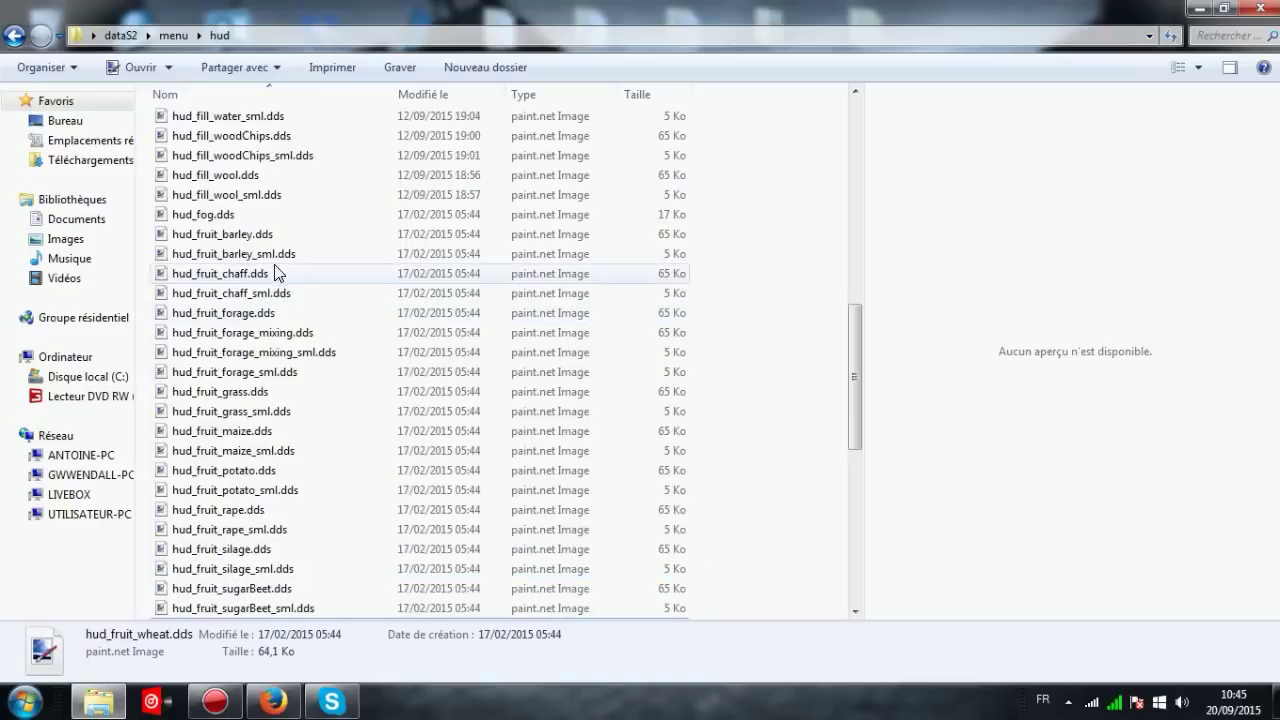
pyautogui.scroll(7, 298, 185)
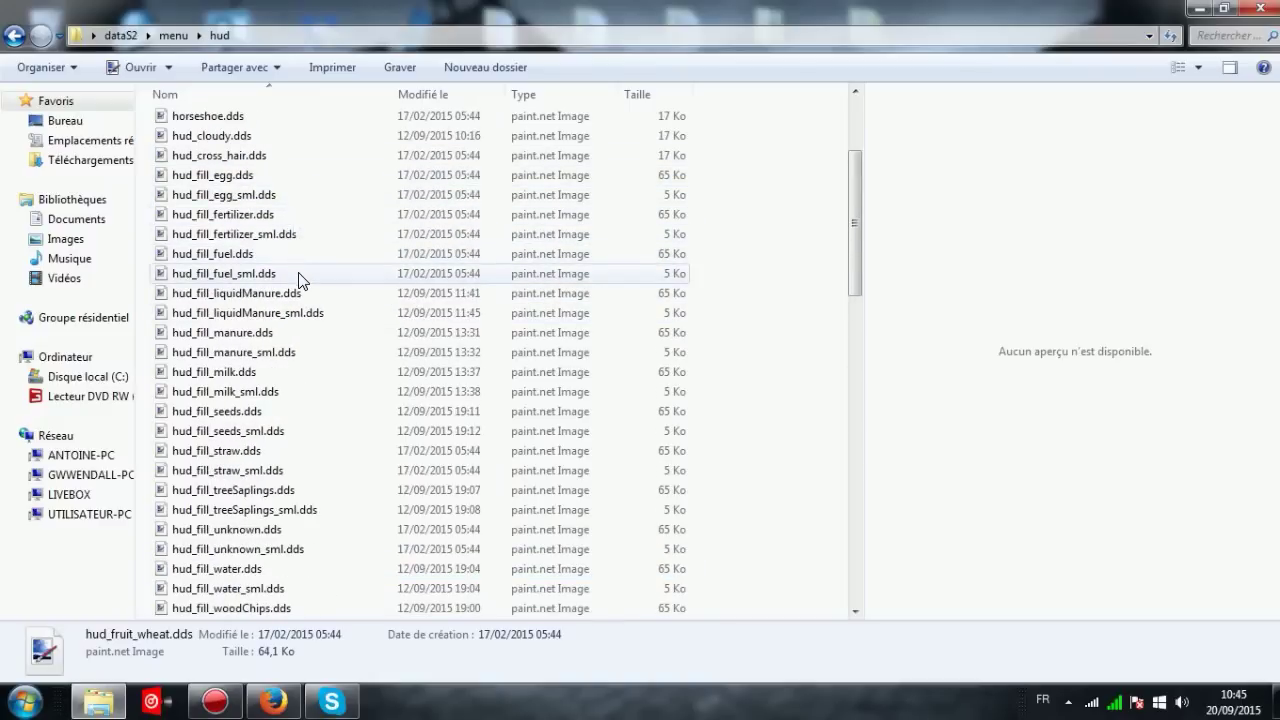
pyautogui.scroll(-2, 297, 272)
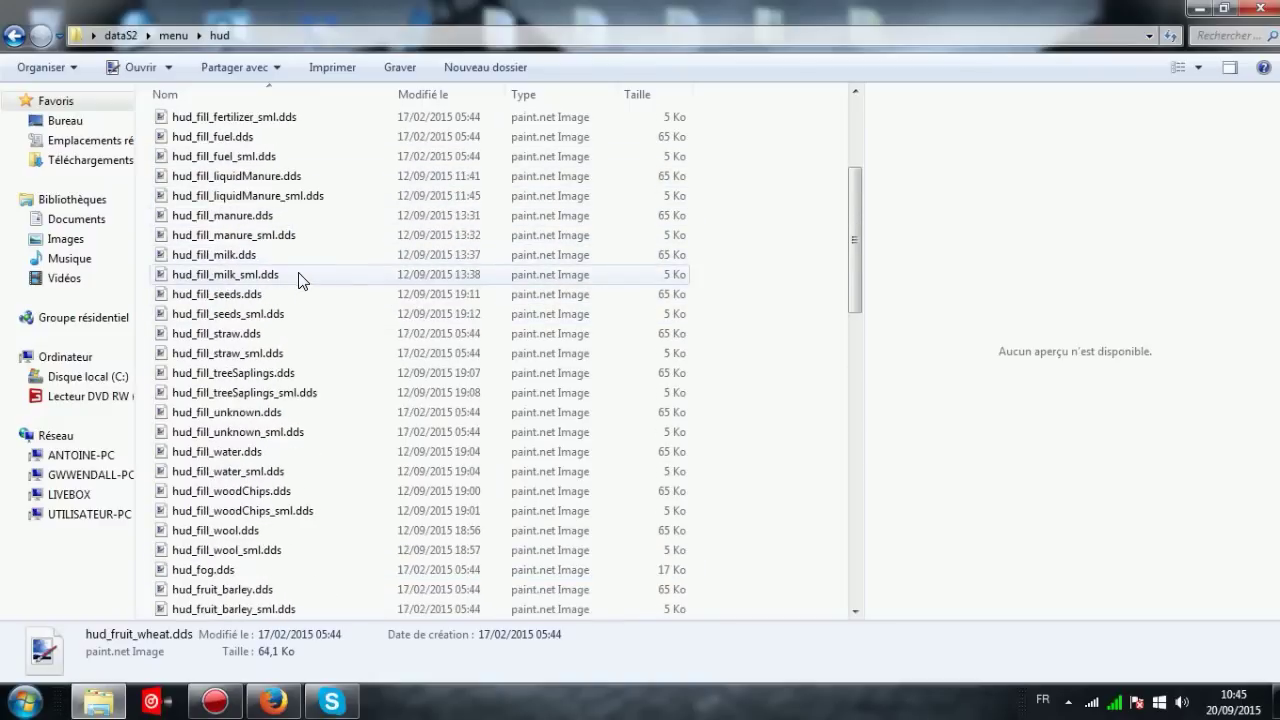
pyautogui.click(293, 336)
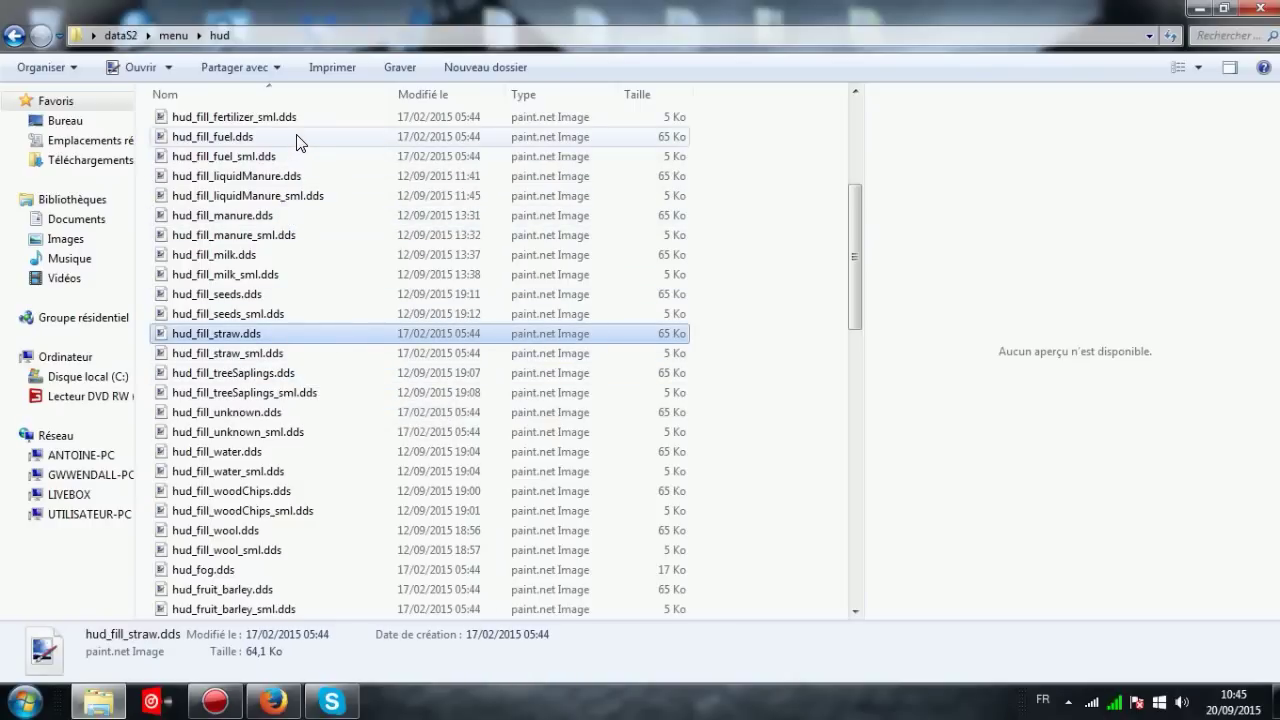
pyautogui.scroll(-3, 296, 143)
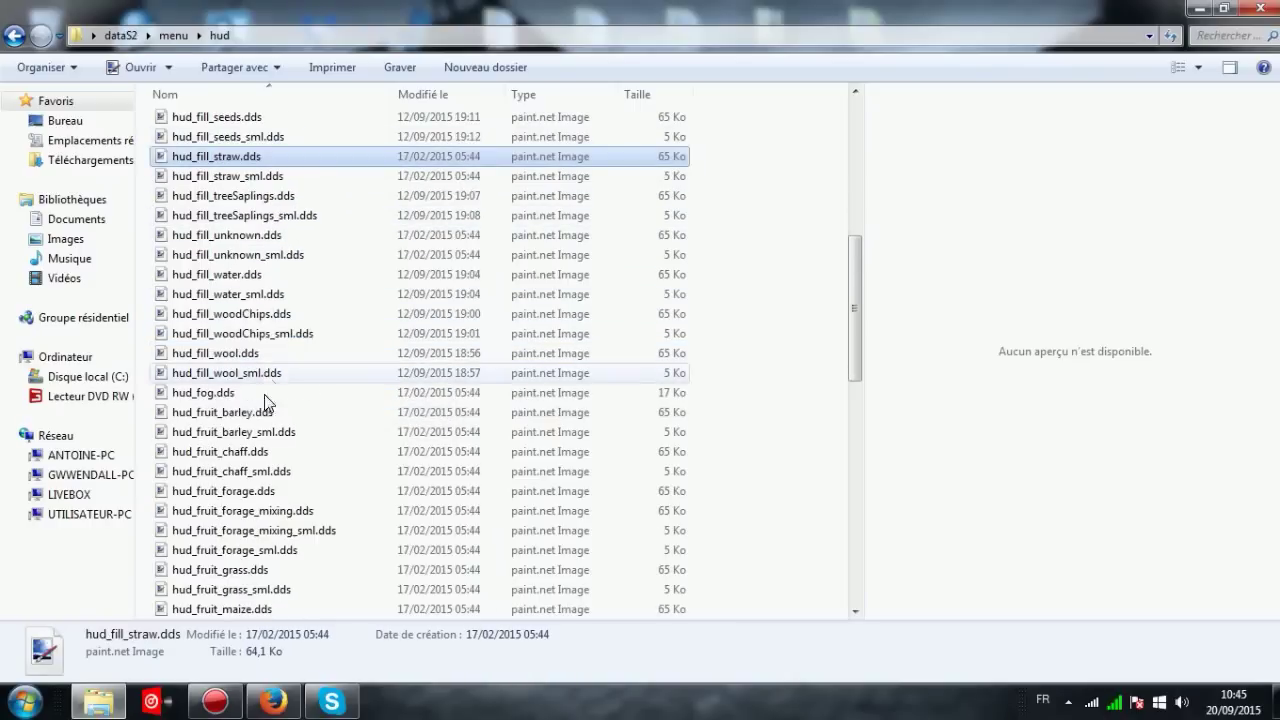
pyautogui.doubleClick(286, 275)
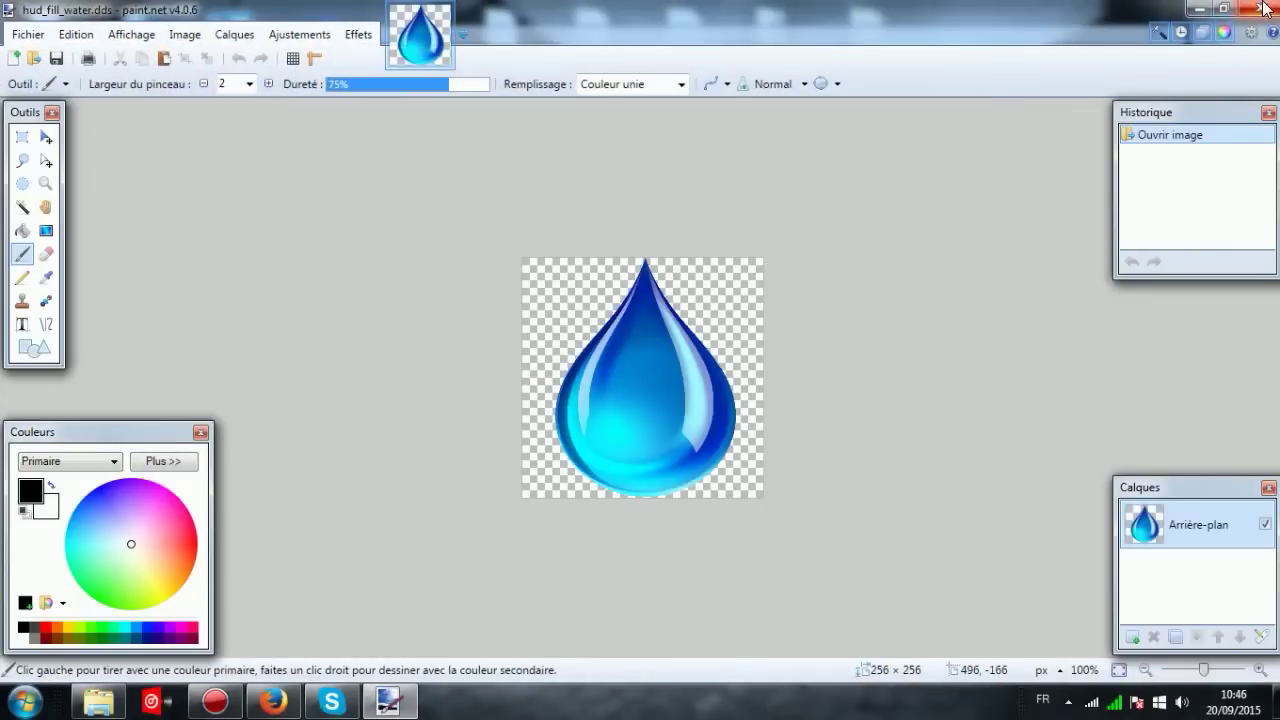
pyautogui.click(1265, 8)
pyautogui.doubleClick(292, 295)
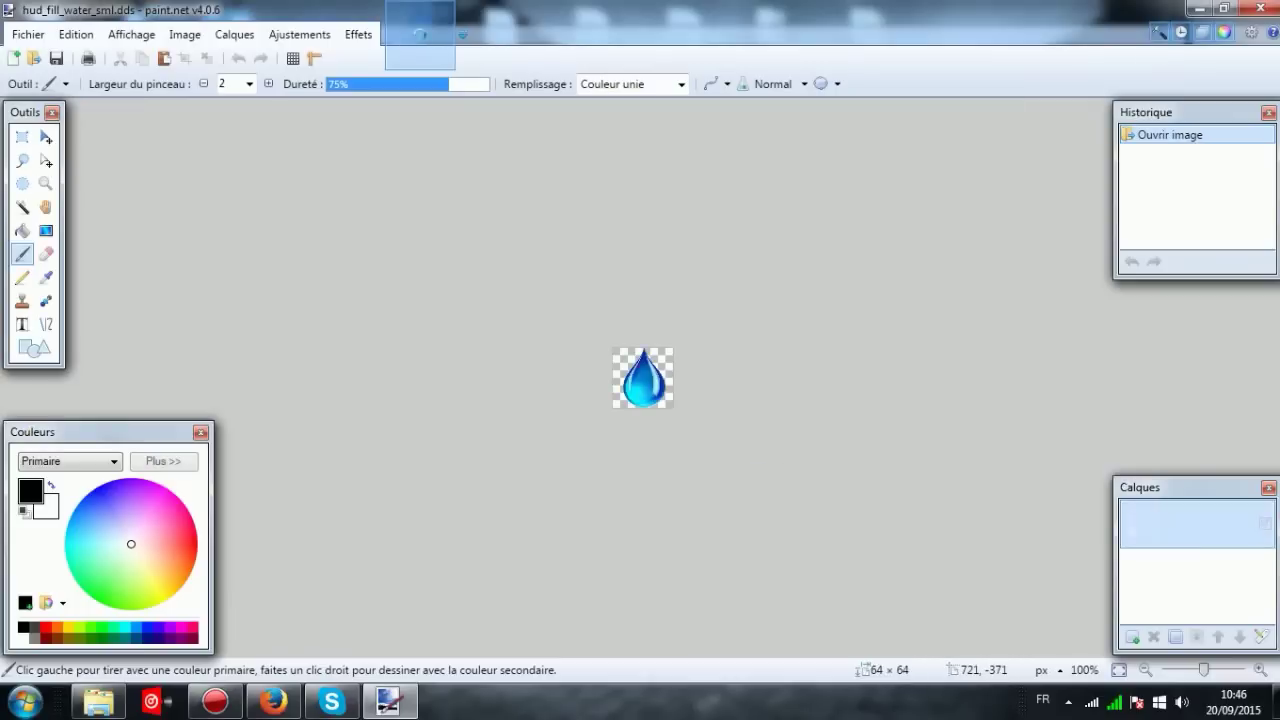
pyautogui.click(1265, 8)
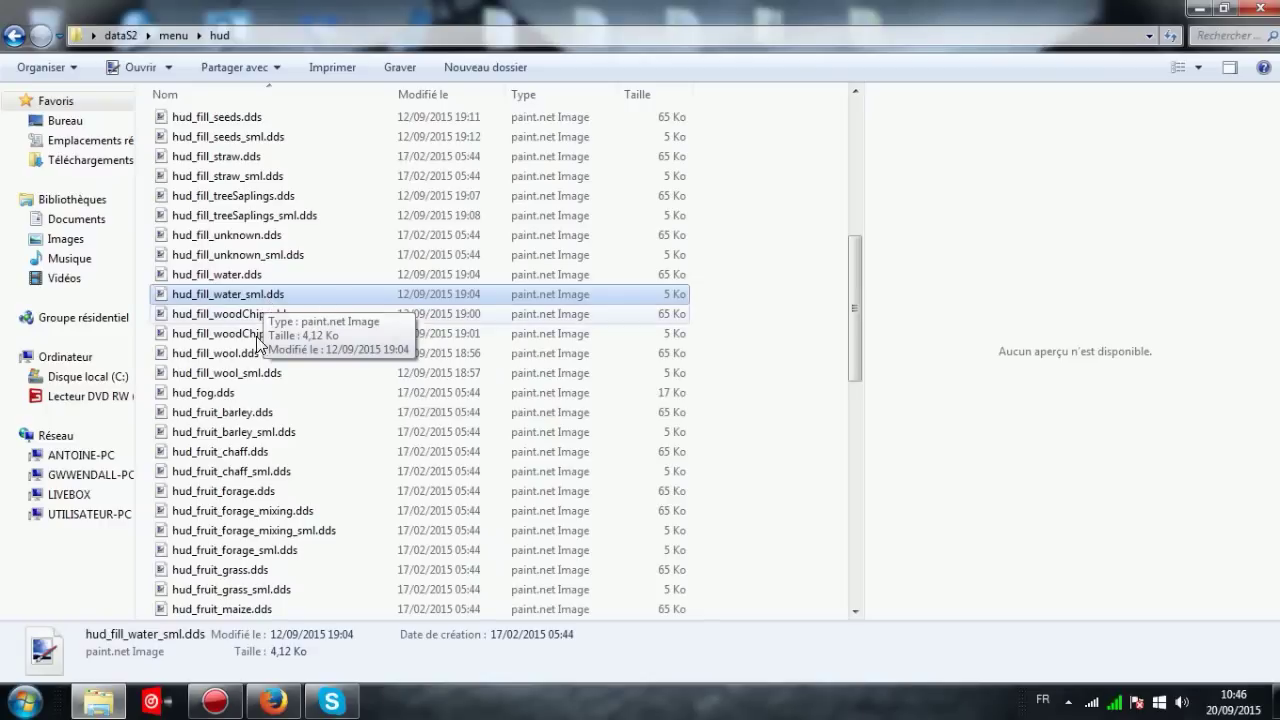
pyautogui.click(216, 274)
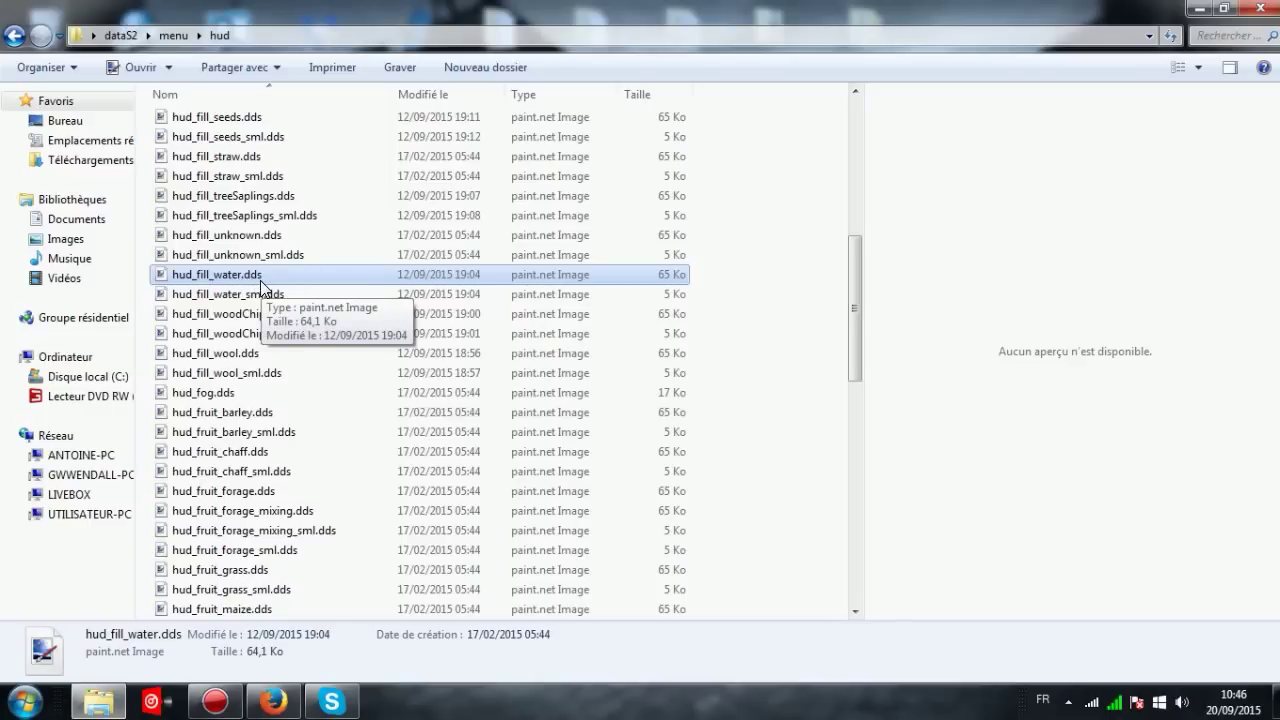
# - View egg.dds and goldCoin.dds from the start of the hud folder in paint.net, closing each image
pyautogui.scroll(7, 260, 285)
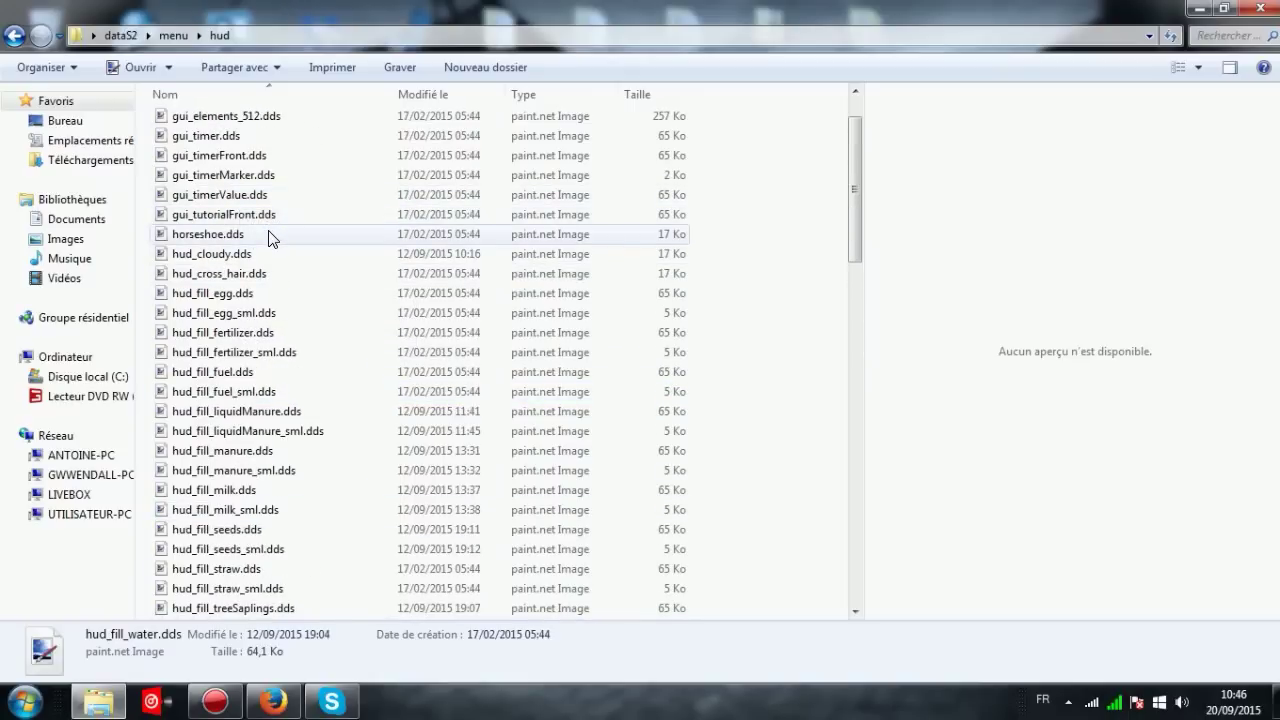
pyautogui.scroll(1, 270, 237)
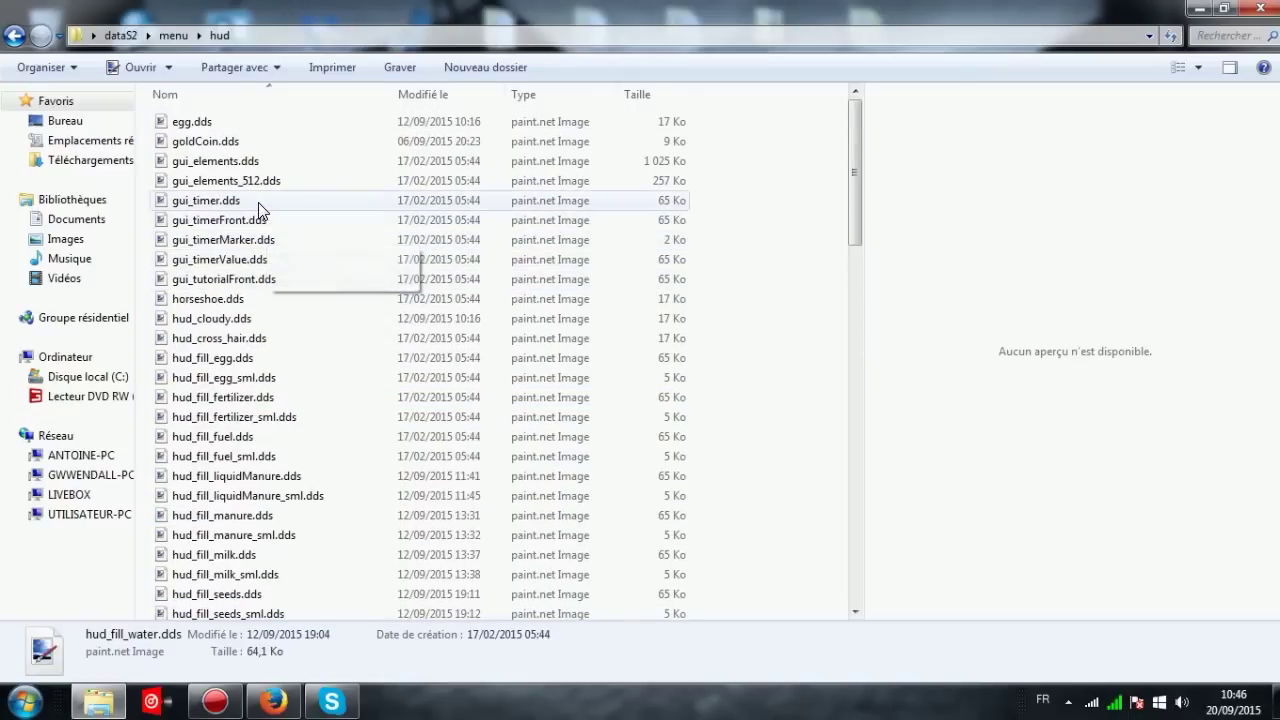
pyautogui.click(241, 128)
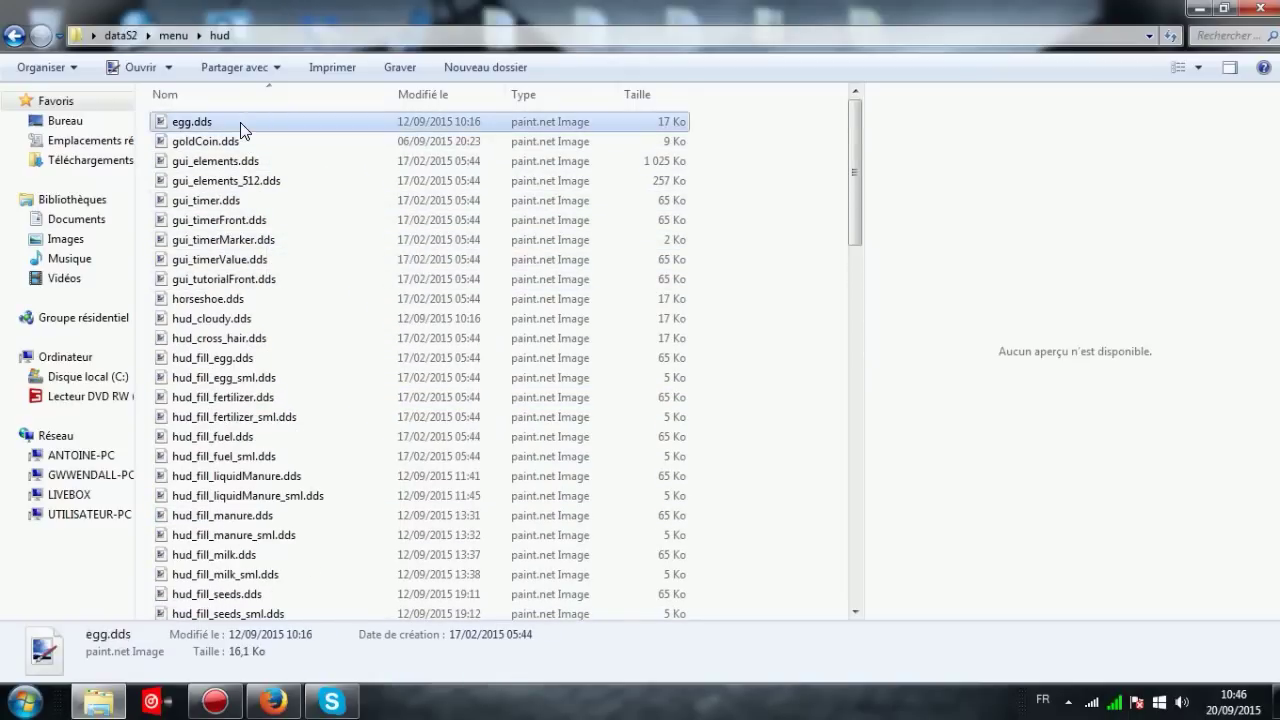
pyautogui.doubleClick(241, 128)
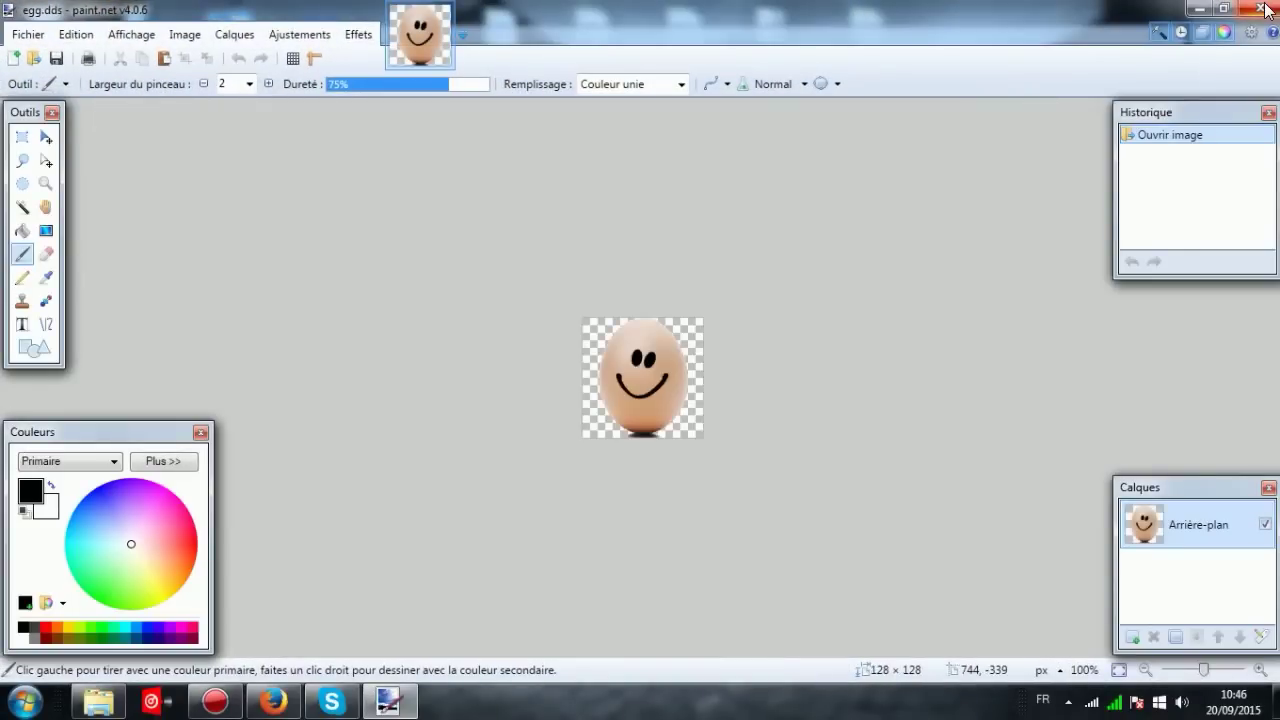
pyautogui.click(1264, 8)
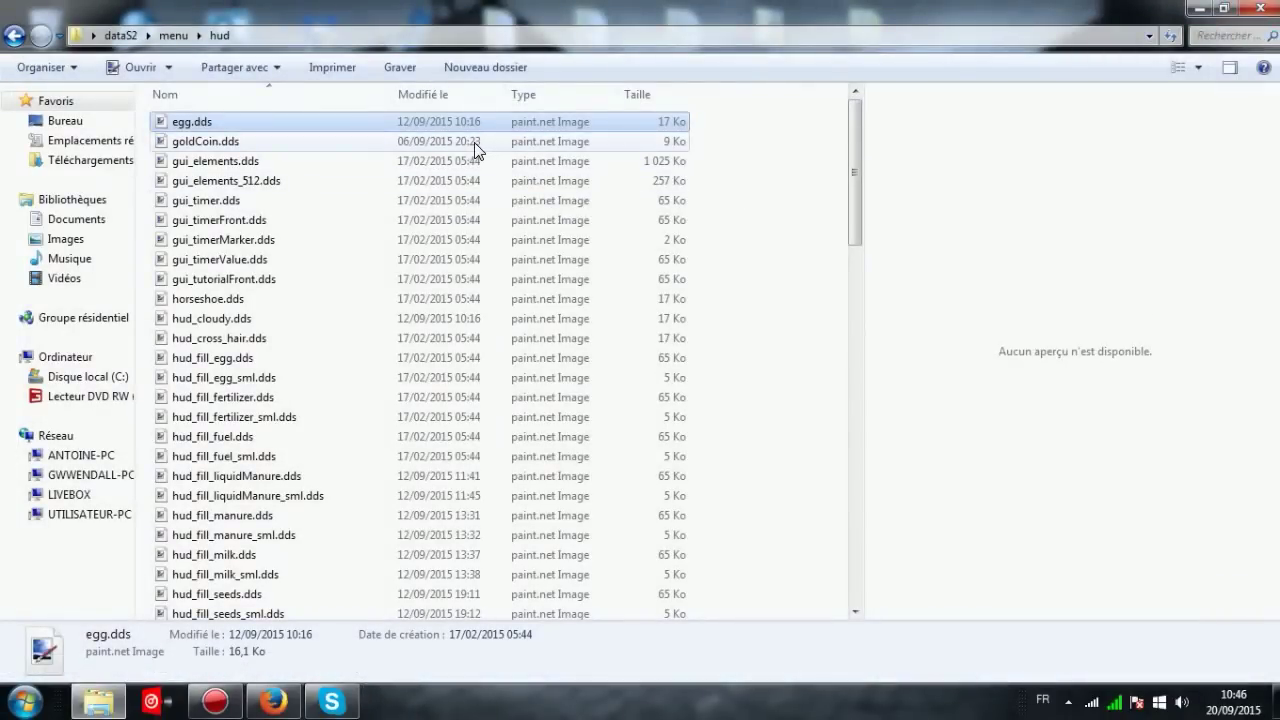
pyautogui.doubleClick(474, 142)
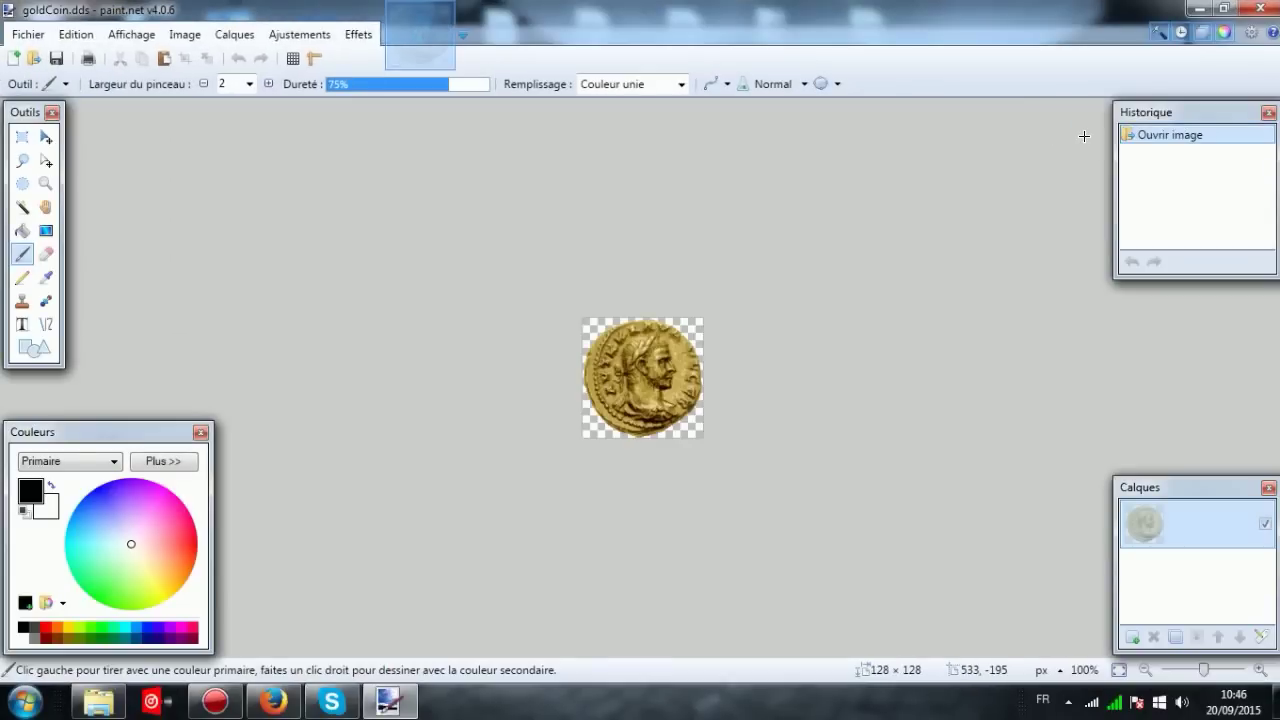
pyautogui.click(1258, 8)
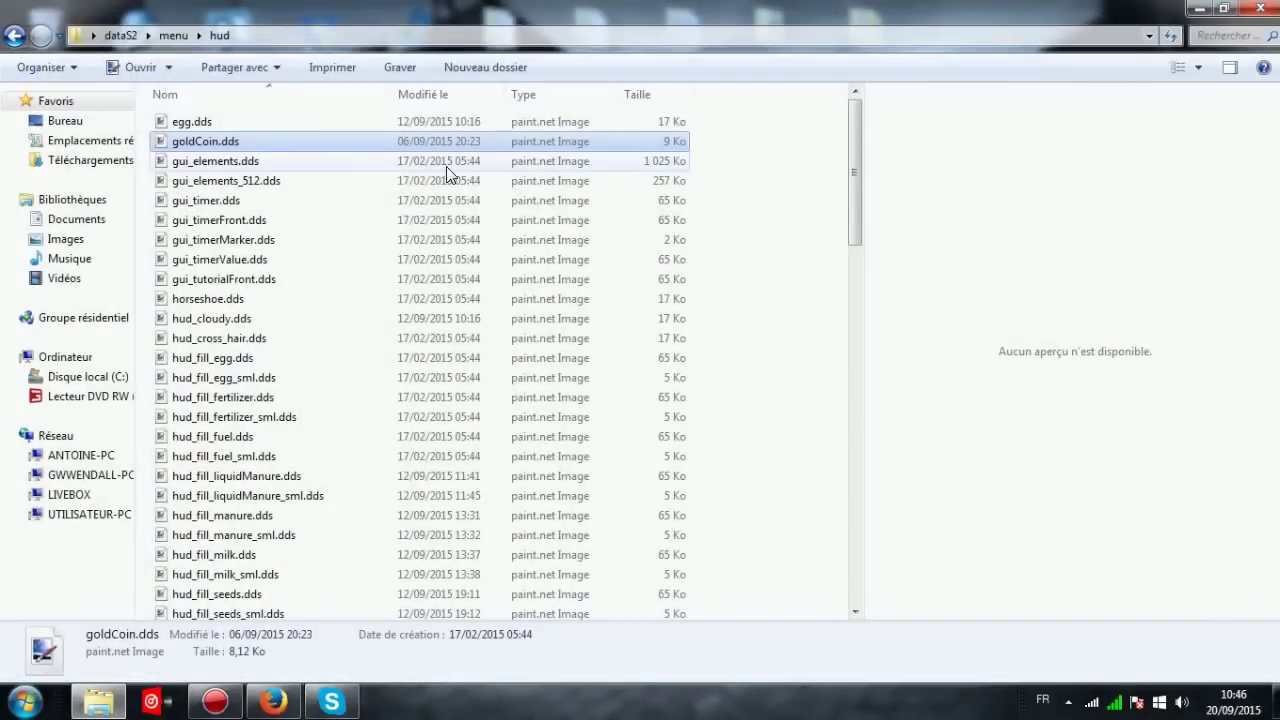
# - View gui_elements.dds, gui_elements_512.dds and gui_timer.dds from the hud folder in paint.net, closing each image
pyautogui.doubleClick(406, 166)
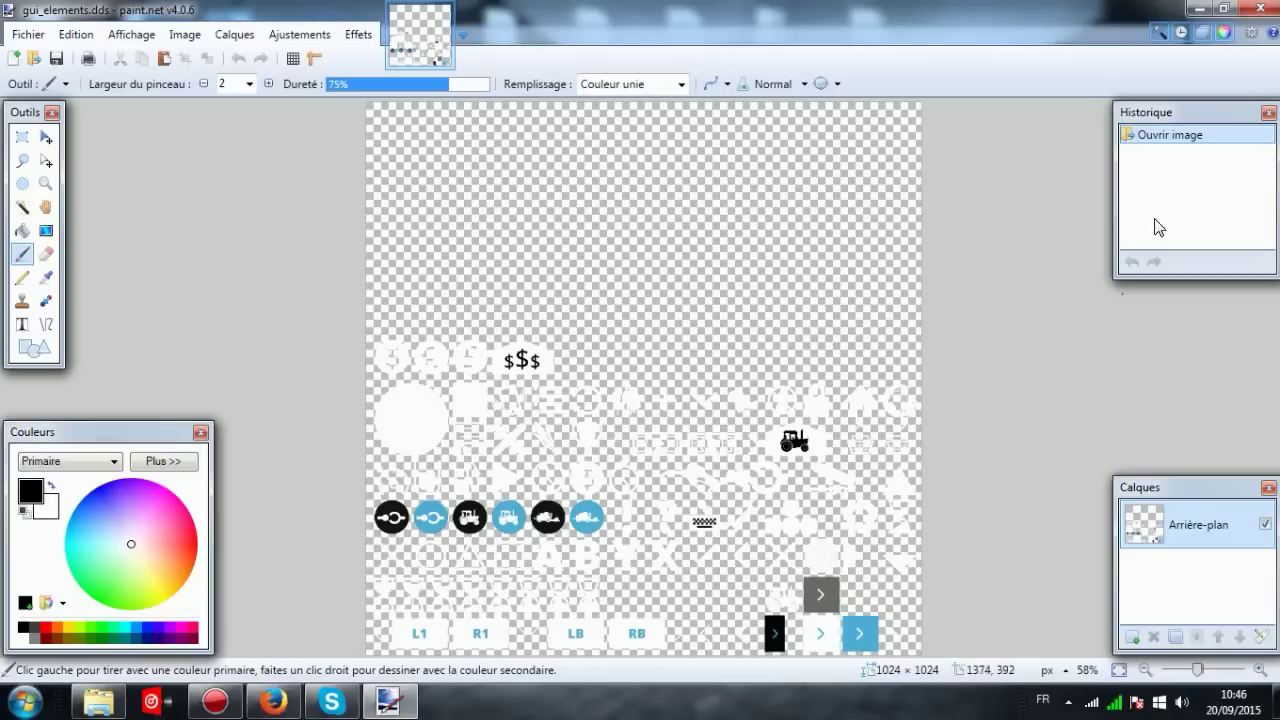
pyautogui.click(1258, 8)
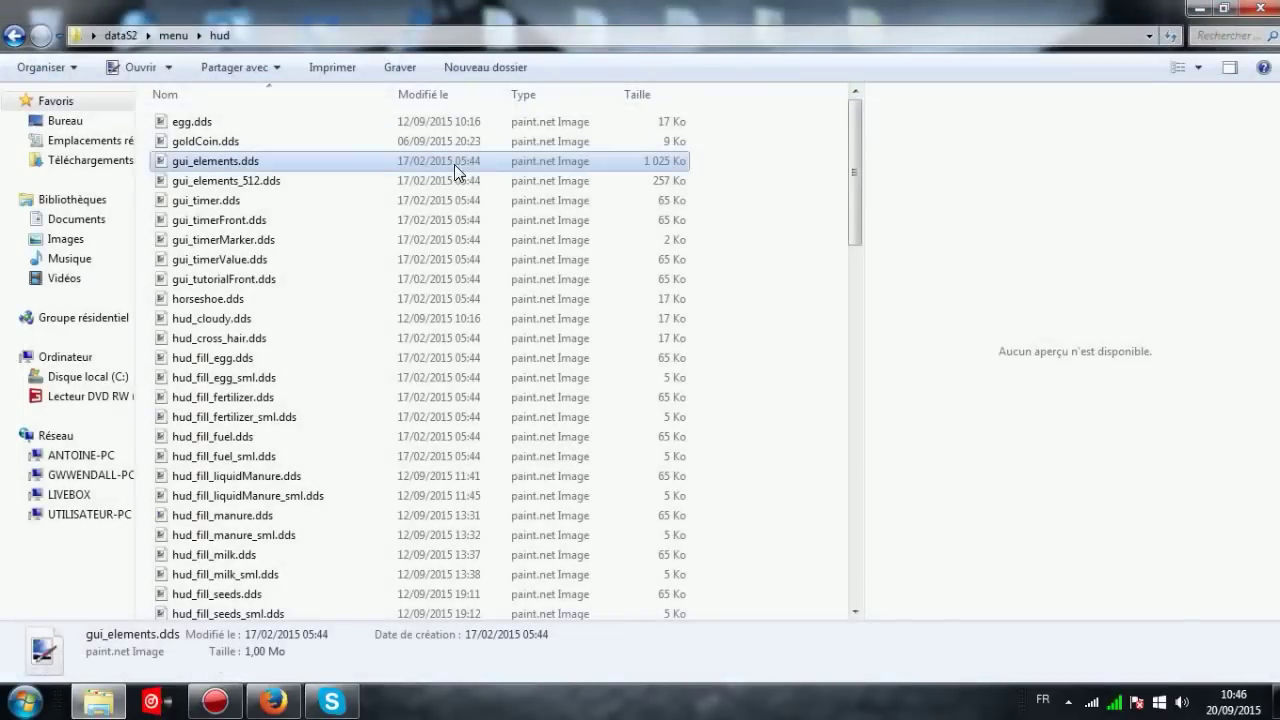
pyautogui.doubleClick(377, 181)
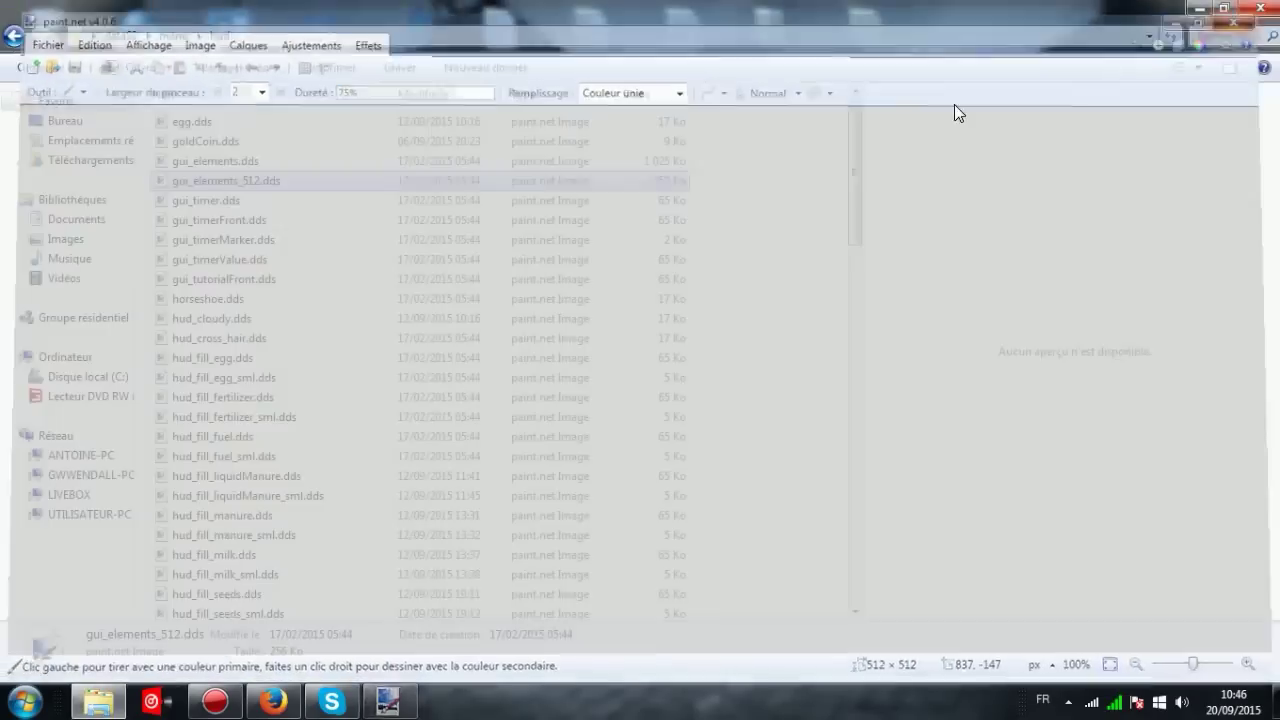
pyautogui.doubleClick(331, 199)
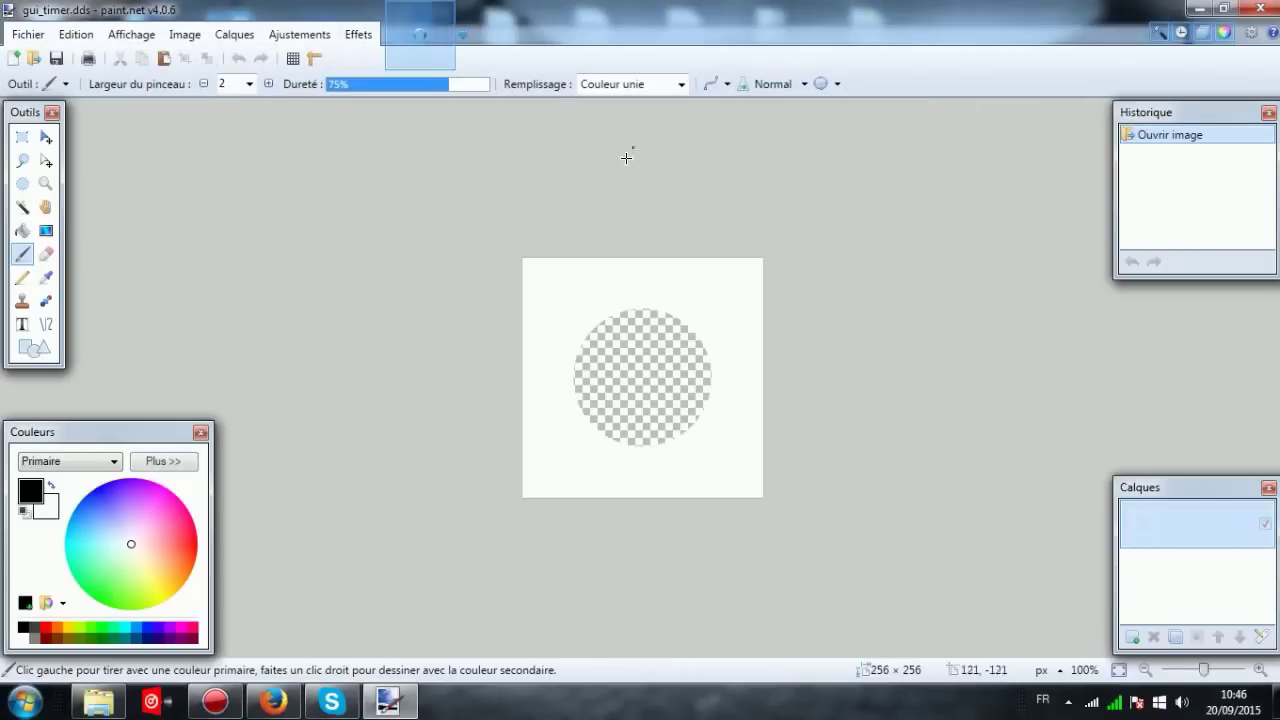
pyautogui.click(1256, 8)
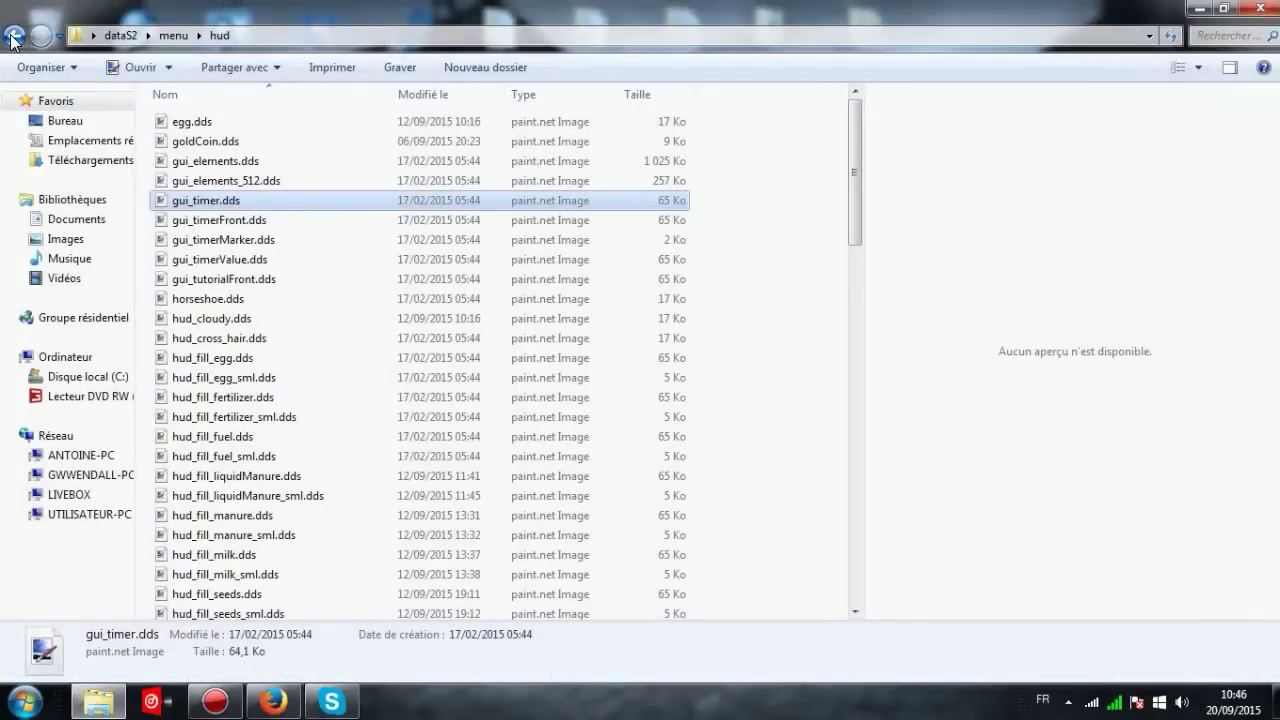
# - Open the menu folder's mouseControlsHelp subfolder and view arm1_rotX.dds and frontloader_arm.dds in paint.net, closing each image
pyautogui.click(13, 38)
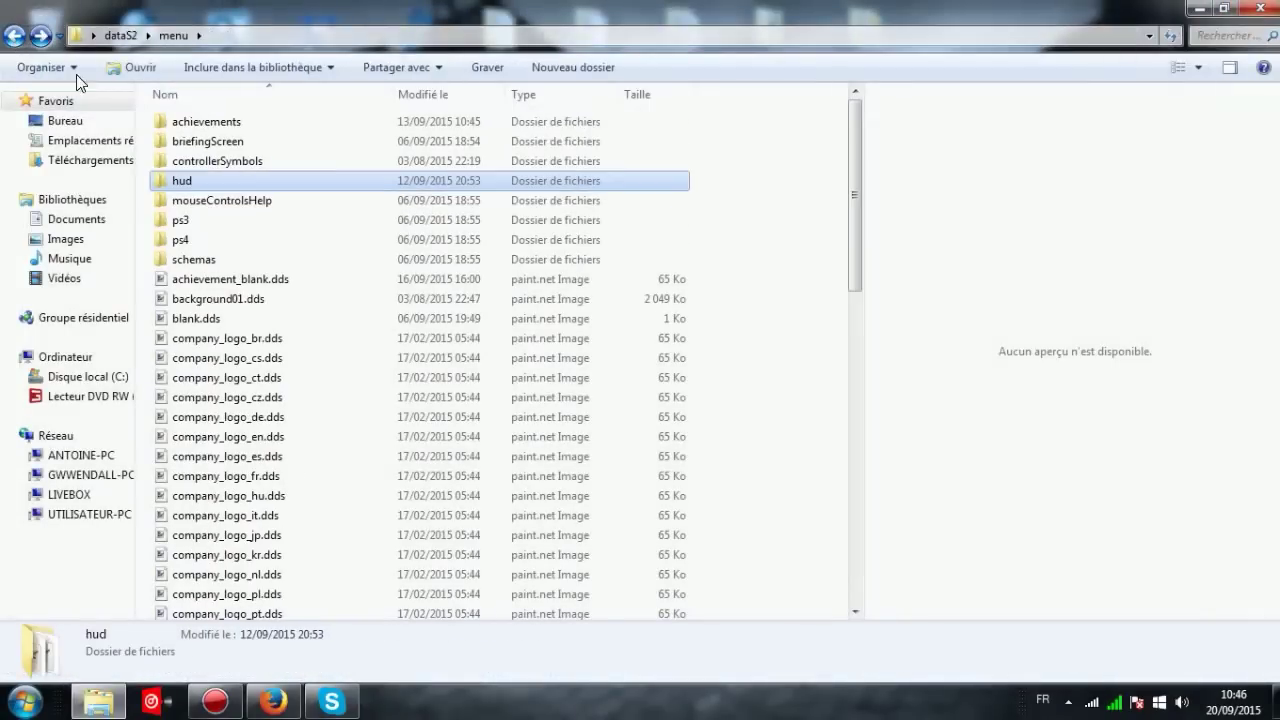
pyautogui.doubleClick(272, 203)
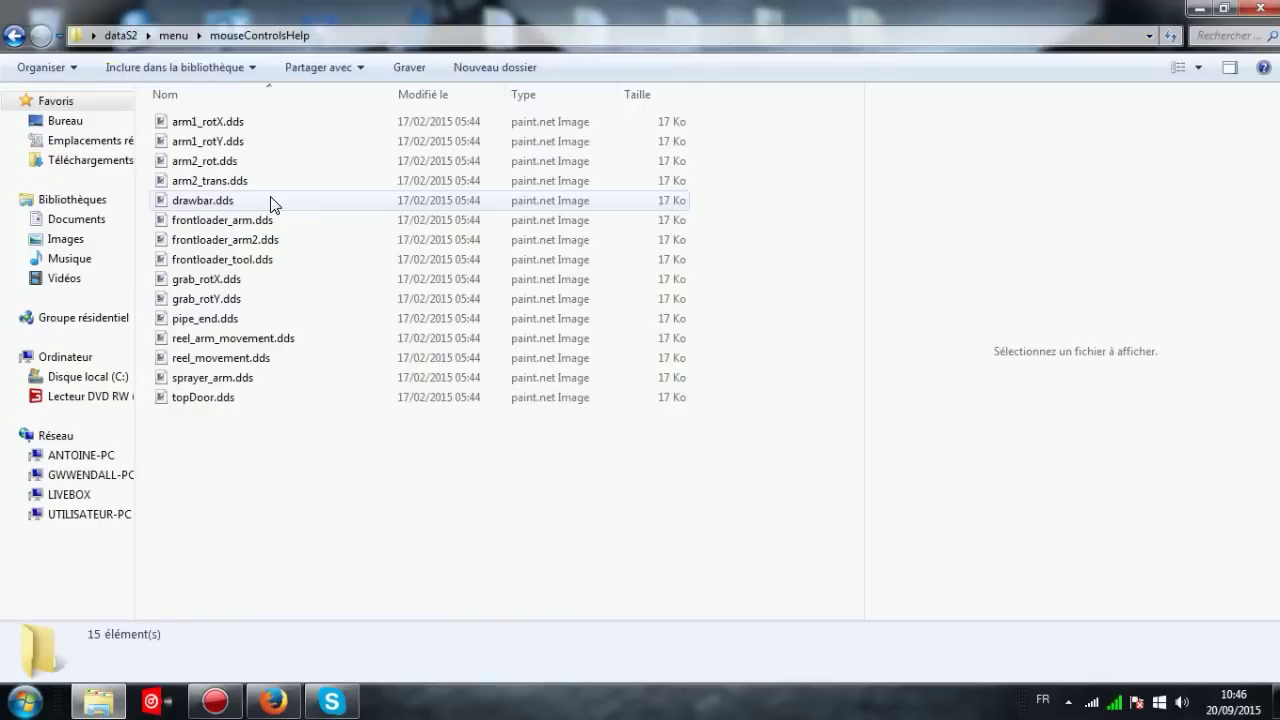
pyautogui.doubleClick(305, 127)
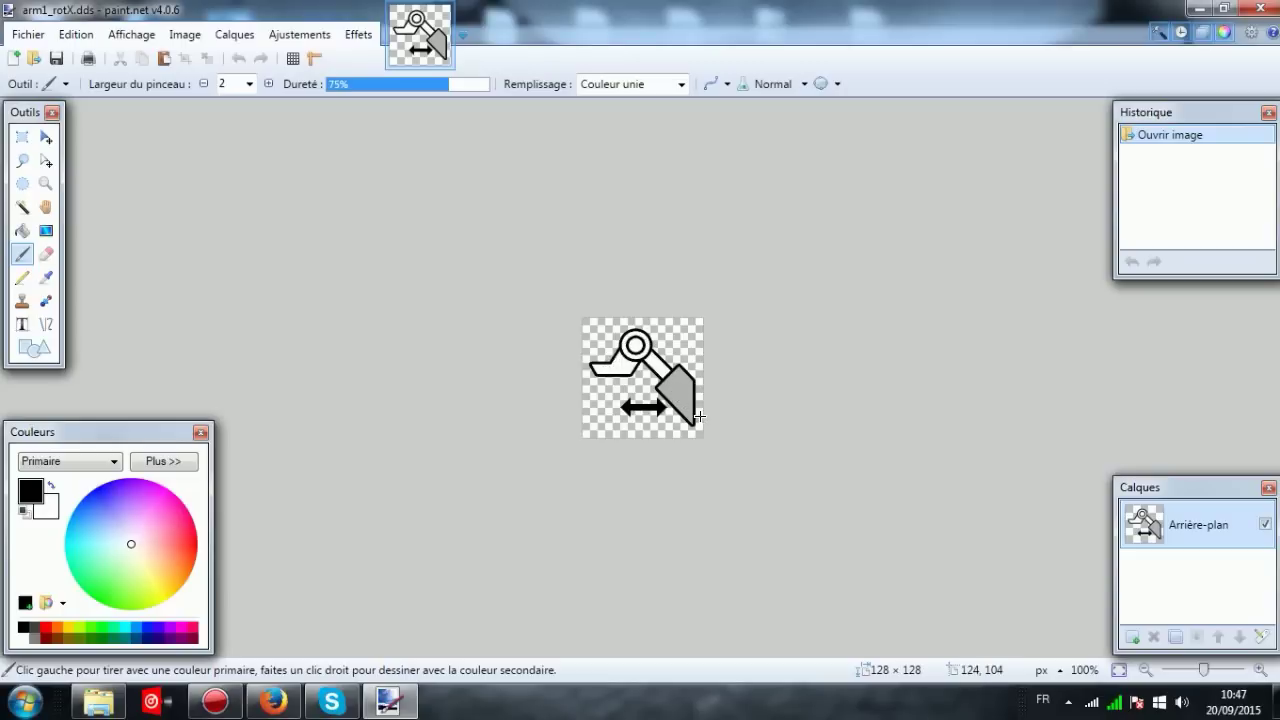
pyautogui.click(1258, 8)
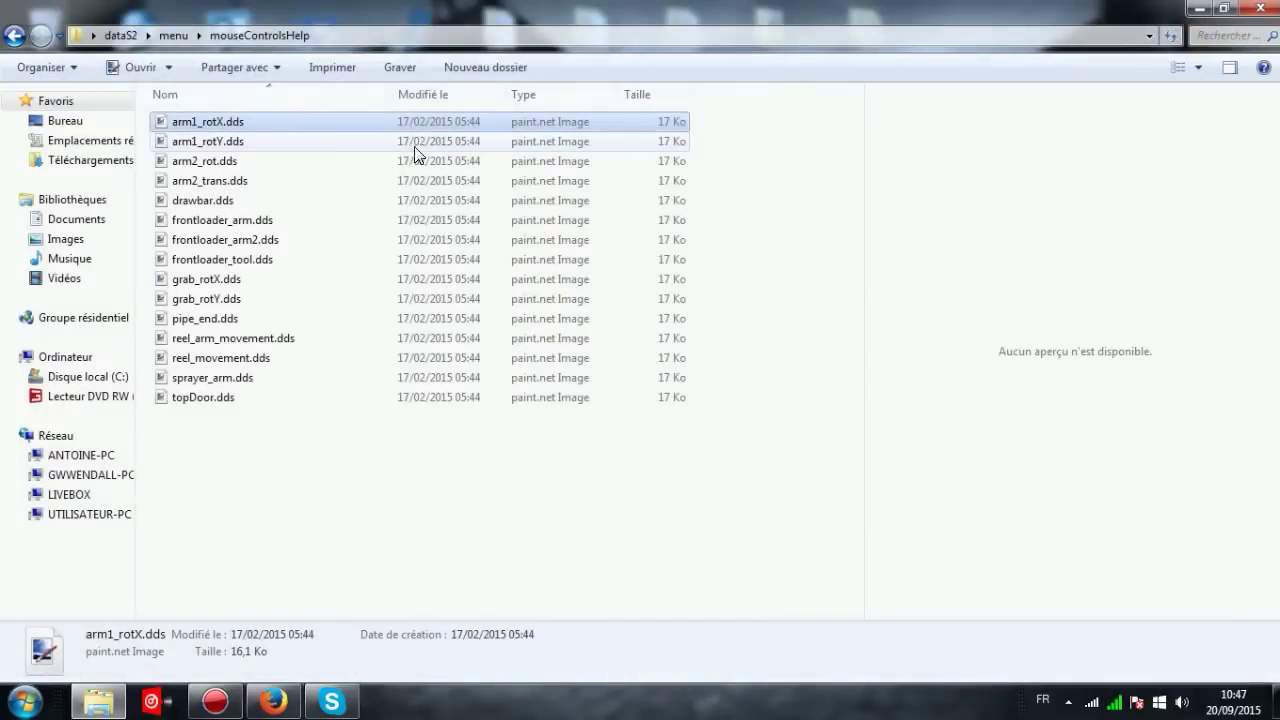
pyautogui.doubleClick(386, 219)
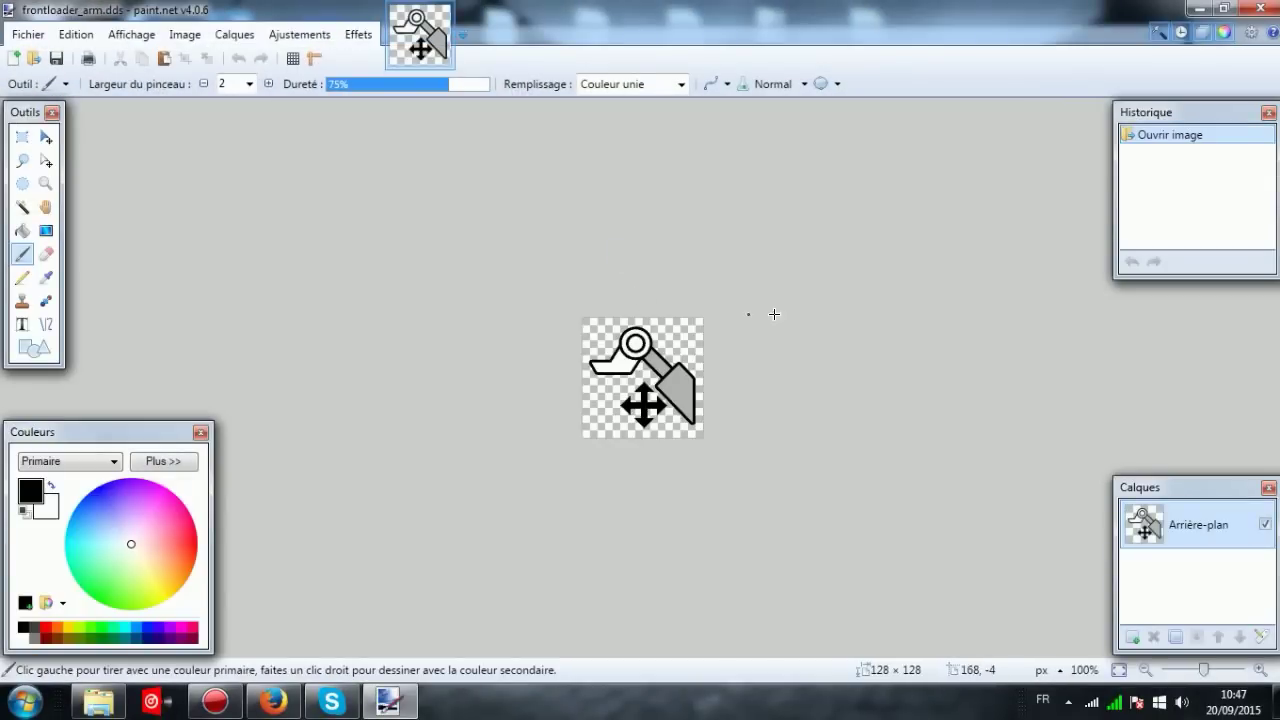
pyautogui.click(1258, 8)
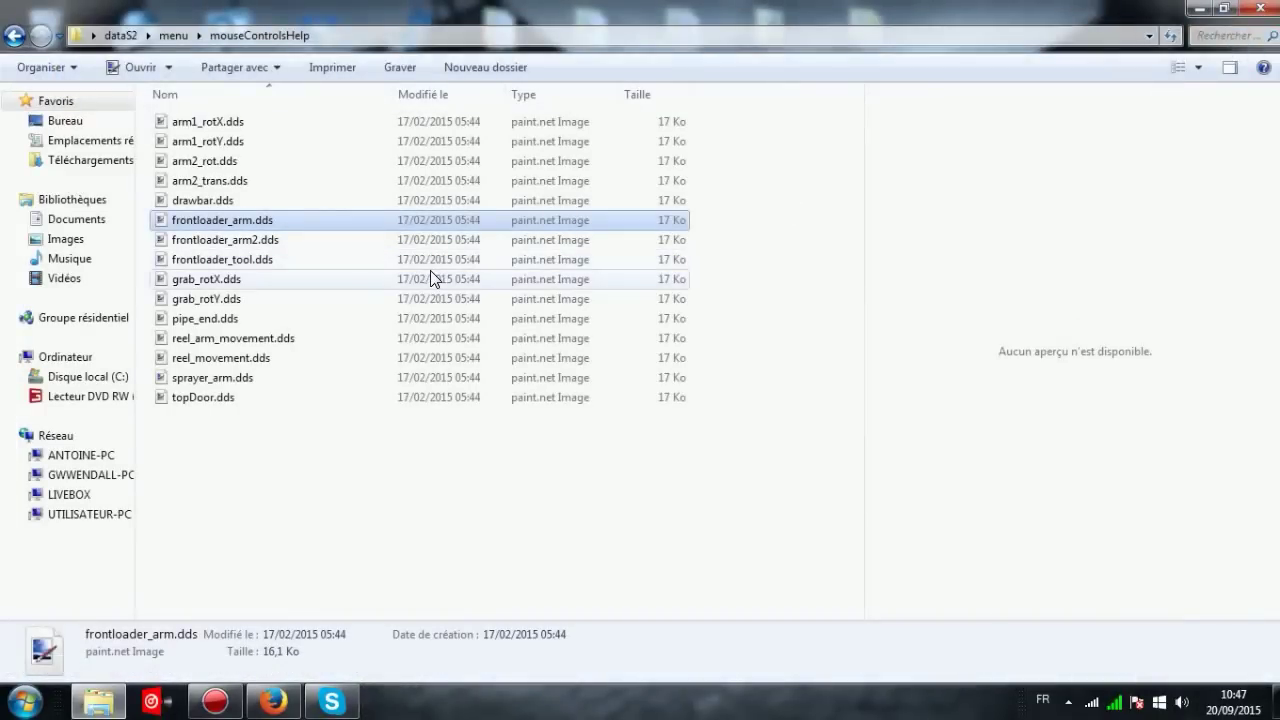
# - View the grab icons grab_rotX.dds and grab_rotY.dds in paint.net, closing each image
pyautogui.click(432, 279)
pyautogui.doubleClick(430, 276)
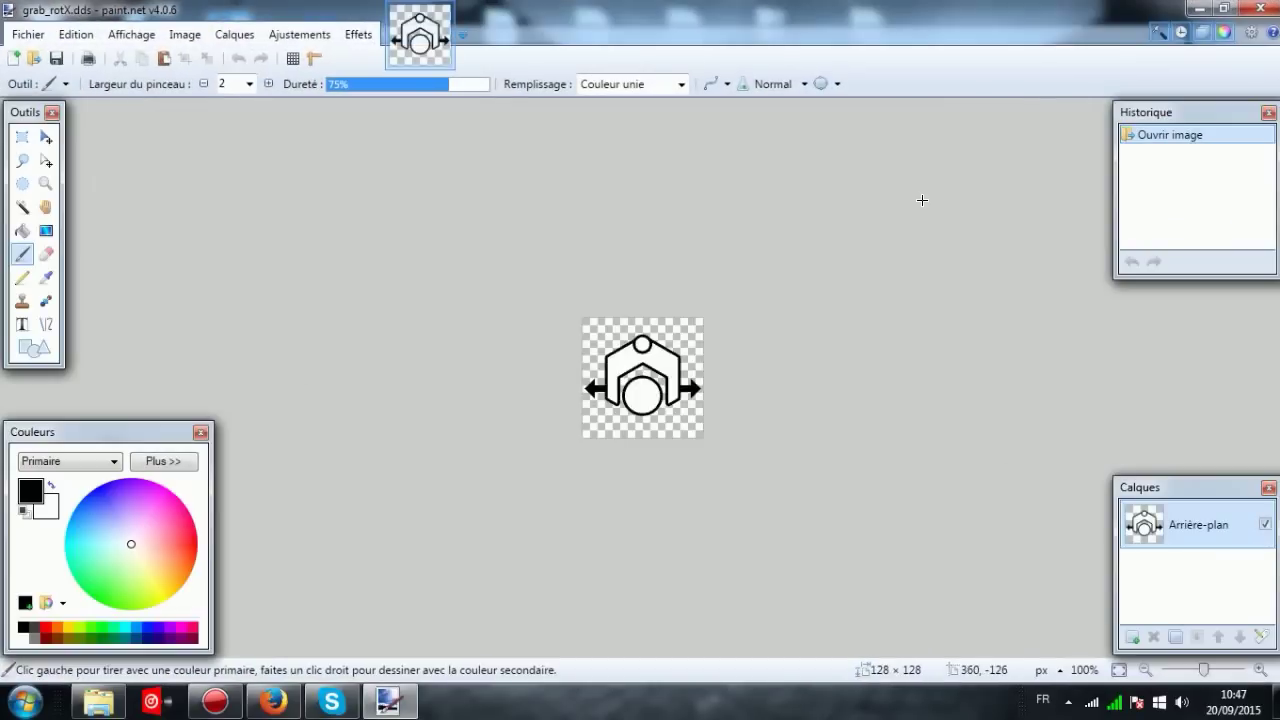
pyautogui.click(1262, 8)
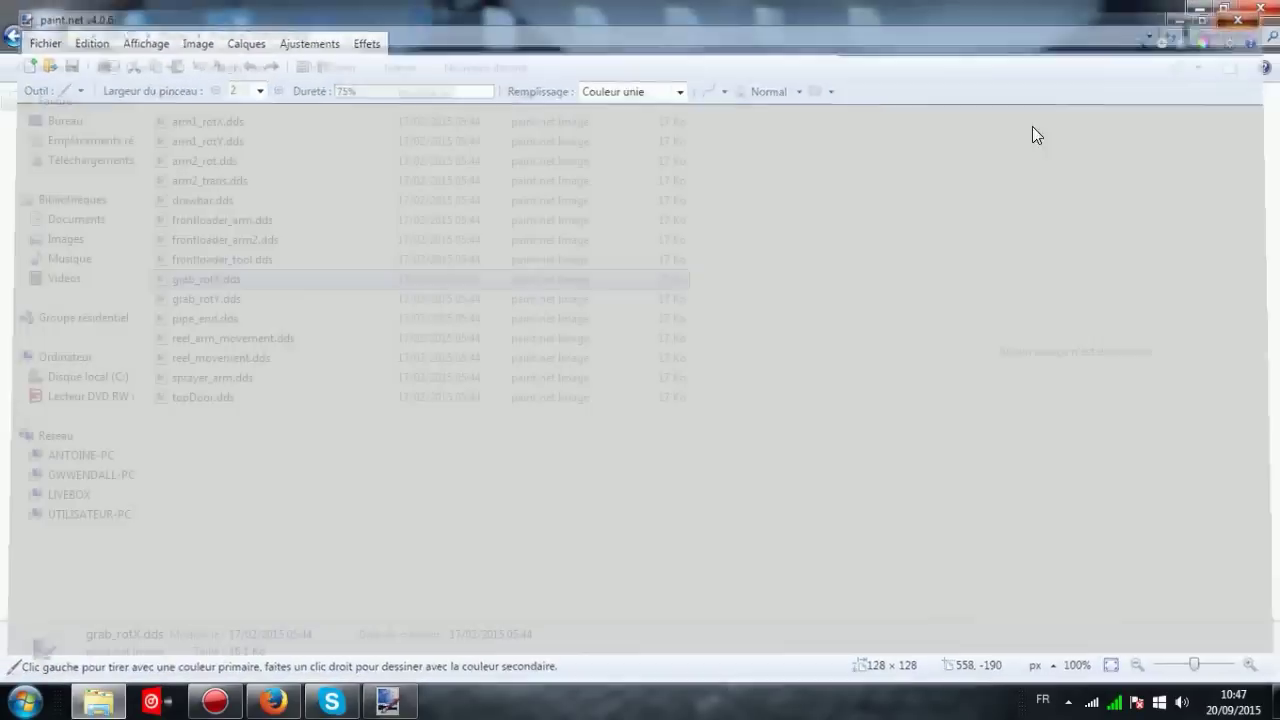
pyautogui.doubleClick(486, 294)
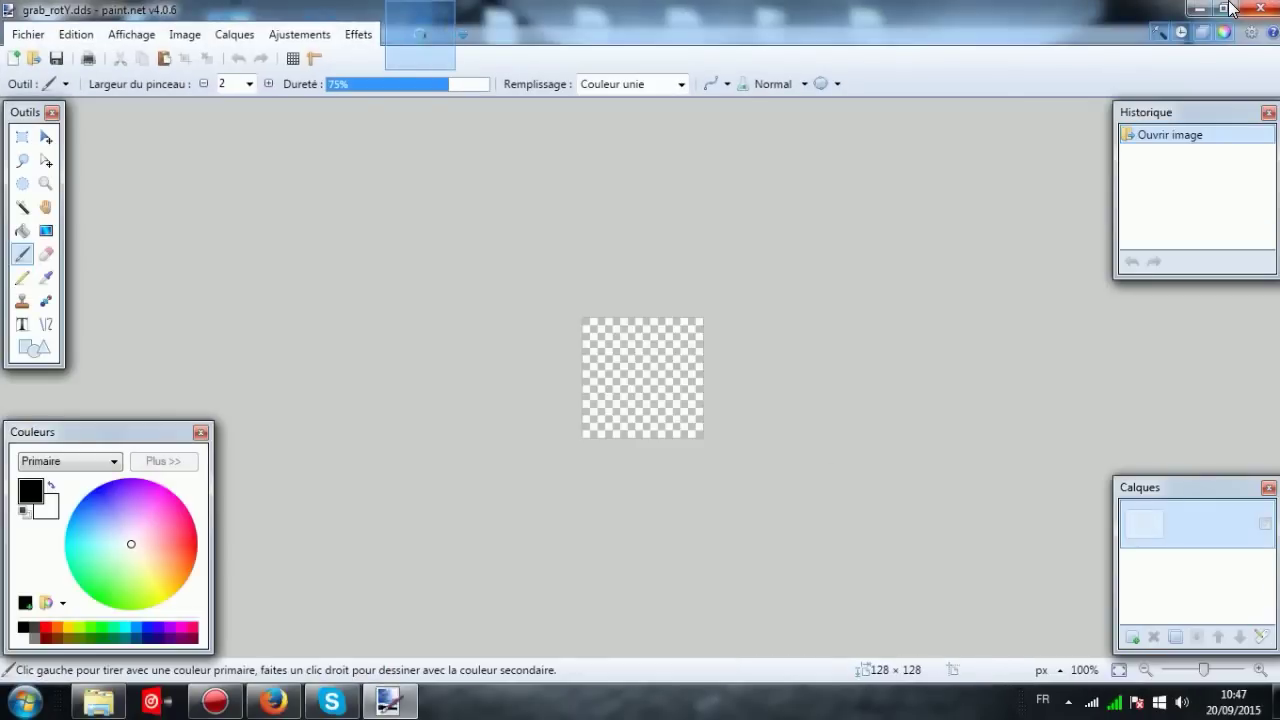
pyautogui.click(1256, 8)
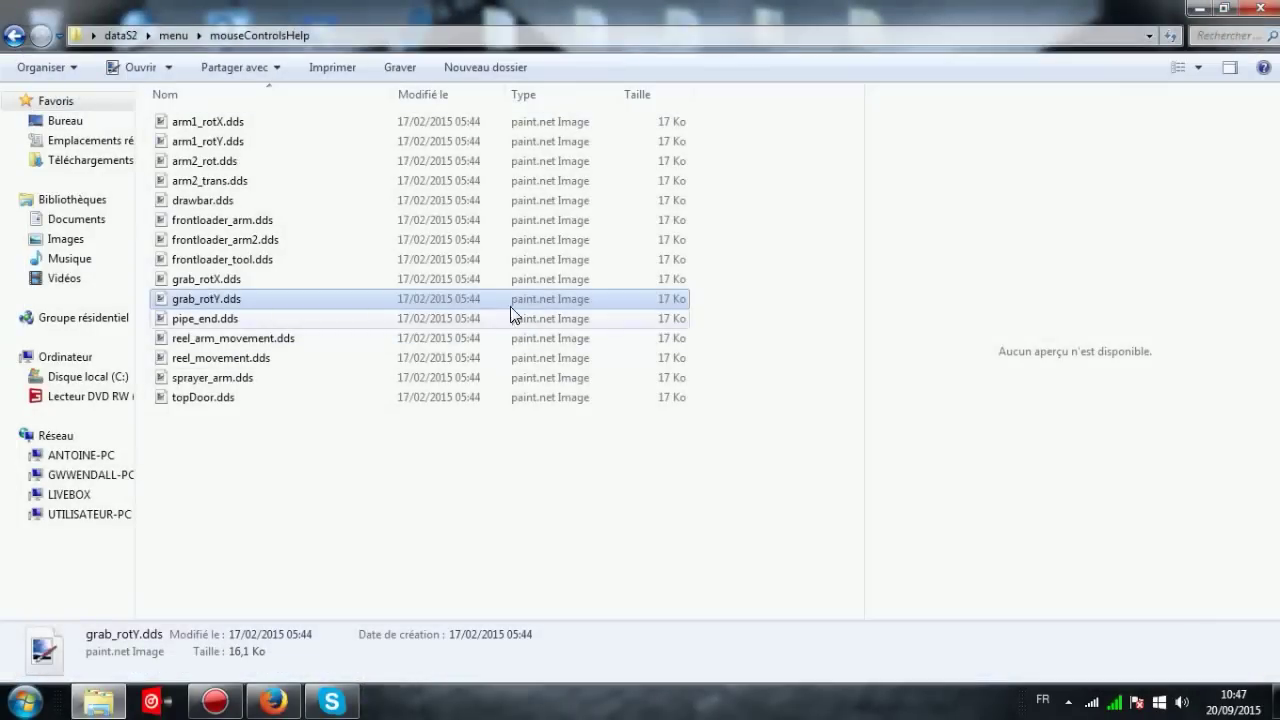
# - Return to the menu folder, view and close achievement_blank.dds, and look through the folder's file list
pyautogui.click(14, 35)
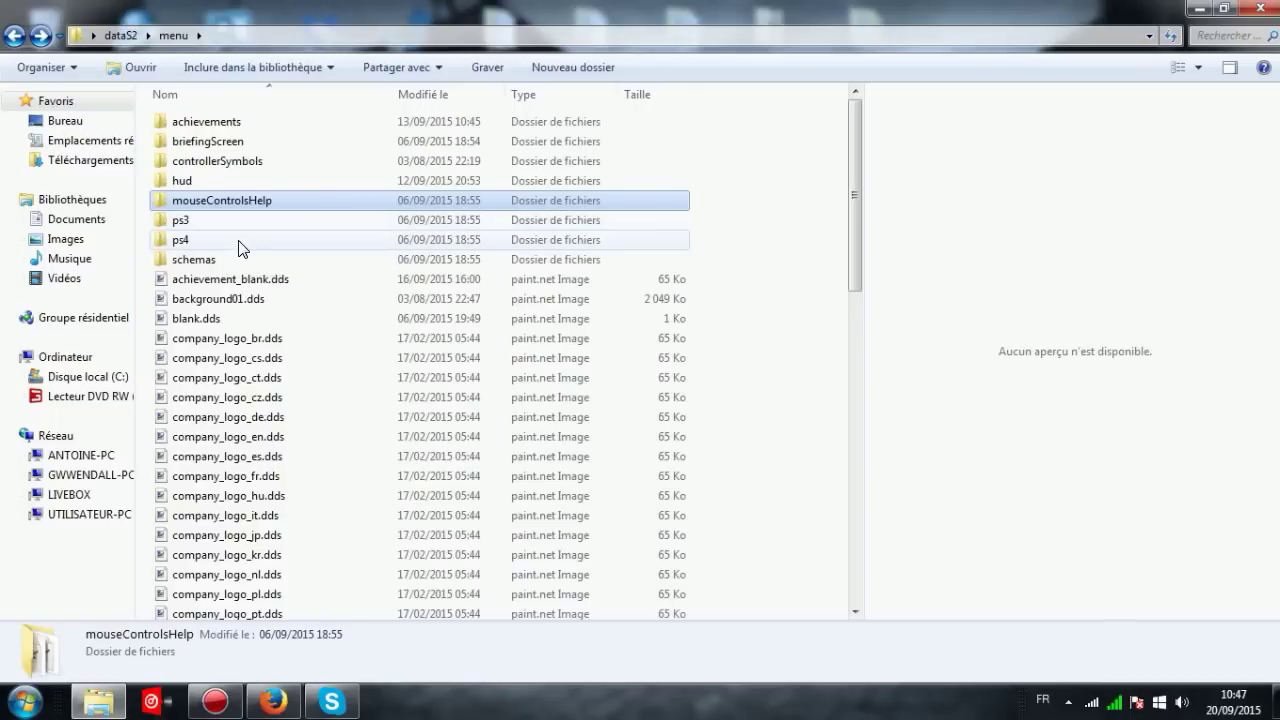
pyautogui.doubleClick(341, 278)
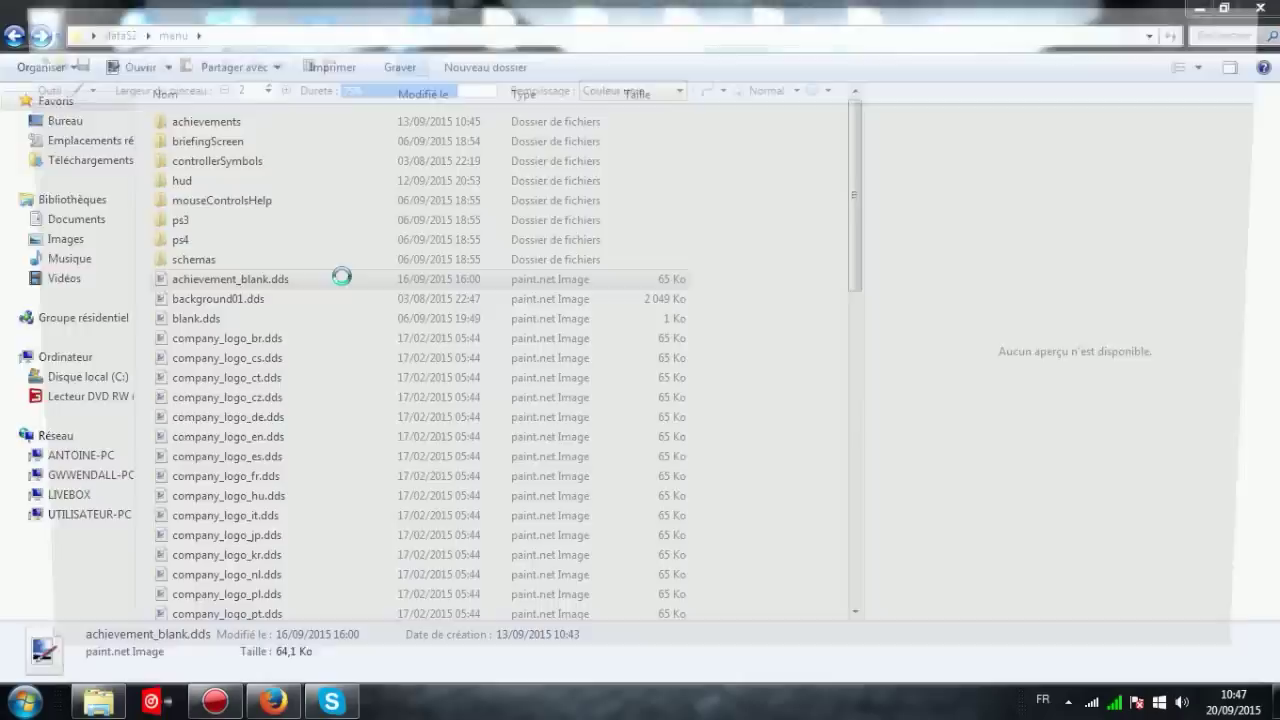
pyautogui.hotkey('alt', 'F4')
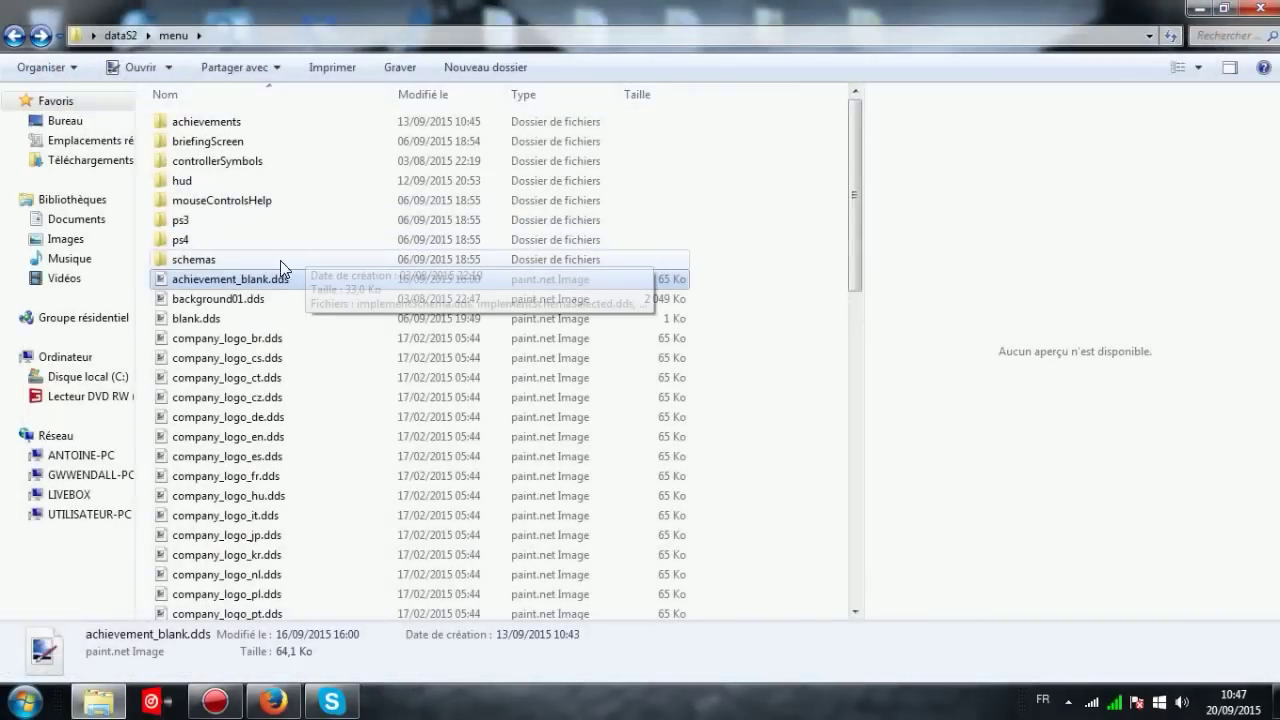
pyautogui.scroll(-8, 277, 306)
pyautogui.scroll(7, 290, 420)
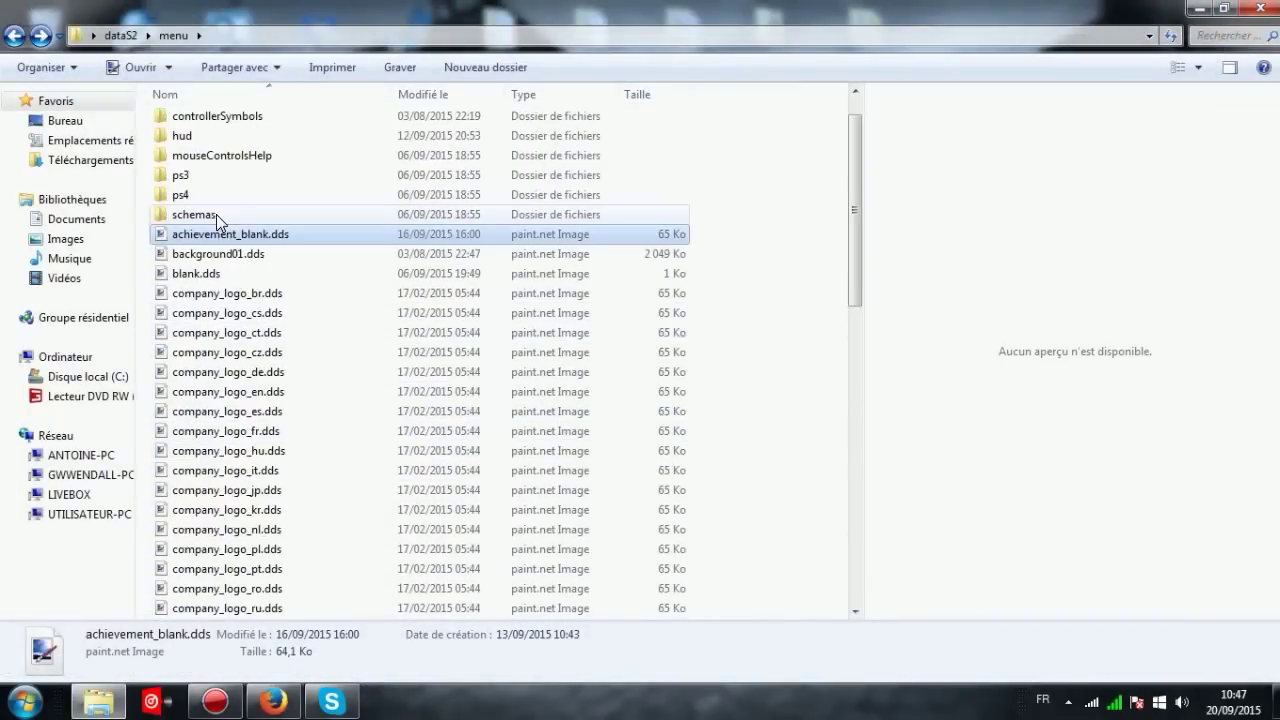
pyautogui.scroll(-9, 280, 455)
pyautogui.scroll(7, 288, 420)
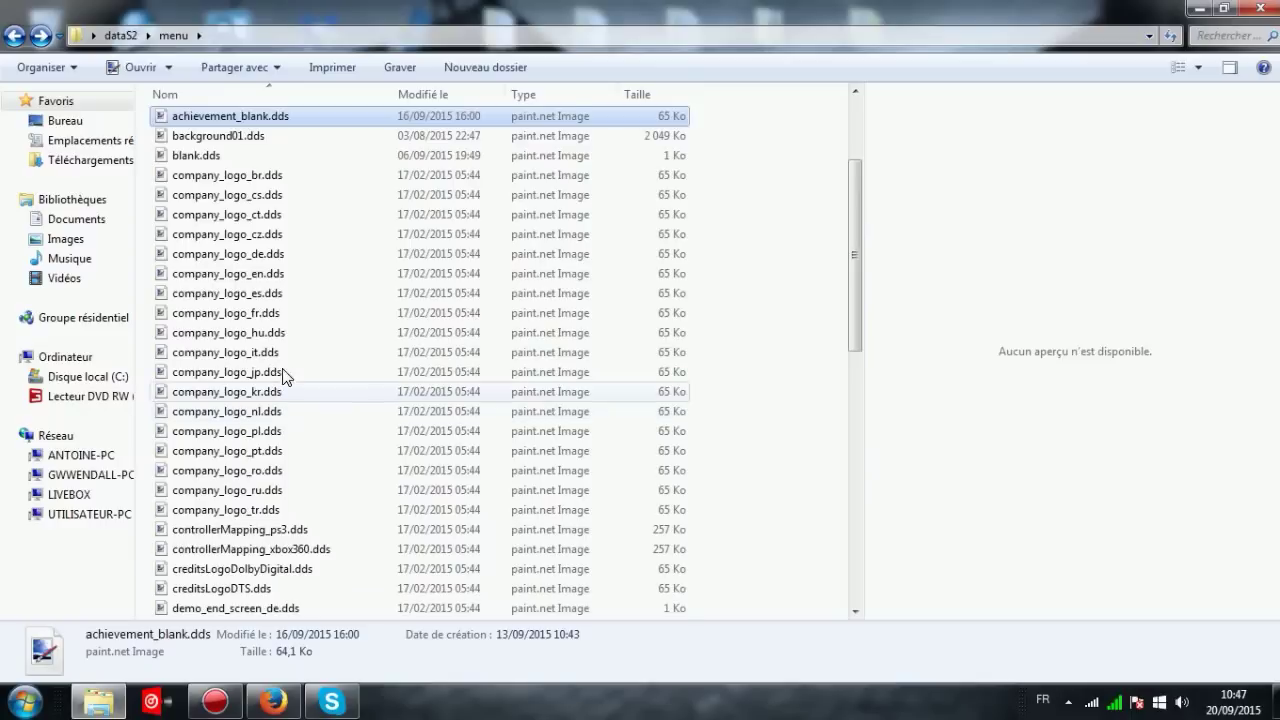
pyautogui.scroll(3, 288, 386)
# - Open the schemas subfolder and view implementSchema.dds and vehicleSchema.dds in paint.net, closing each image
pyautogui.doubleClick(245, 260)
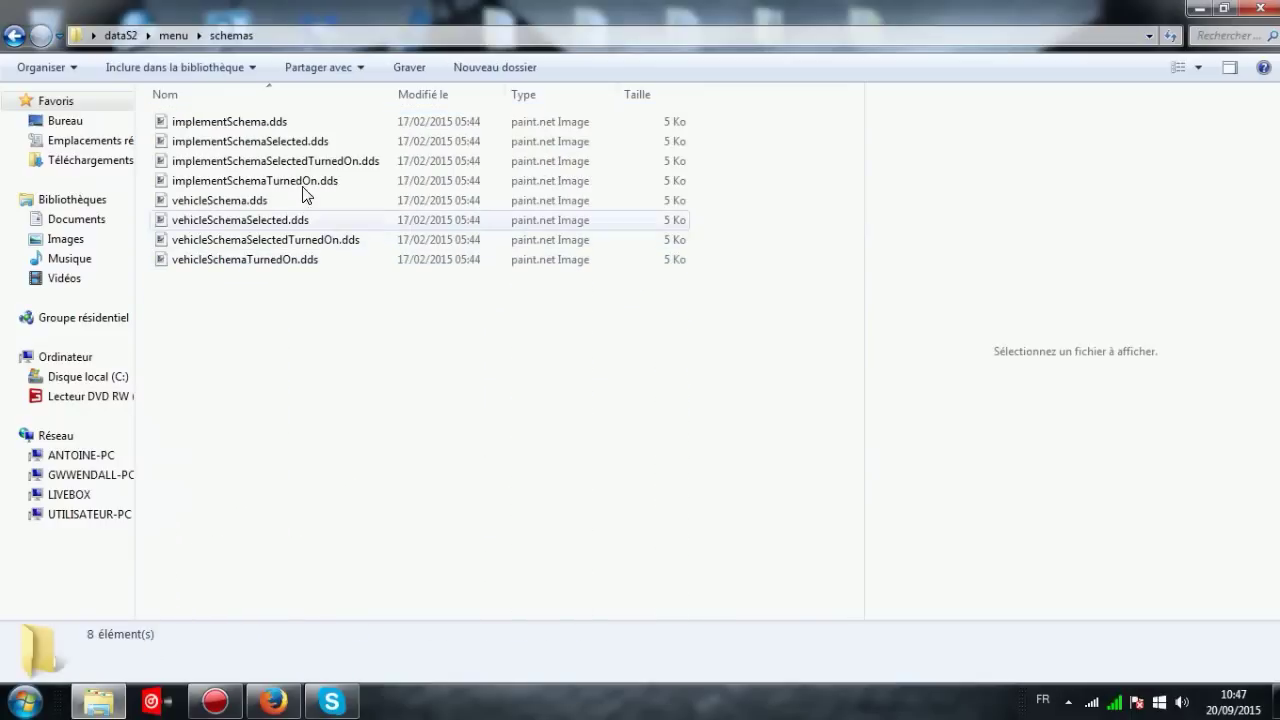
pyautogui.doubleClick(305, 121)
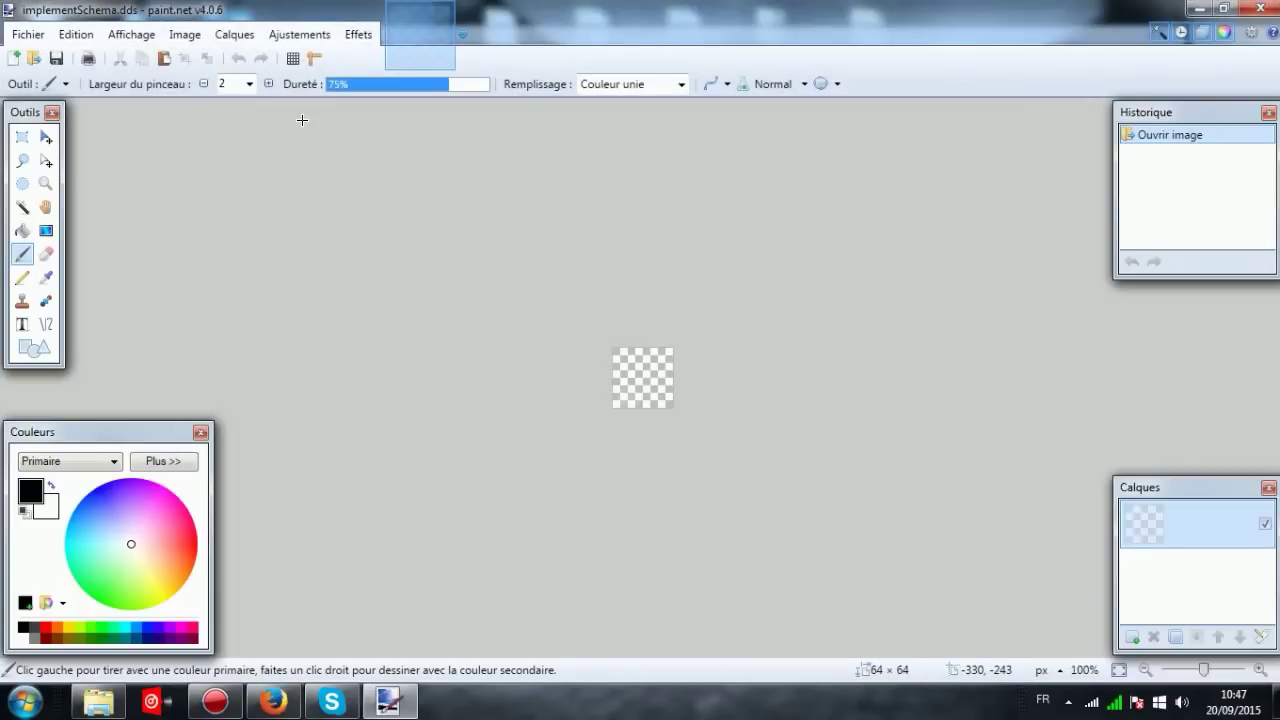
pyautogui.click(1257, 8)
pyautogui.doubleClick(431, 200)
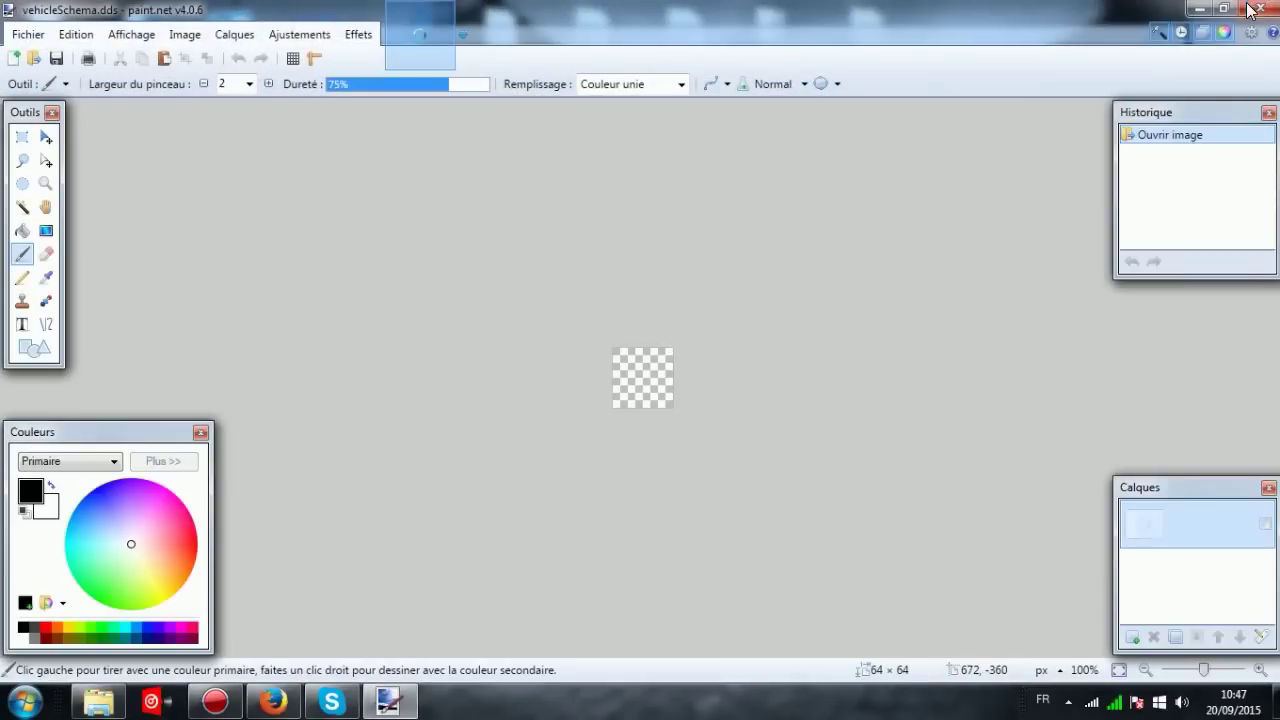
pyautogui.click(1252, 9)
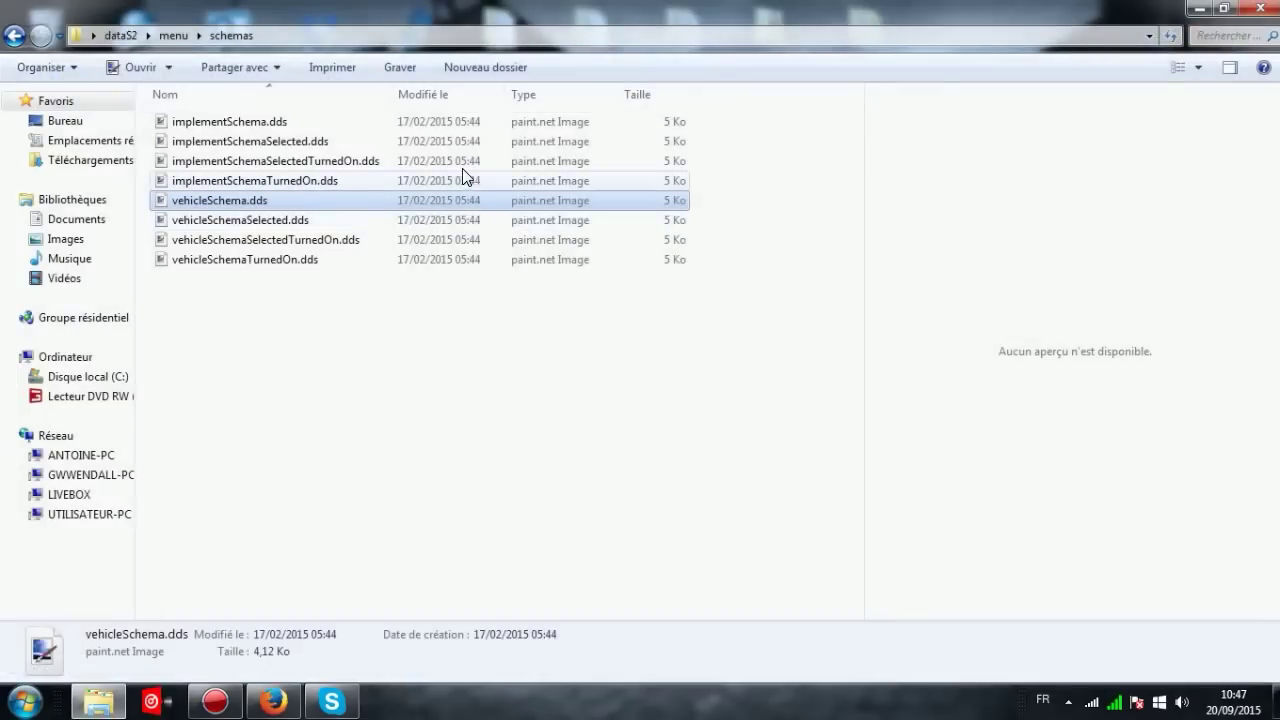
# - View implementSchemaTurnedOn.dds and vehicleSchemaTurnedOn.dds in paint.net, closing each image
pyautogui.click(463, 164)
pyautogui.doubleClick(462, 180)
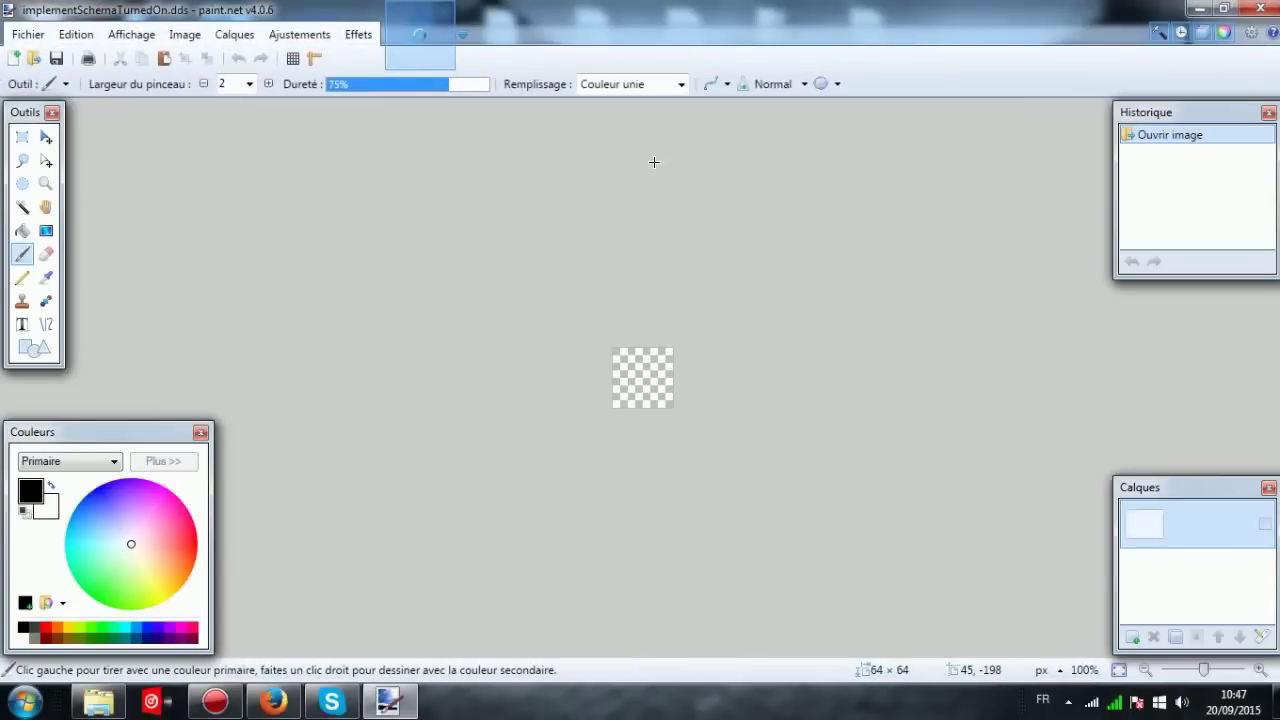
pyautogui.click(1257, 8)
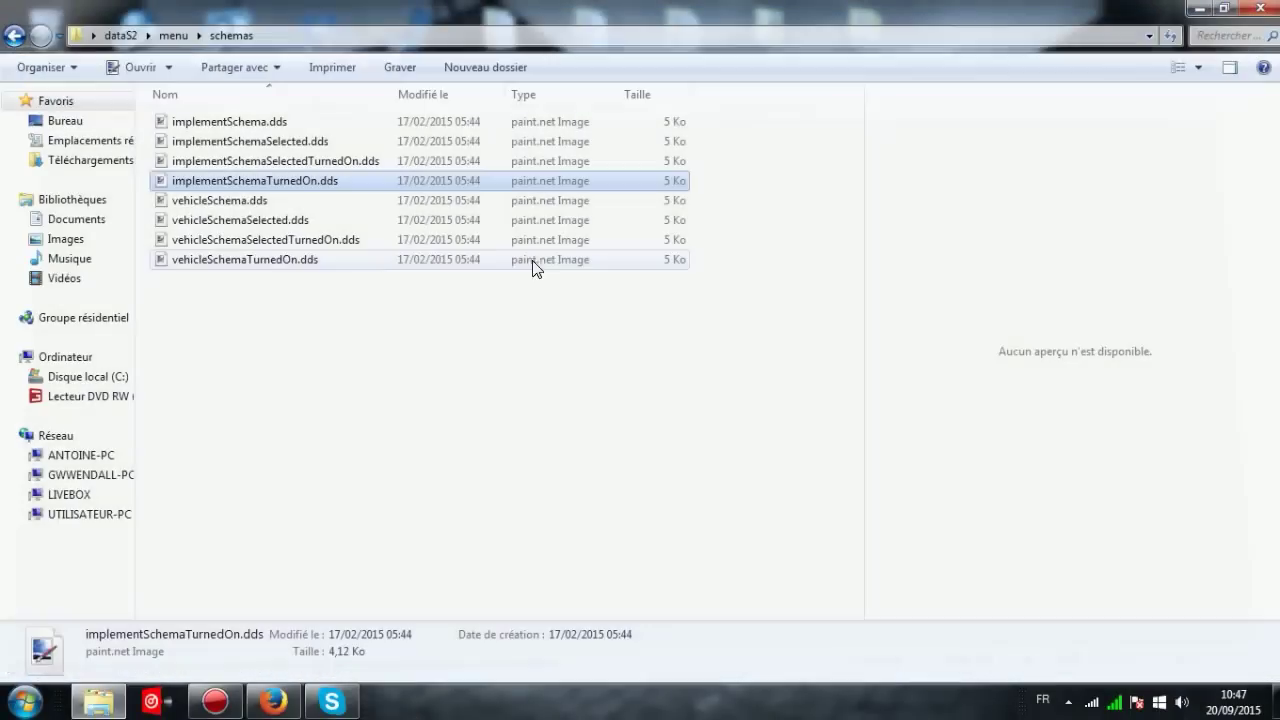
pyautogui.doubleClick(423, 257)
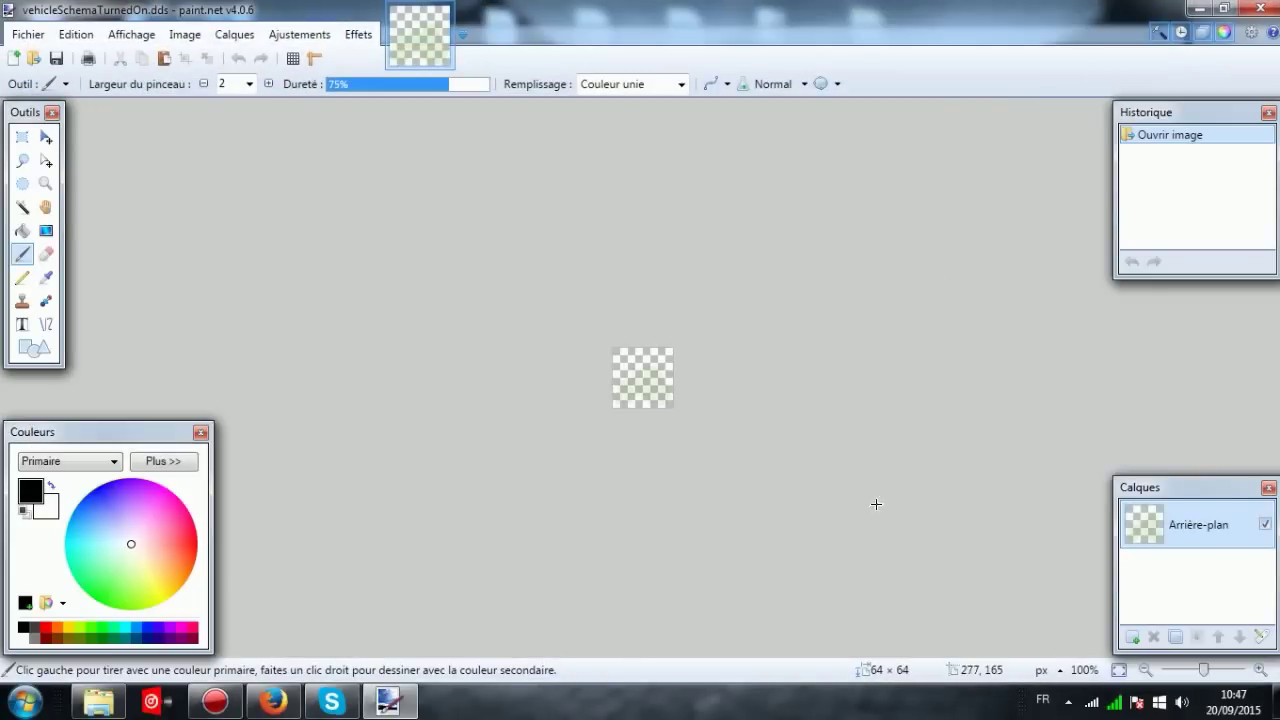
pyautogui.click(1257, 8)
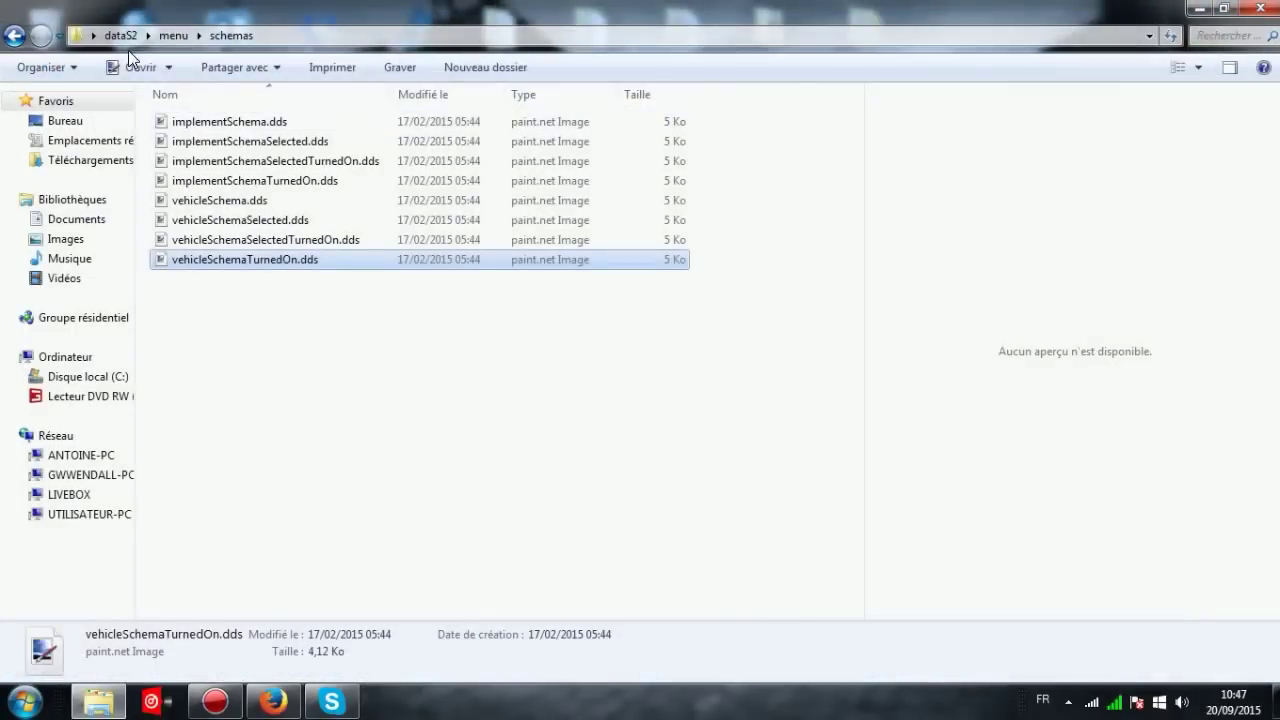
# - Go back to the menu folder and view achievement_blank.dds, background01.dds and blank.dds in paint.net, closing each image
pyautogui.click(17, 38)
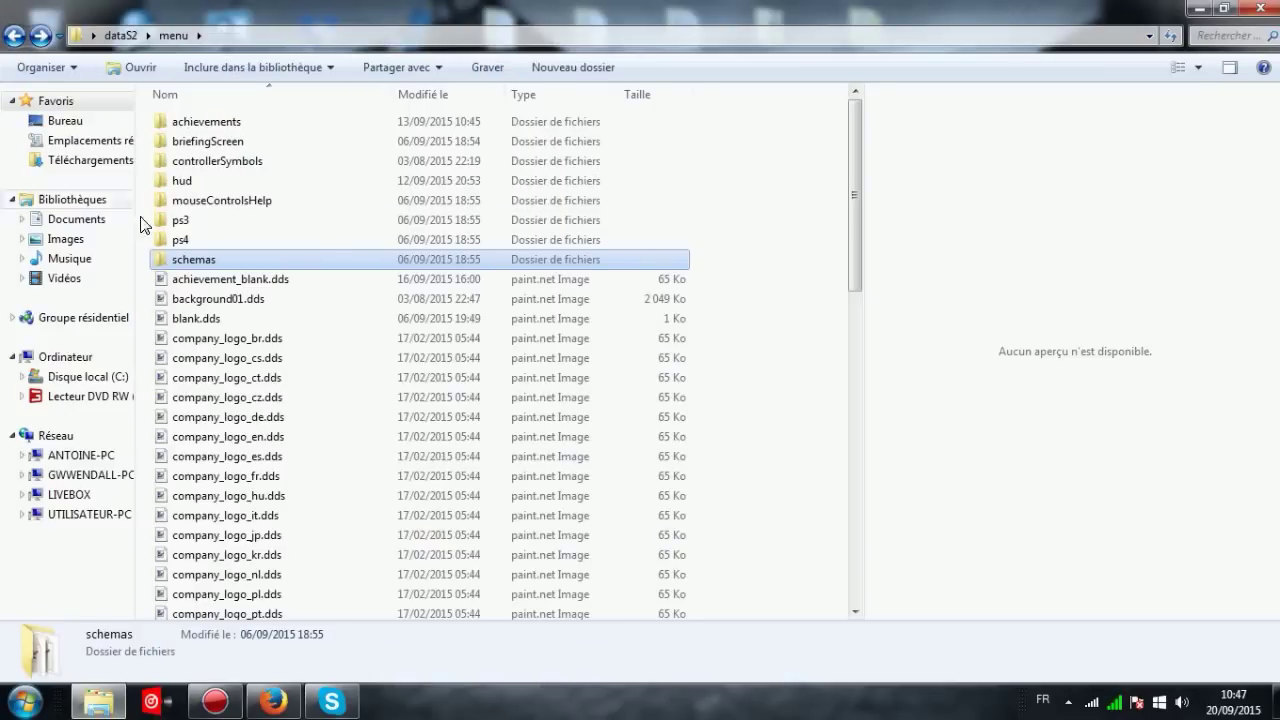
pyautogui.doubleClick(198, 280)
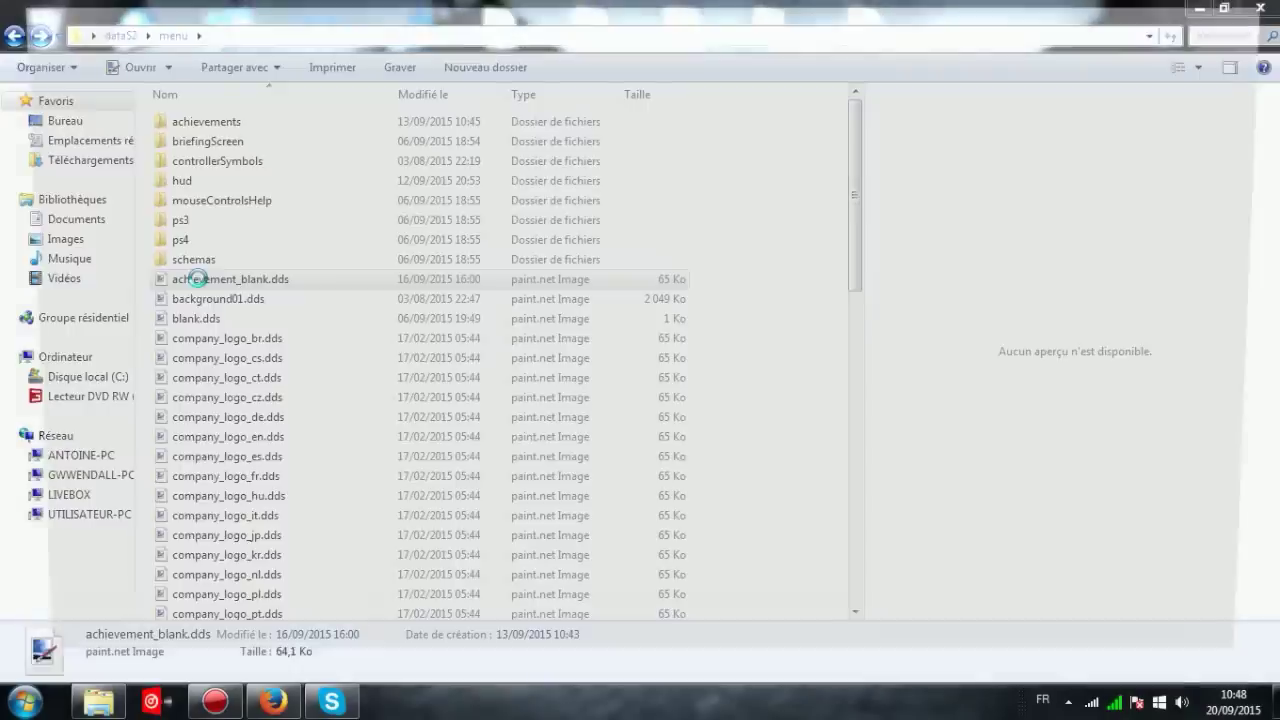
pyautogui.hotkey('alt', 'F4')
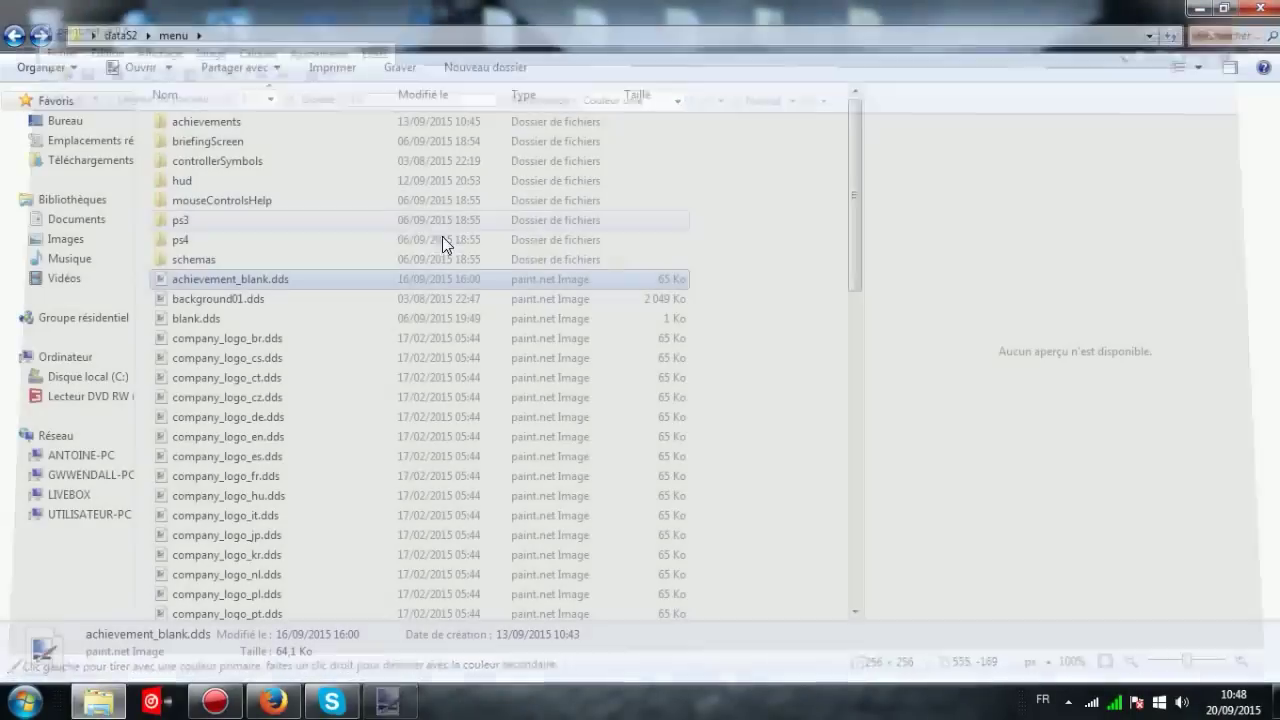
pyautogui.click(333, 302)
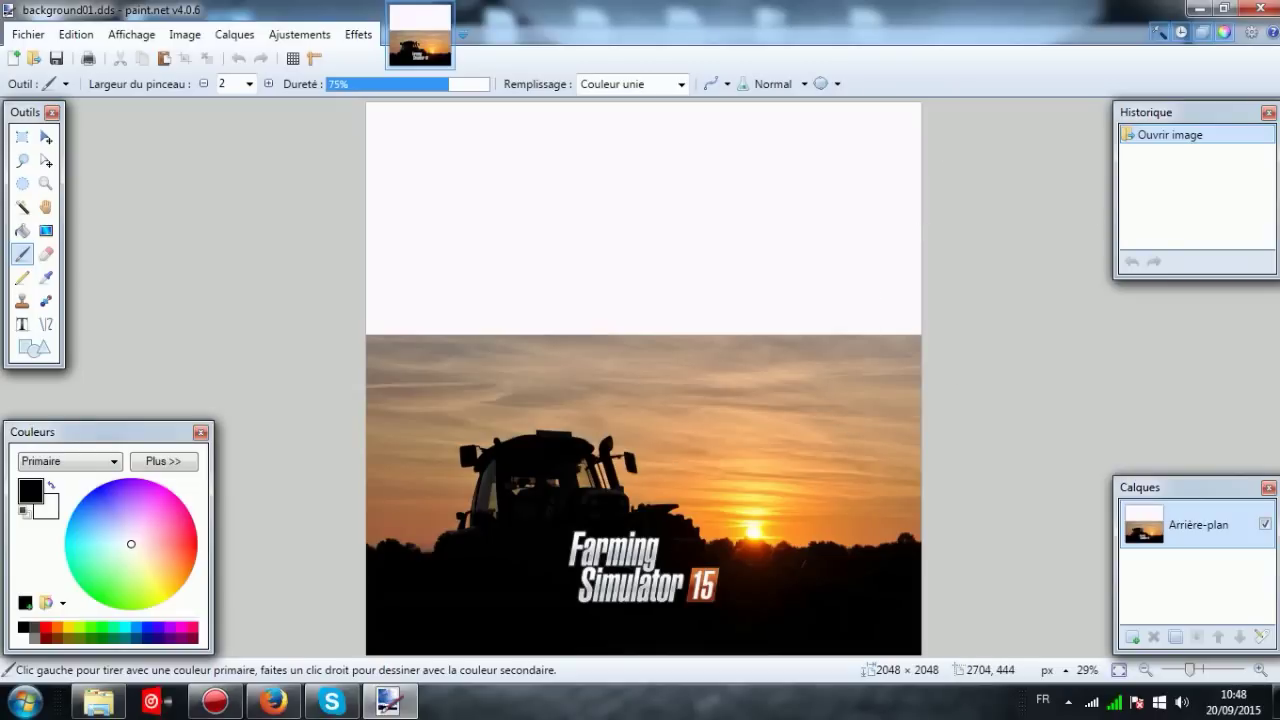
pyautogui.click(1256, 8)
pyautogui.doubleClick(200, 318)
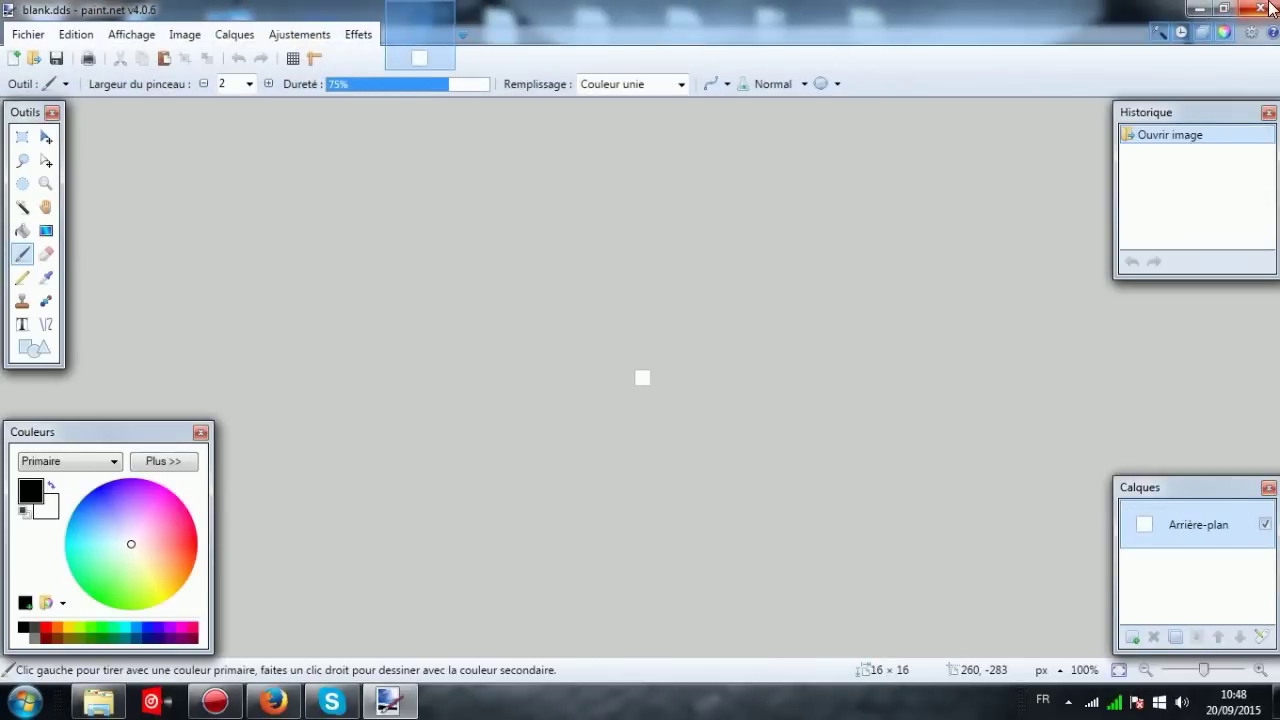
pyautogui.click(1268, 7)
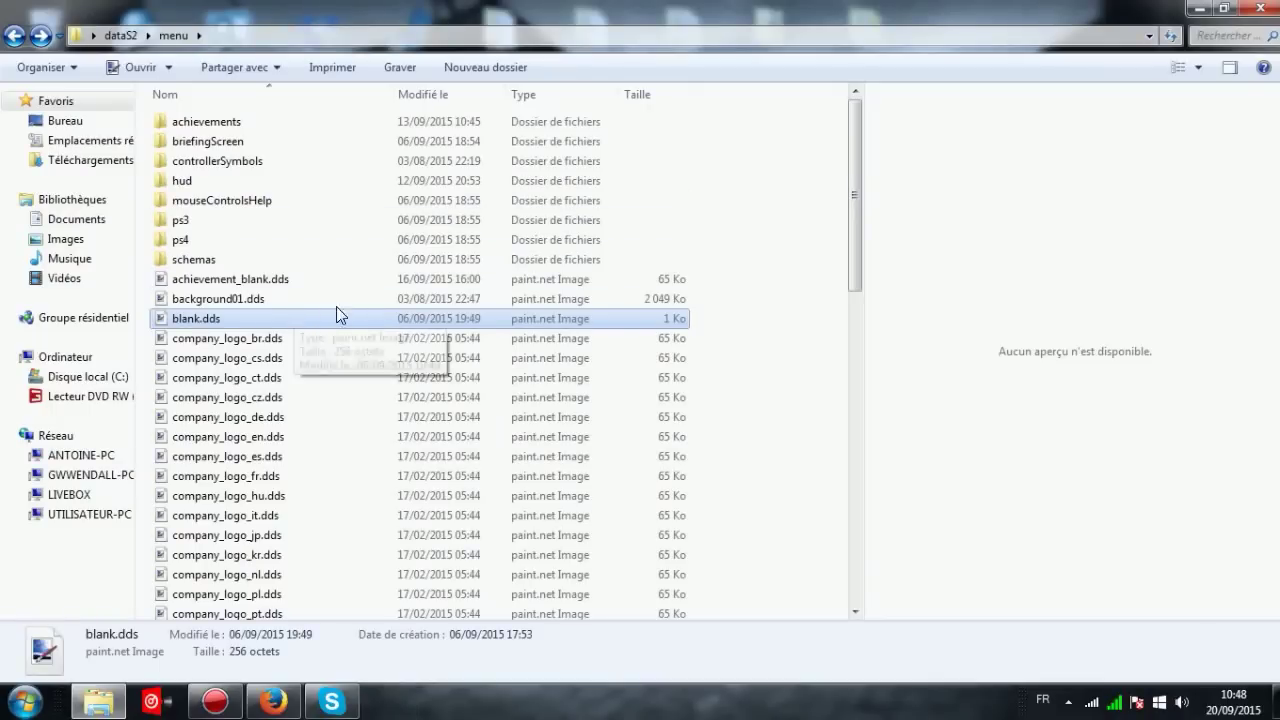
# - Look through the menu folder's full file list, then view white.dds in paint.net and close it
pyautogui.moveTo(855, 268); pyautogui.dragTo(844, 586)
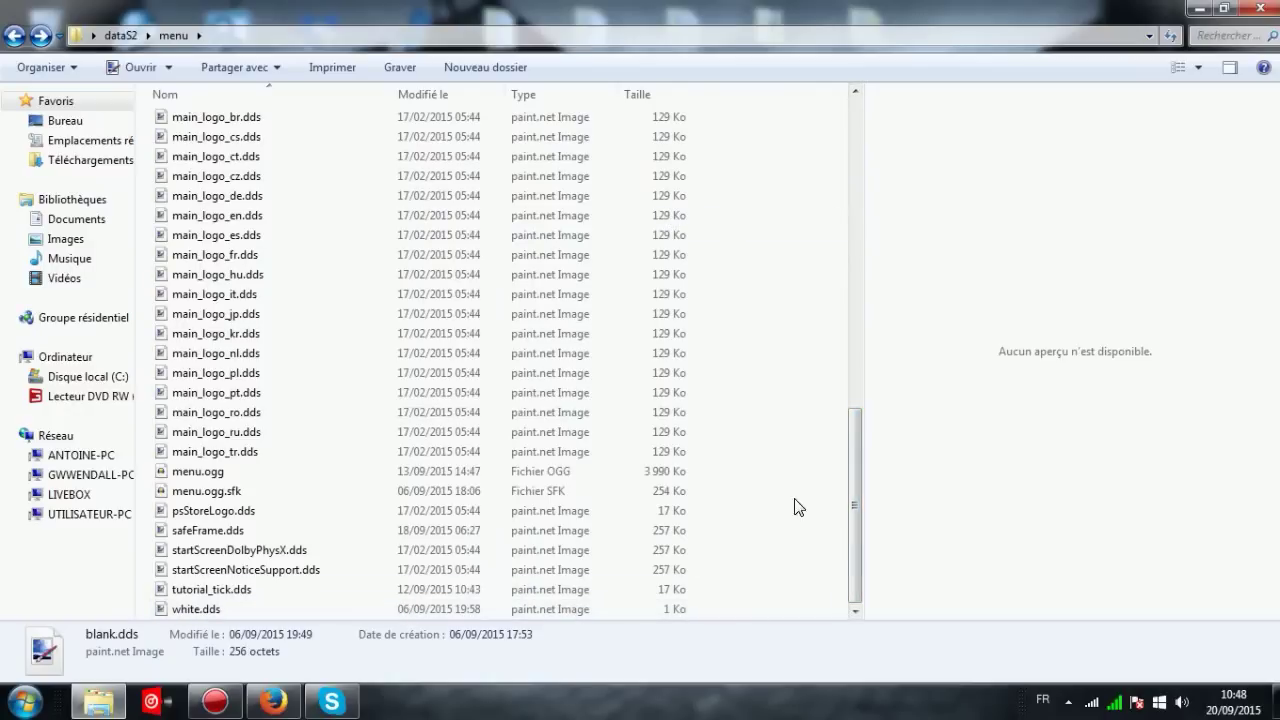
pyautogui.moveTo(856, 474); pyautogui.dragTo(855, 100)
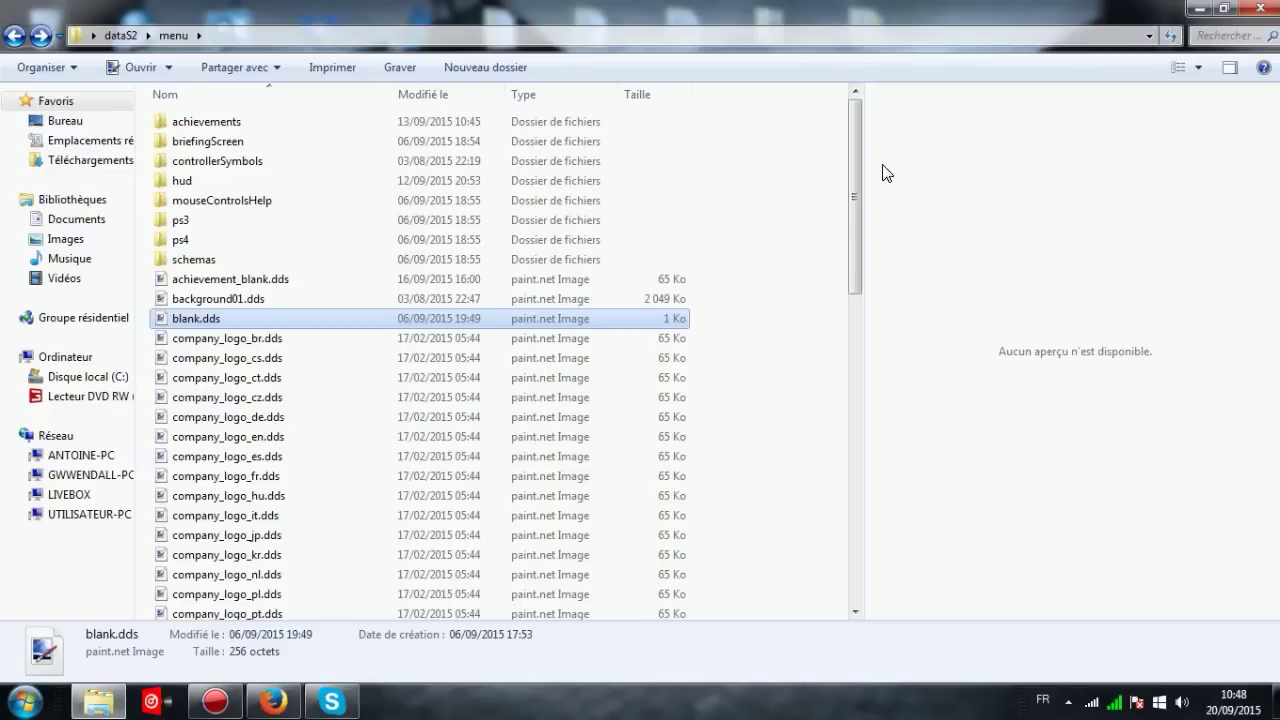
pyautogui.moveTo(860, 162); pyautogui.dragTo(794, 514)
pyautogui.doubleClick(214, 526)
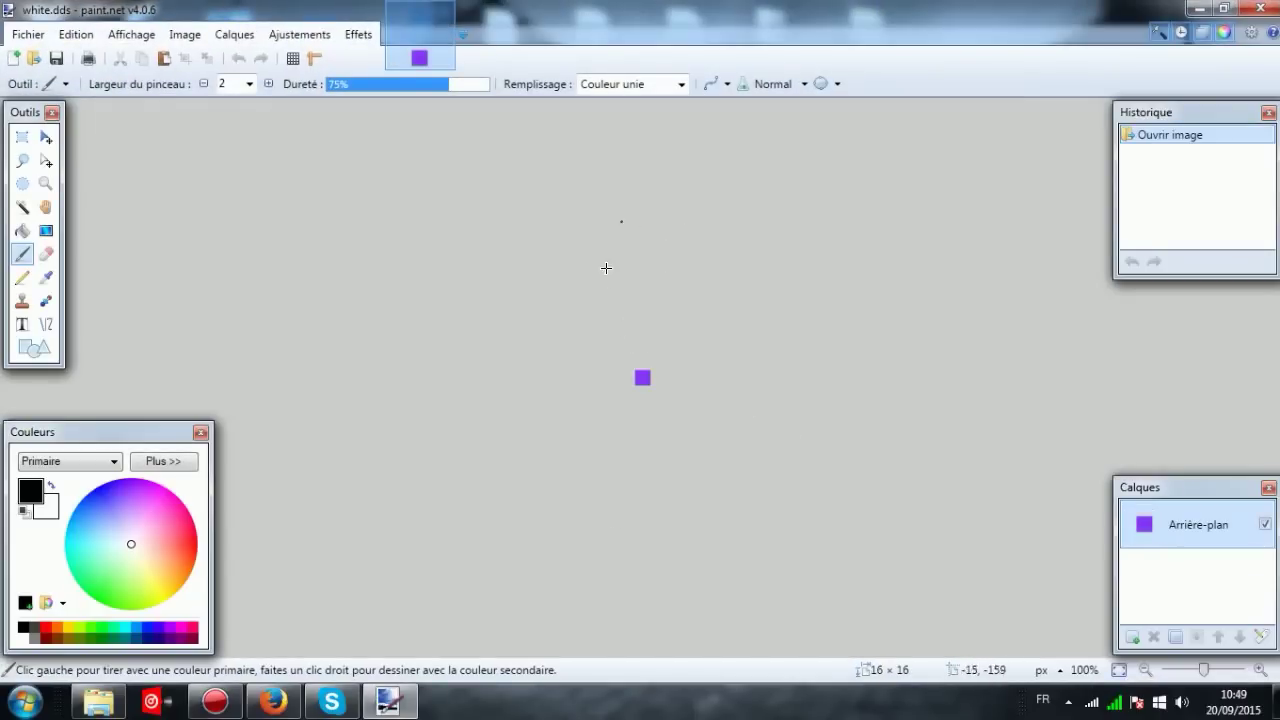
pyautogui.click(1253, 8)
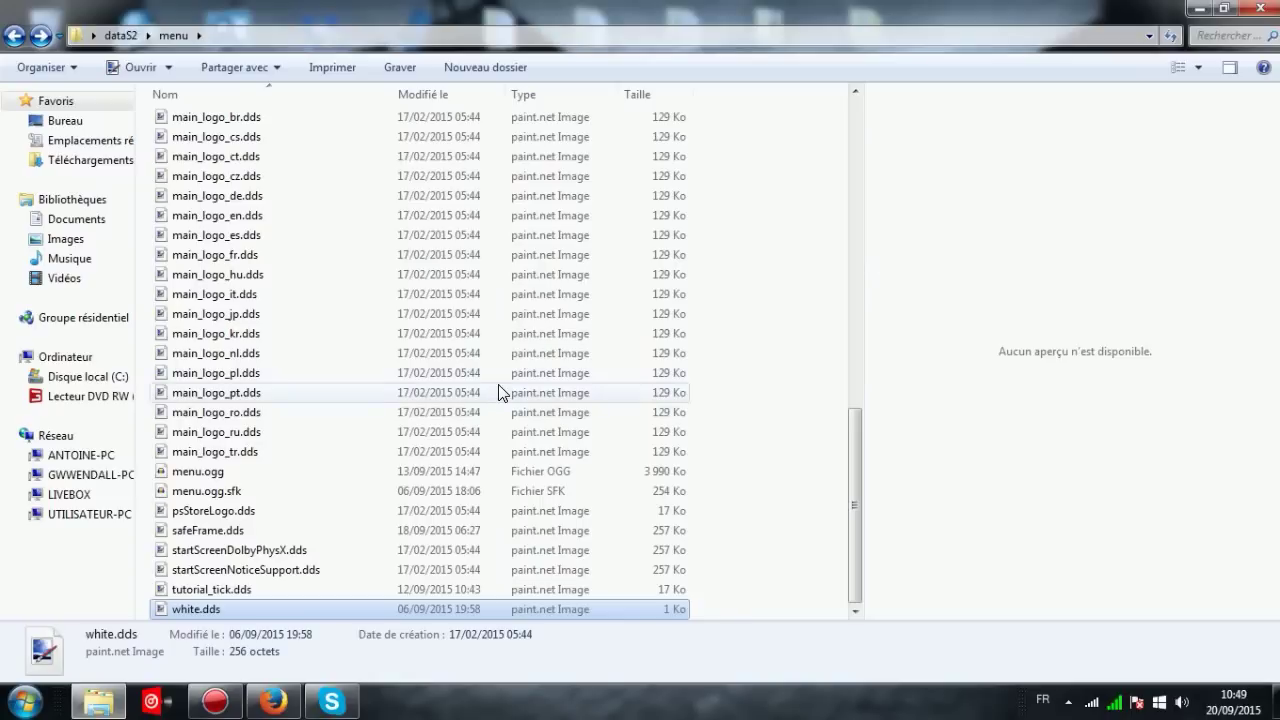
# - Browse the company_logo files in the menu folder and view company_logo_fr.dds in paint.net, closing the image
pyautogui.scroll(14, 500, 390)
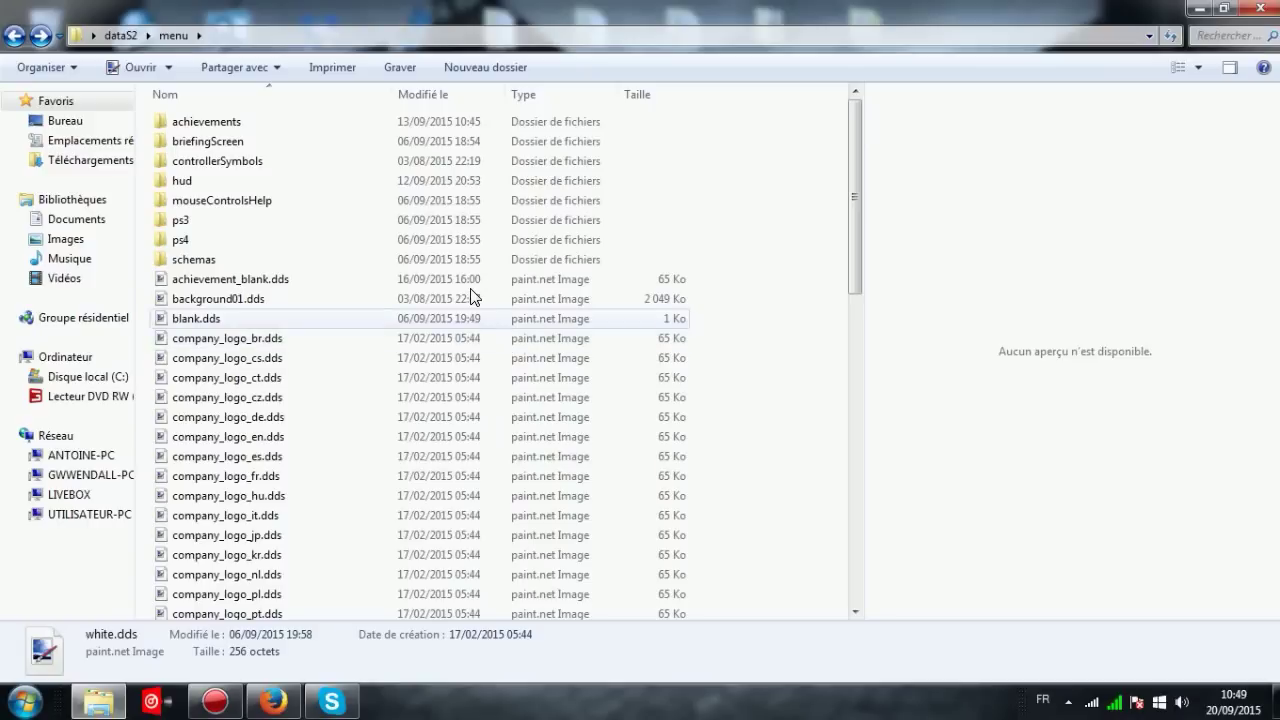
pyautogui.scroll(-4, 430, 548)
pyautogui.scroll(3, 430, 470)
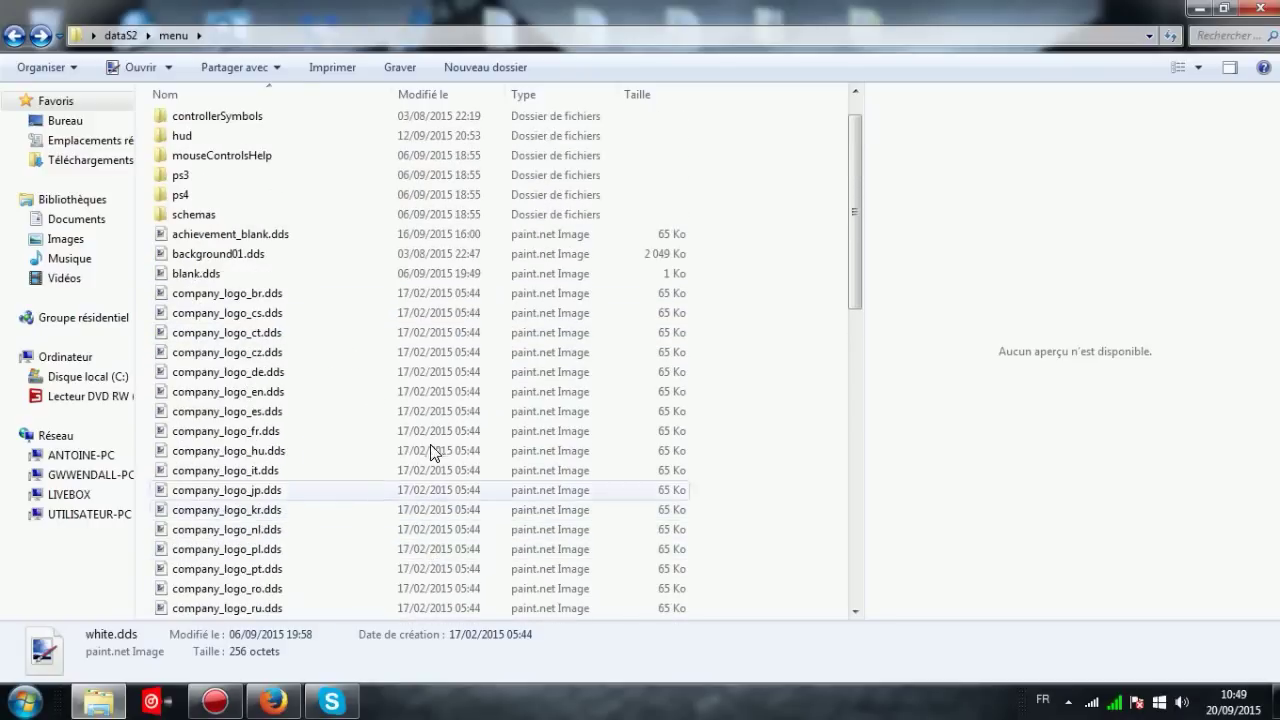
pyautogui.scroll(-2, 333, 425)
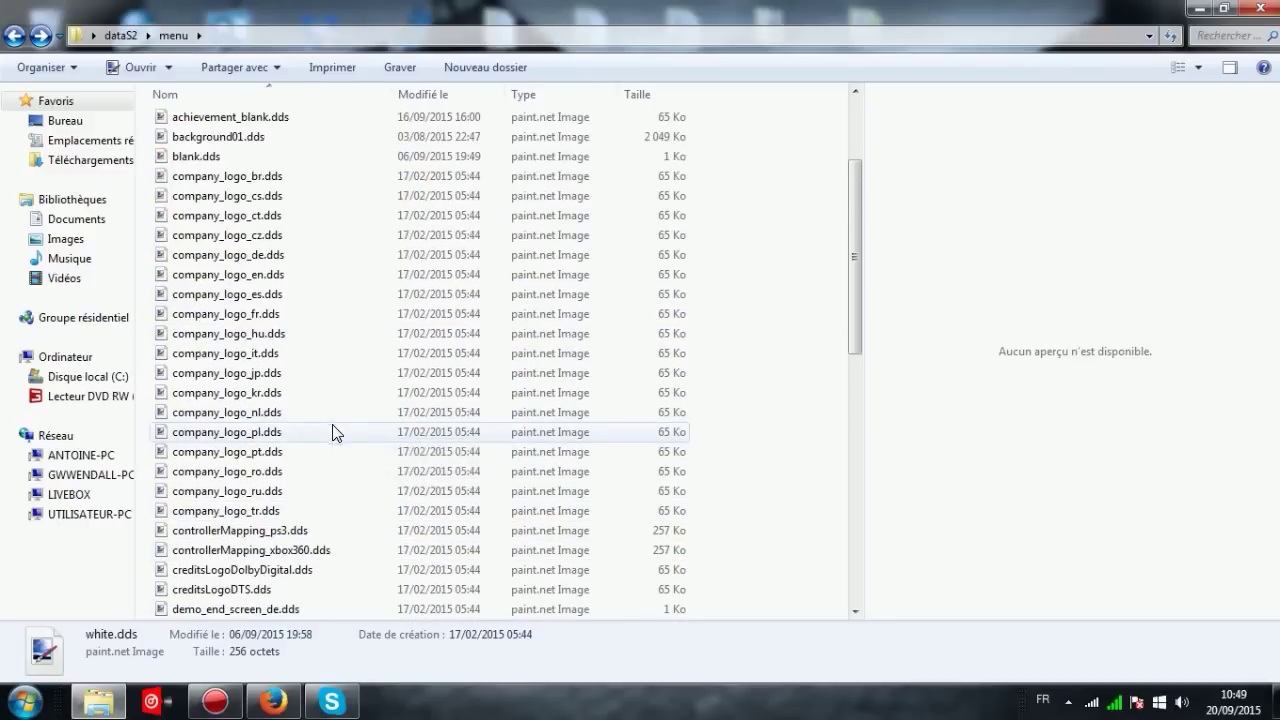
pyautogui.scroll(1, 330, 434)
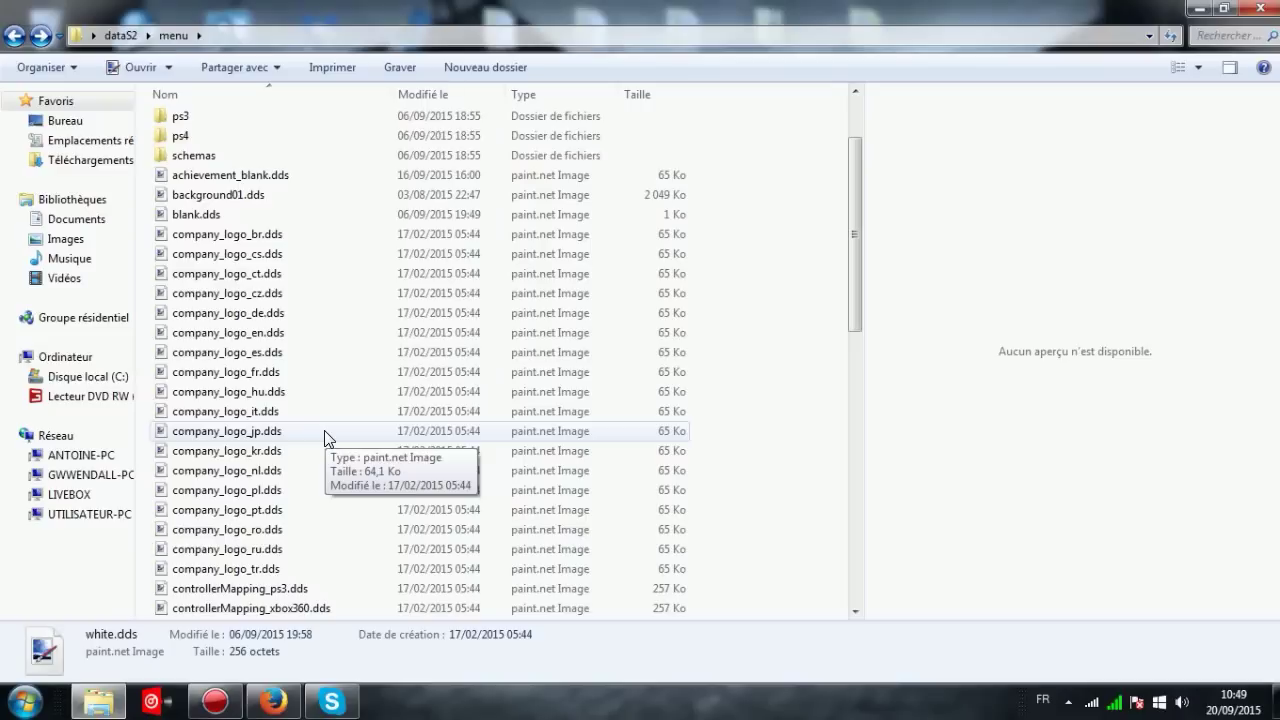
pyautogui.scroll(2, 337, 403)
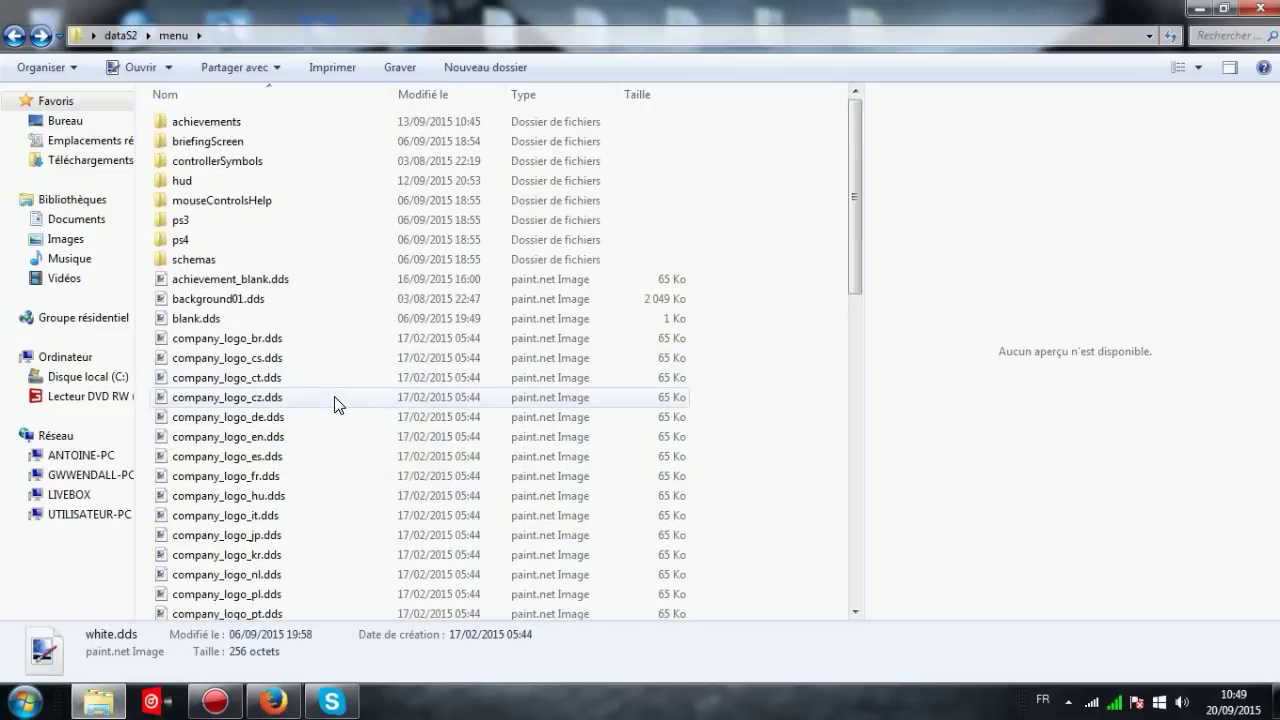
pyautogui.scroll(-1, 335, 403)
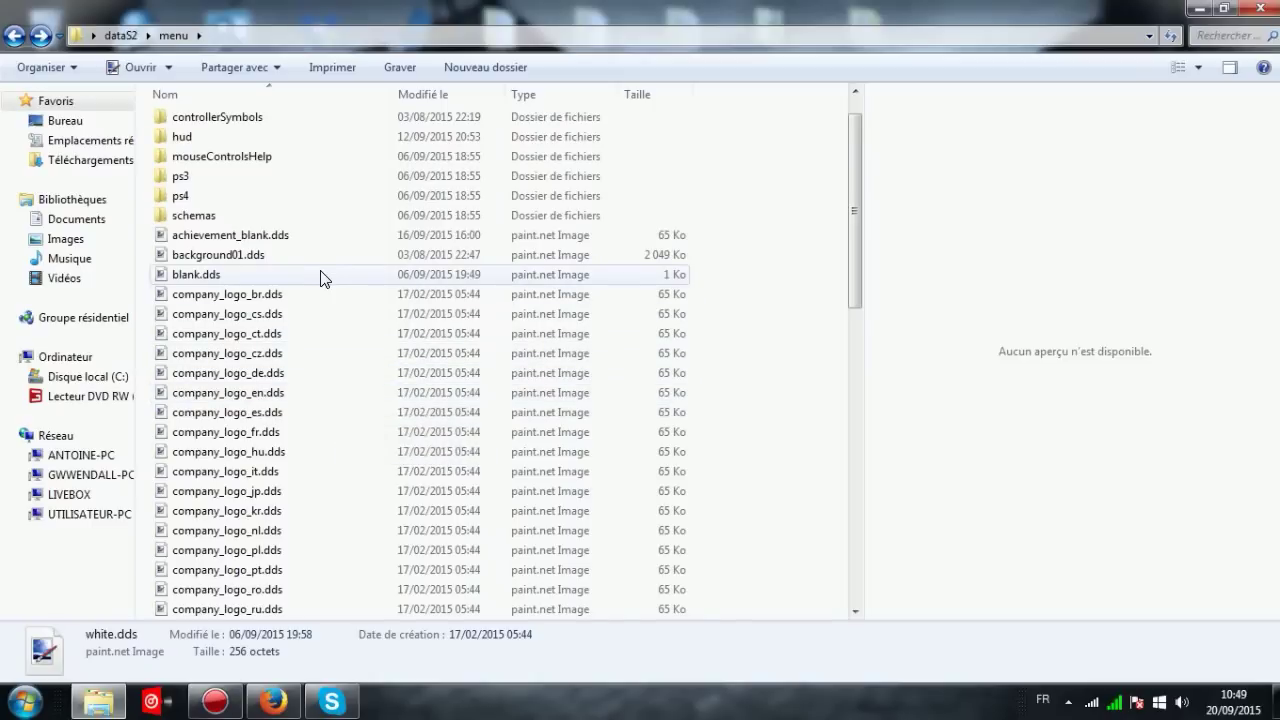
pyautogui.doubleClick(306, 432)
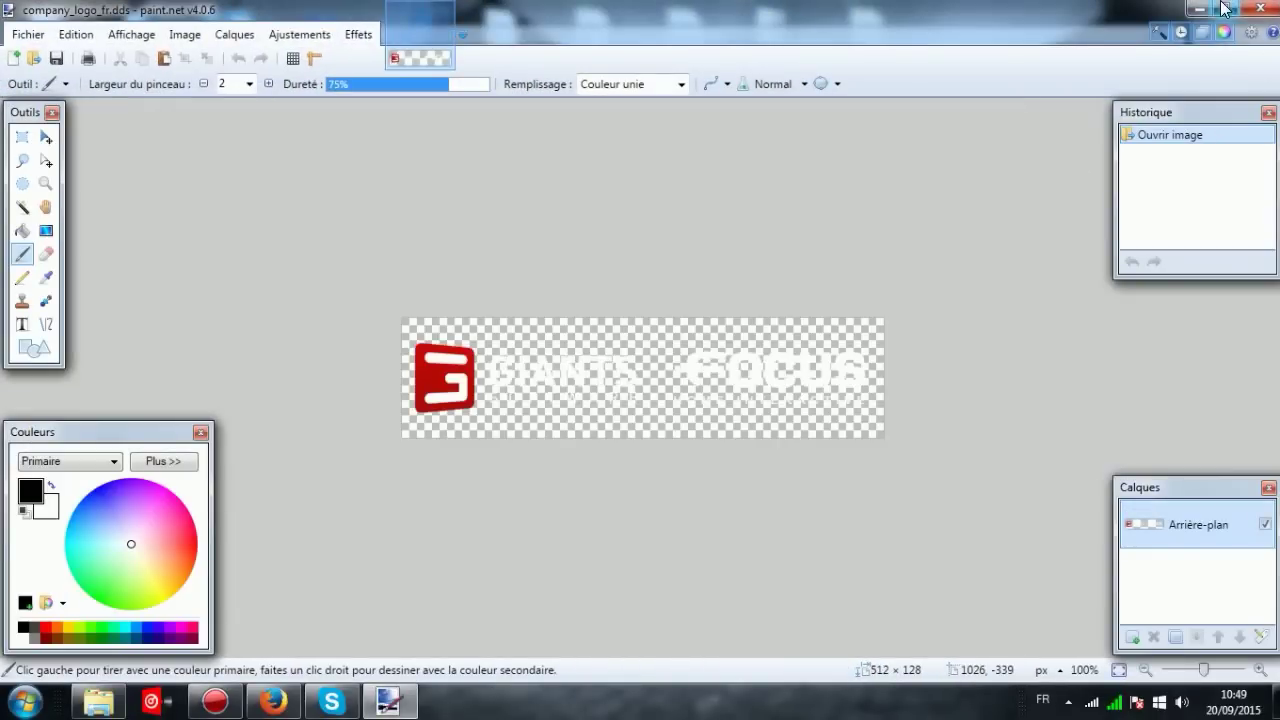
pyautogui.click(1253, 8)
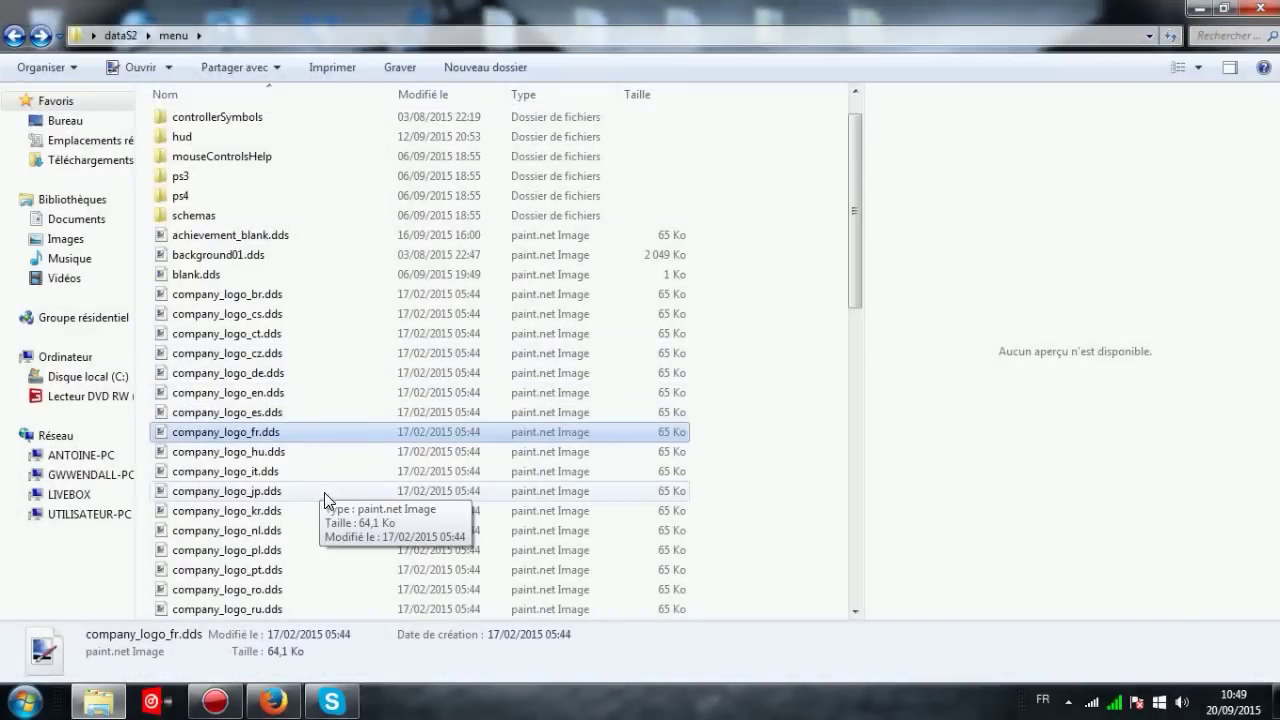
# - Compare company_logo_ro.dds with company_logo_br.dds in paint.net, reopening the ro version and closing each image
pyautogui.doubleClick(300, 587)
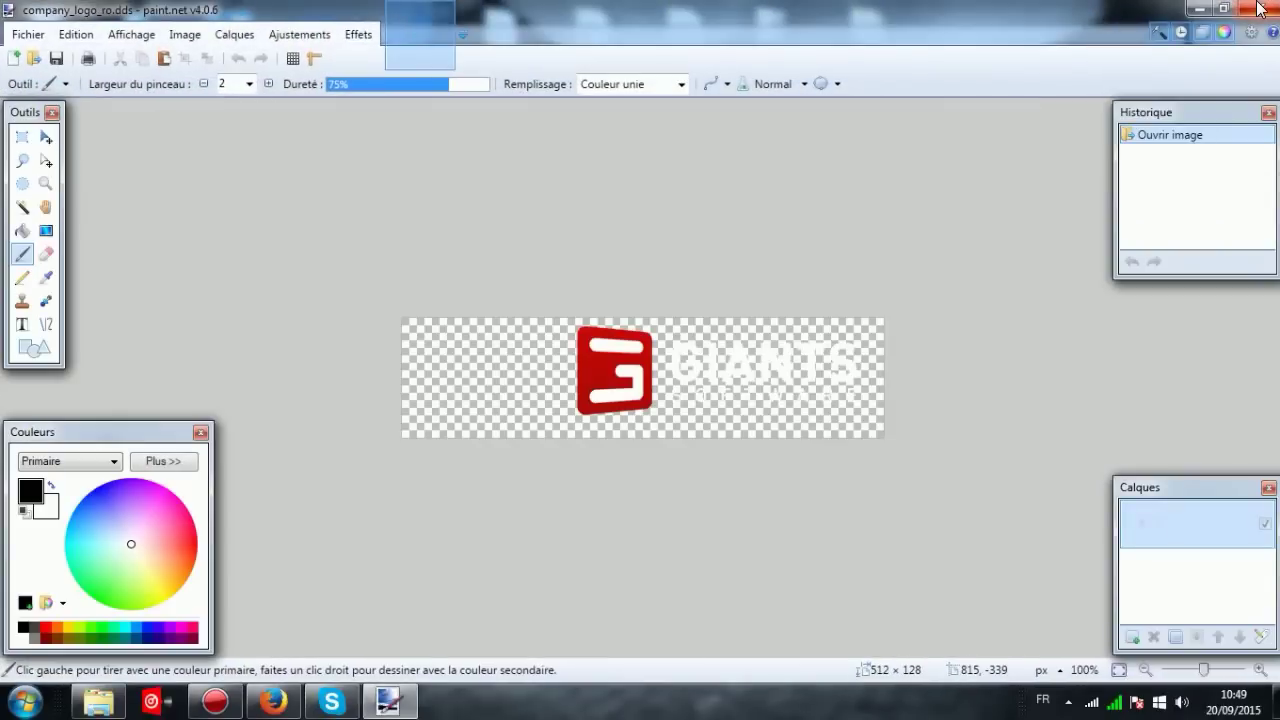
pyautogui.click(1258, 9)
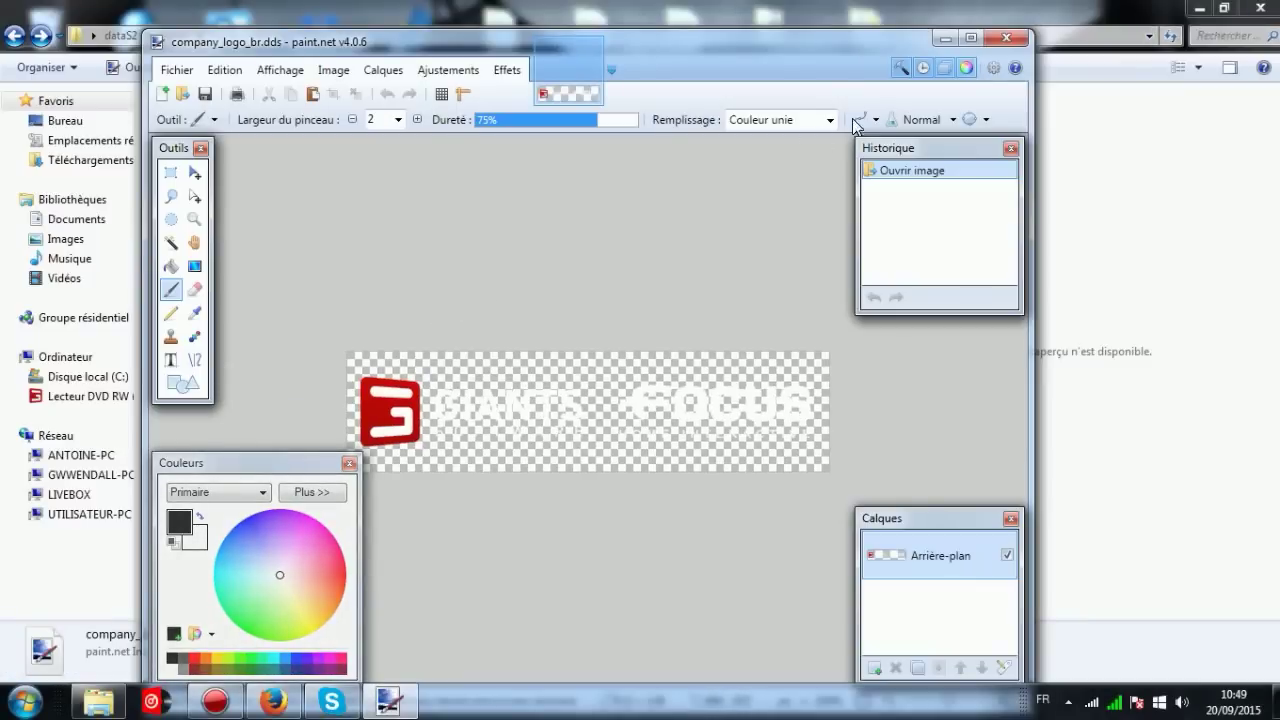
pyautogui.click(990, 37)
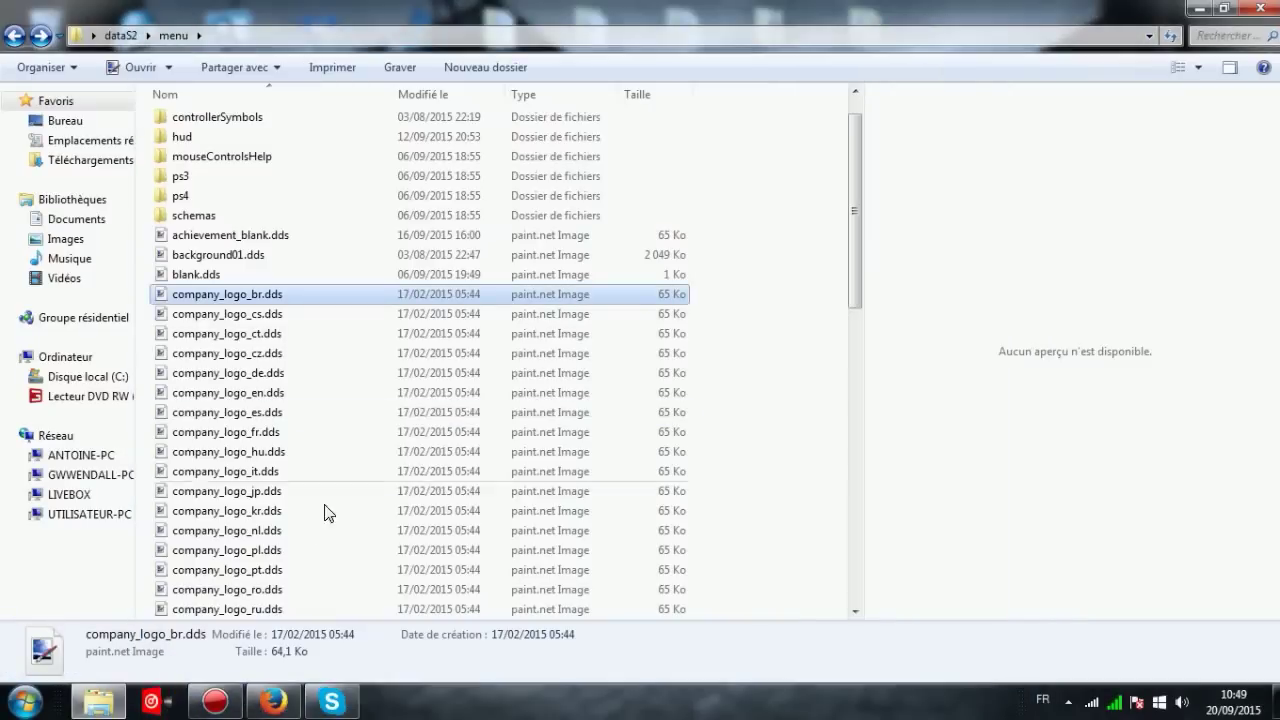
pyautogui.doubleClick(349, 589)
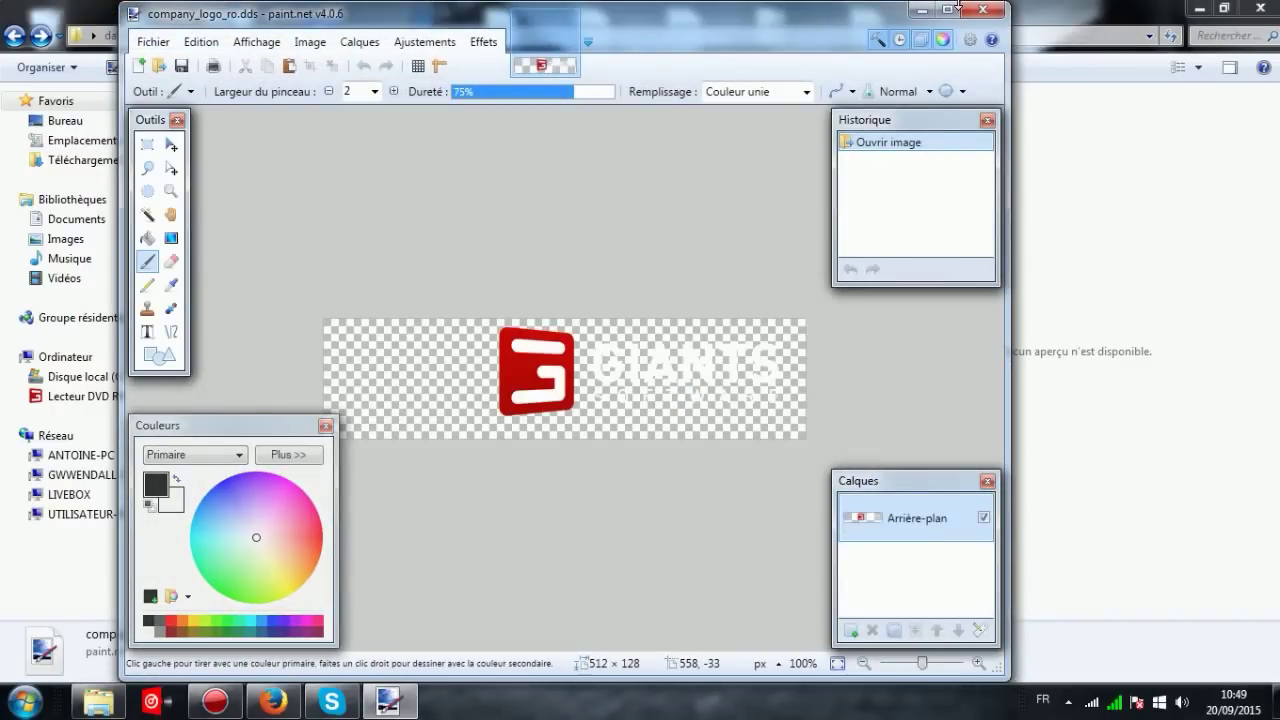
pyautogui.click(983, 9)
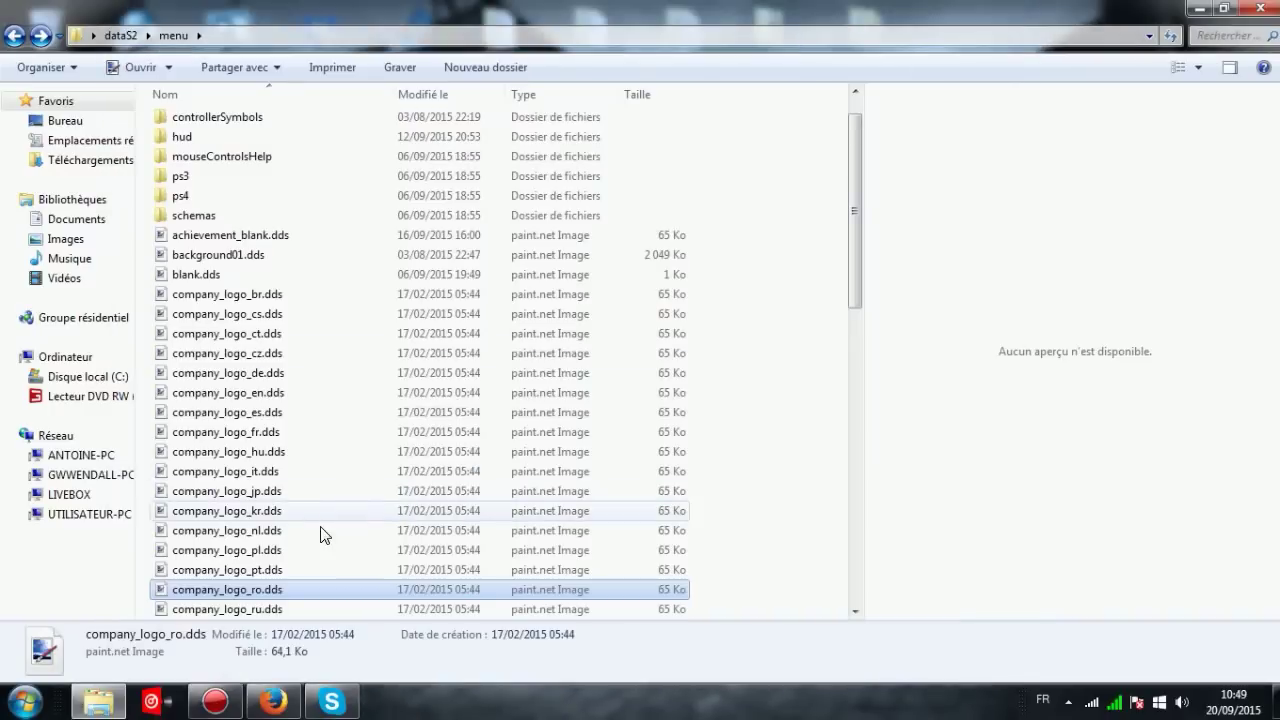
# - View company_logo_pt.dds and company_logo_ru.dds in paint.net, closing each image
pyautogui.doubleClick(286, 572)
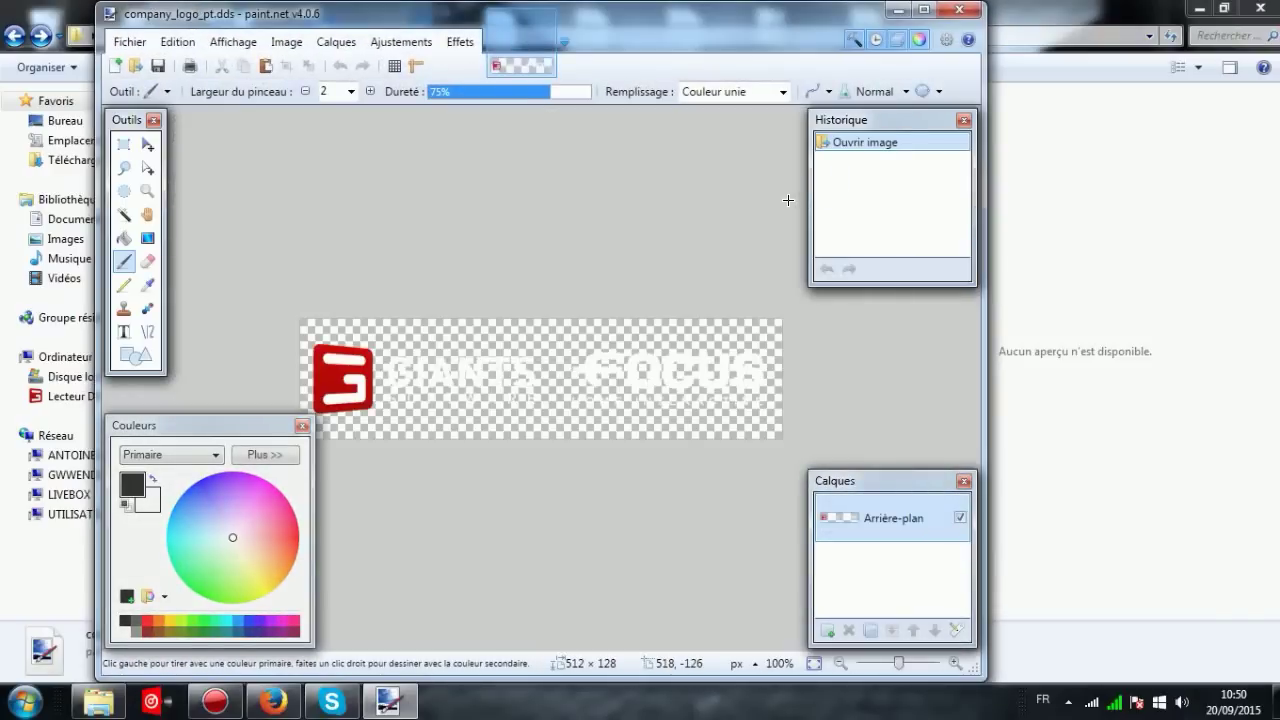
pyautogui.click(966, 12)
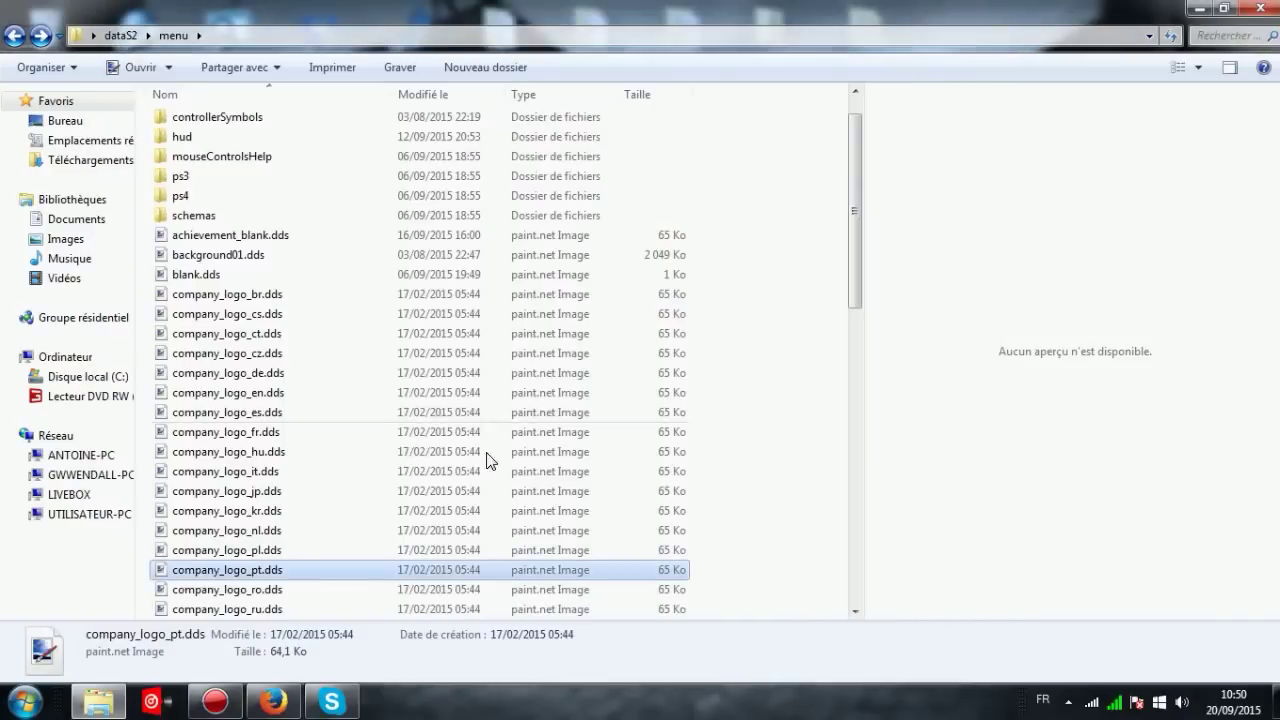
pyautogui.scroll(-3, 329, 571)
pyautogui.doubleClick(325, 438)
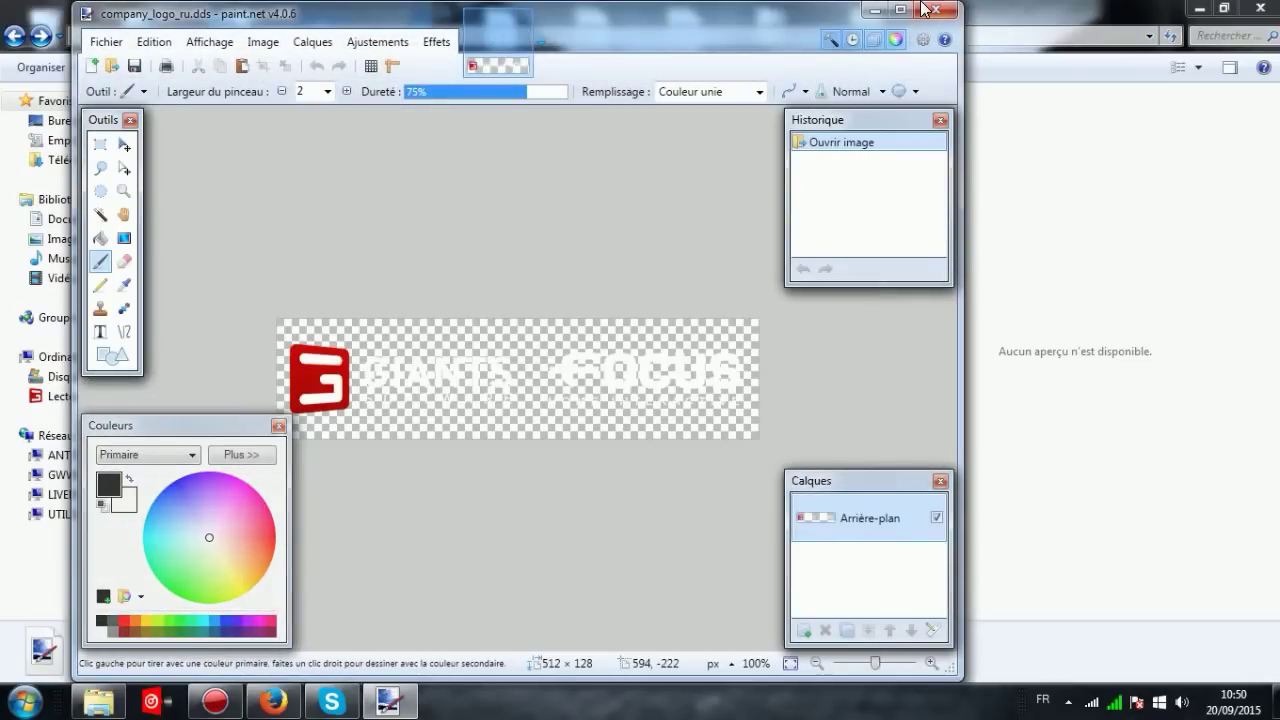
pyautogui.click(932, 10)
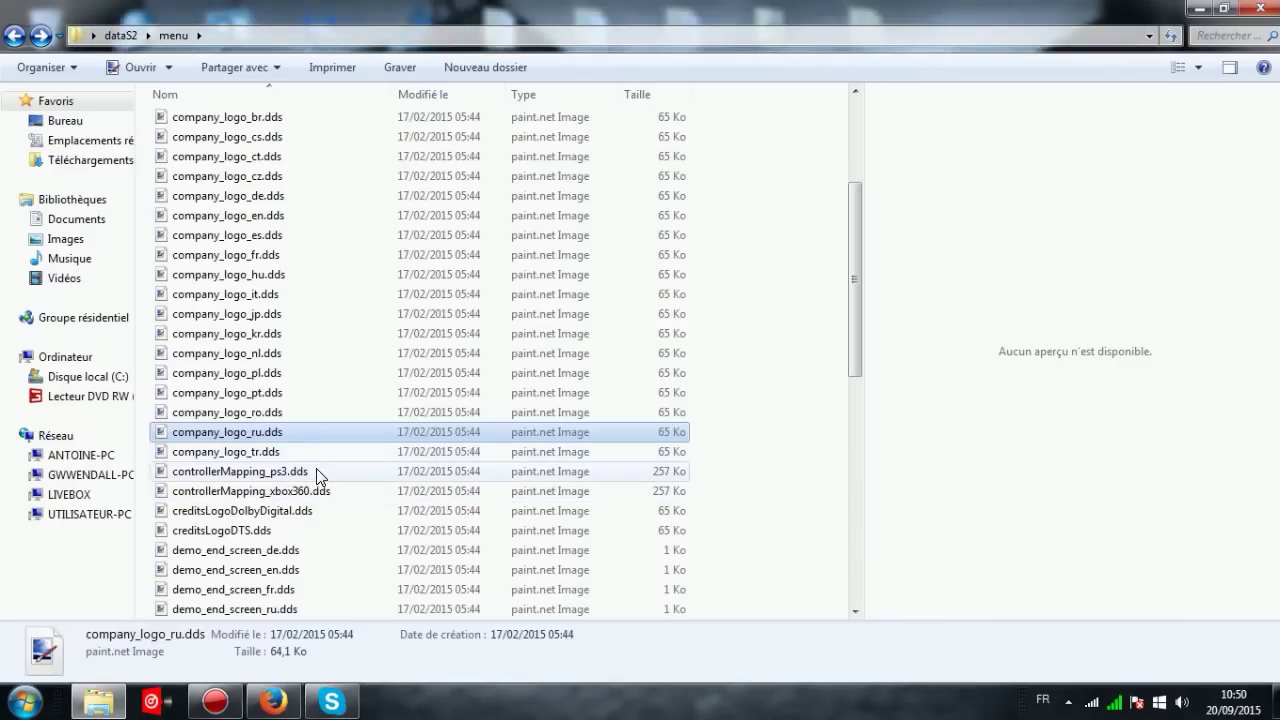
# - View controllerMapping_ps3.dds and demo_end_screen_de.dds in paint.net, closing each image
pyautogui.doubleClick(318, 471)
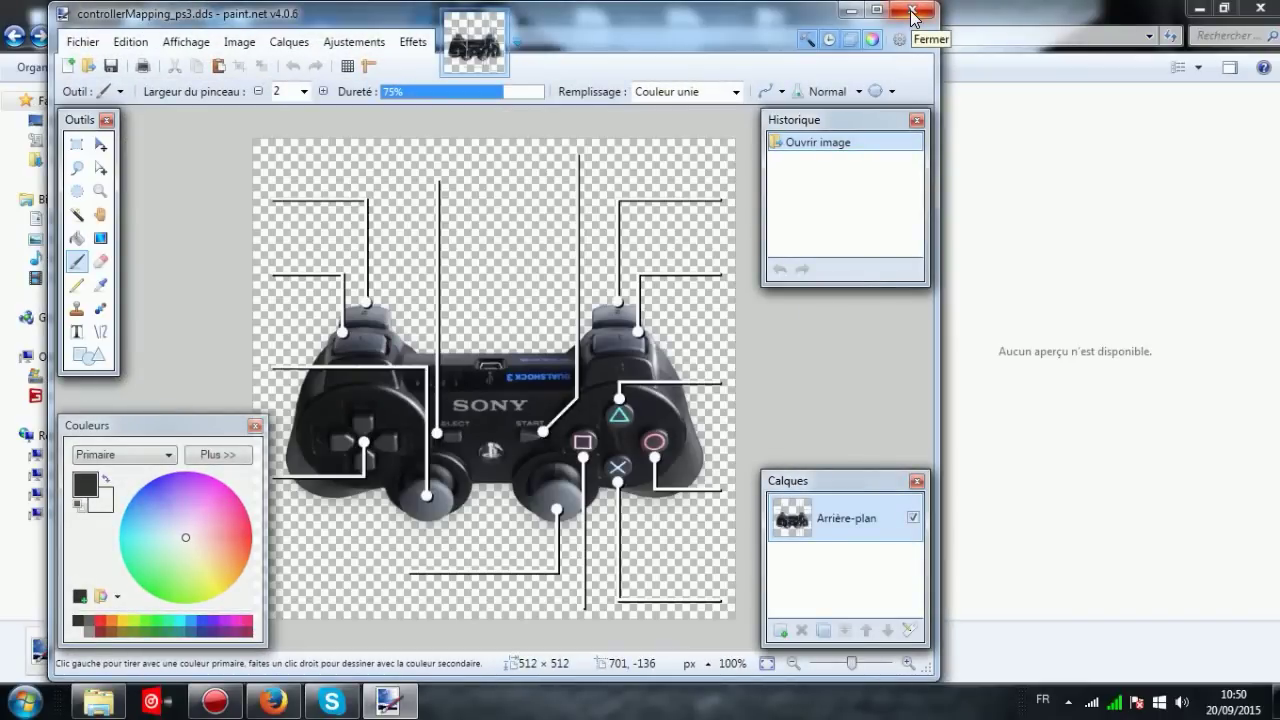
pyautogui.click(912, 12)
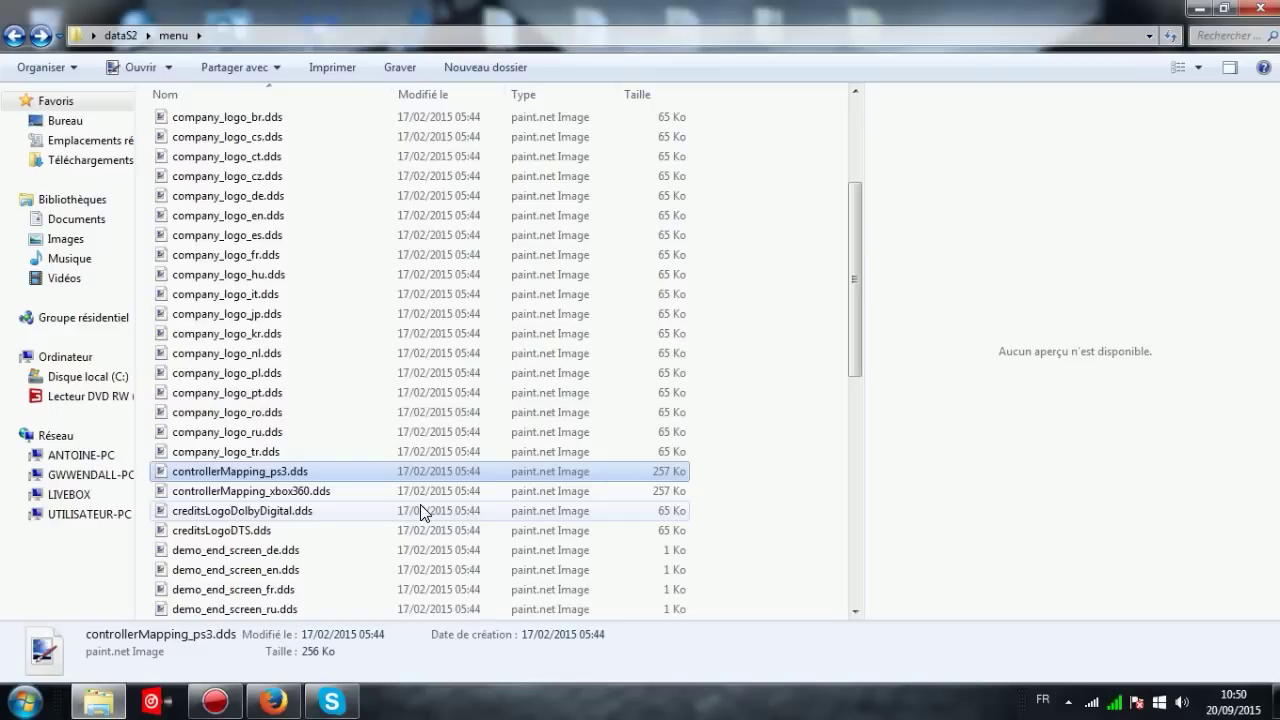
pyautogui.scroll(-1, 423, 512)
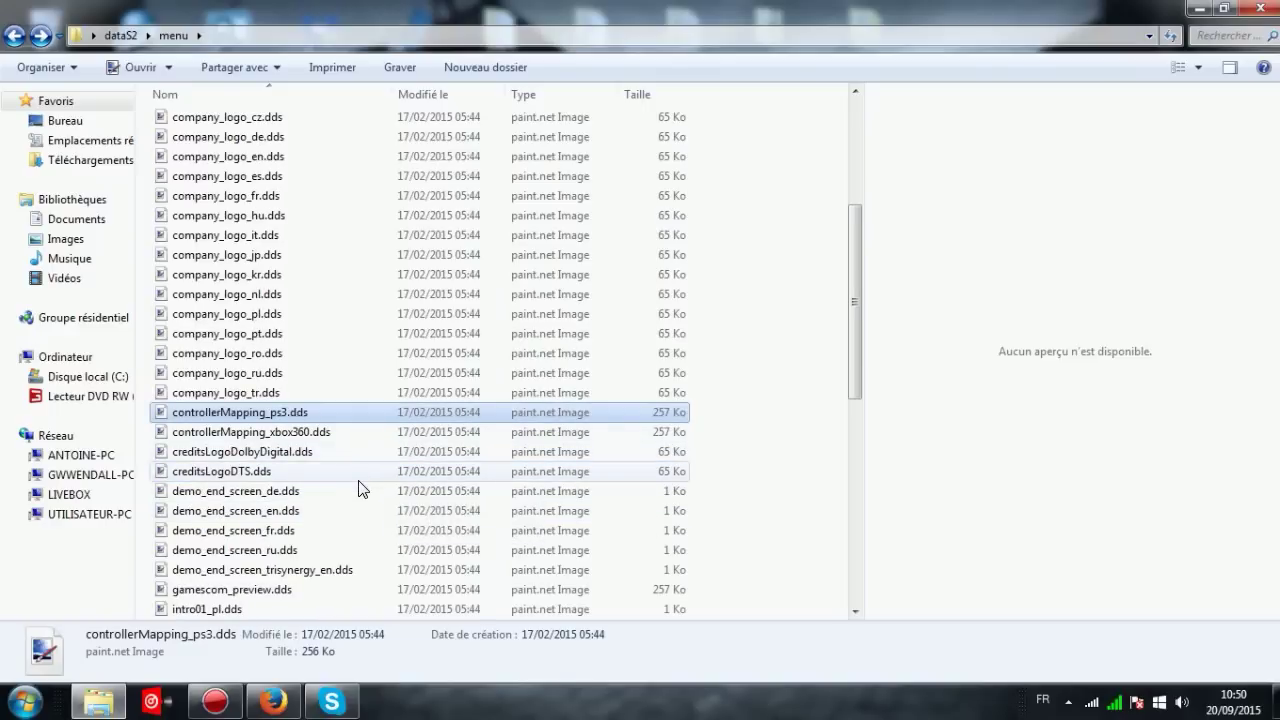
pyautogui.doubleClick(363, 491)
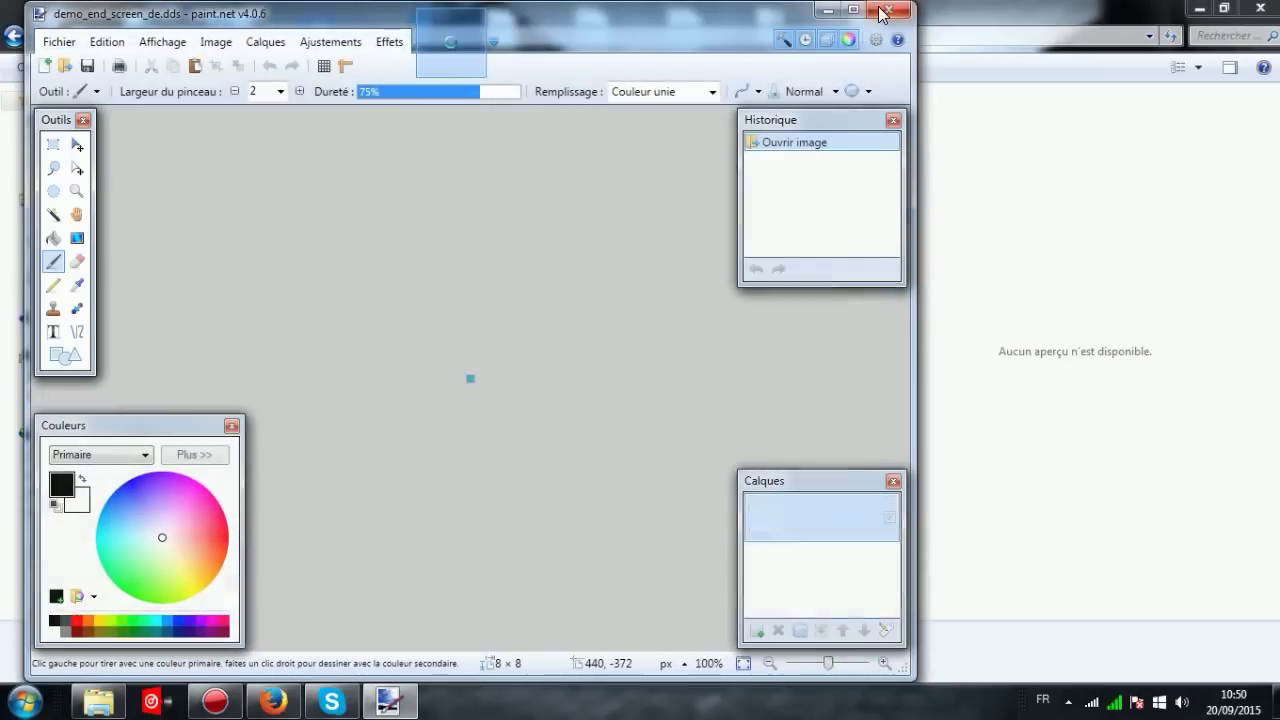
pyautogui.click(883, 13)
# - View demo_end_screen_fr.dds and demo_end_screen_trisynergy_en.dds, closing each image
pyautogui.click(350, 530)
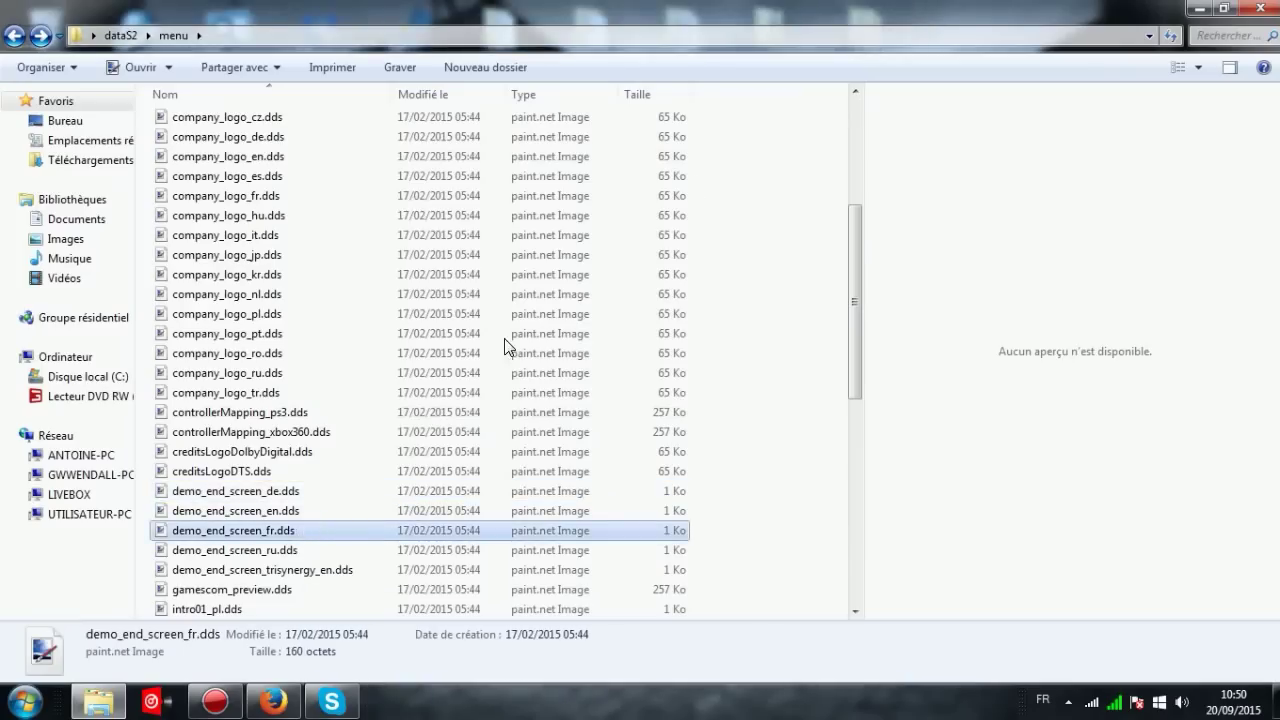
pyautogui.press('Return')
pyautogui.hotkey('alt', 'F4')
pyautogui.scroll(-1, 335, 538)
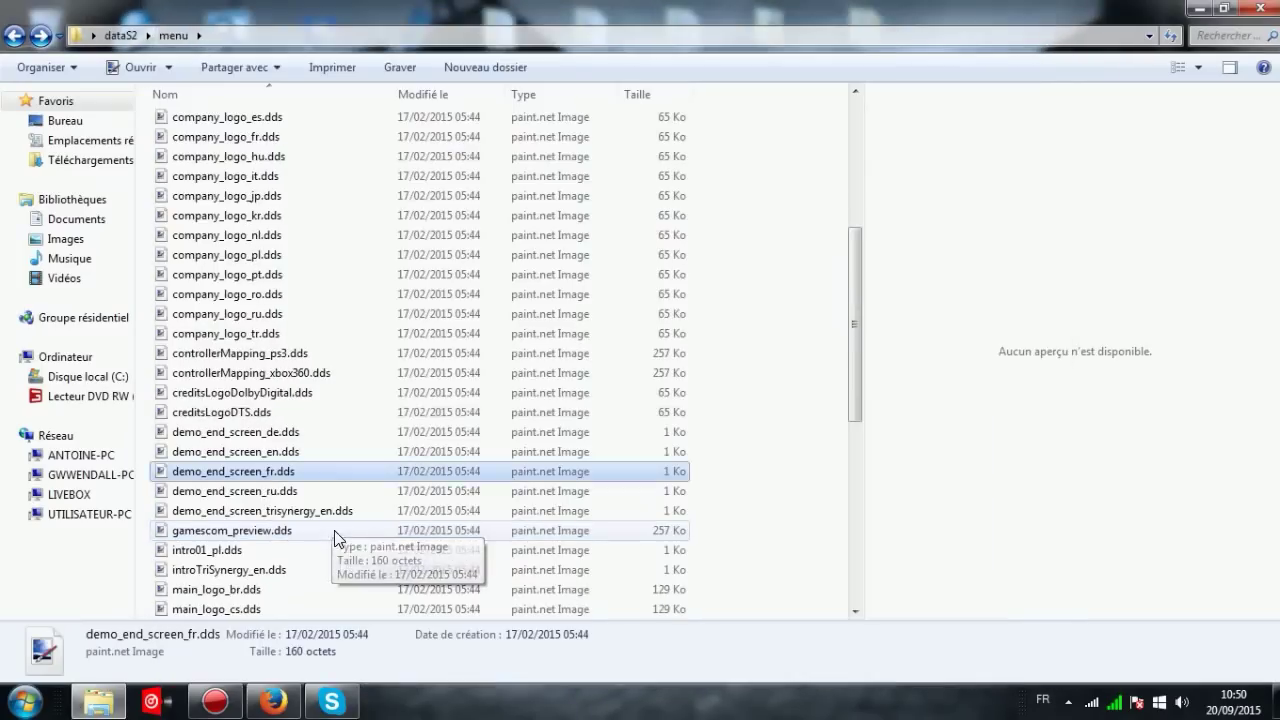
pyautogui.click(376, 511)
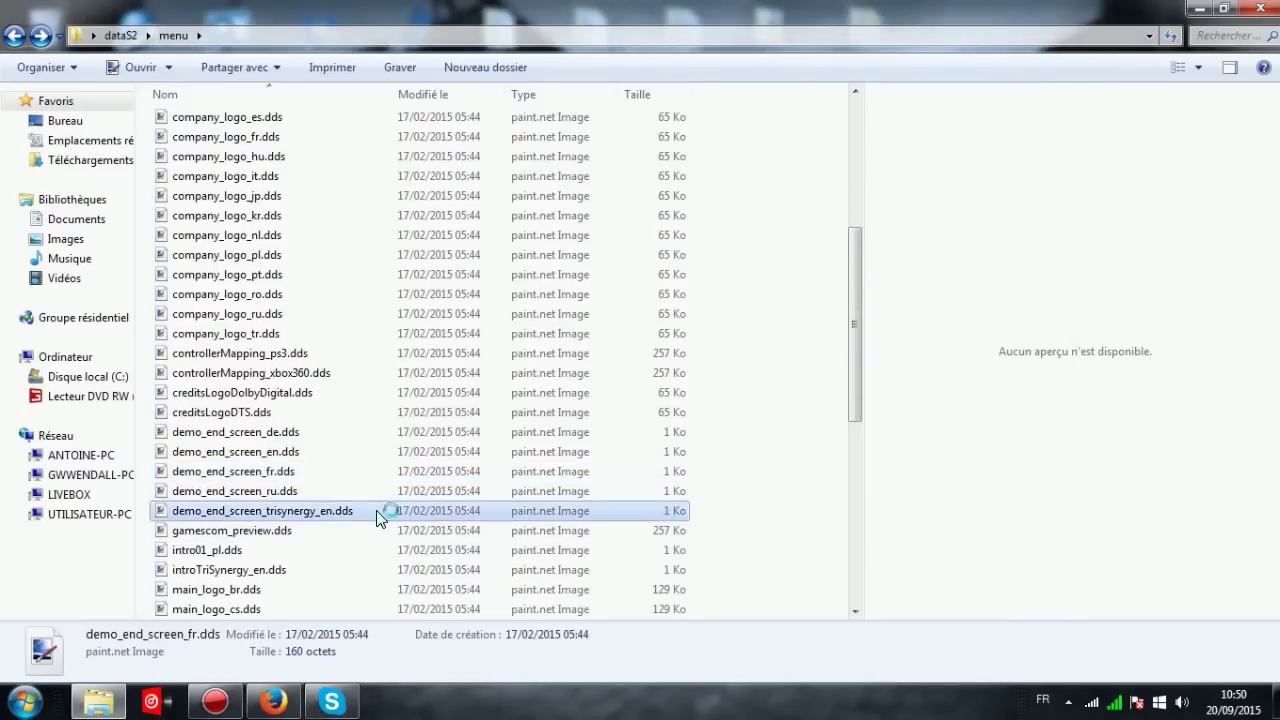
pyautogui.press('Return')
pyautogui.hotkey('alt', 'F4')
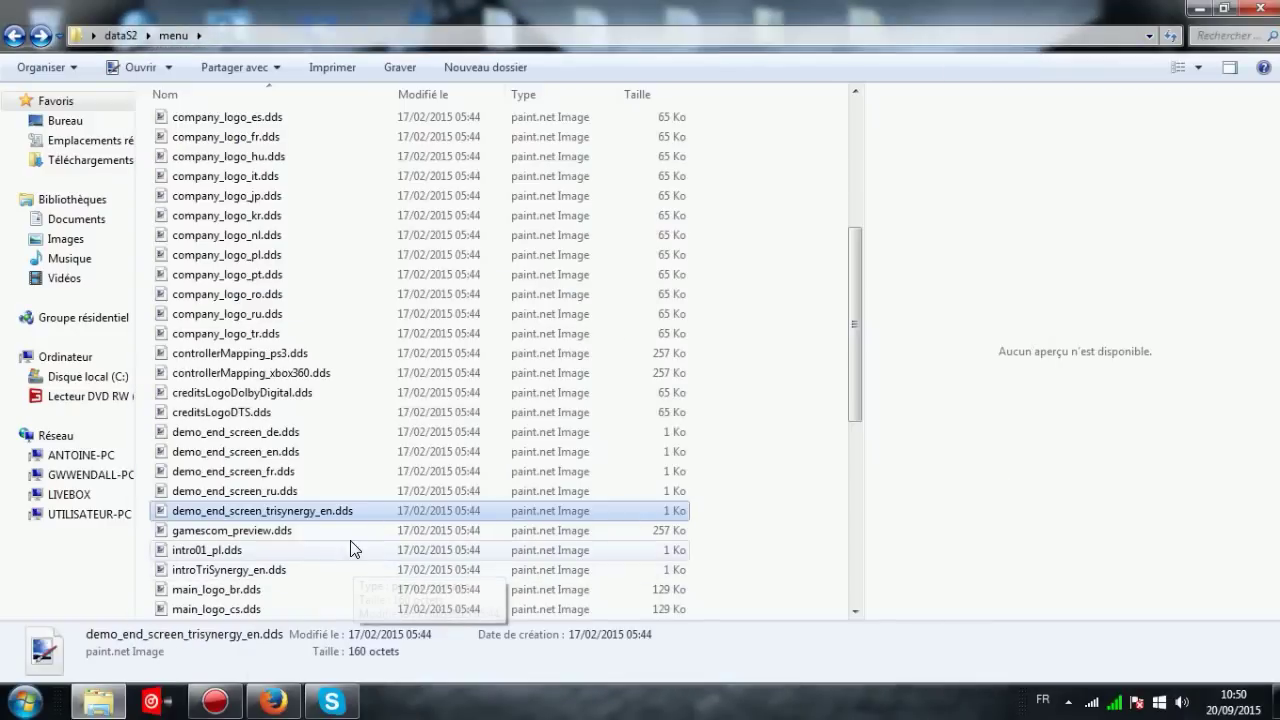
# - View gamescom_preview.dds in paint.net and close the image
pyautogui.click(353, 531)
pyautogui.press('Return')
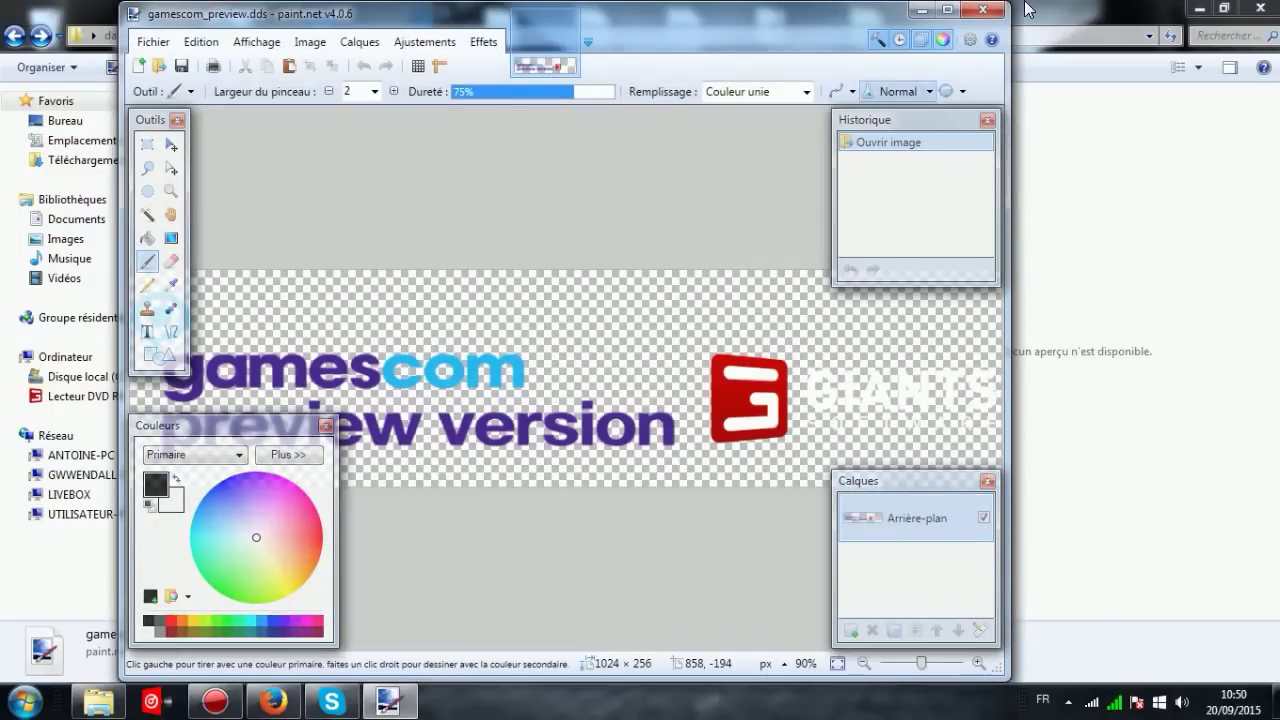
pyautogui.click(987, 12)
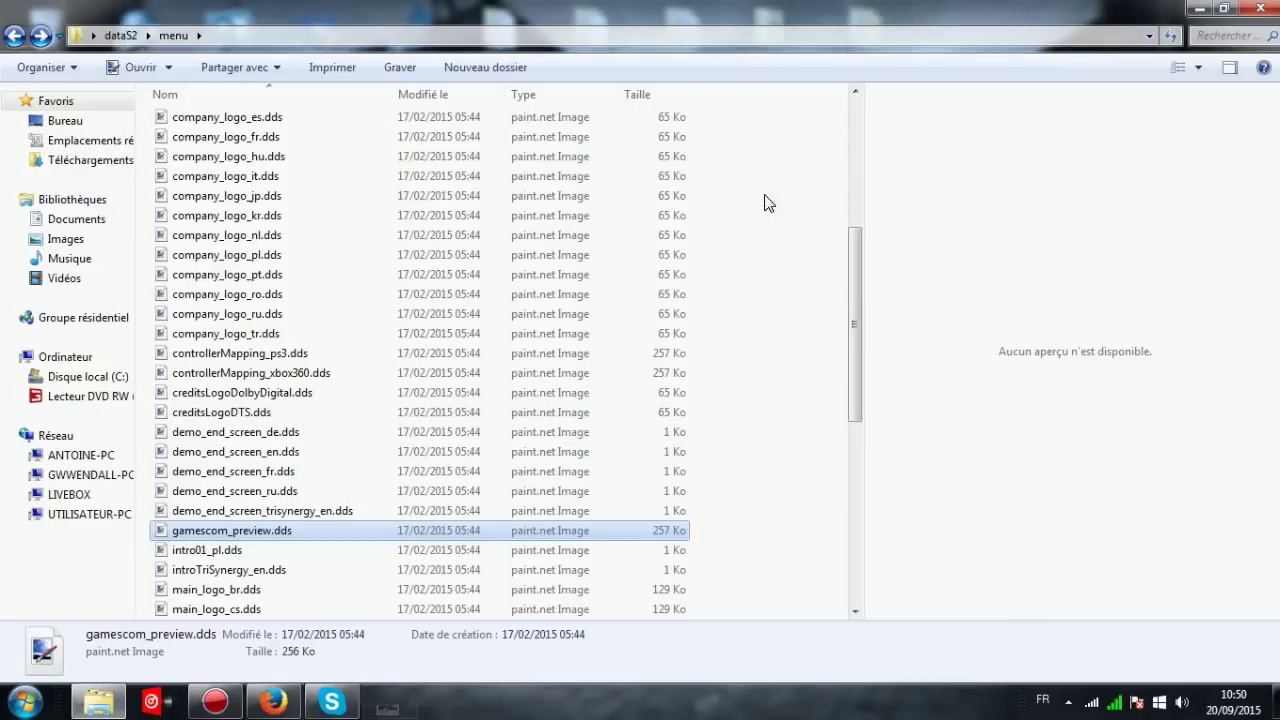
# - View intro01_pl.dds, introTriSynergy_en.dds and main_logo_br.dds in paint.net, closing each image
pyautogui.click(240, 553)
pyautogui.doubleClick(240, 553)
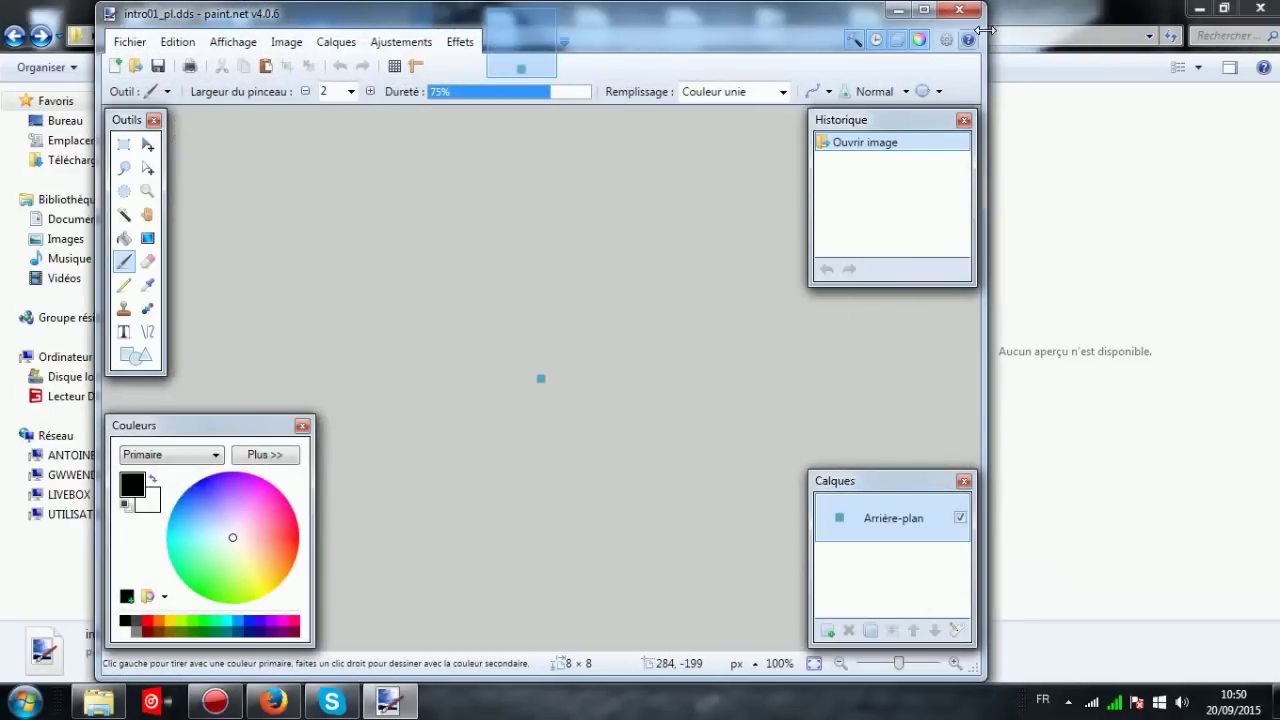
pyautogui.click(960, 10)
pyautogui.doubleClick(257, 489)
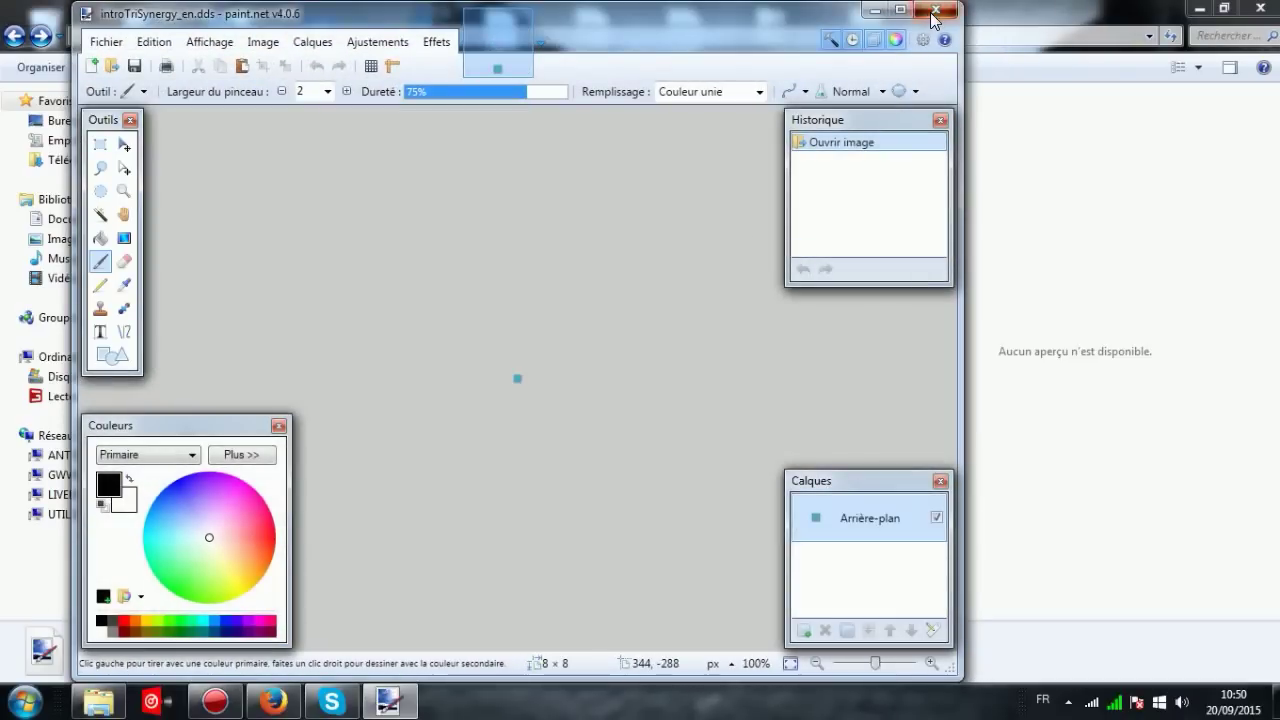
pyautogui.click(936, 10)
pyautogui.doubleClick(320, 589)
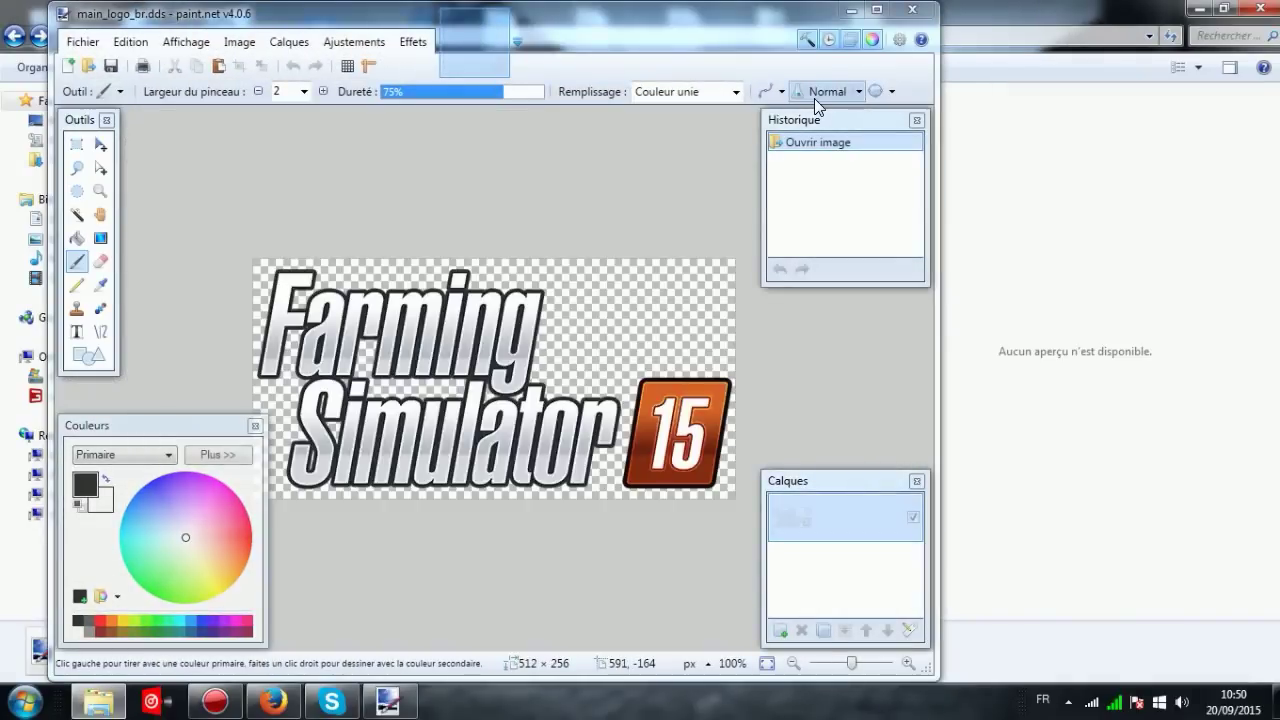
pyautogui.click(911, 10)
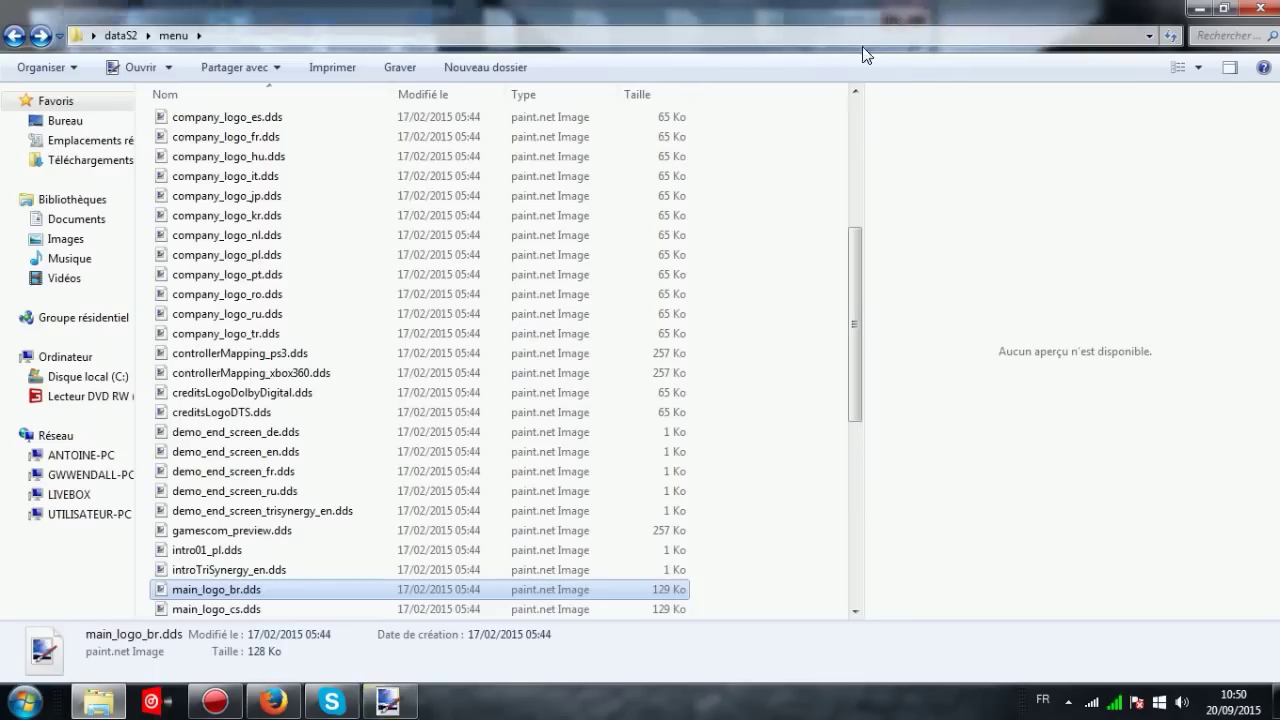
# - View main_logo_cs.dds and main_logo_de.dds in paint.net, closing each image
pyautogui.scroll(-1, 460, 416)
pyautogui.scroll(-2, 460, 416)
pyautogui.doubleClick(429, 432)
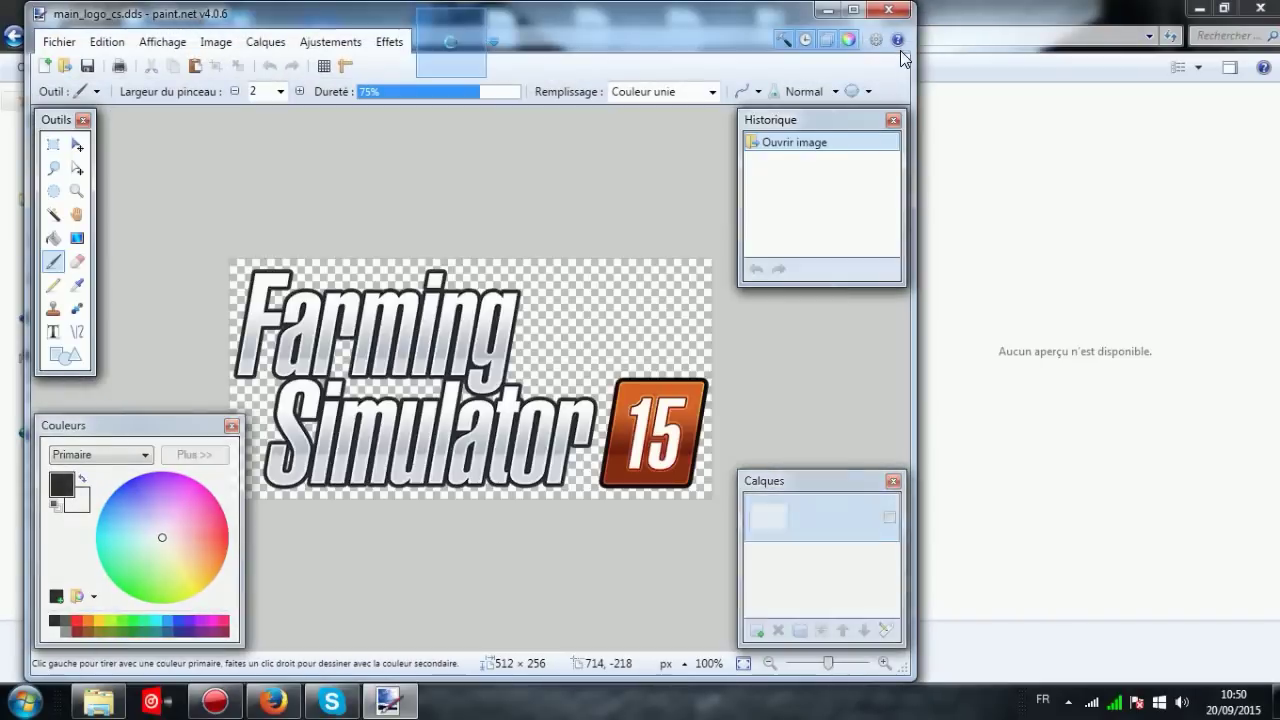
pyautogui.click(888, 9)
pyautogui.scroll(-3, 480, 460)
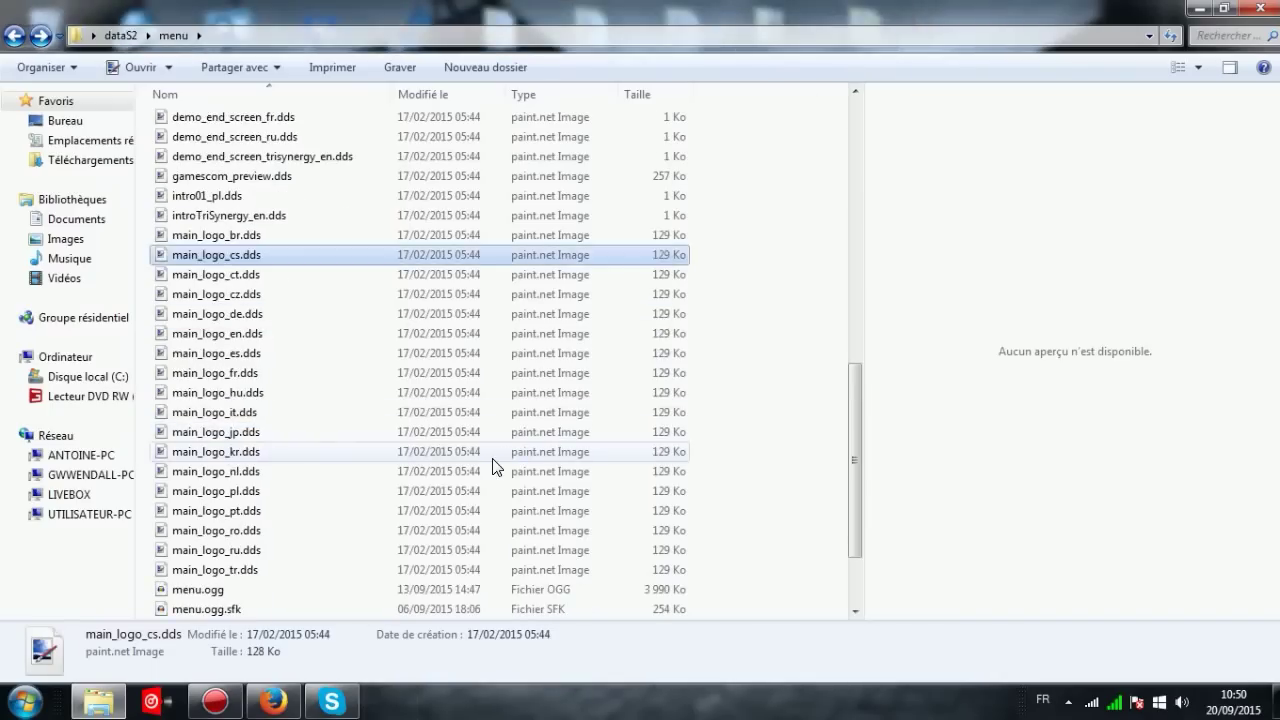
pyautogui.click(387, 300)
pyautogui.doubleClick(389, 313)
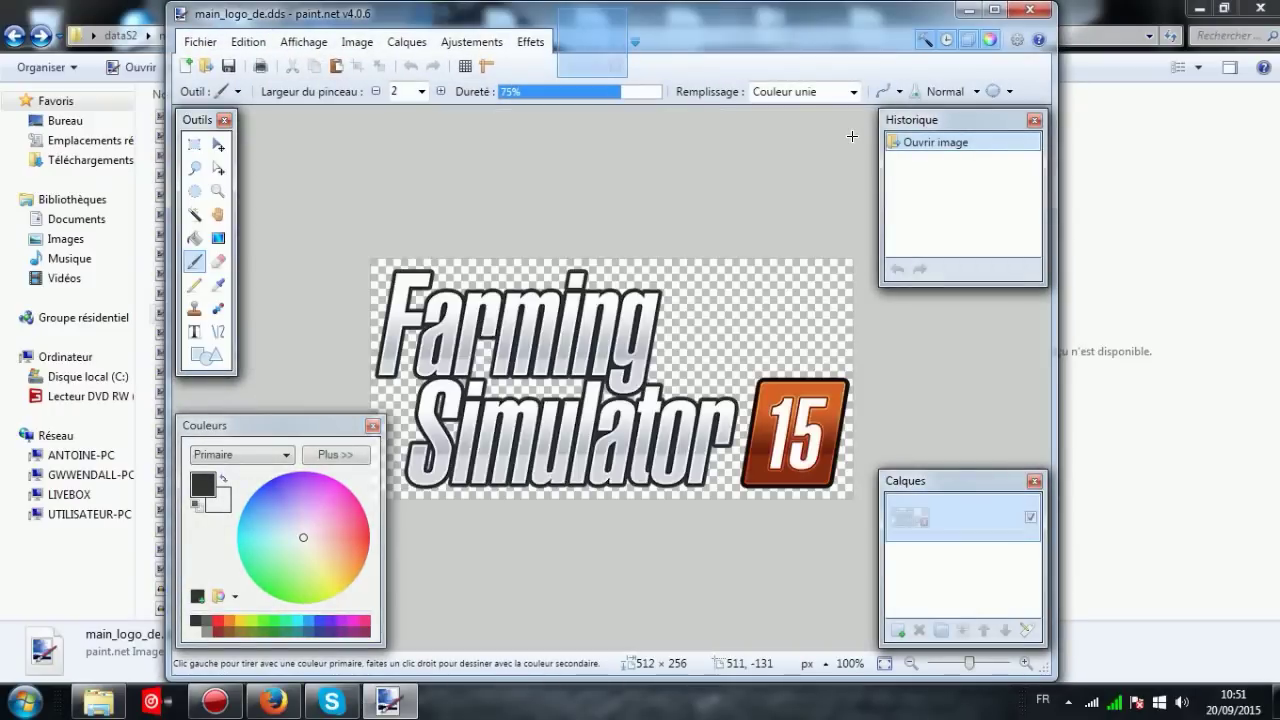
pyautogui.click(1036, 9)
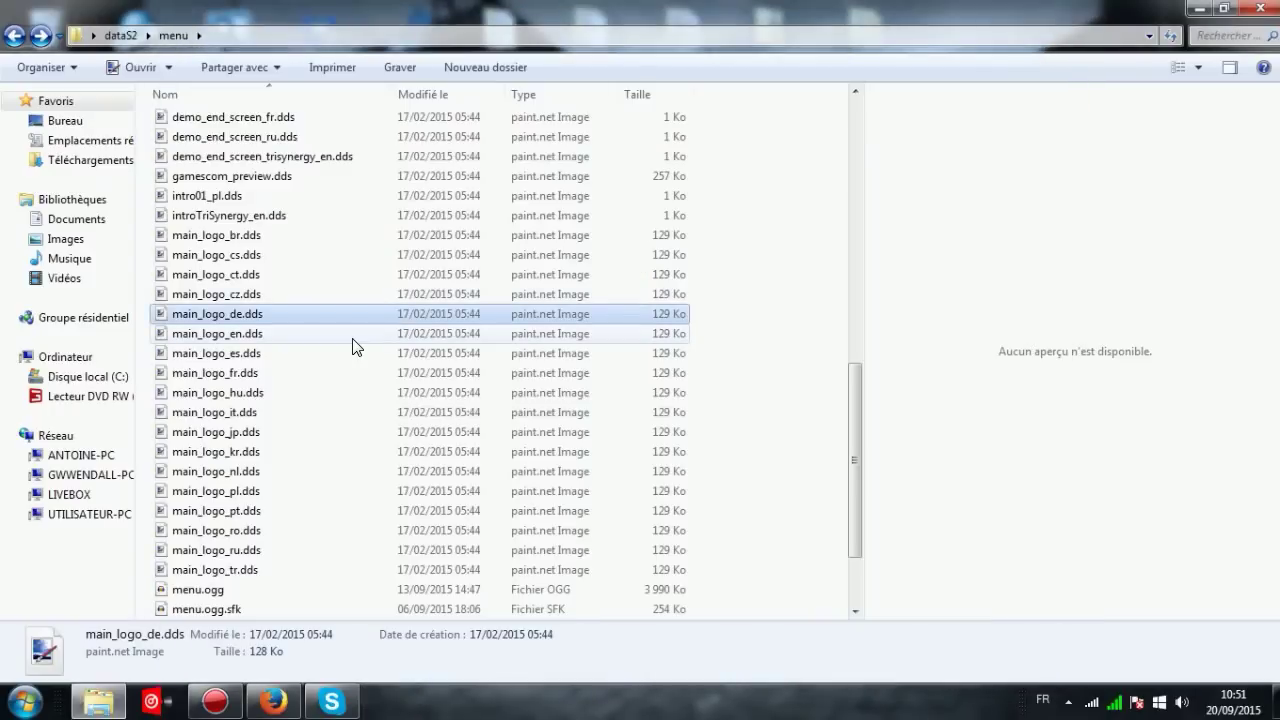
# - View main_logo_hu.dds, main_logo_pl.dds and main_logo_tr.dds in paint.net, closing each image
pyautogui.doubleClick(358, 395)
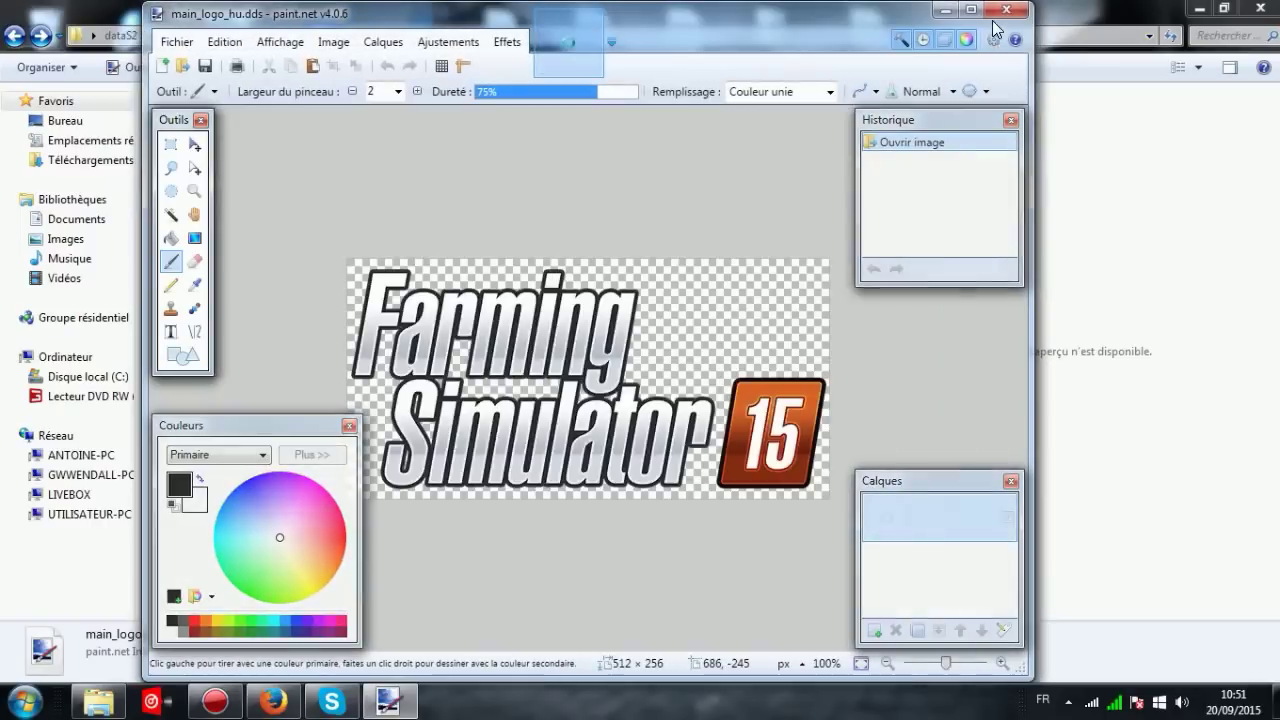
pyautogui.click(1036, 9)
pyautogui.doubleClick(277, 491)
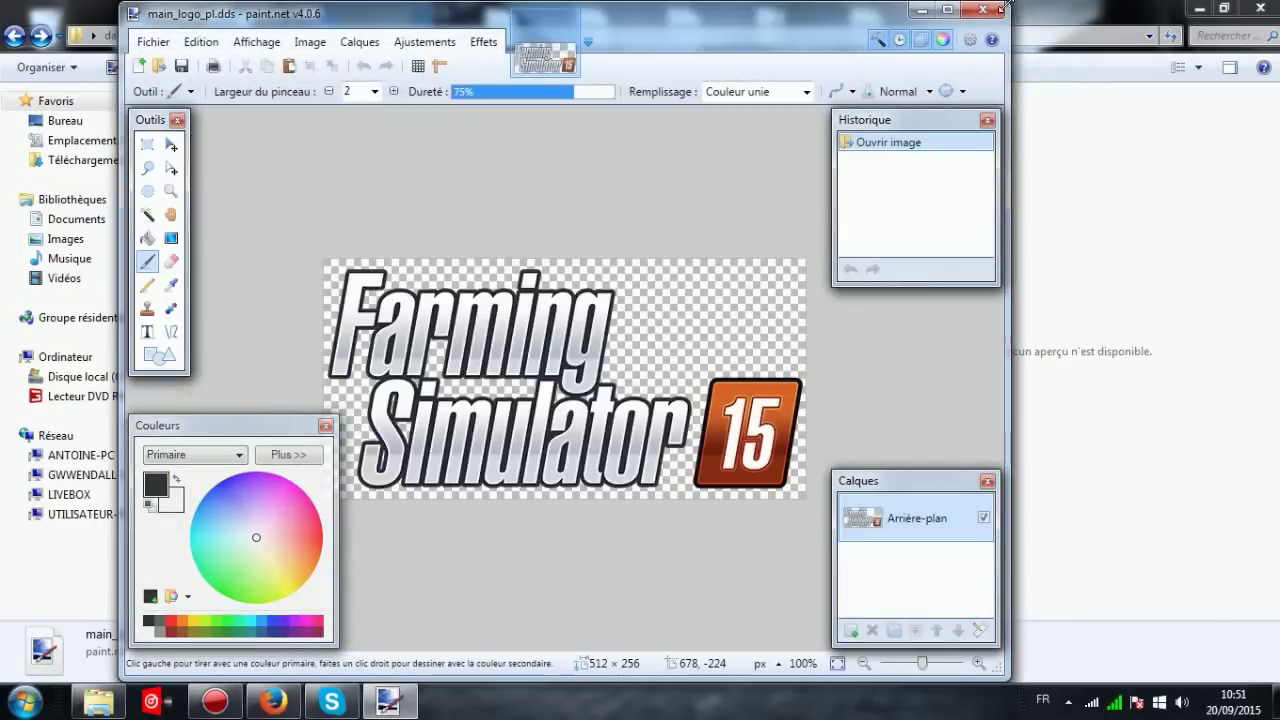
pyautogui.click(1000, 7)
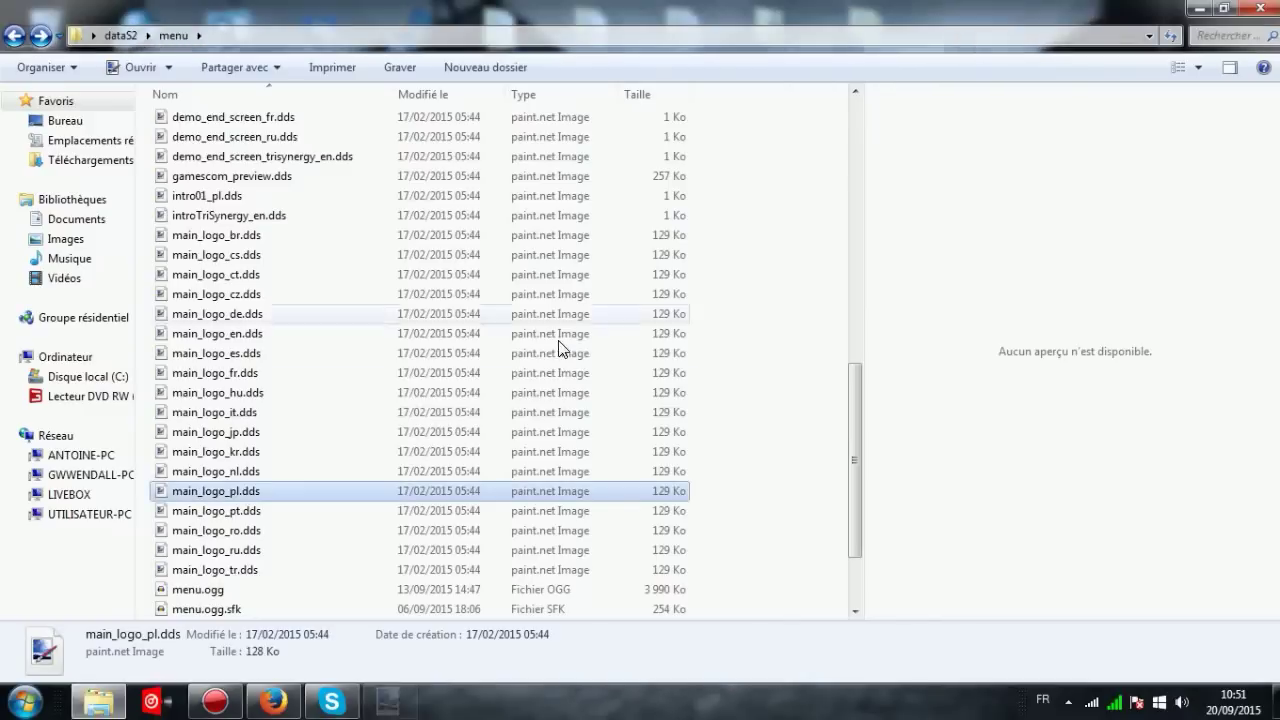
pyautogui.scroll(-1, 388, 432)
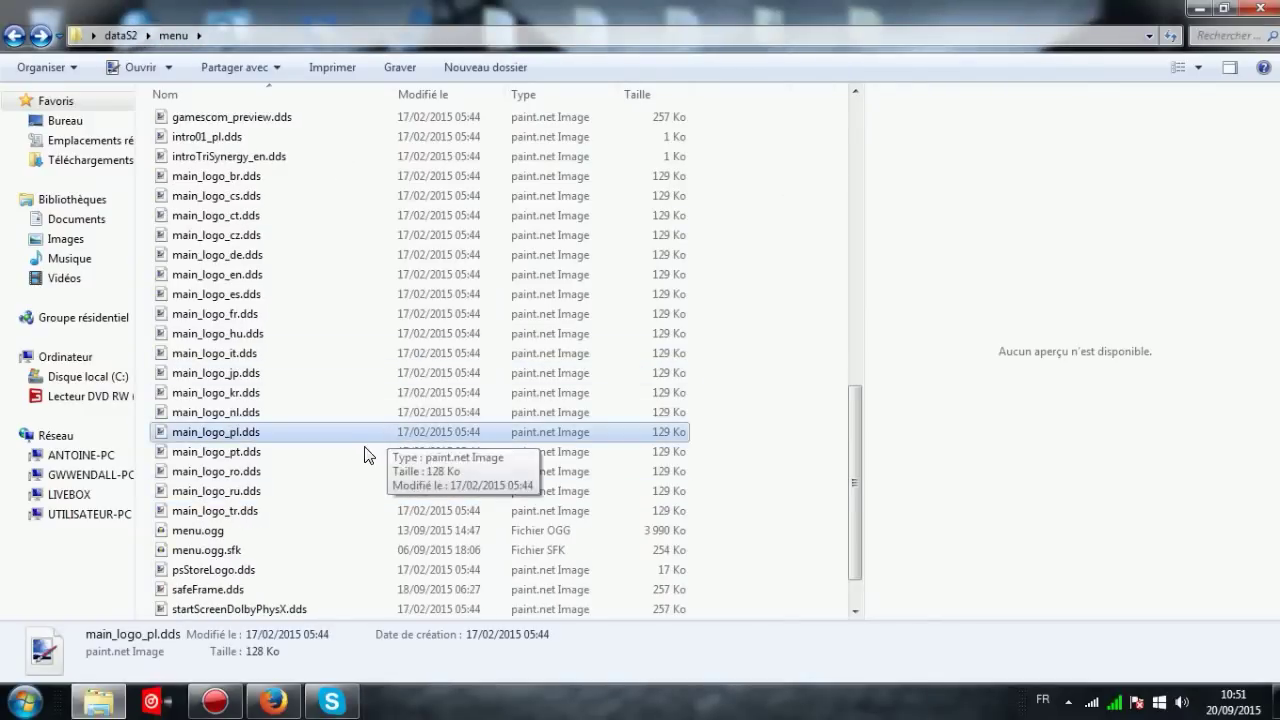
pyautogui.doubleClick(281, 510)
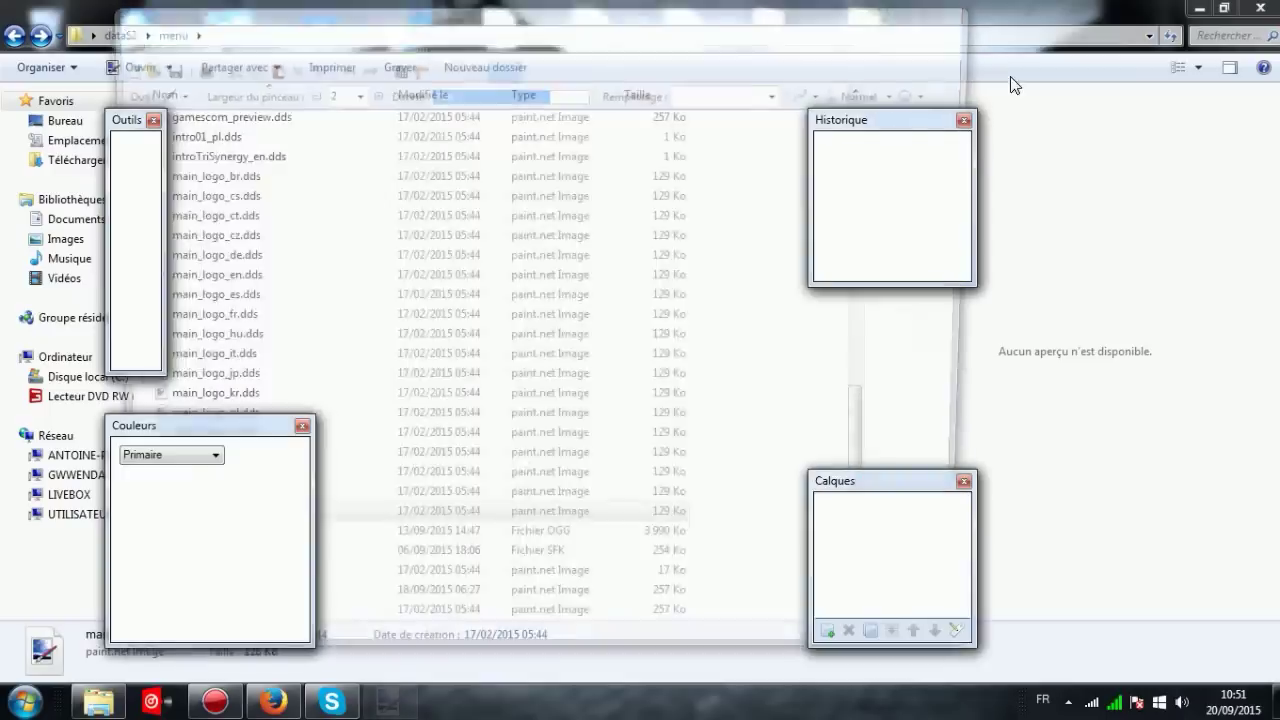
# - View psStoreLogo.dds in paint.net and close the image
pyautogui.scroll(-1, 600, 390)
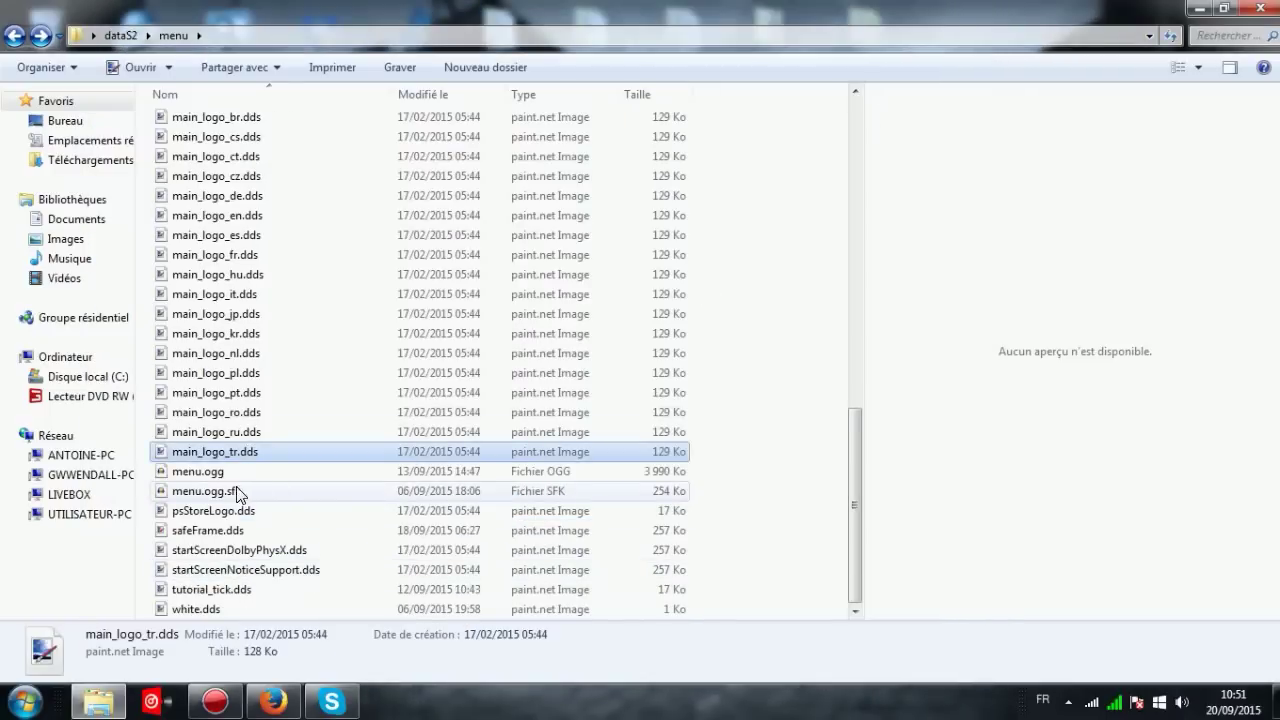
pyautogui.doubleClick(369, 512)
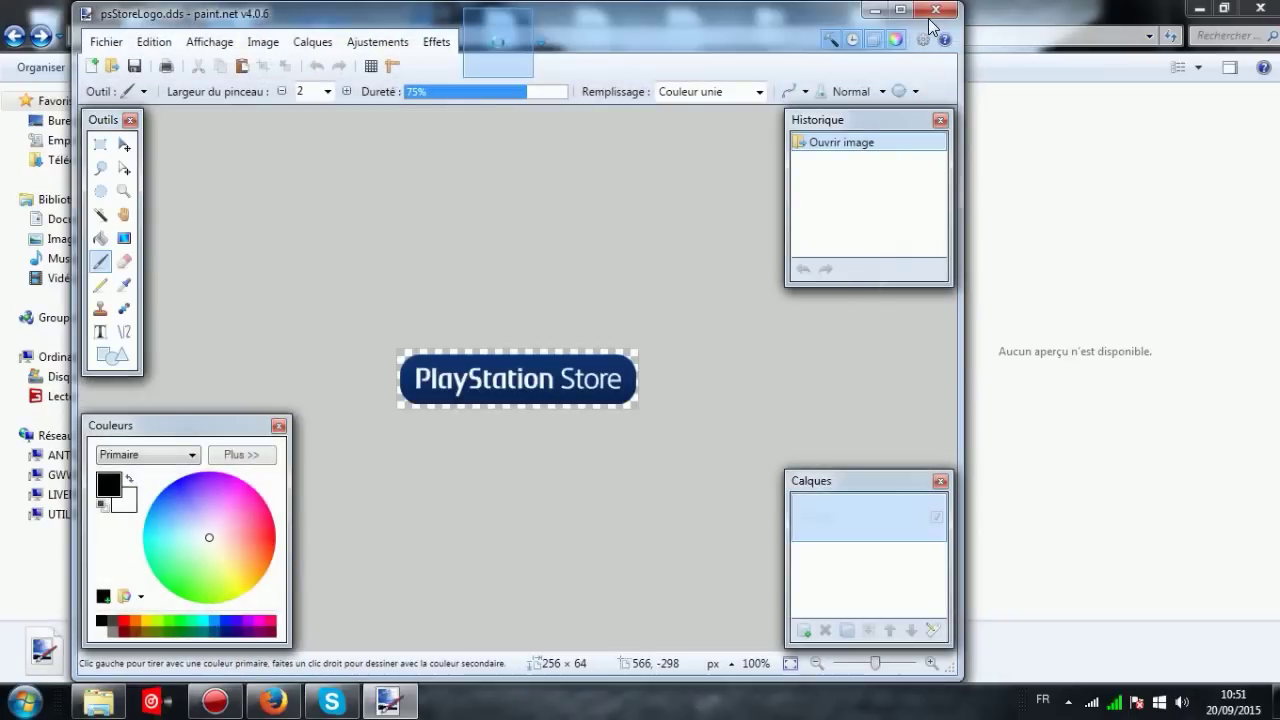
pyautogui.click(935, 12)
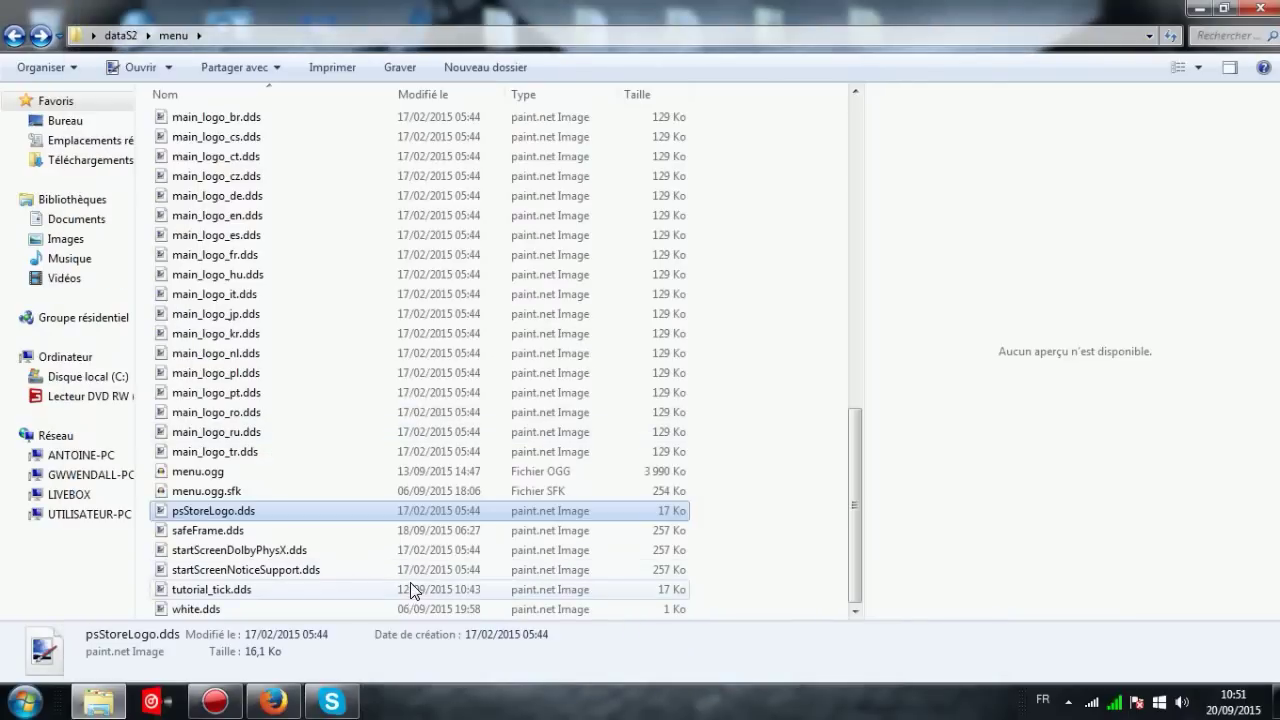
# - Open tutorial_tick.dds in paint.net, brush a black check mark over the image and close it without saving
pyautogui.doubleClick(373, 591)
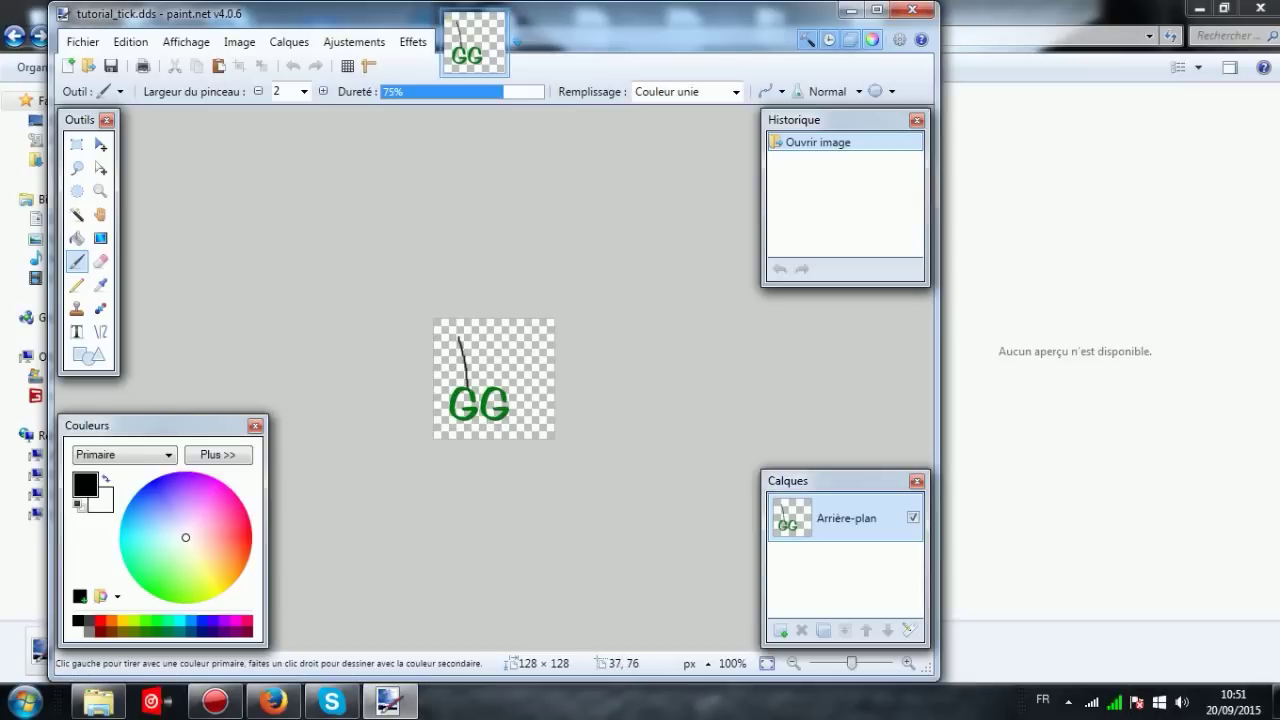
pyautogui.moveTo(542, 313); pyautogui.dragTo(543, 312)
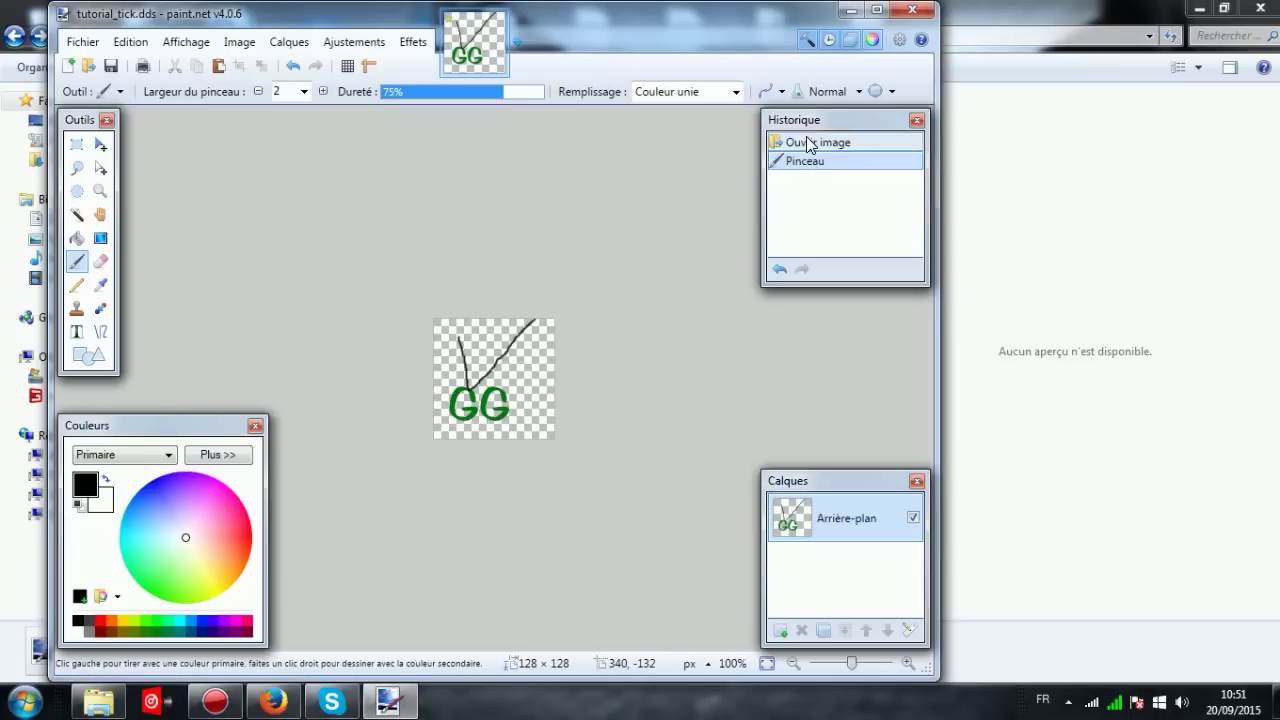
pyautogui.click(911, 10)
pyautogui.click(419, 468)
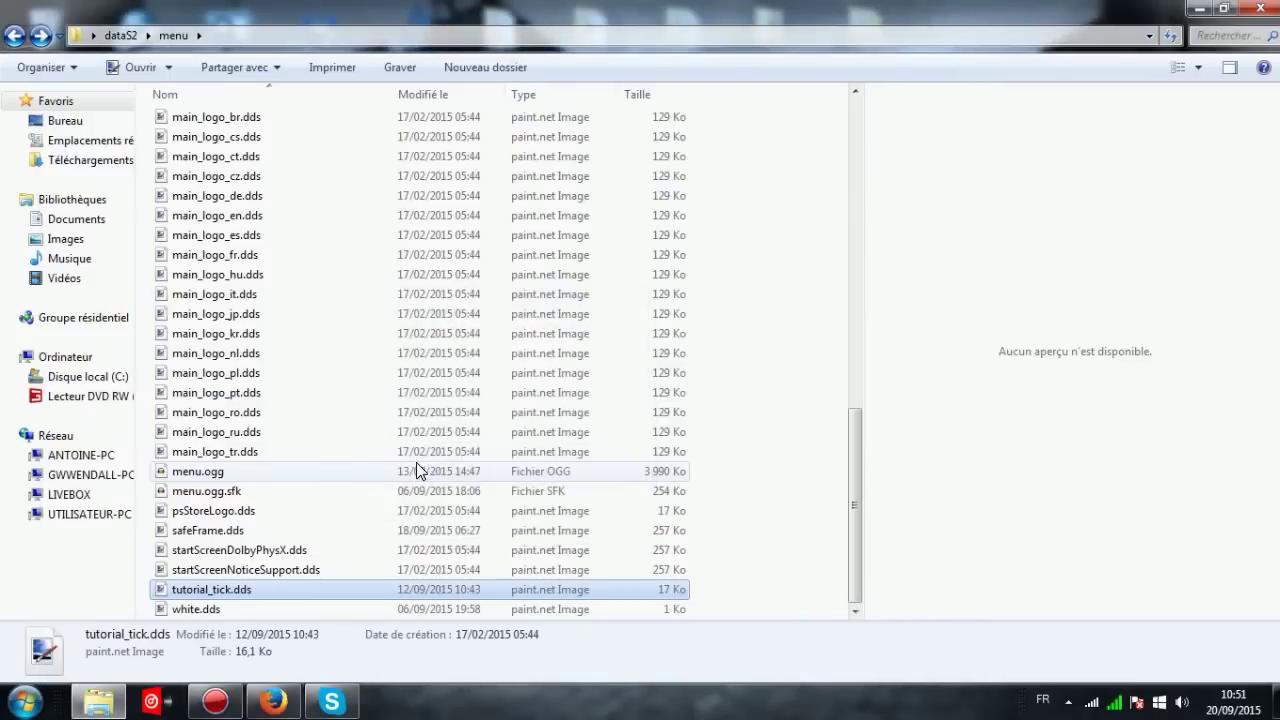
# - View startScreenNoticeSupport.dds, startScreenDolbyPhysX.dds and safeFrame.dds in paint.net, closing each image
pyautogui.click(317, 570)
pyautogui.doubleClick(316, 570)
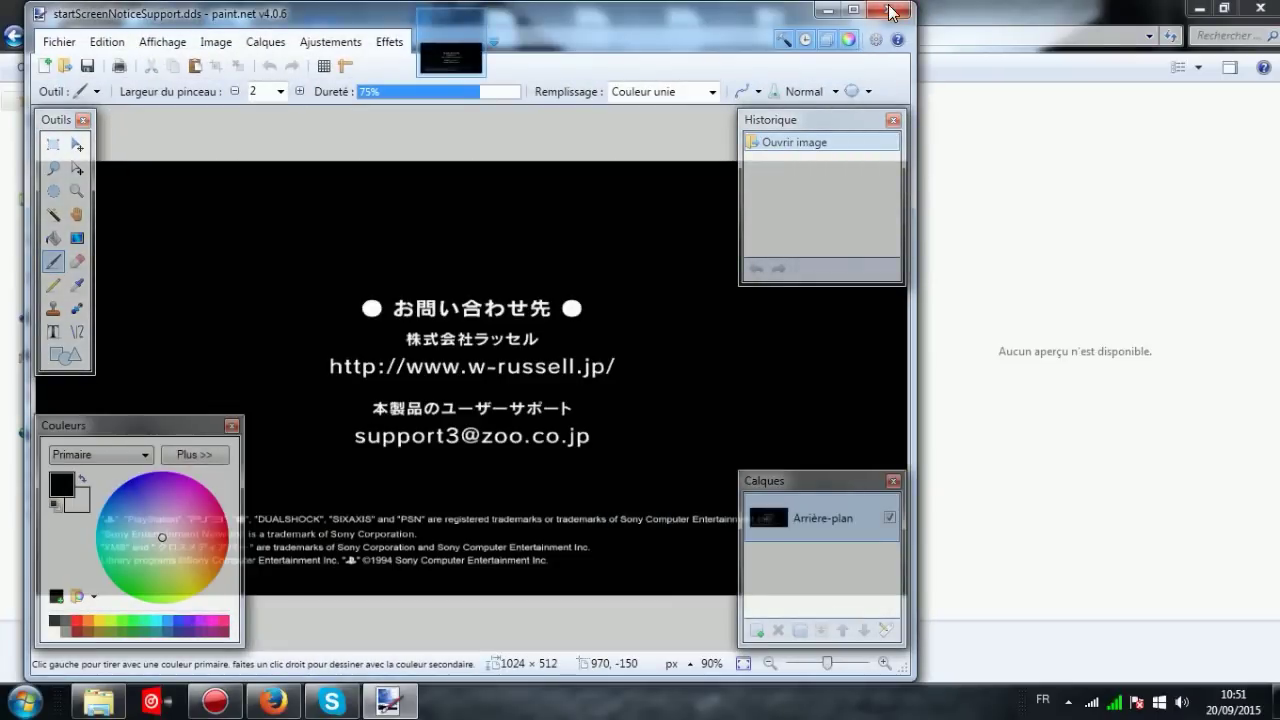
pyautogui.click(889, 14)
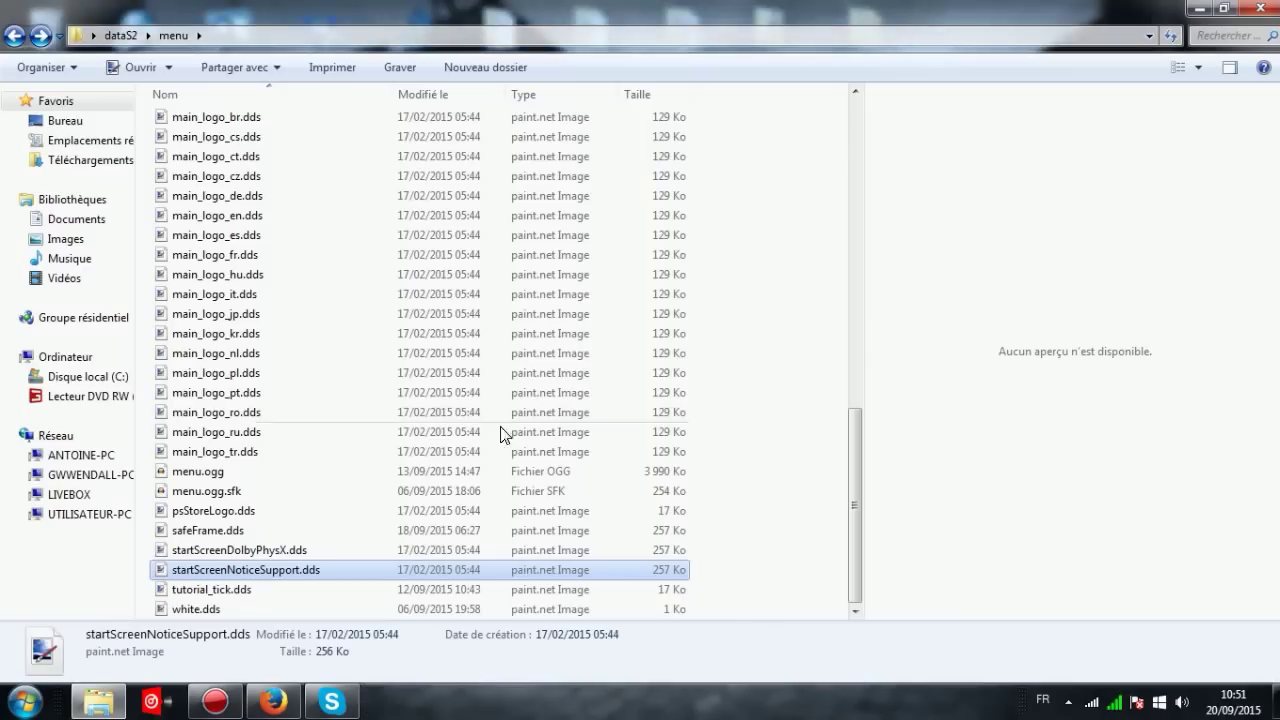
pyautogui.click(360, 549)
pyautogui.doubleClick(360, 549)
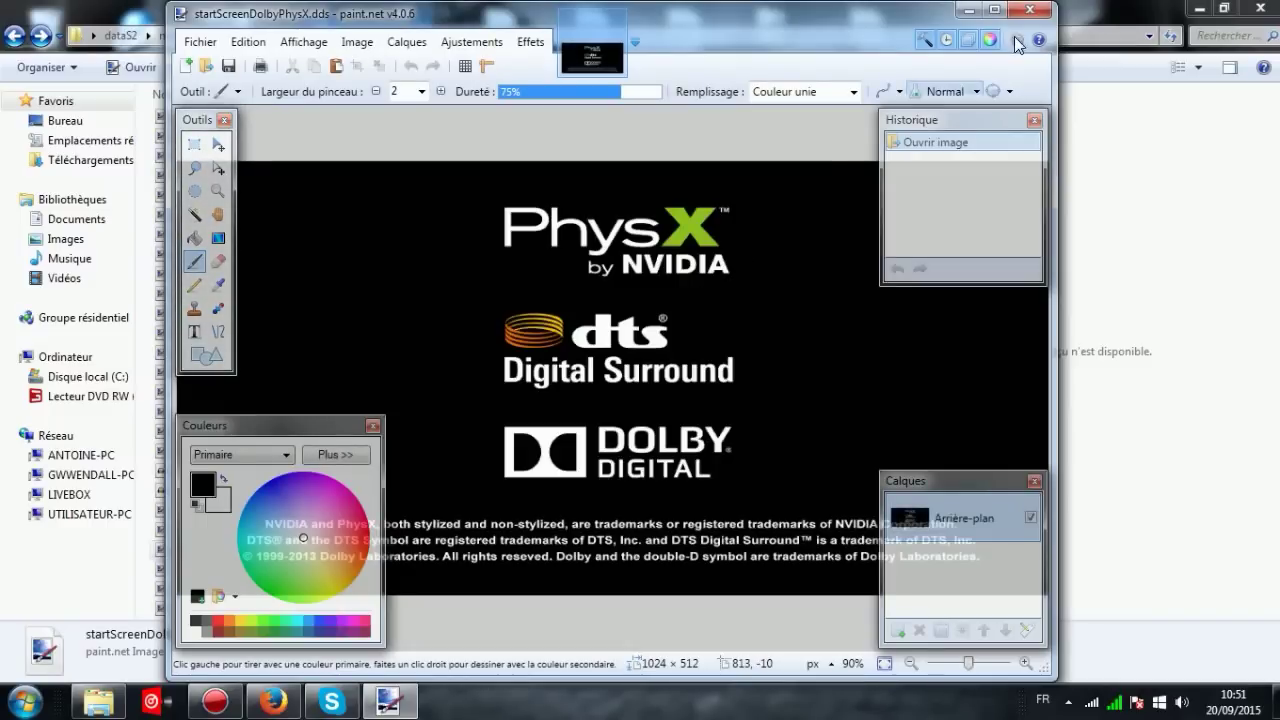
pyautogui.click(1040, 10)
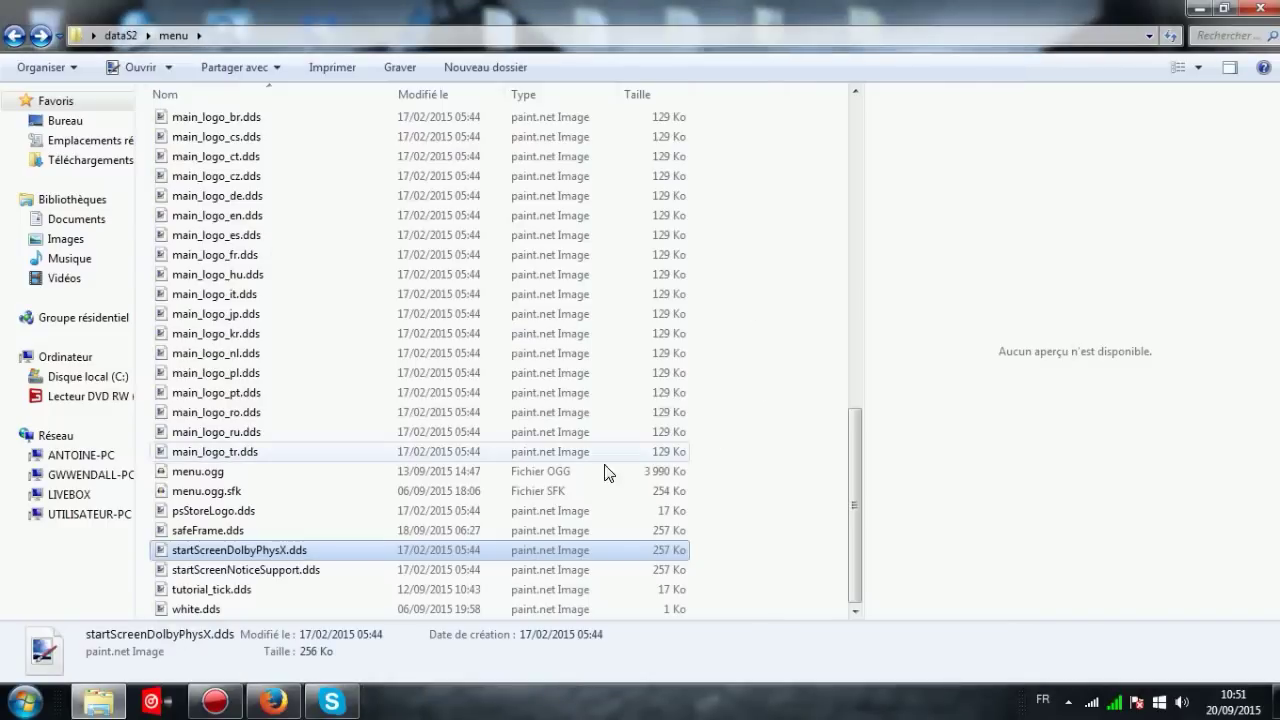
pyautogui.doubleClick(500, 527)
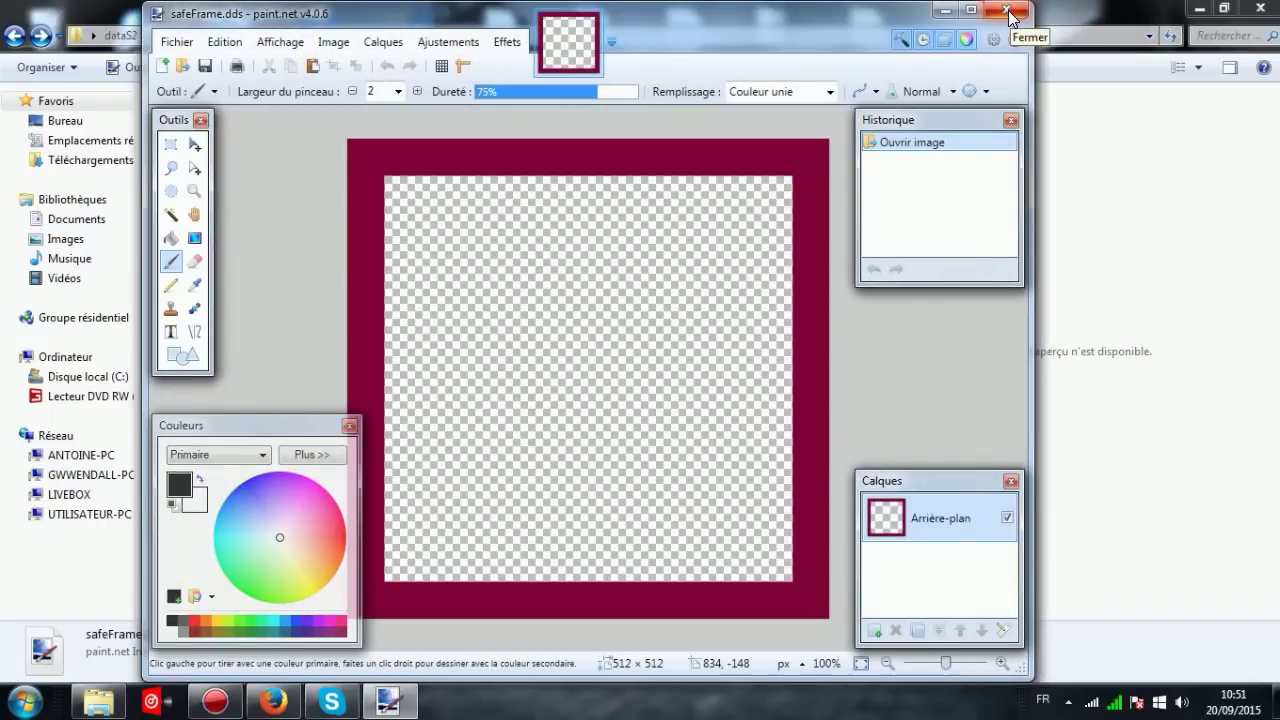
pyautogui.click(1008, 12)
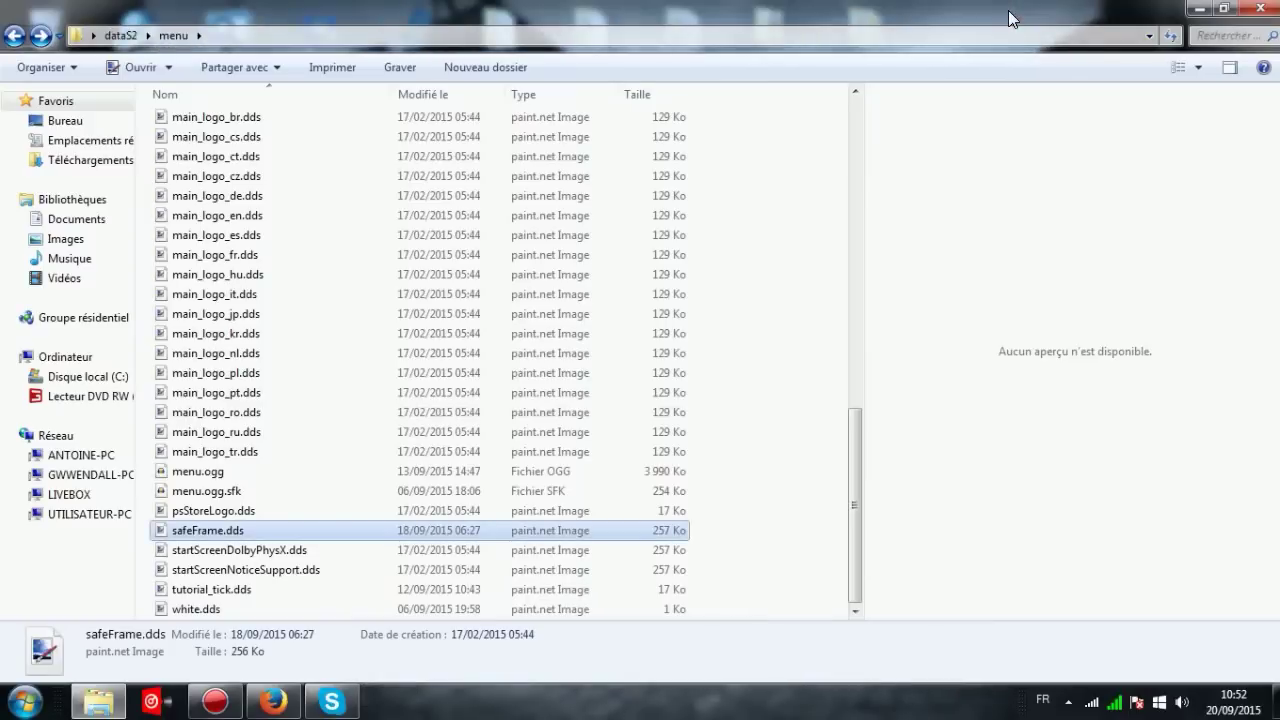
# - Examine the programs offered for opening menu.ogg from its file properties, including the other programs, and close both dialogs without changes
pyautogui.rightClick(185, 472)
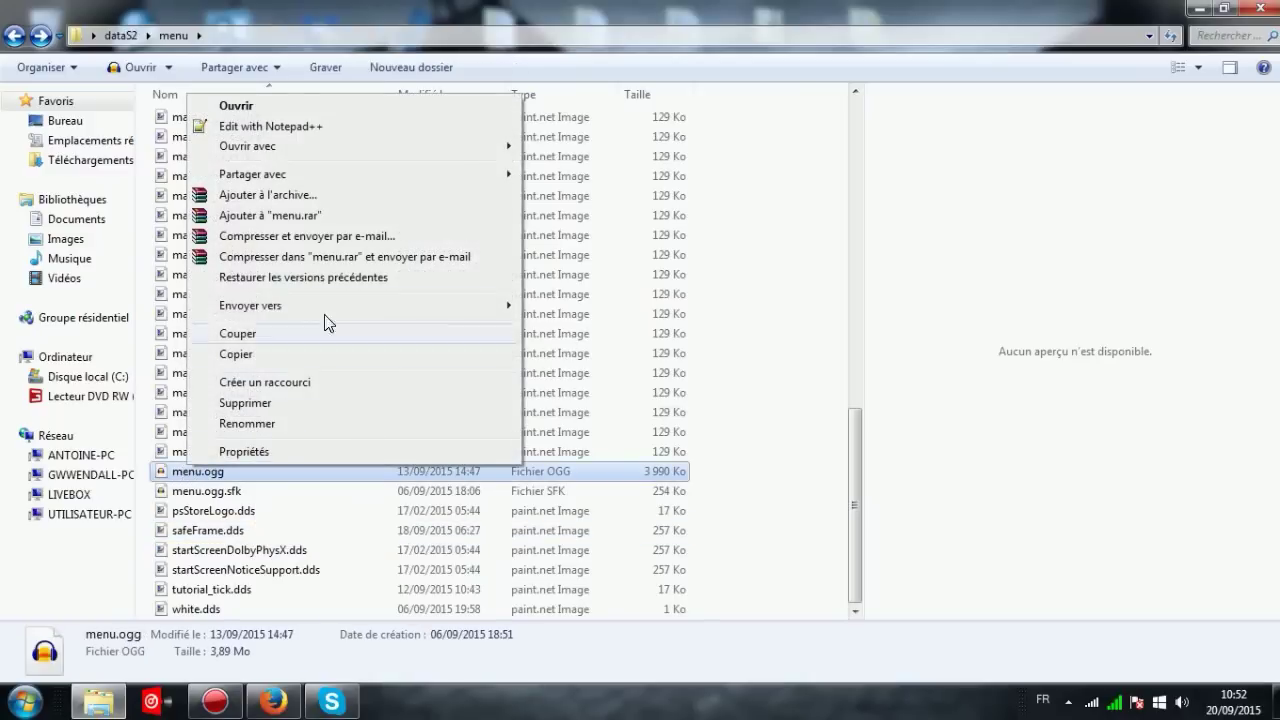
pyautogui.moveTo(390, 148)
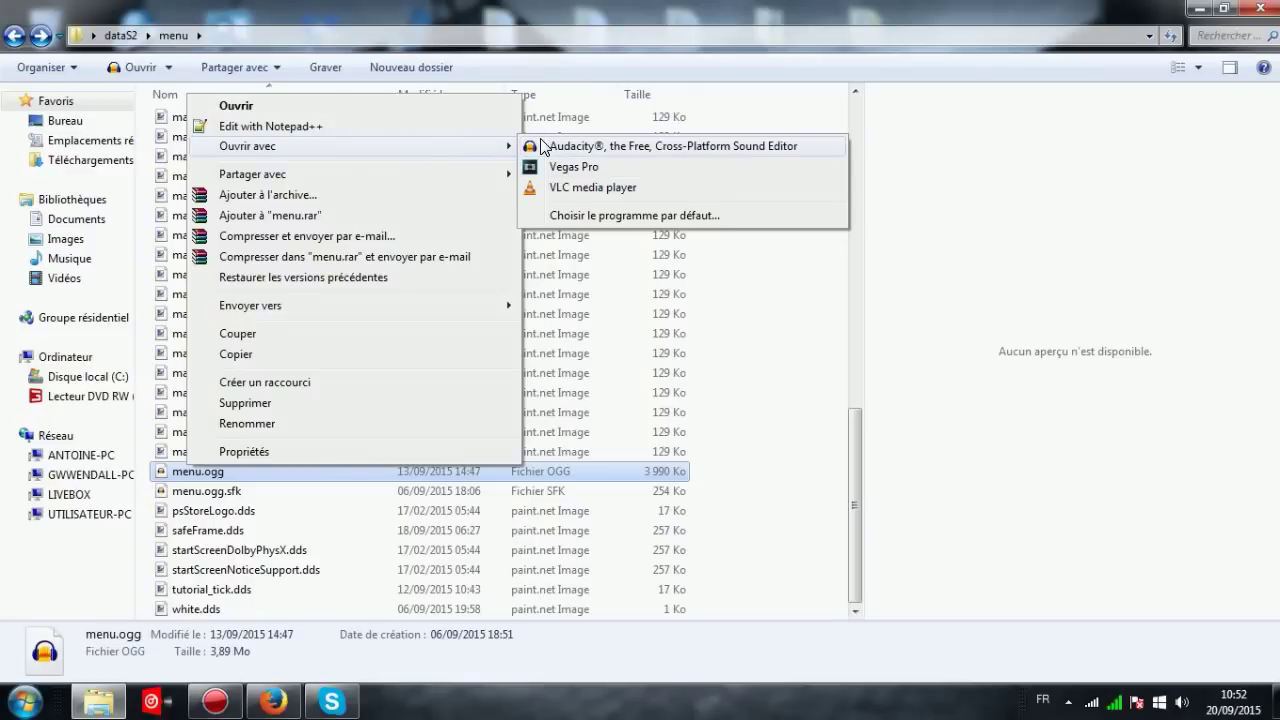
pyautogui.click(354, 451)
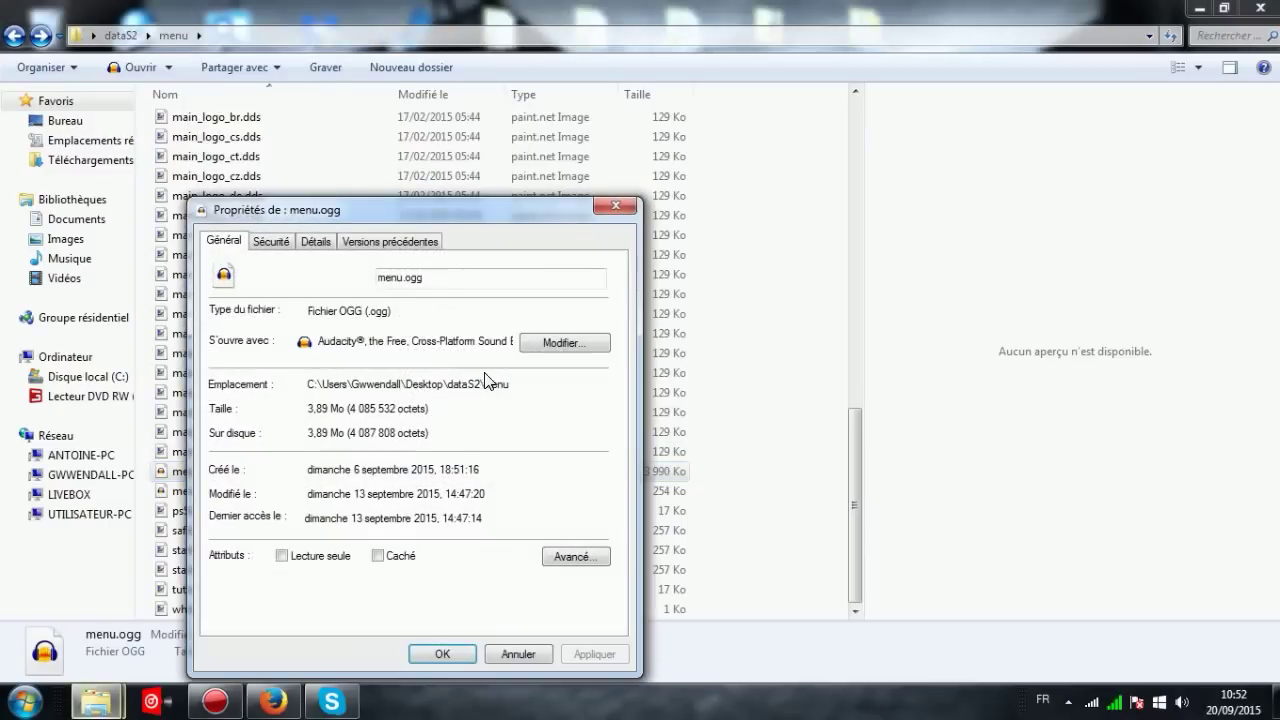
pyautogui.click(528, 342)
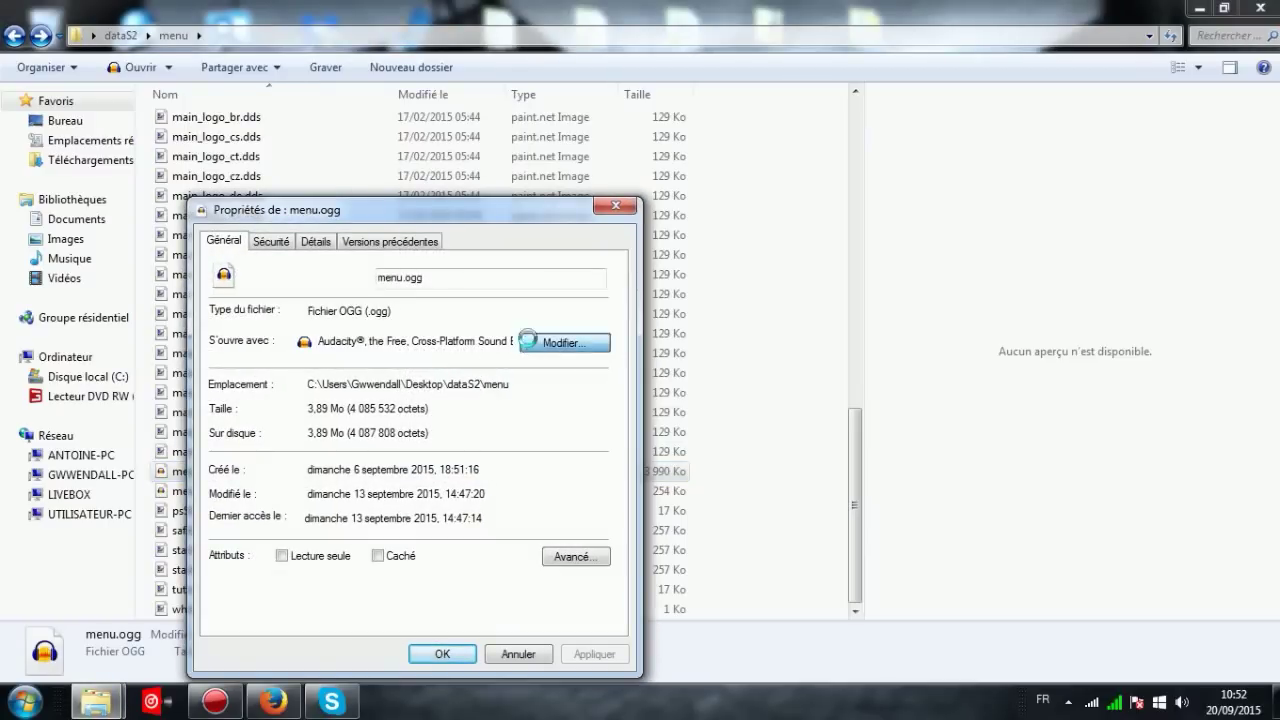
pyautogui.click(868, 316)
pyautogui.scroll(-2, 805, 405)
pyautogui.scroll(2, 790, 372)
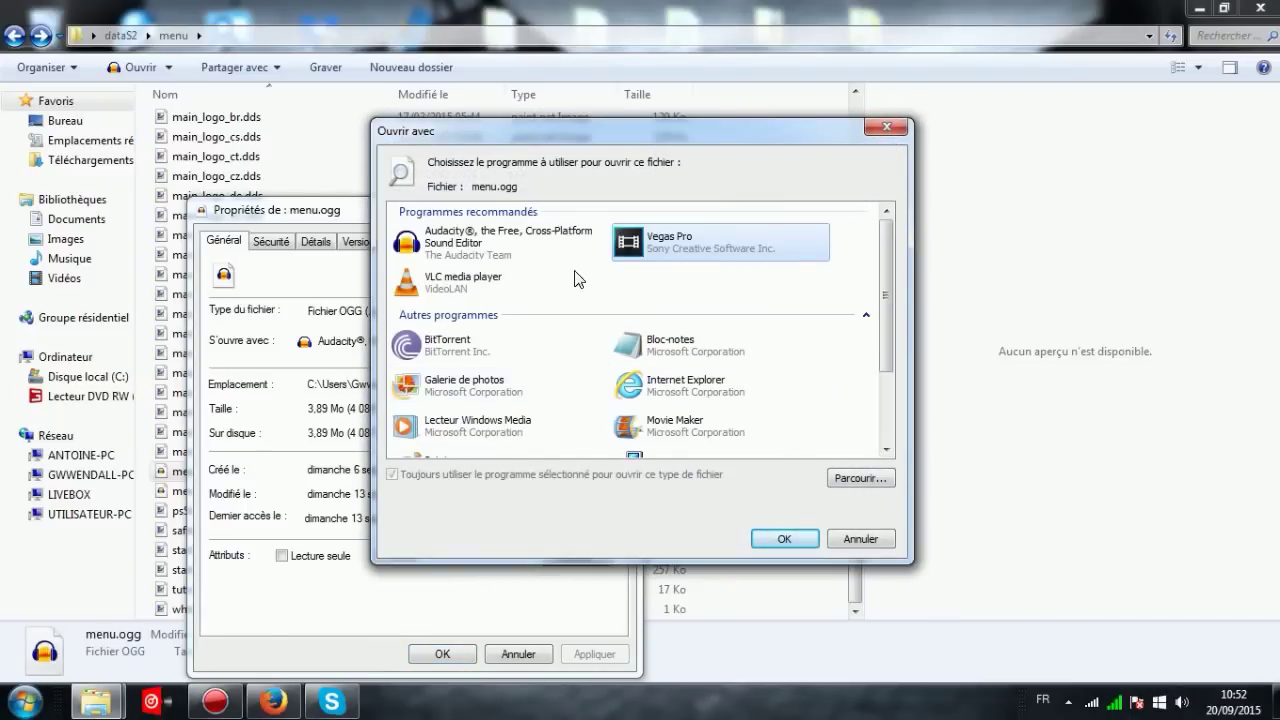
pyautogui.click(888, 125)
pyautogui.click(620, 209)
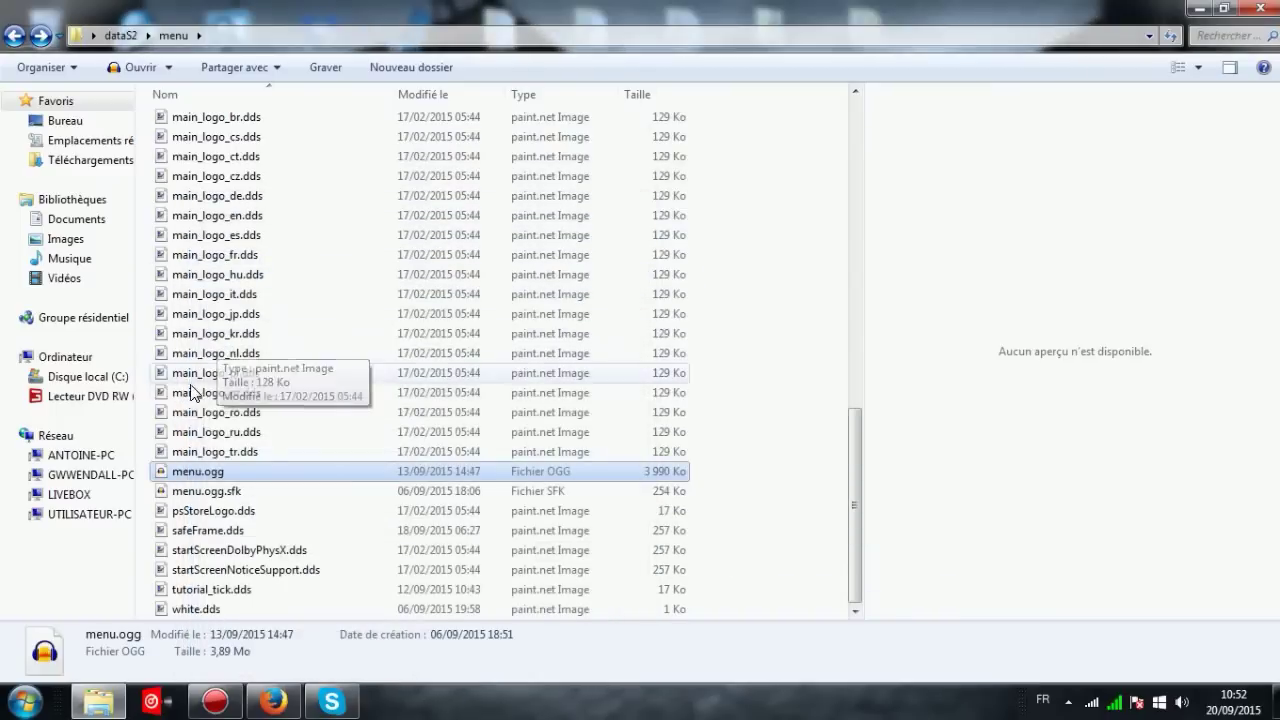
# - Set menu.ogg to open with audacity.exe from Program Files (x86)\Audacity on drive C: and apply the file properties
pyautogui.rightClick(182, 471)
pyautogui.click(215, 451)
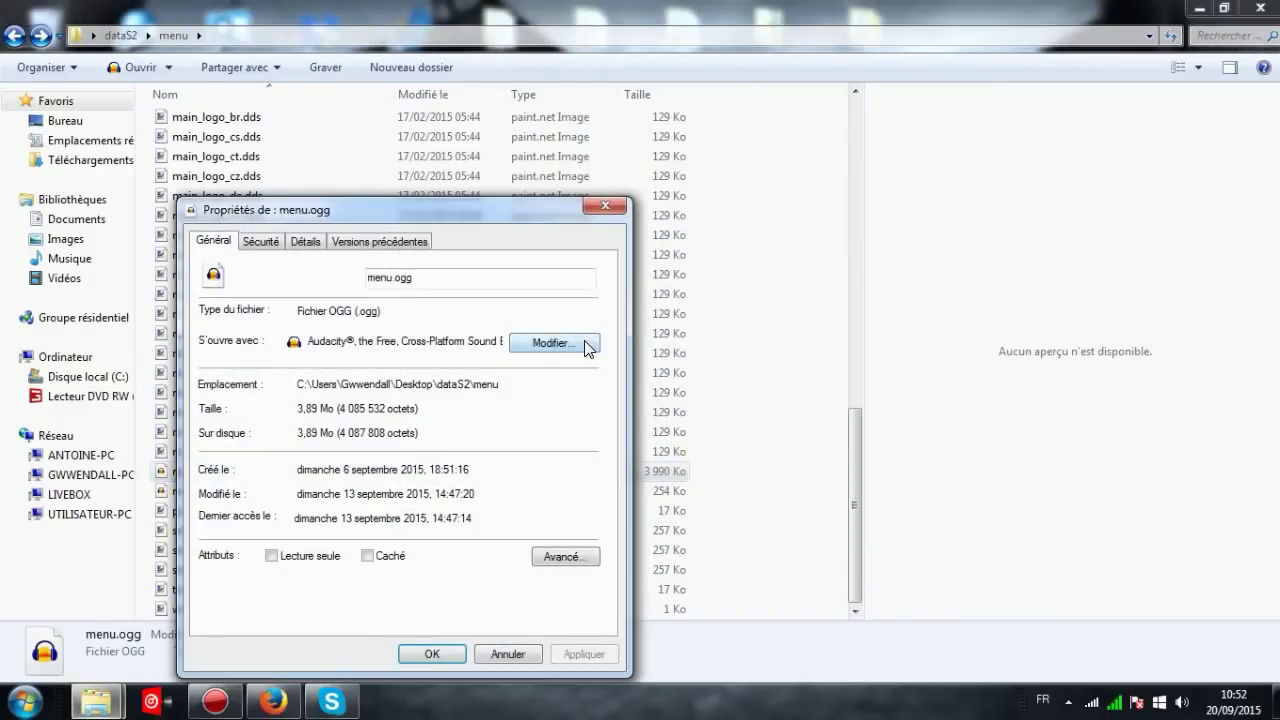
pyautogui.click(586, 344)
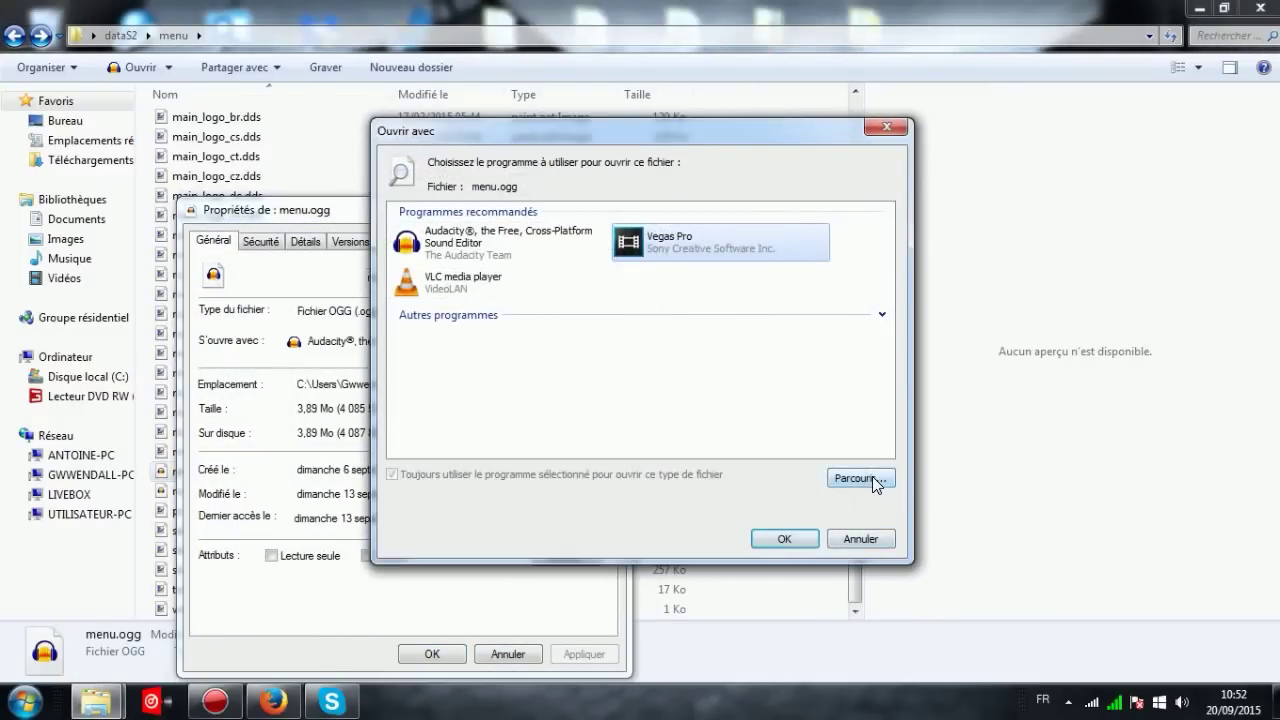
pyautogui.click(882, 477)
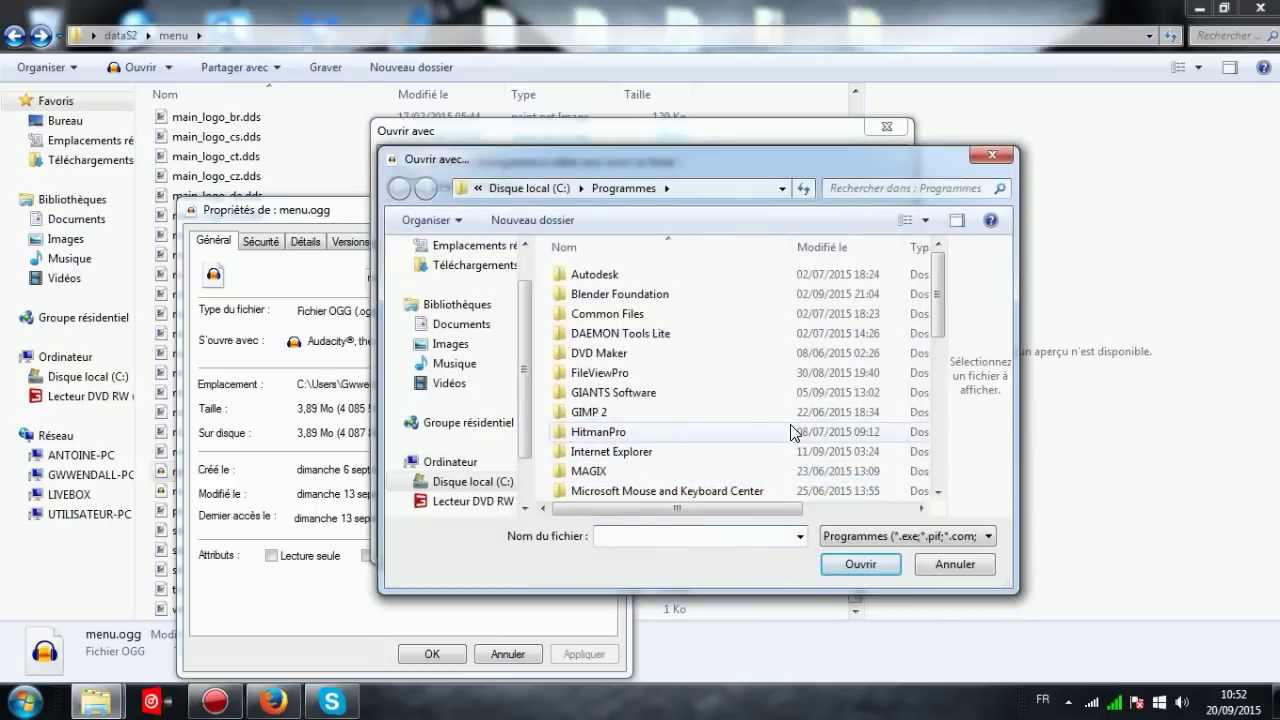
pyautogui.moveTo(936, 278)
pyautogui.mouseDown()
pyautogui.moveTo(936, 430)
pyautogui.moveTo(920, 260)
pyautogui.mouseUp()
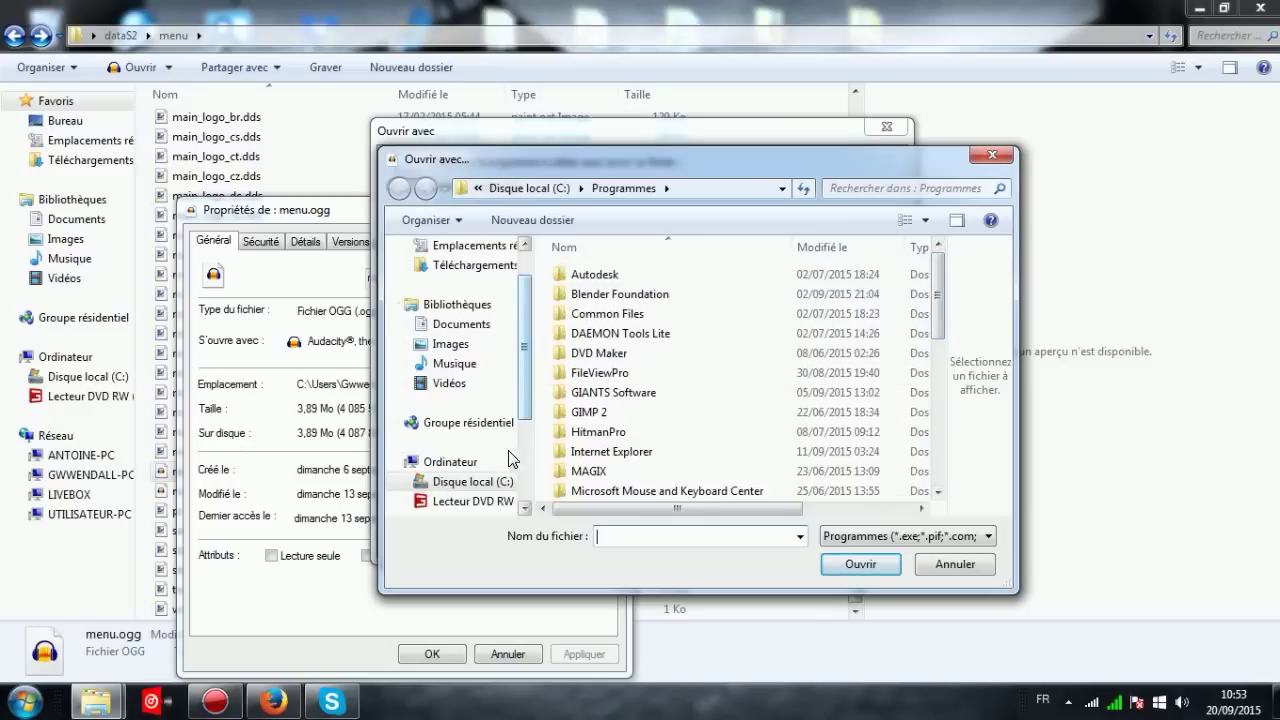
pyautogui.click(474, 483)
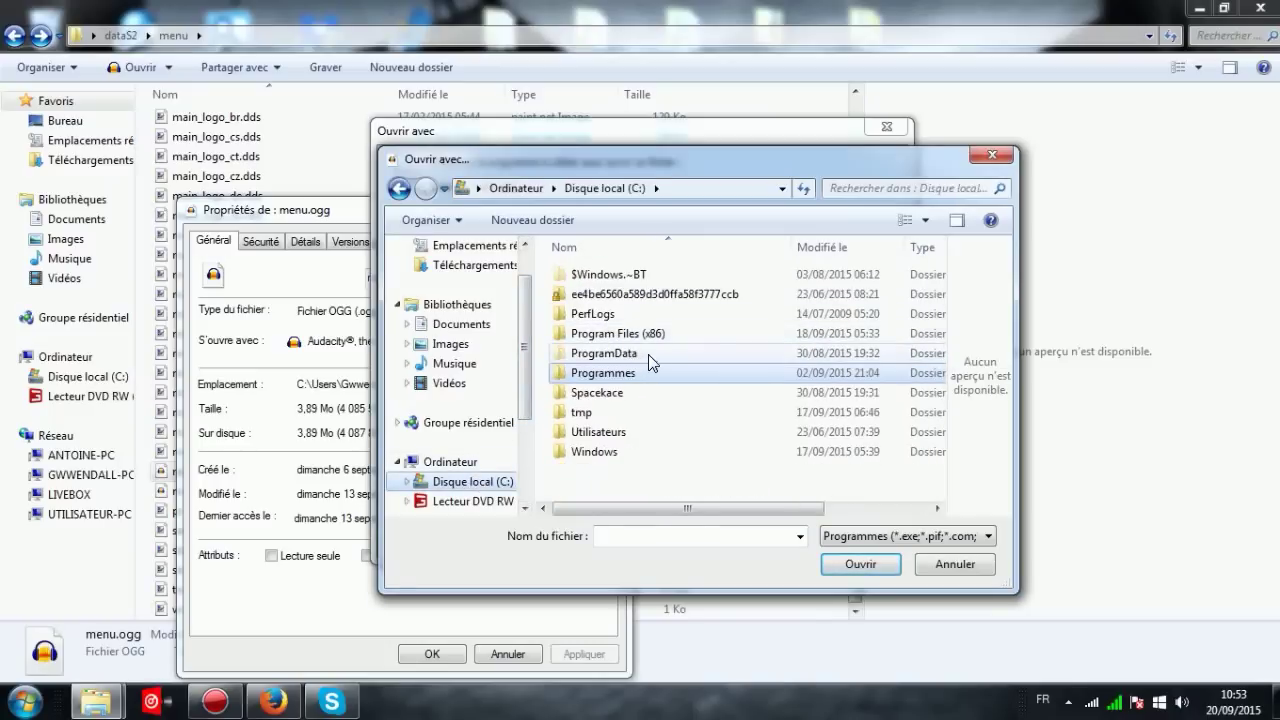
pyautogui.doubleClick(620, 334)
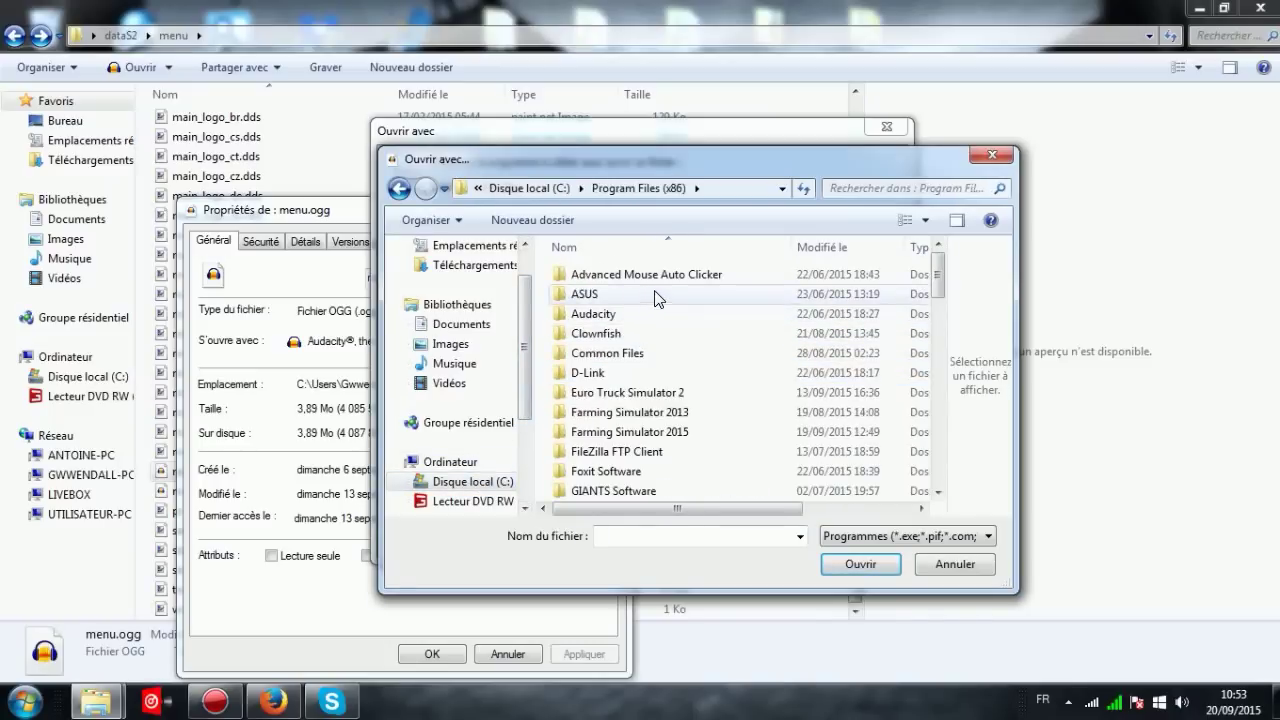
pyautogui.doubleClick(668, 315)
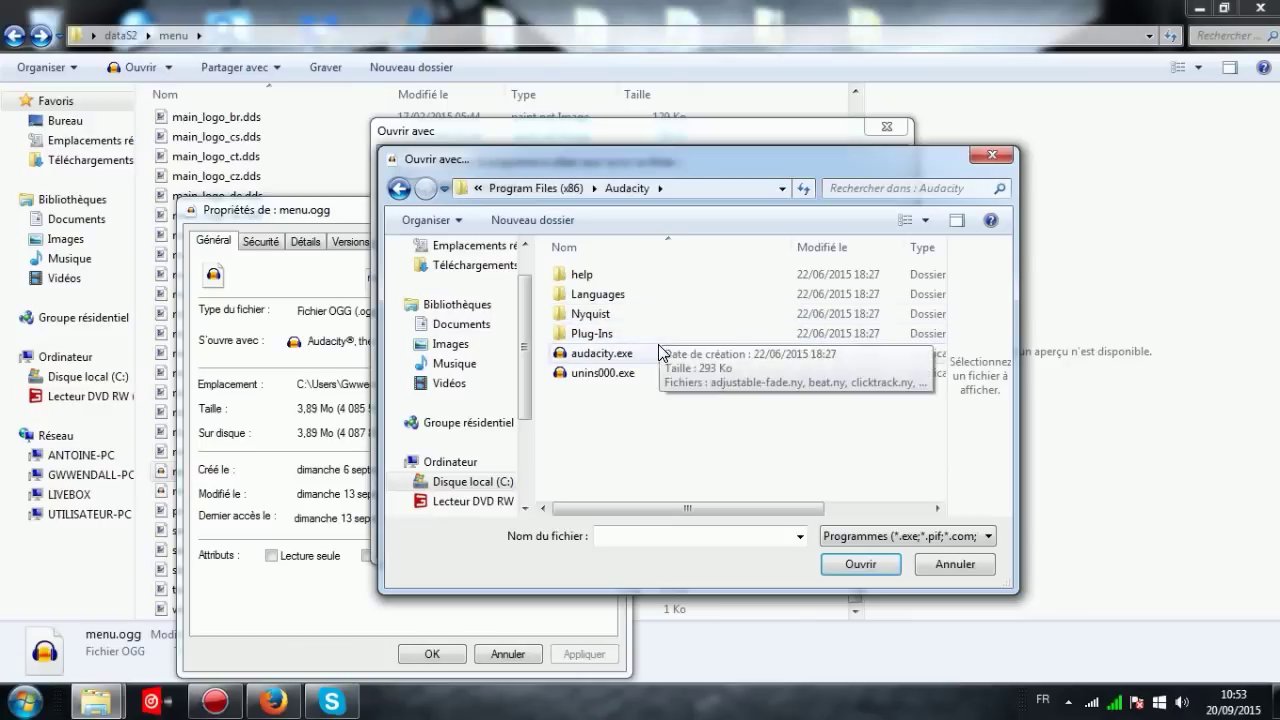
pyautogui.click(664, 356)
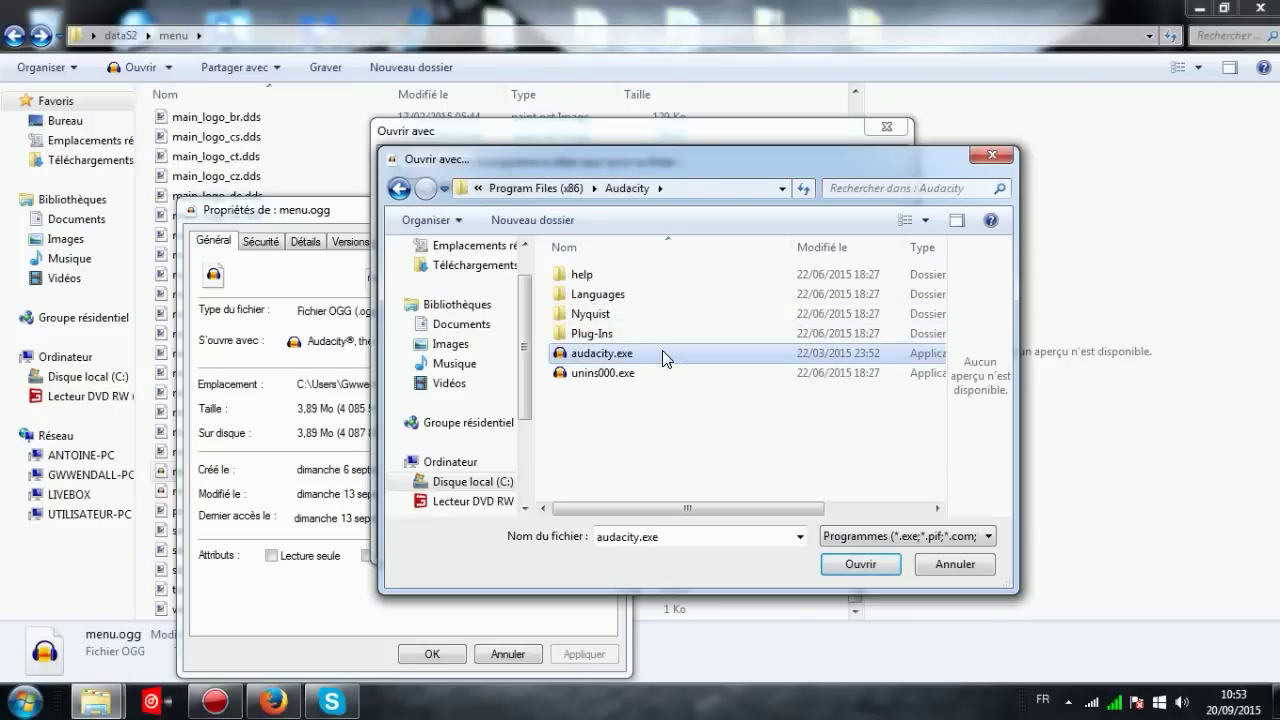
pyautogui.click(872, 562)
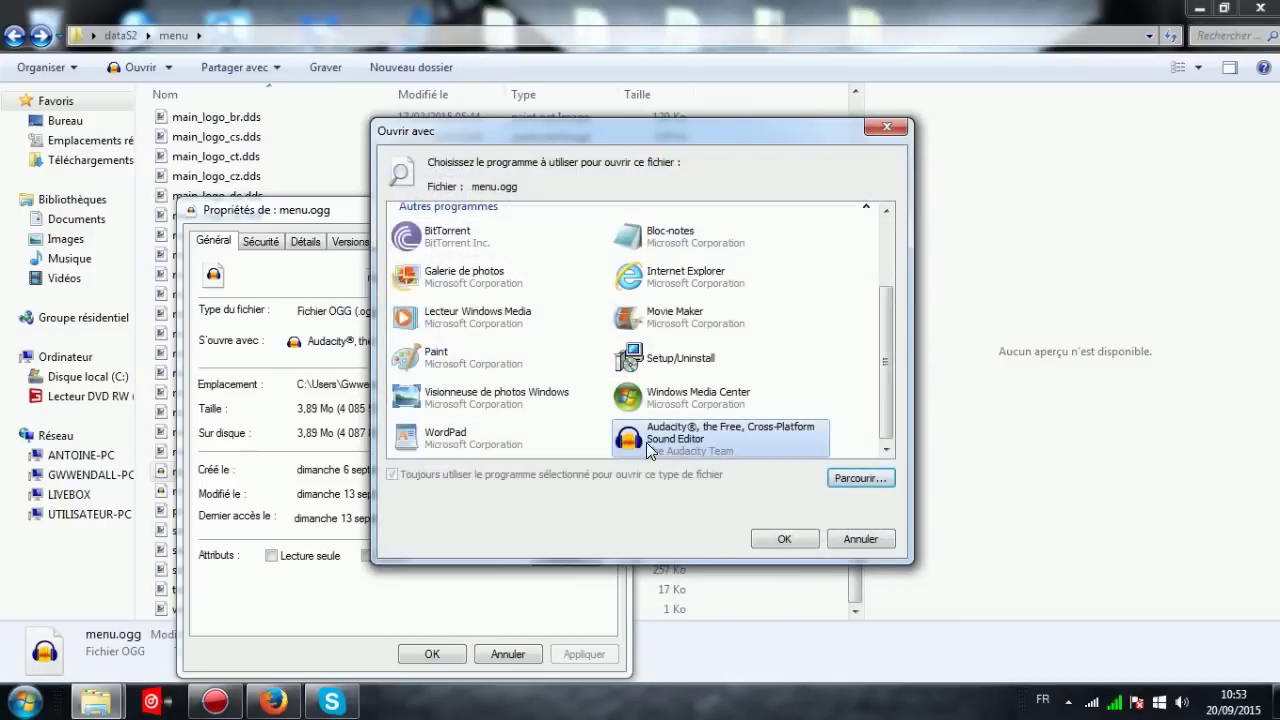
pyautogui.click(786, 540)
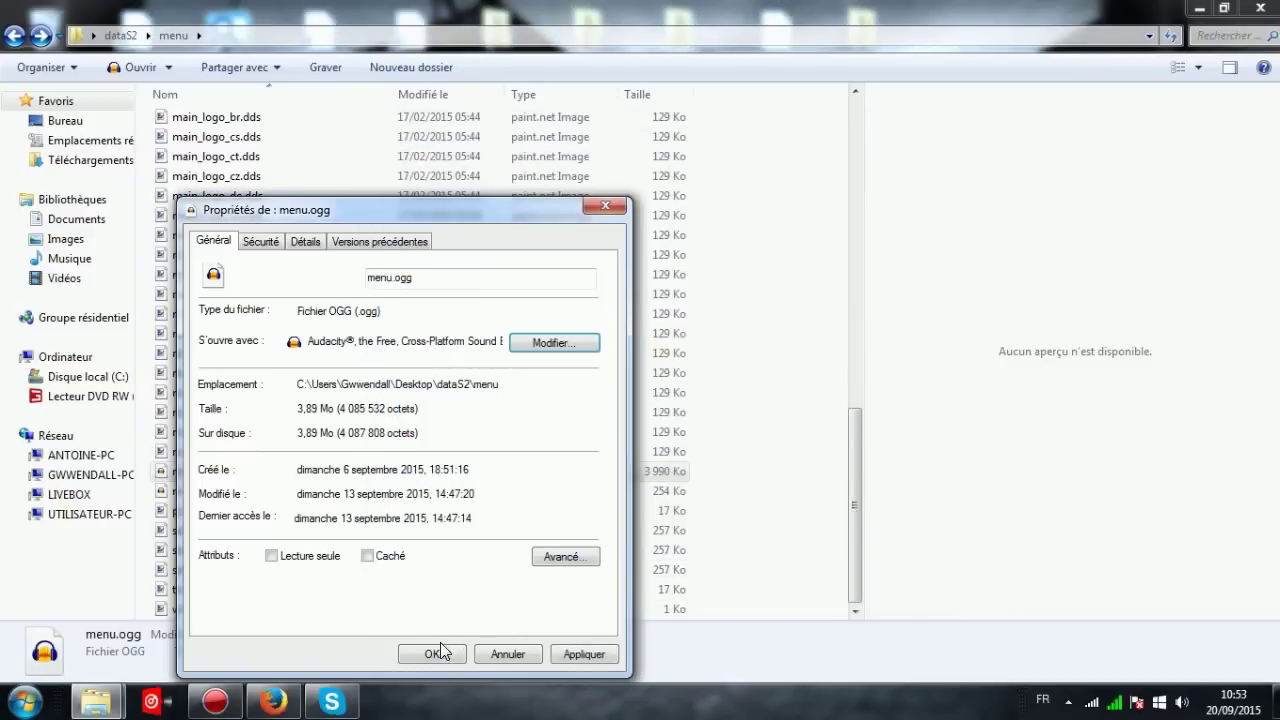
pyautogui.click(562, 656)
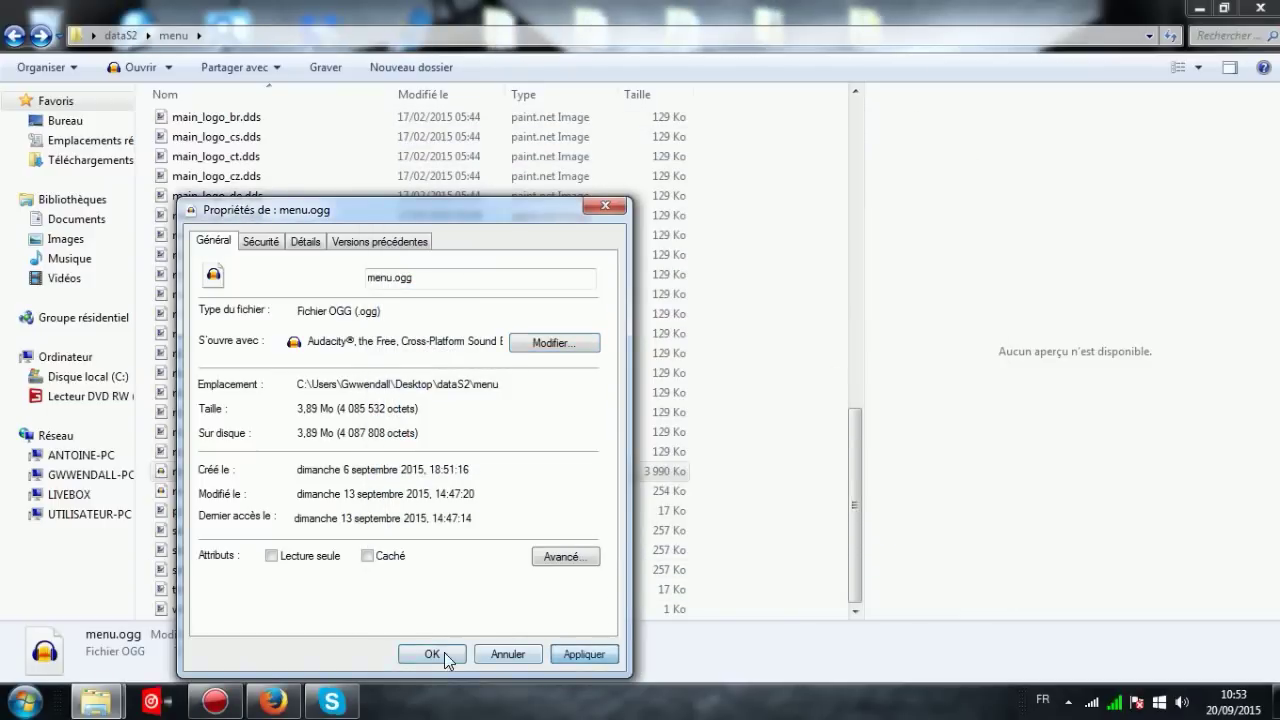
pyautogui.click(430, 655)
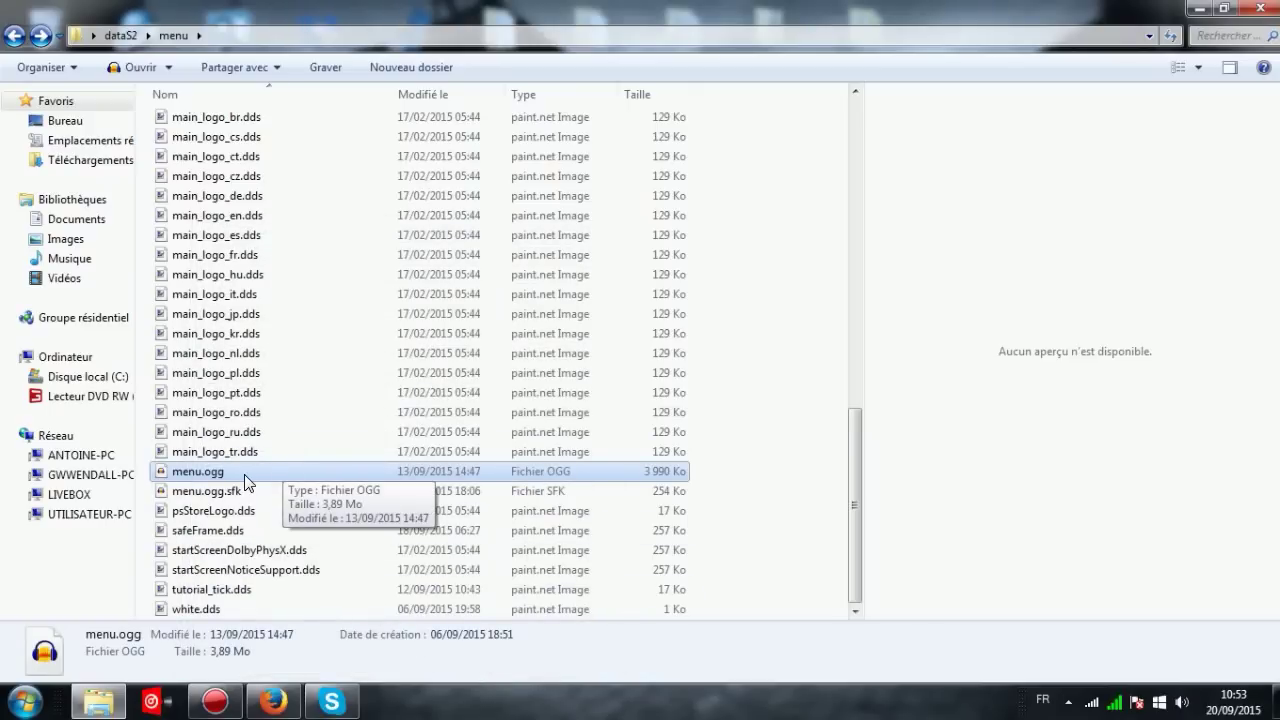
# - Open menu.ogg in Audacity, play it from the beginning and stop the playback
pyautogui.doubleClick(246, 474)
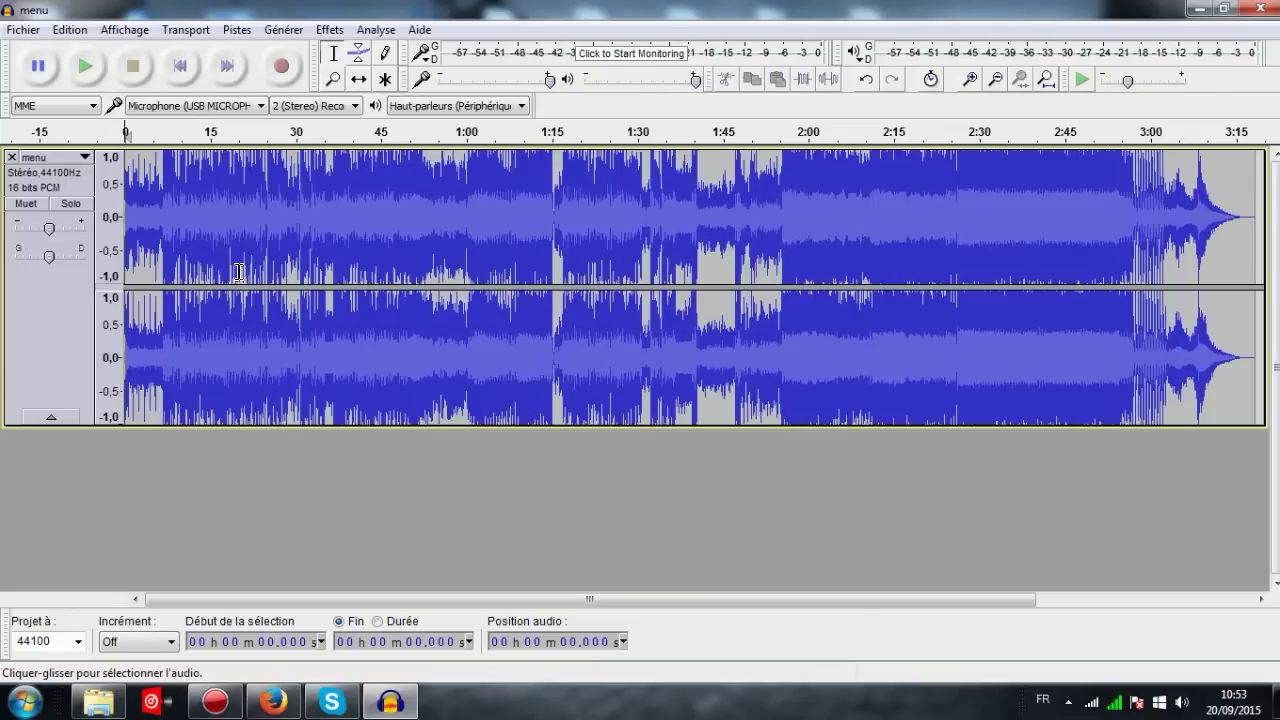
pyautogui.click(85, 68)
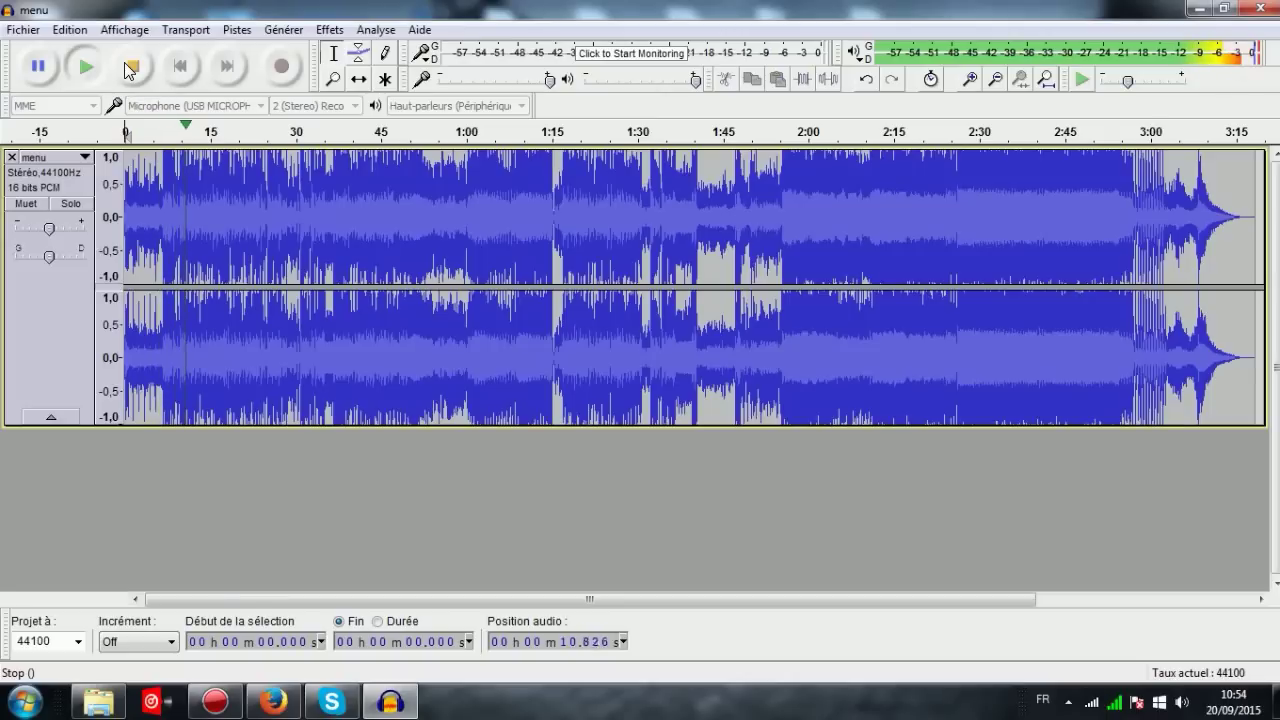
pyautogui.click(128, 67)
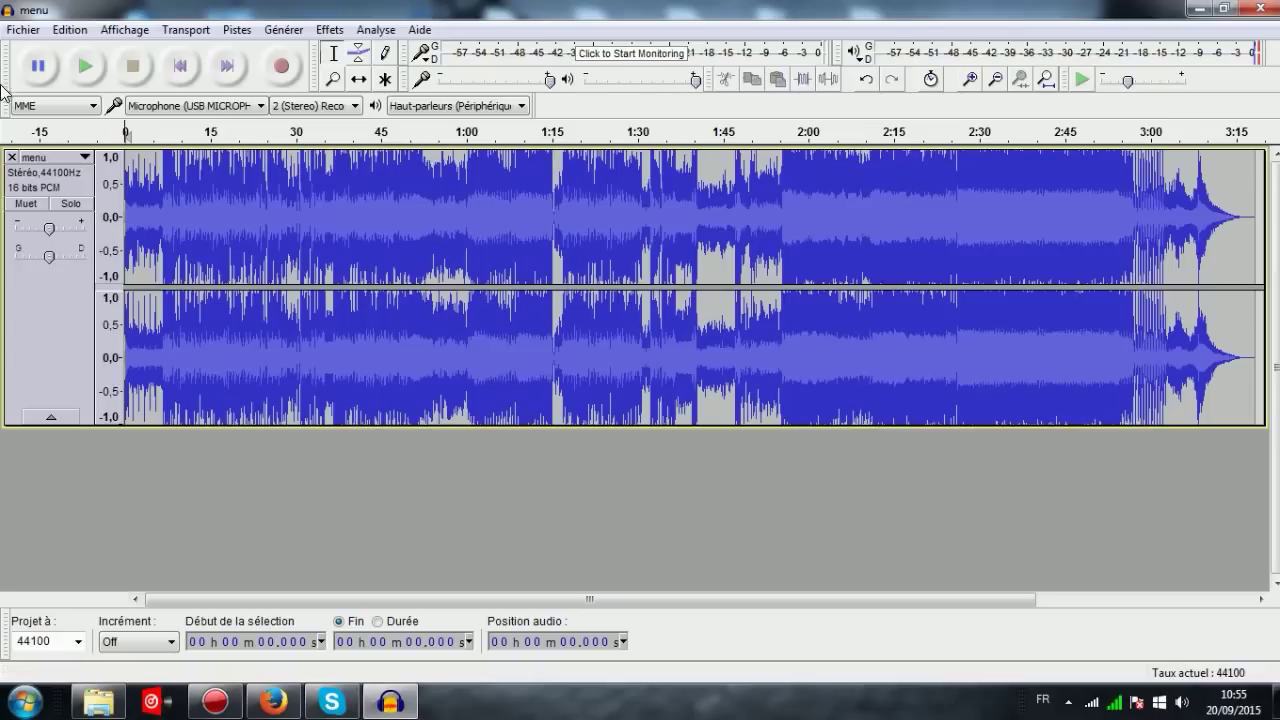
# - Preview the sample tracks Kalimba and Maid with the Flaxen Hair, close the player, and place their folder window beside the Audacity project
pyautogui.rightClick(113, 710)
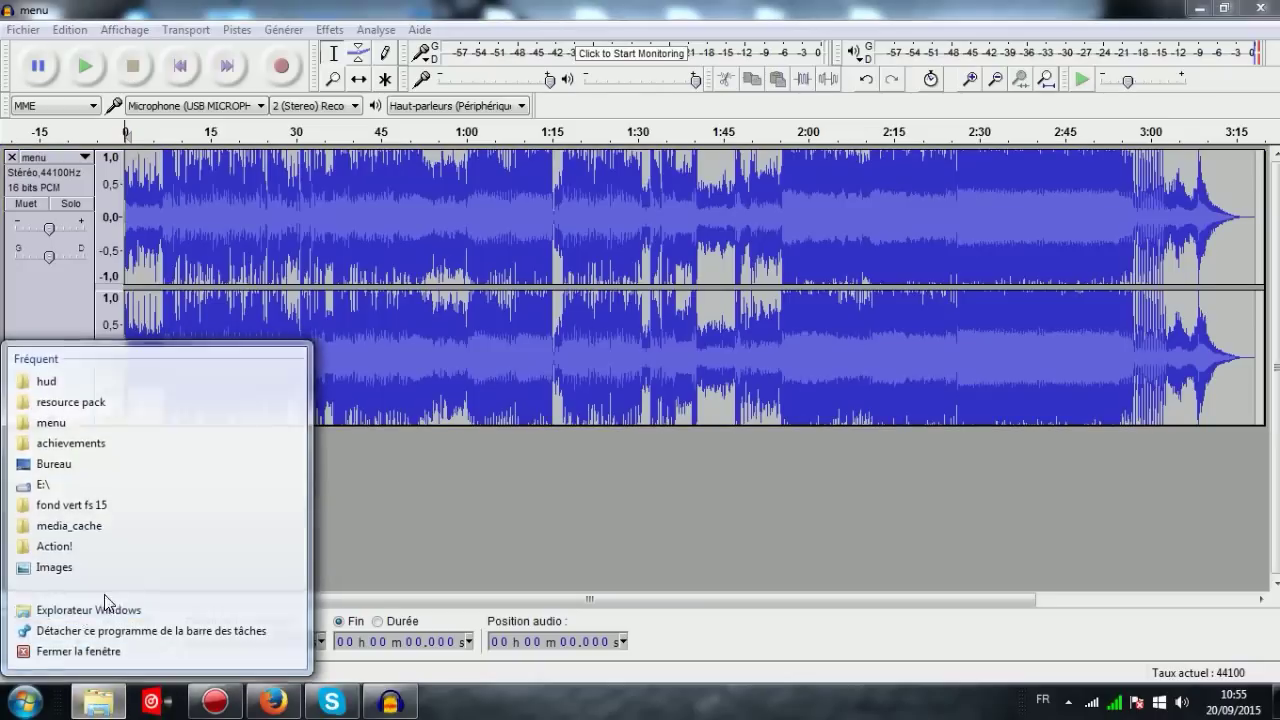
pyautogui.press('Escape')
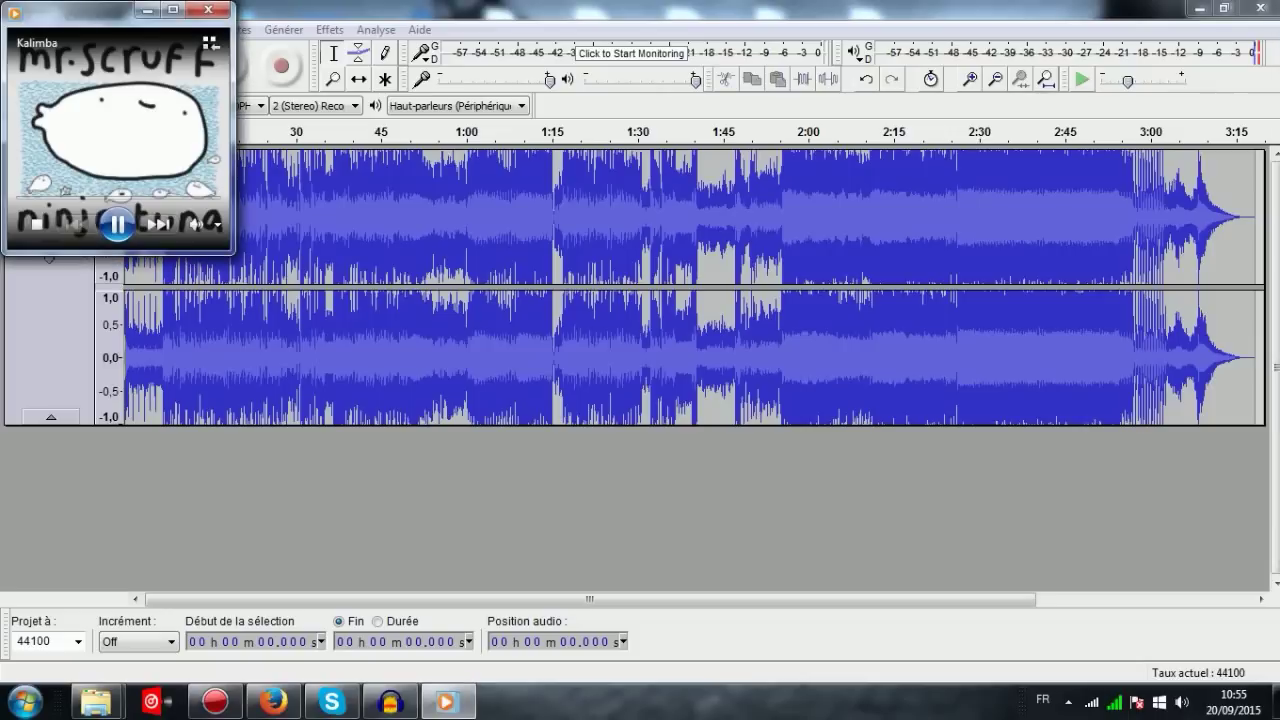
pyautogui.click(207, 10)
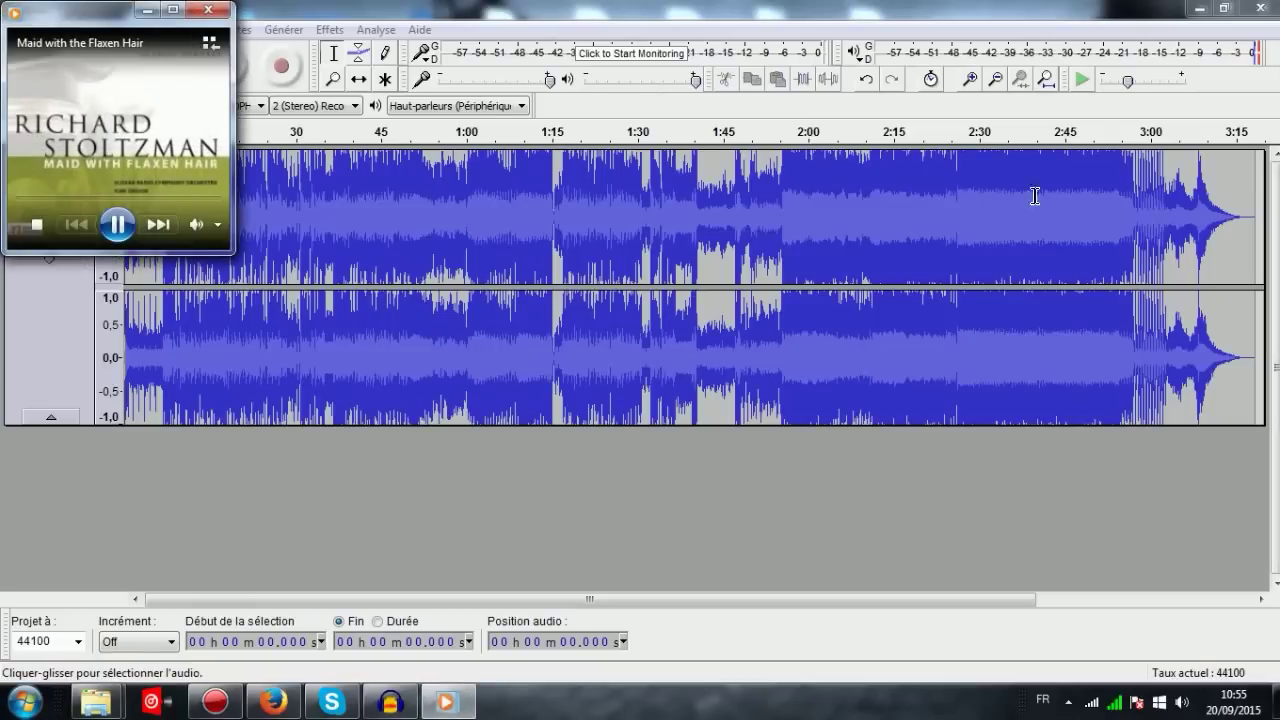
pyautogui.click(208, 11)
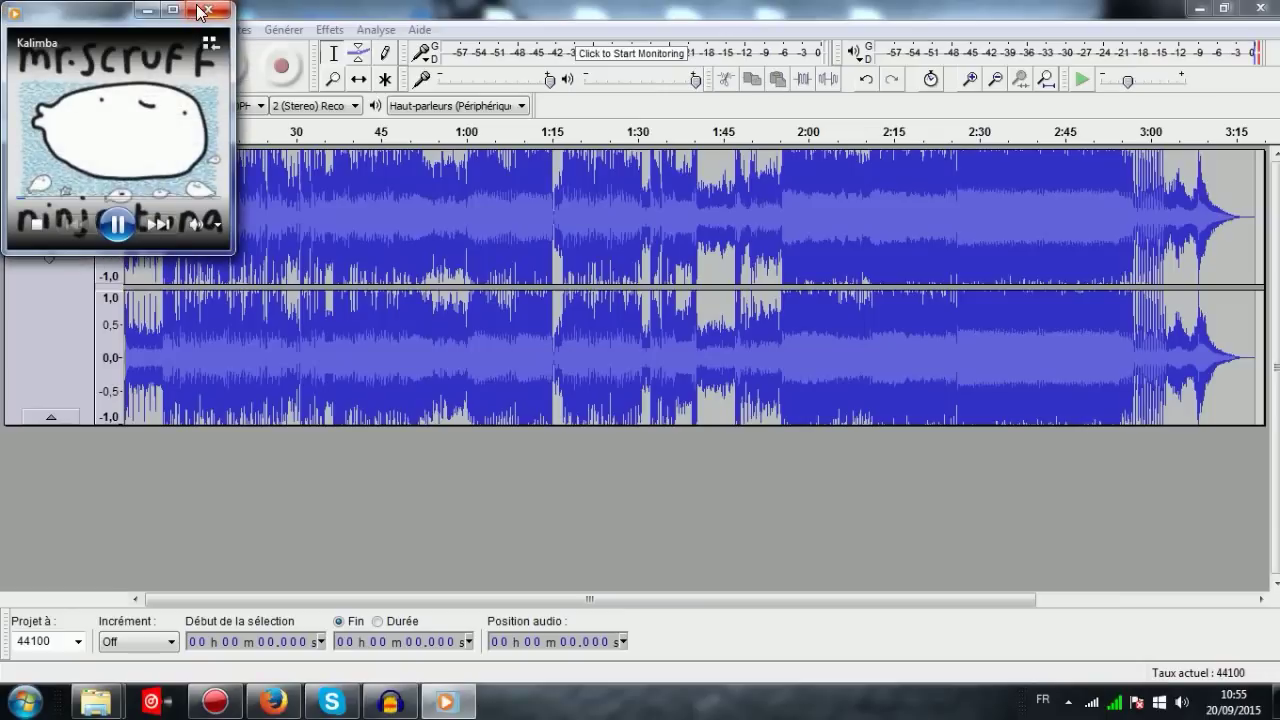
pyautogui.click(205, 11)
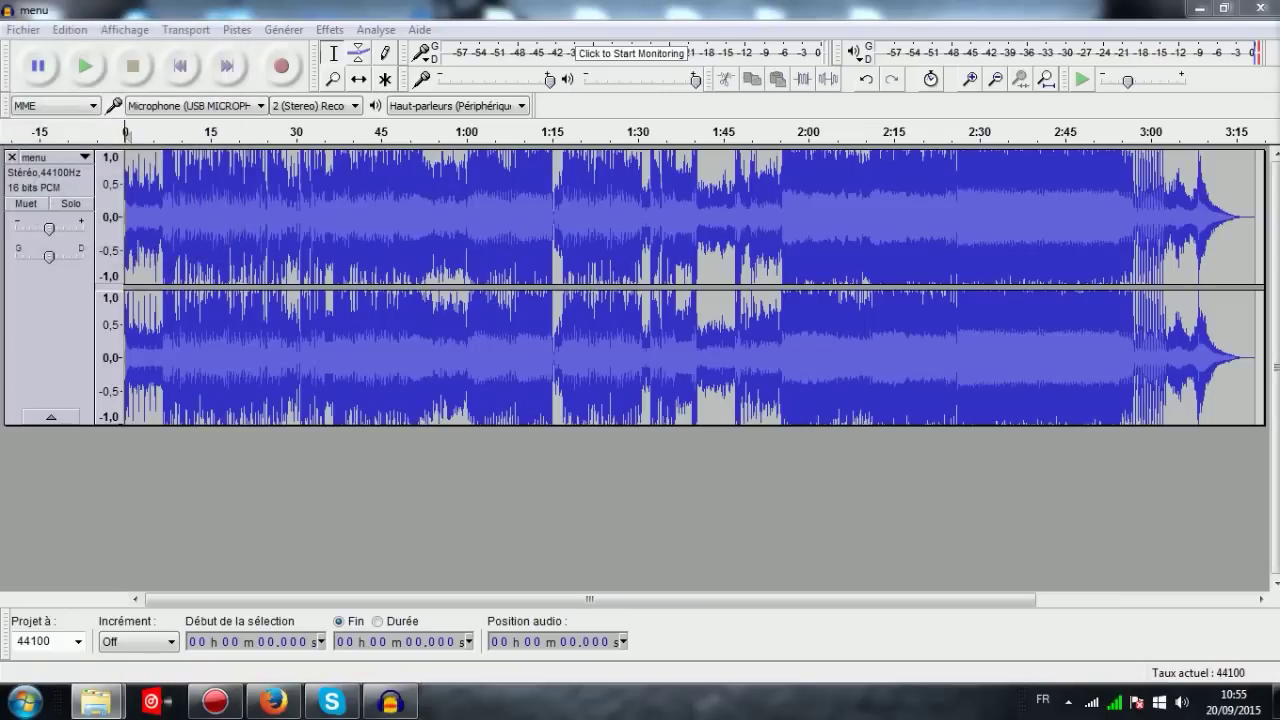
pyautogui.doubleClick(677, 14)
pyautogui.moveTo(677, 14); pyautogui.dragTo(1001, 98)
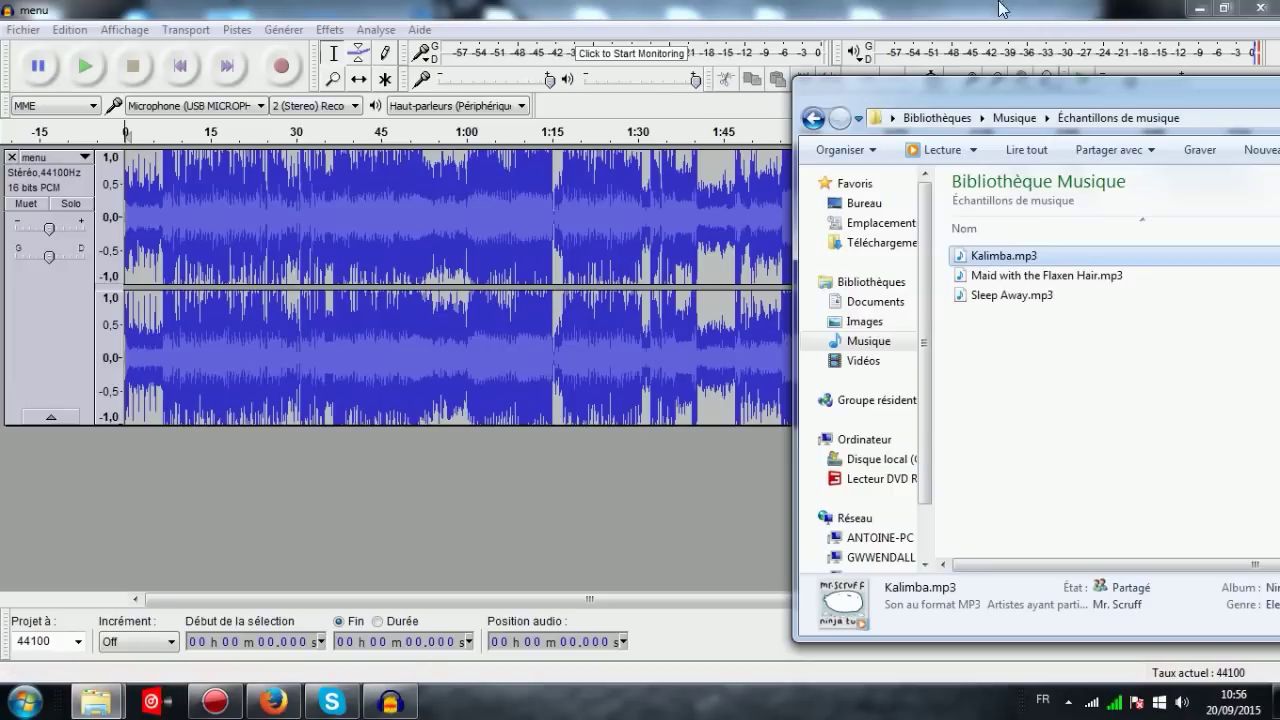
# - Copy menu.ogg from the dataS2 menu folder to the desktop (Bureau) and return to the menu folder
pyautogui.click(1199, 8)
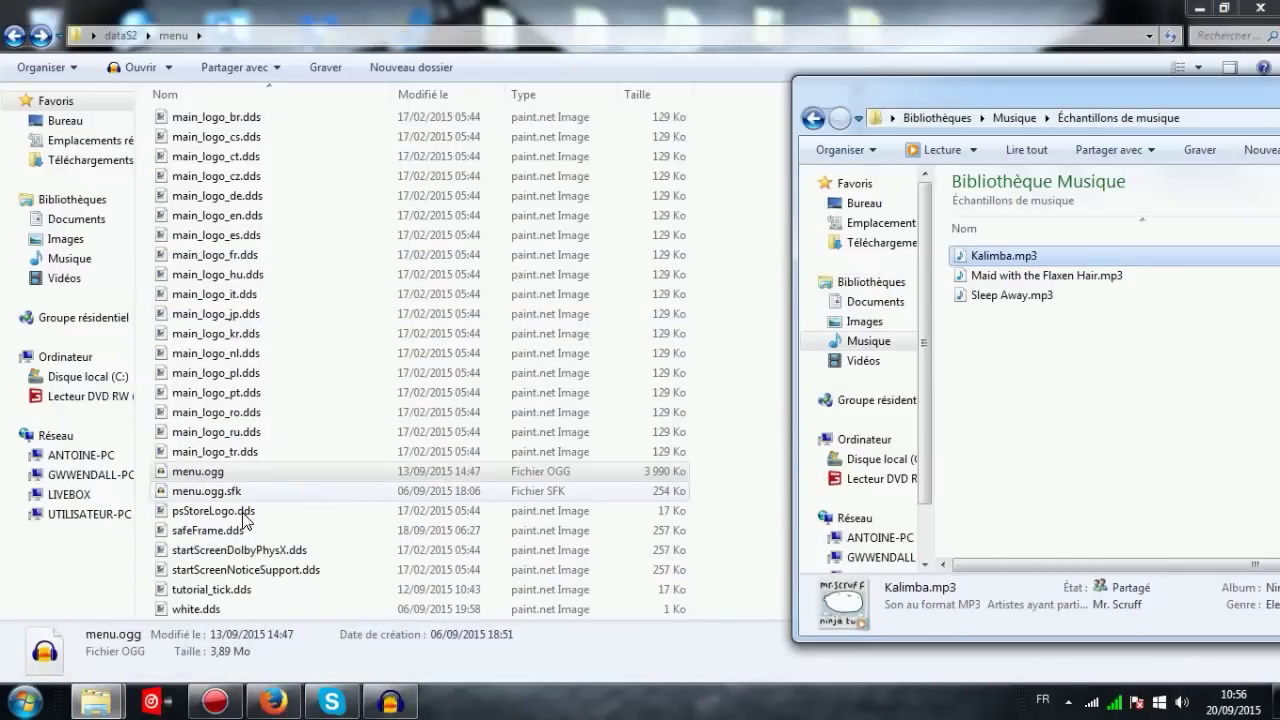
pyautogui.rightClick(205, 471)
pyautogui.click(255, 358)
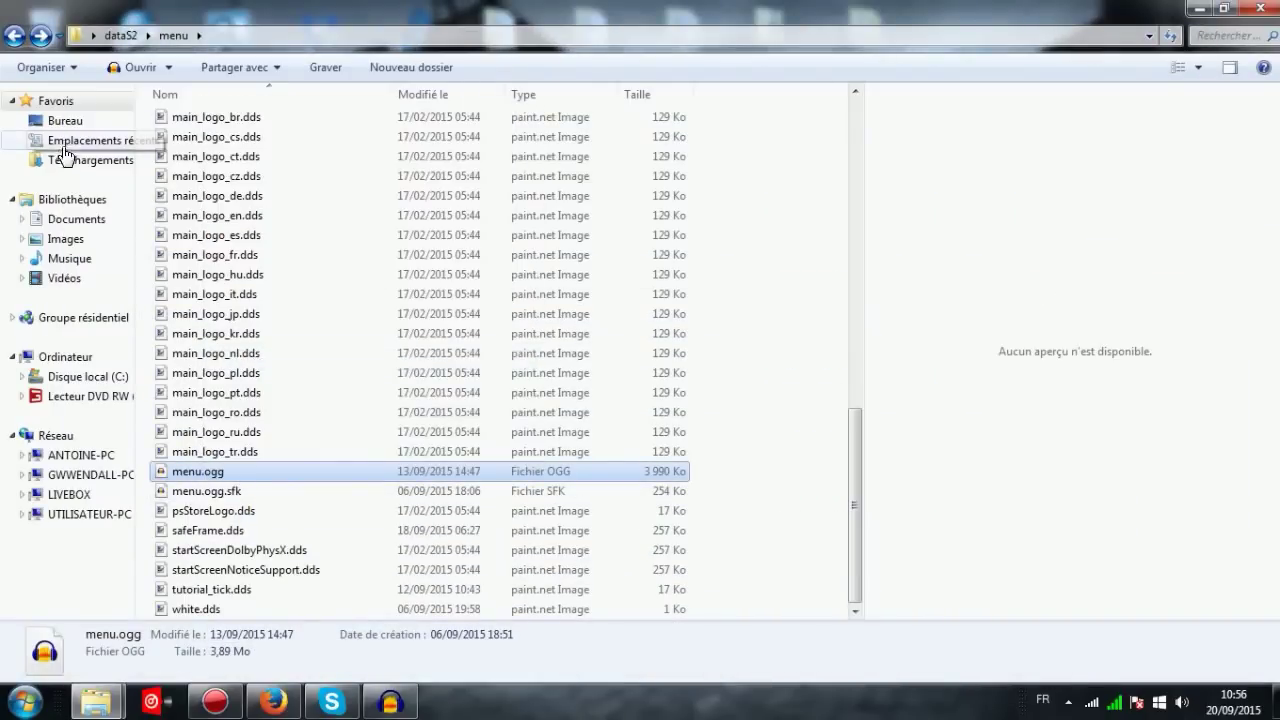
pyautogui.rightClick(65, 122)
pyautogui.click(66, 124)
pyautogui.rightClick(66, 127)
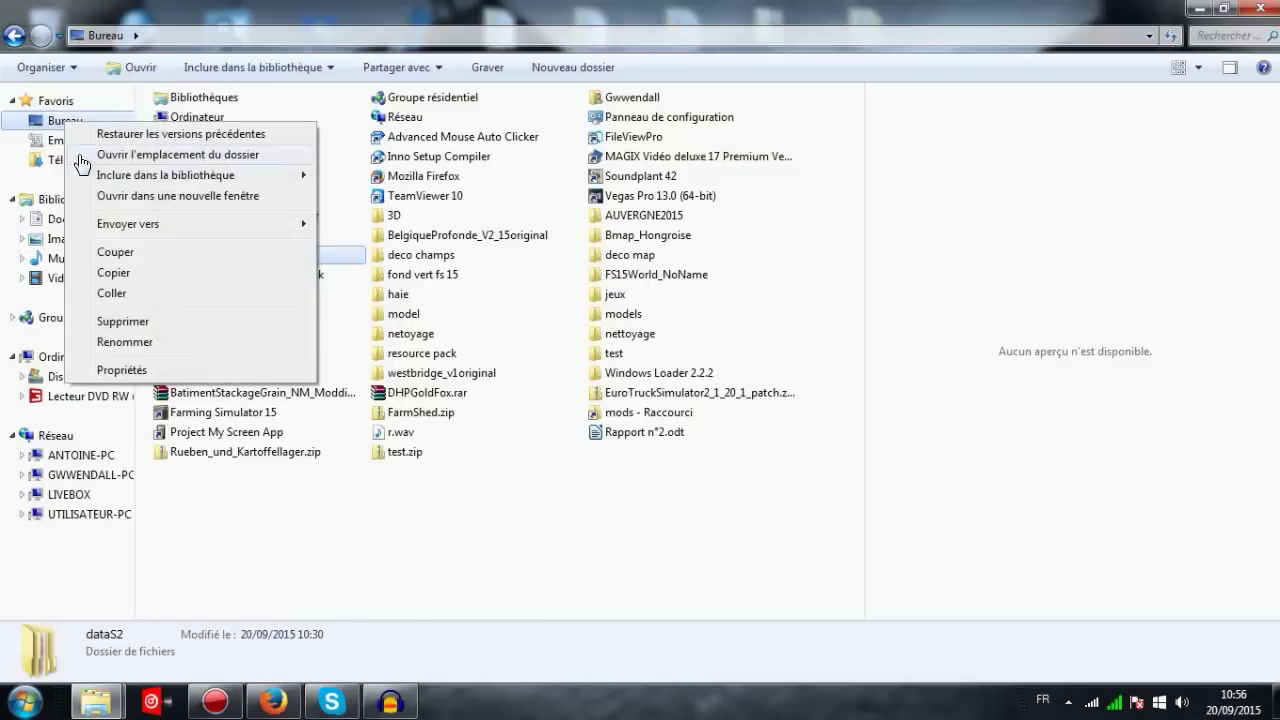
pyautogui.click(110, 294)
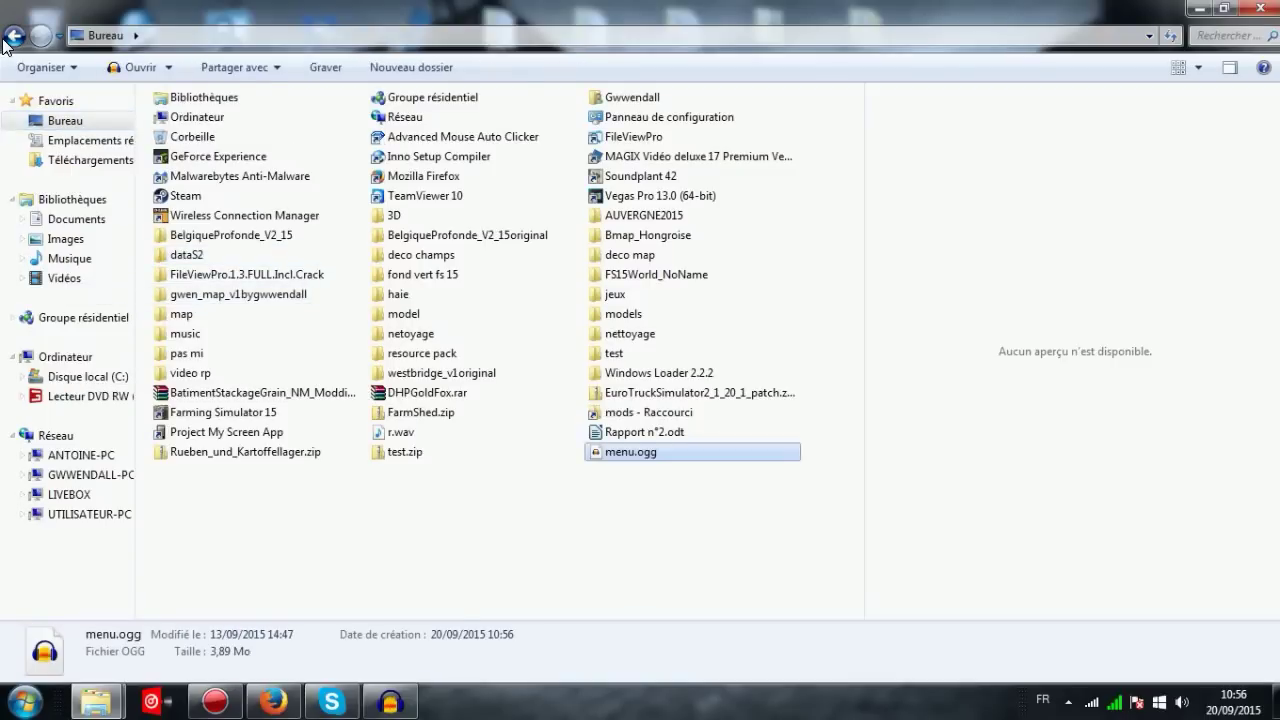
pyautogui.click(13, 36)
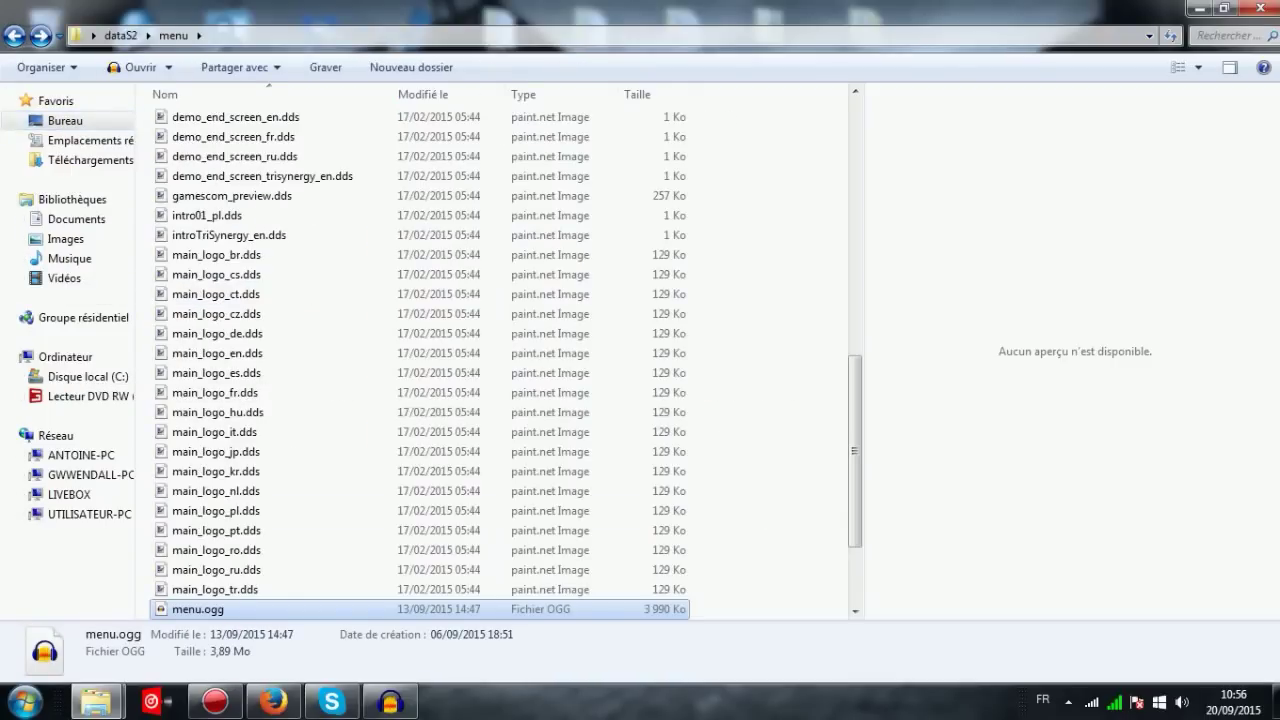
# - Replace the menu track in Audacity with Kalimba.mp3 from the Échantillons de musique folder and bring the project to the front
pyautogui.click(390, 702)
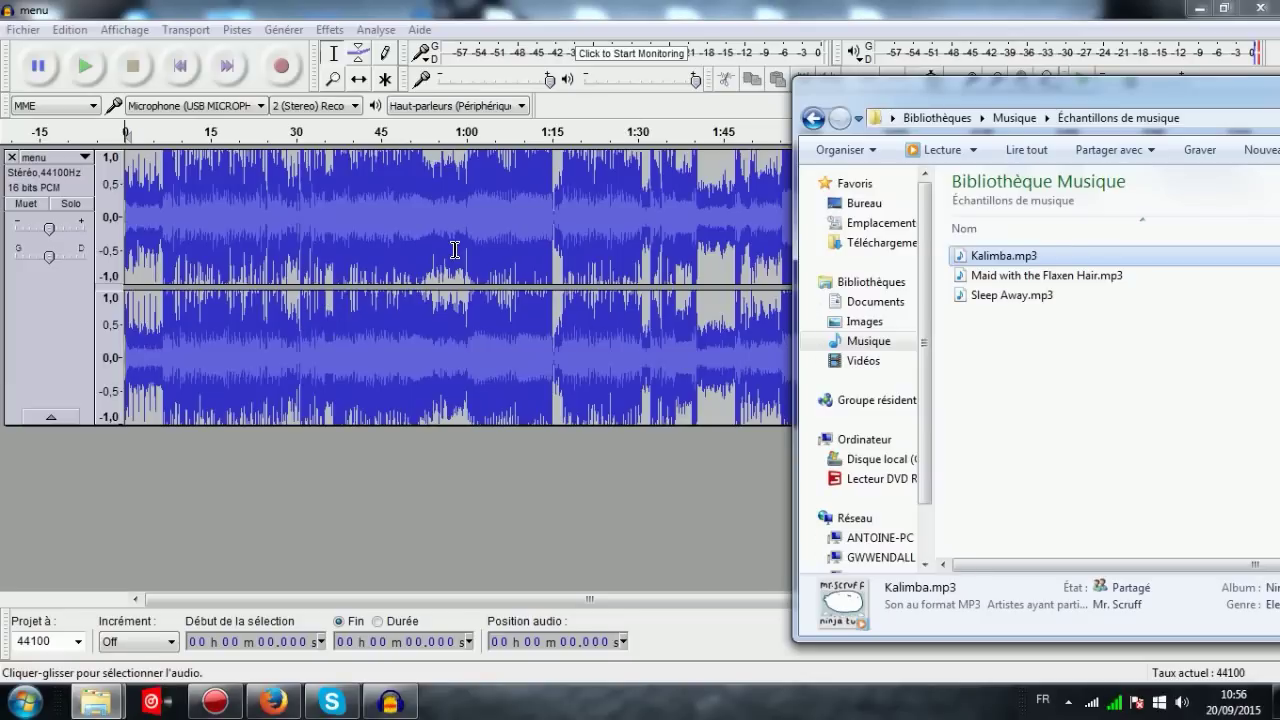
pyautogui.click(12, 158)
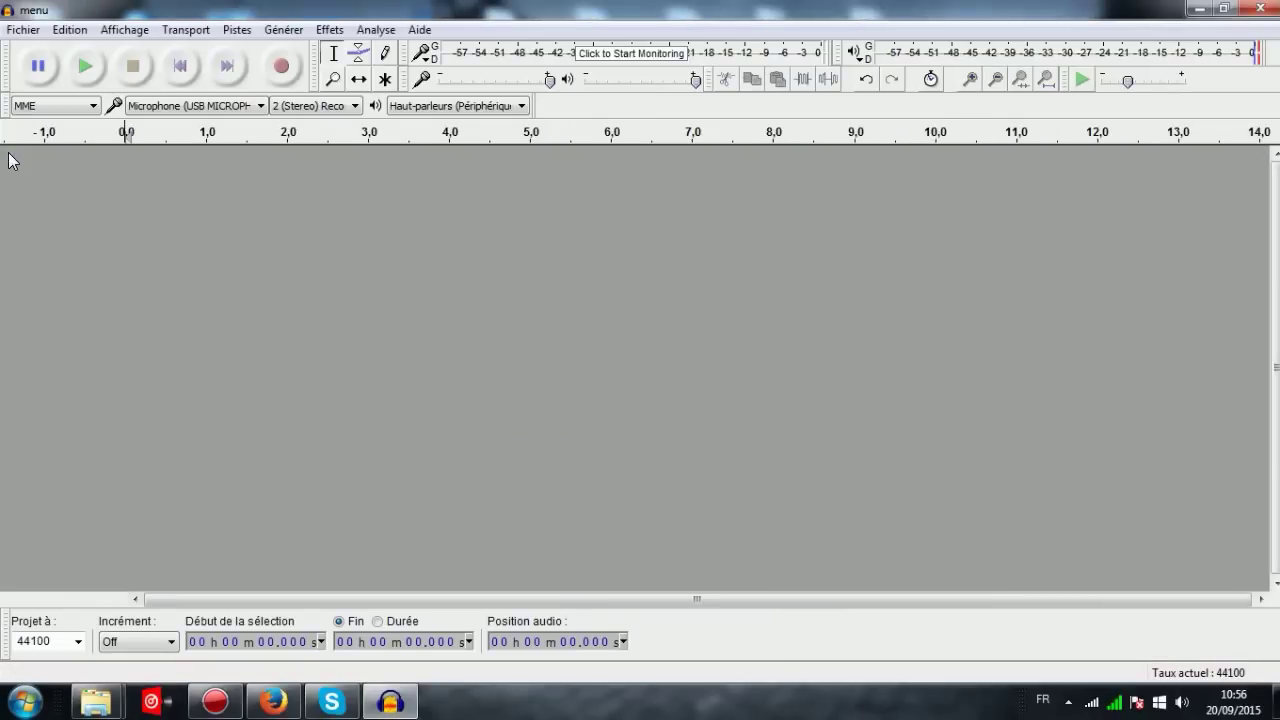
pyautogui.moveTo(115, 705)
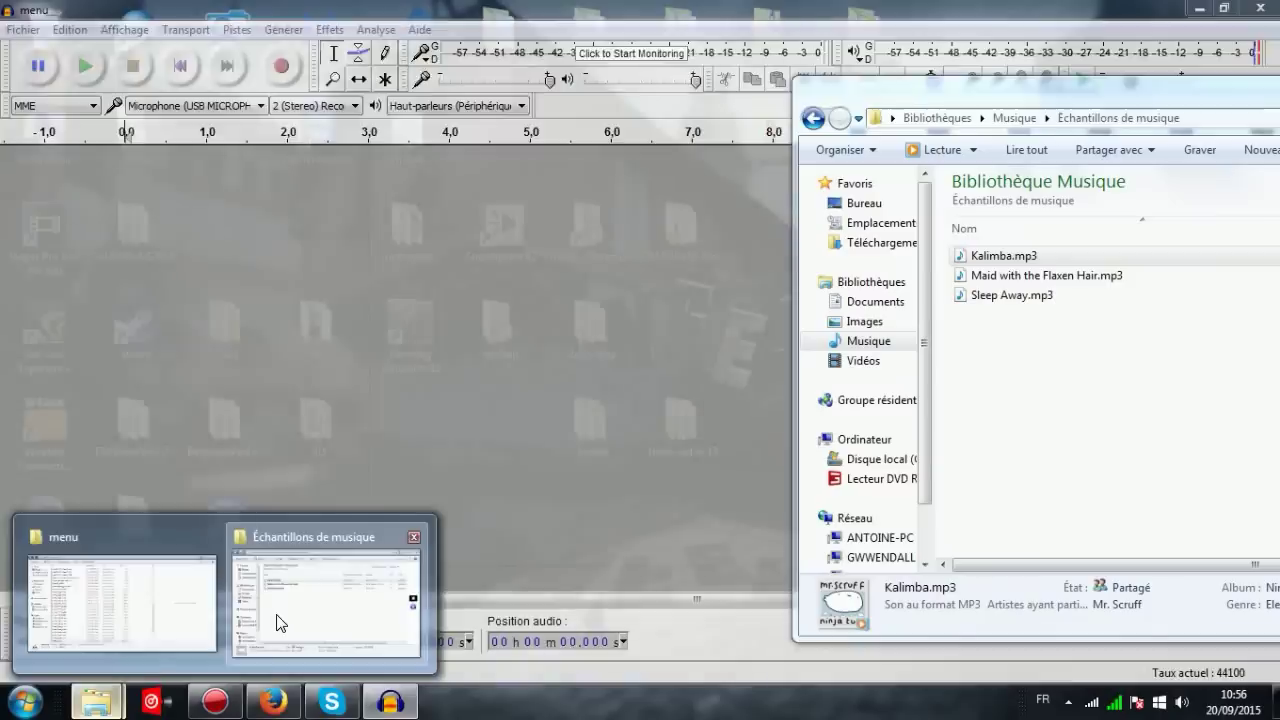
pyautogui.click(277, 620)
pyautogui.moveTo(1002, 258); pyautogui.dragTo(576, 248)
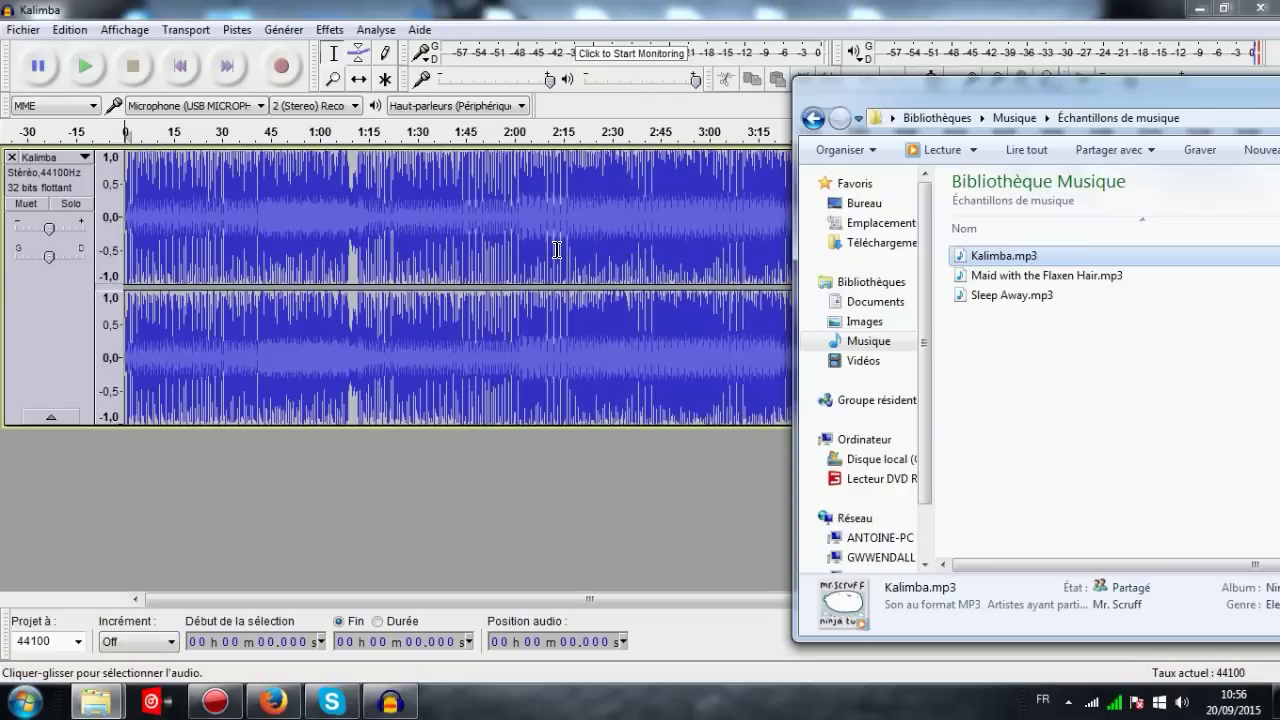
pyautogui.moveTo(1146, 96); pyautogui.dragTo(1279, 139)
pyautogui.hotkey('alt', 'Tab')
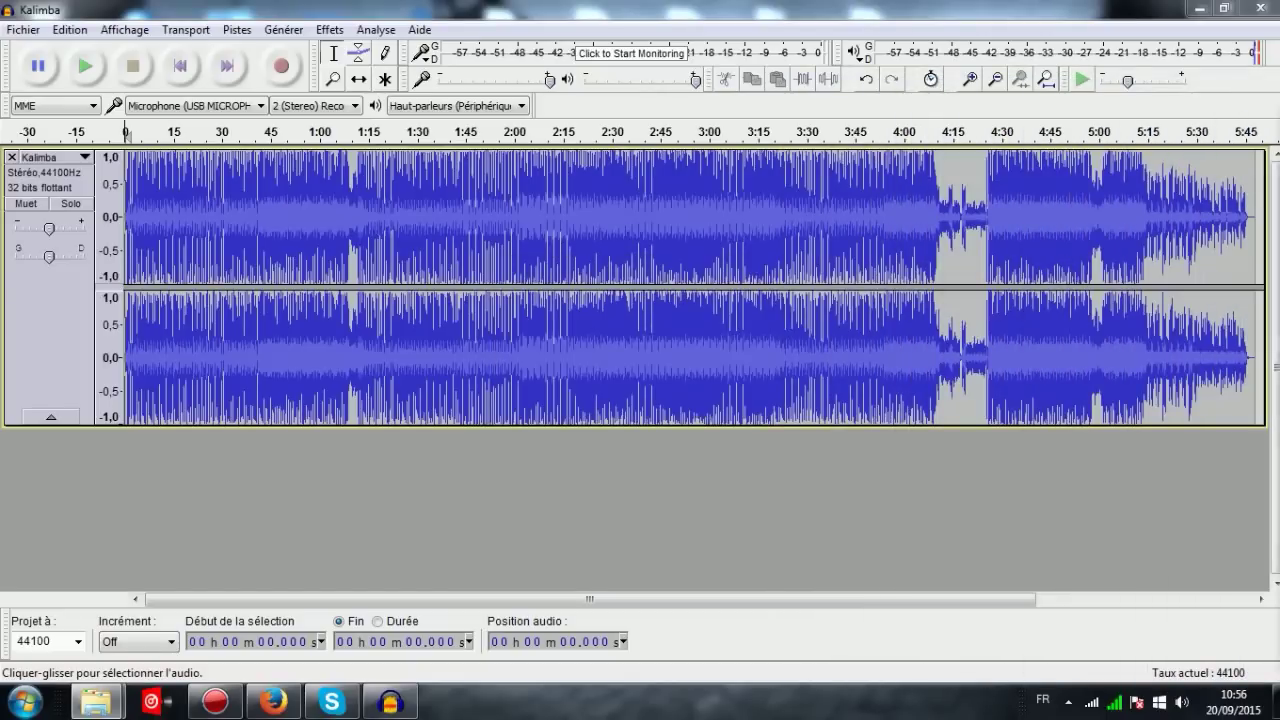
pyautogui.hotkey('alt', 'Tab')
pyautogui.moveTo(1279, 152); pyautogui.dragTo(974, 122)
pyautogui.hotkey('alt', 'Tab')
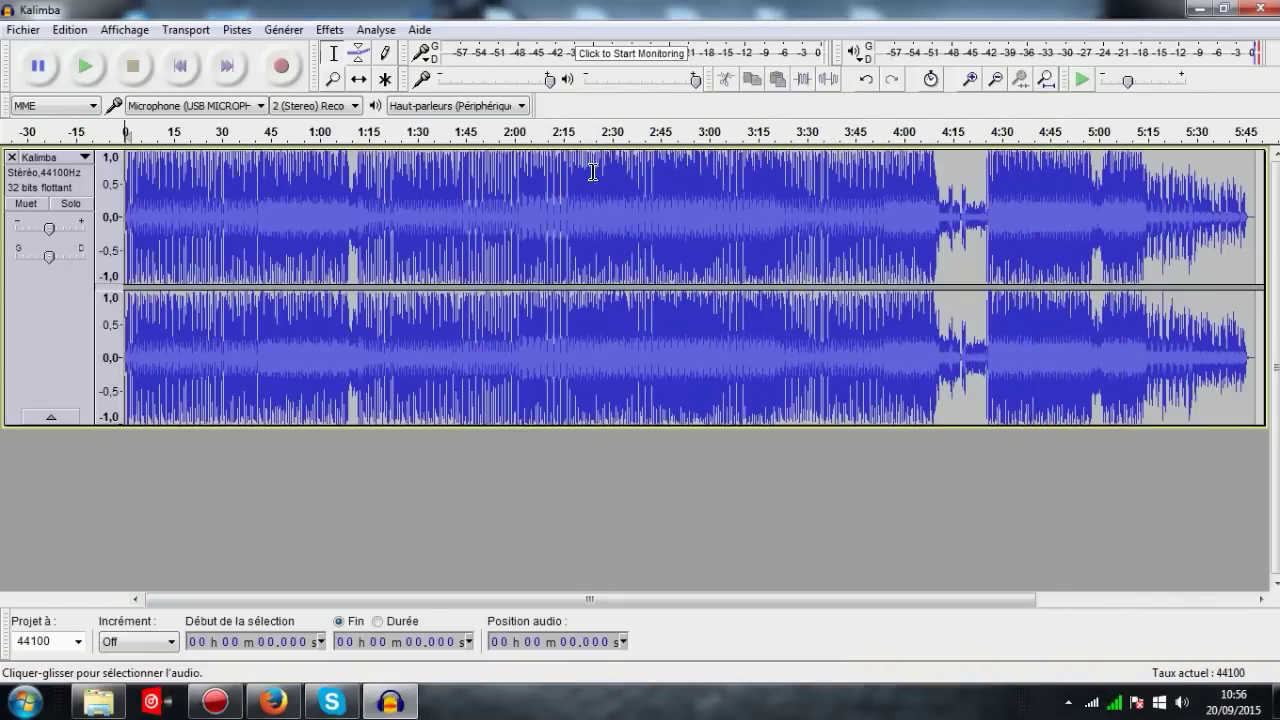
# - Amplify the whole Kalimba track by -1,1 dB for a new peak amplitude of 0,0 dB, and deselect the track
pyautogui.click(313, 30)
pyautogui.click(385, 64)
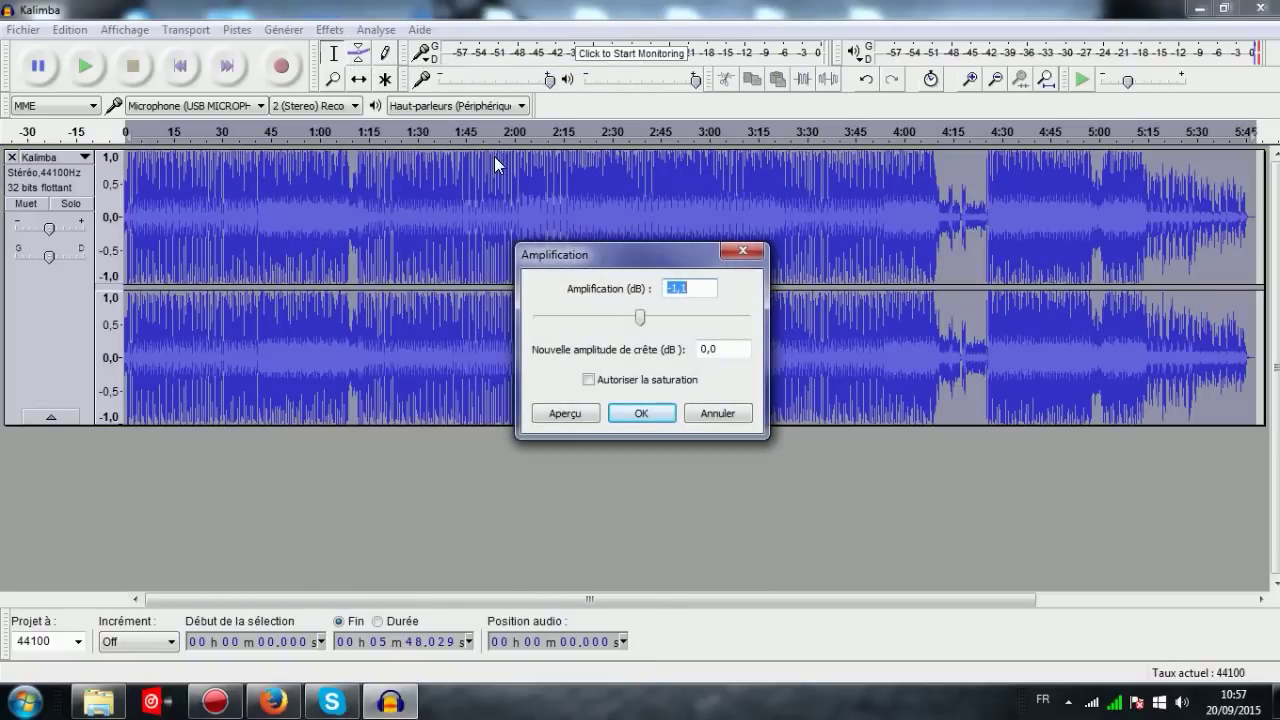
pyautogui.click(644, 418)
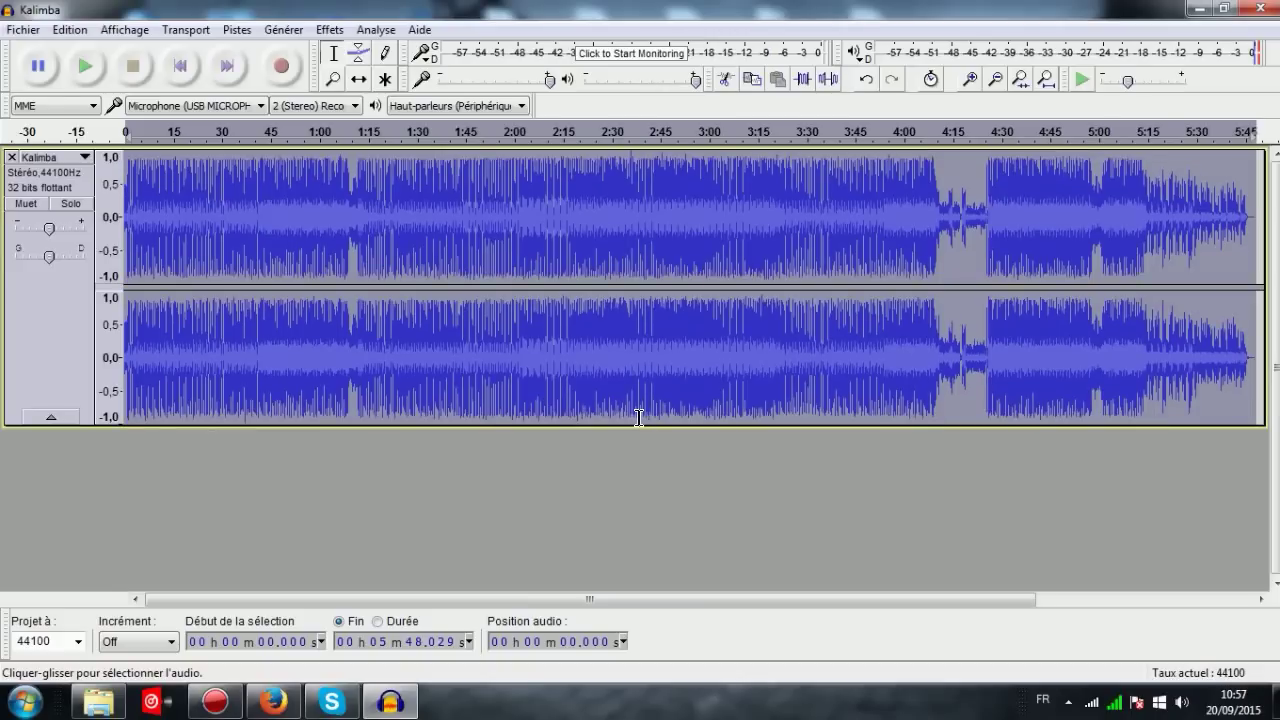
pyautogui.click(476, 474)
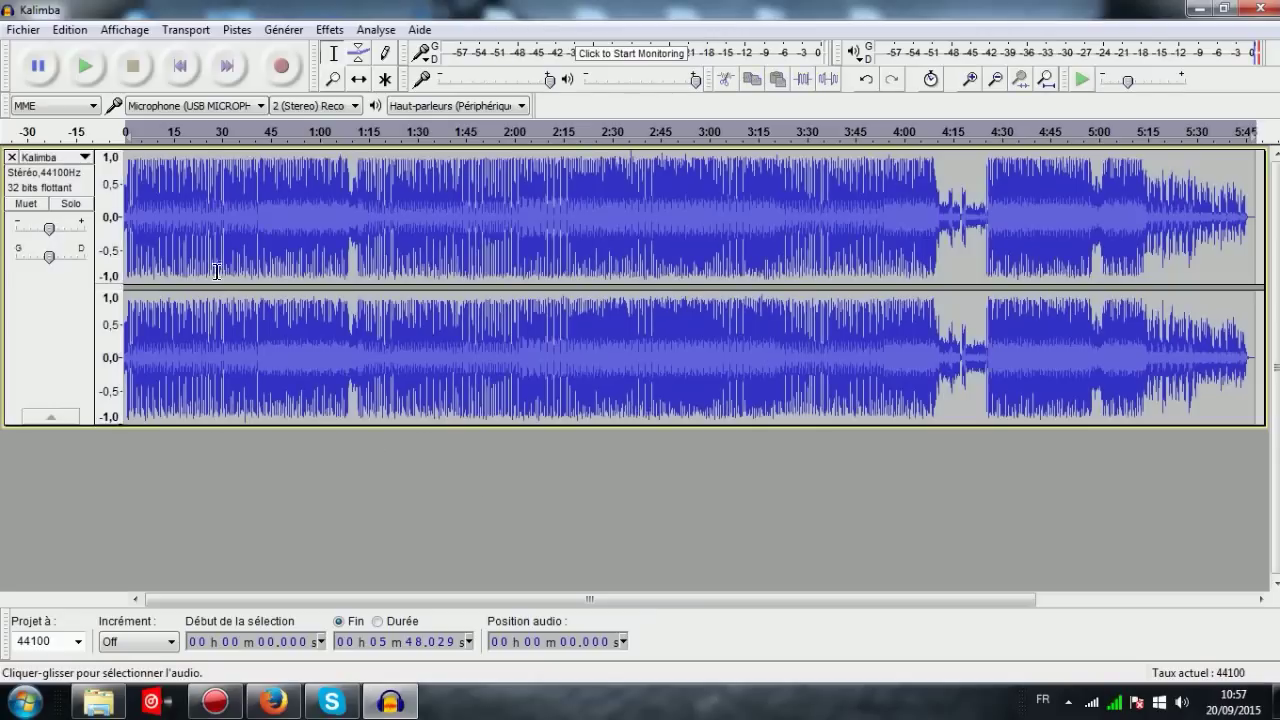
# - Briefly play the amplified Kalimba track, and set up its audio export with the name menu and the Ogg Vorbis format
pyautogui.click(80, 72)
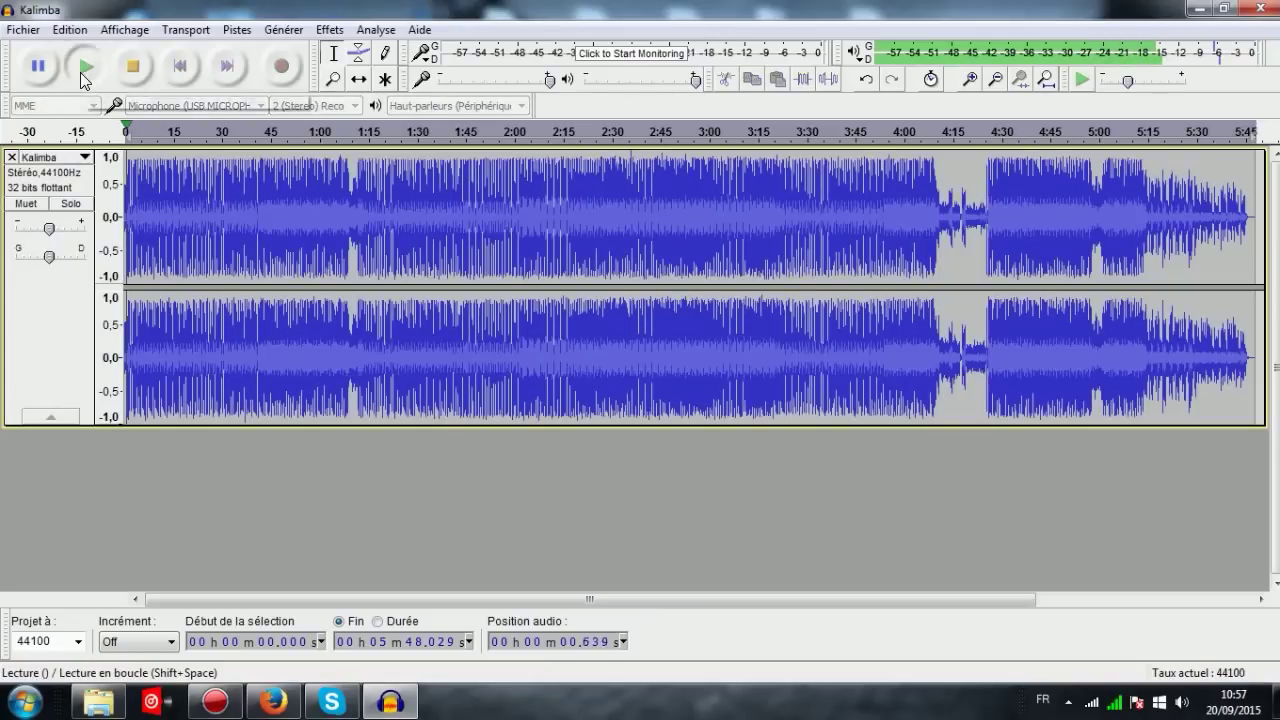
pyautogui.click(133, 66)
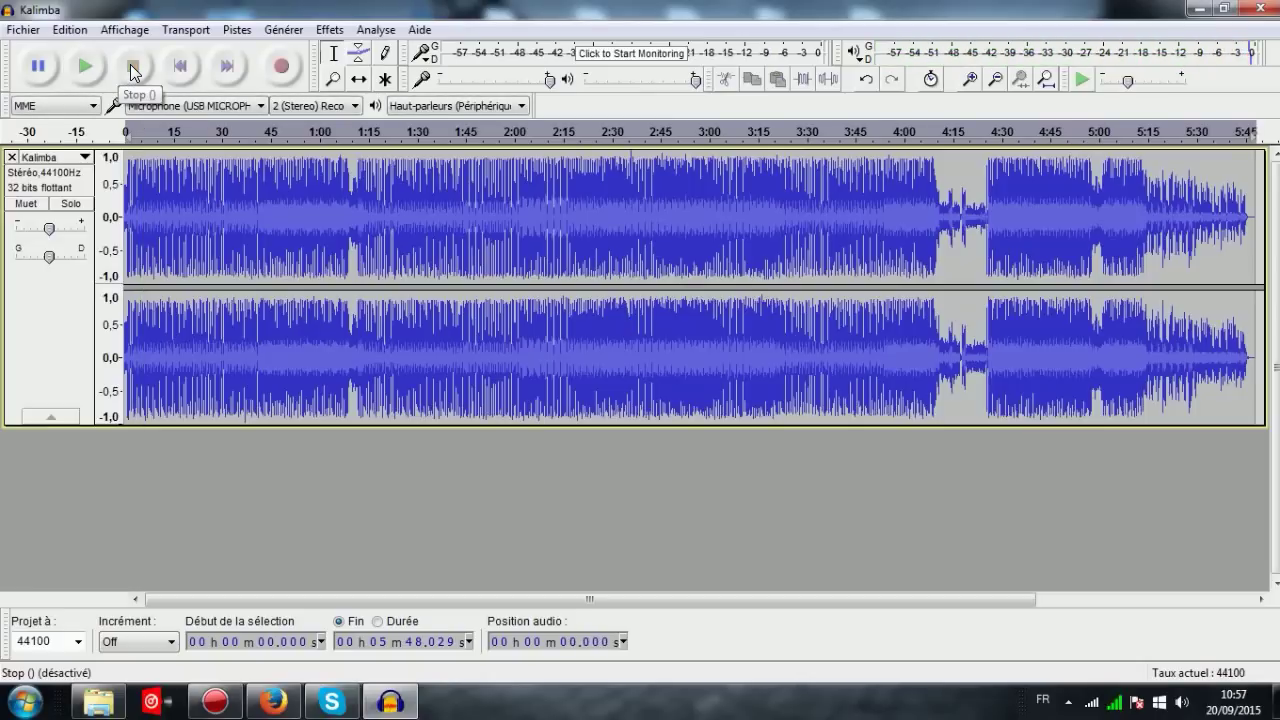
pyautogui.click(23, 30)
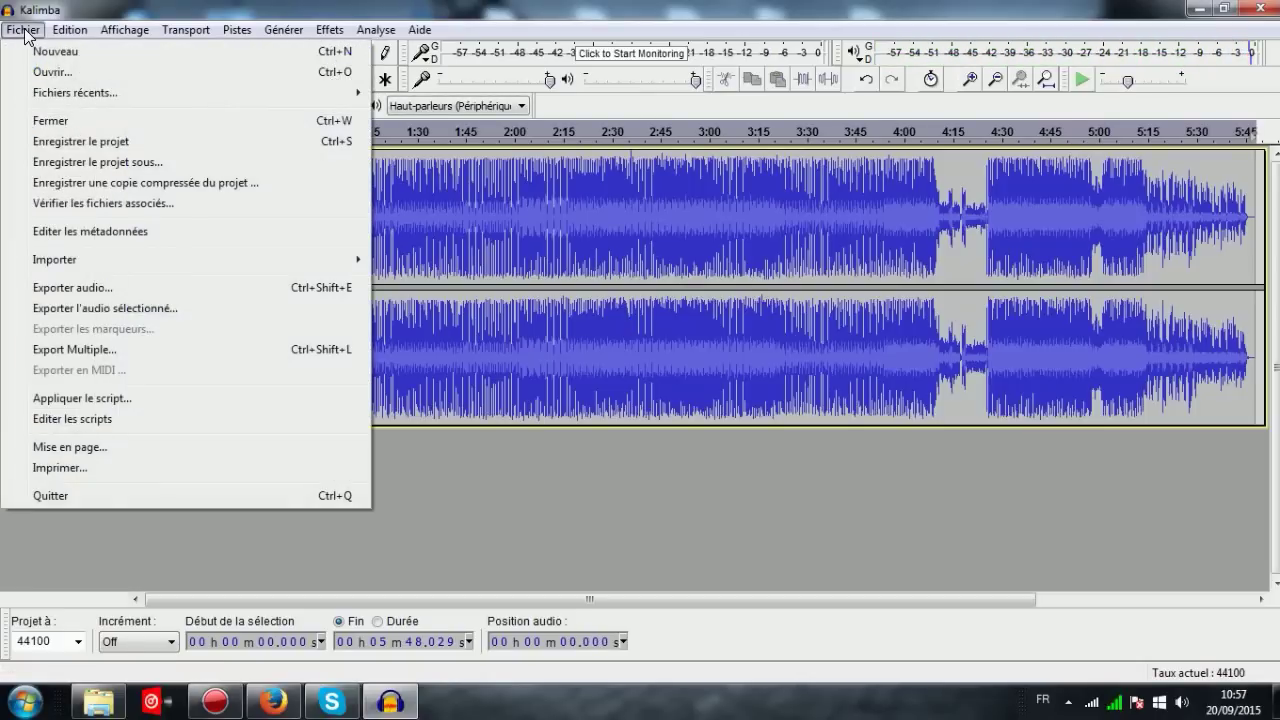
pyautogui.click(87, 288)
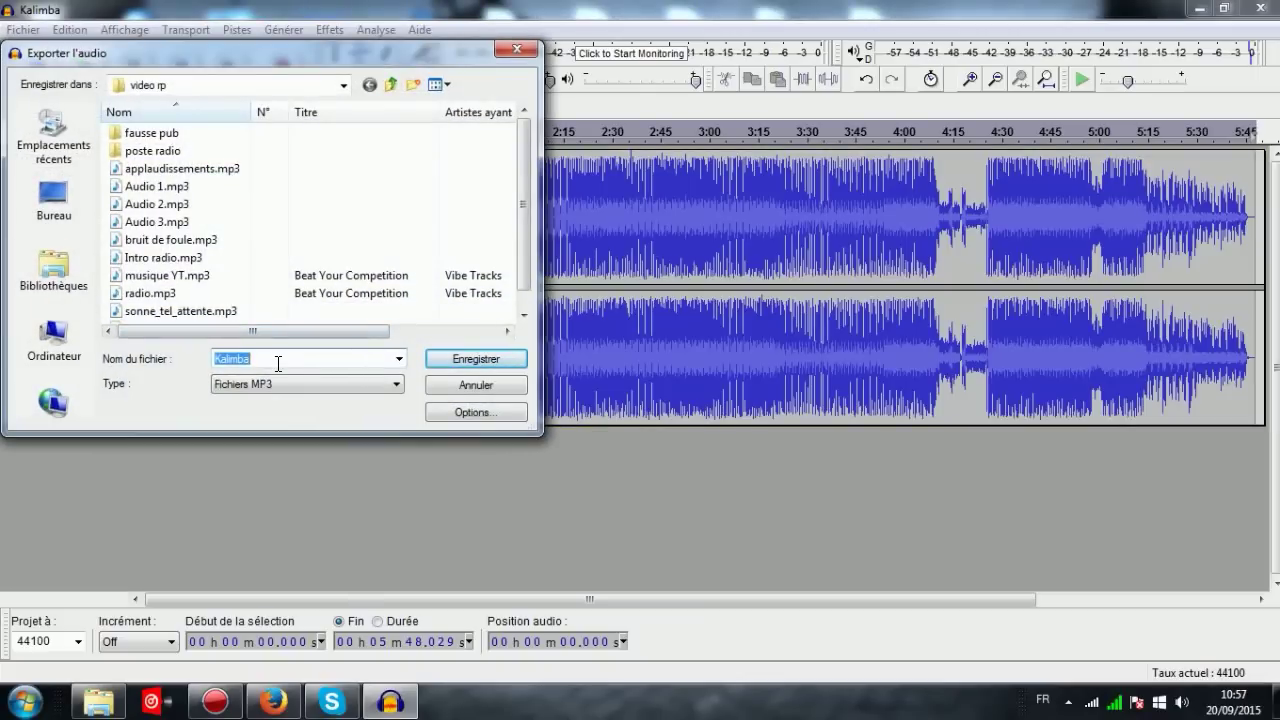
pyautogui.write('menu')
pyautogui.click(303, 380)
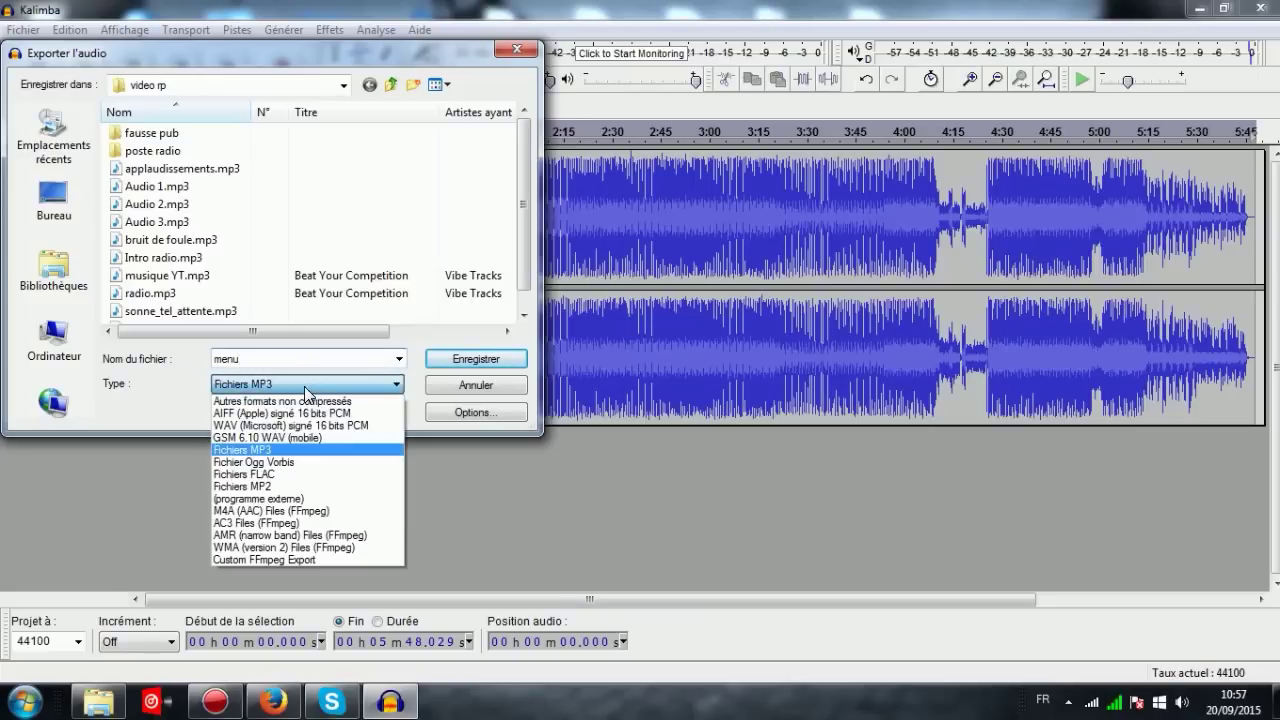
pyautogui.click(300, 462)
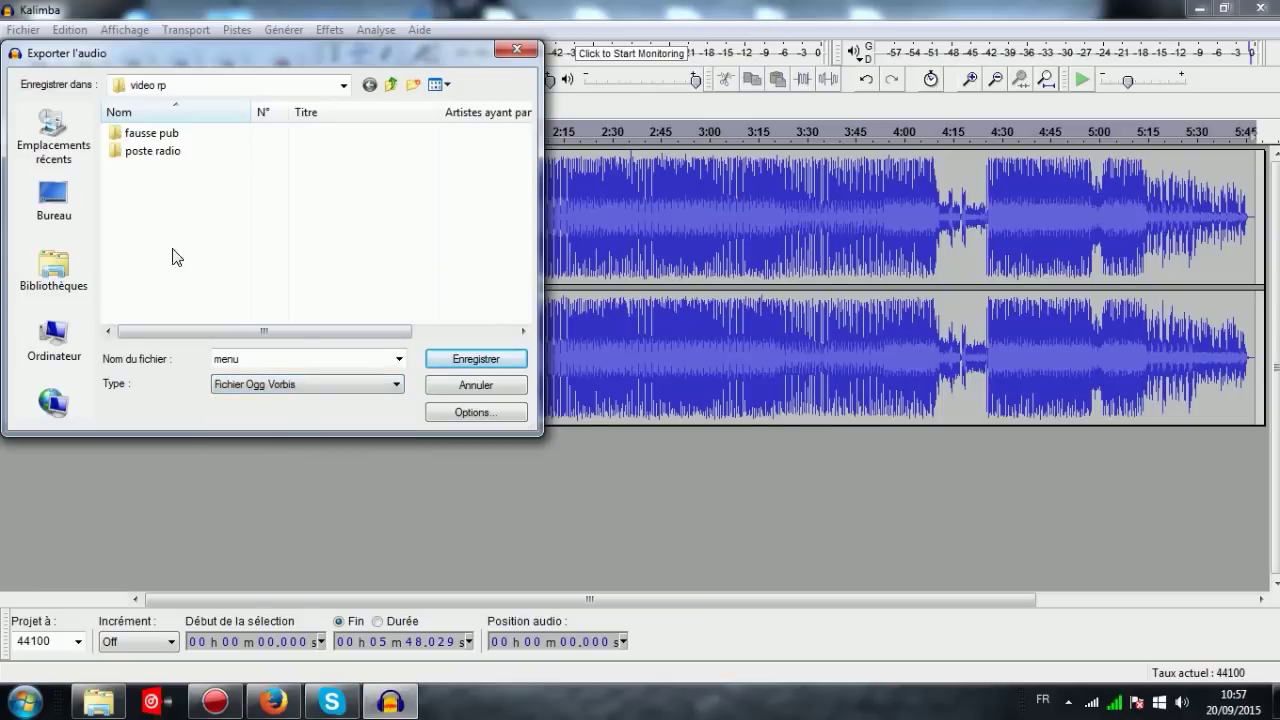
# - Export the audio into the menu folder of dataS2 on the Bureau, replacing the existing menu.ogg and accepting the metadata as filled in
pyautogui.click(82, 186)
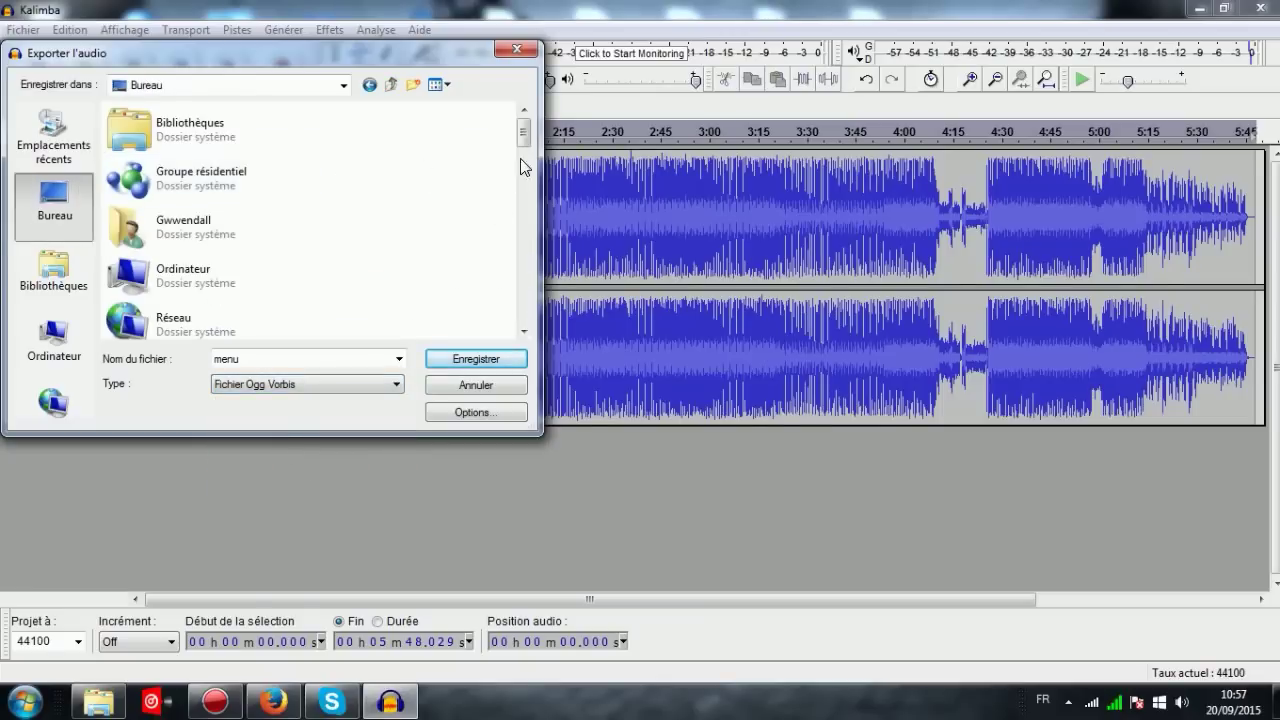
pyautogui.moveTo(527, 130); pyautogui.dragTo(527, 187)
pyautogui.click(204, 177)
pyautogui.doubleClick(204, 177)
pyautogui.doubleClick(191, 178)
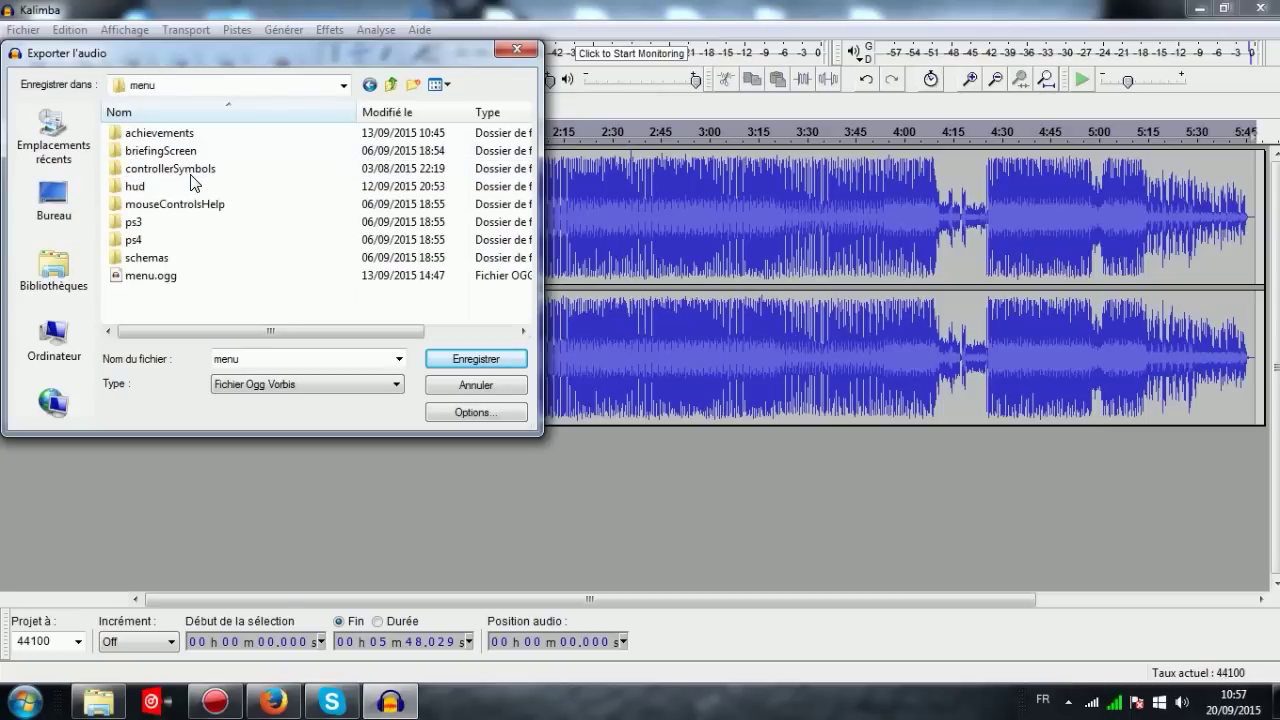
pyautogui.click(165, 277)
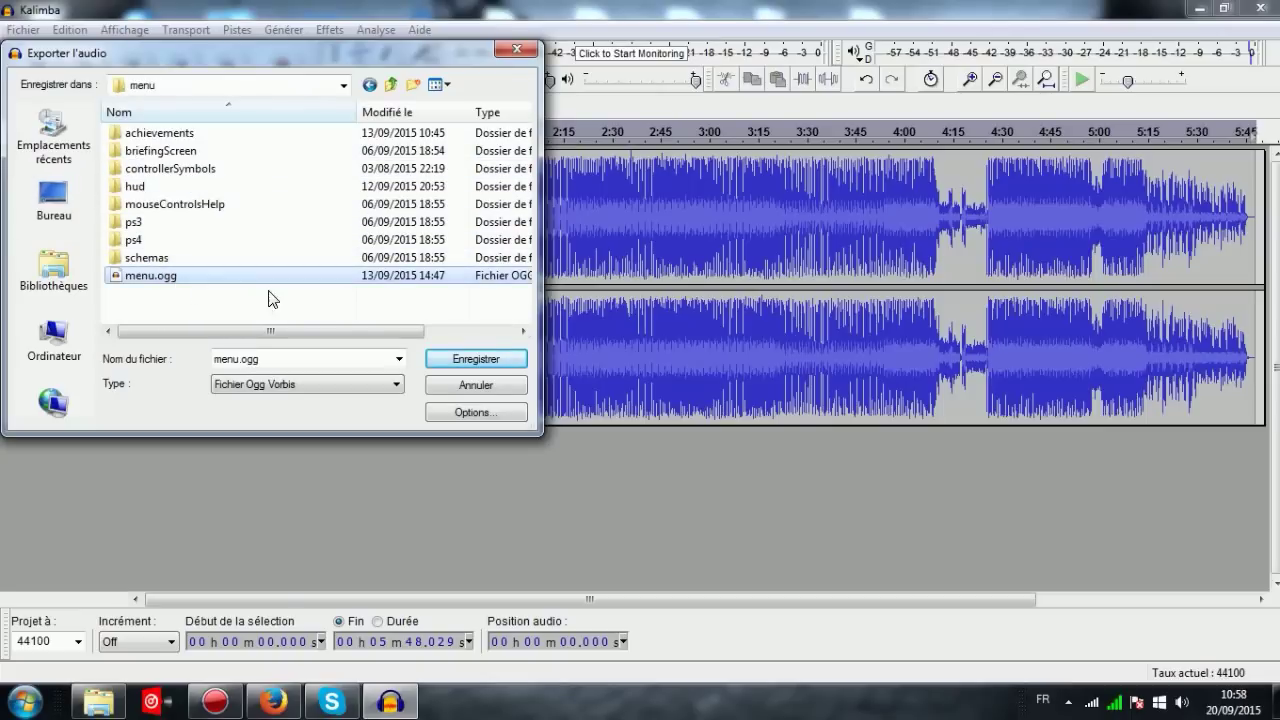
pyautogui.click(432, 358)
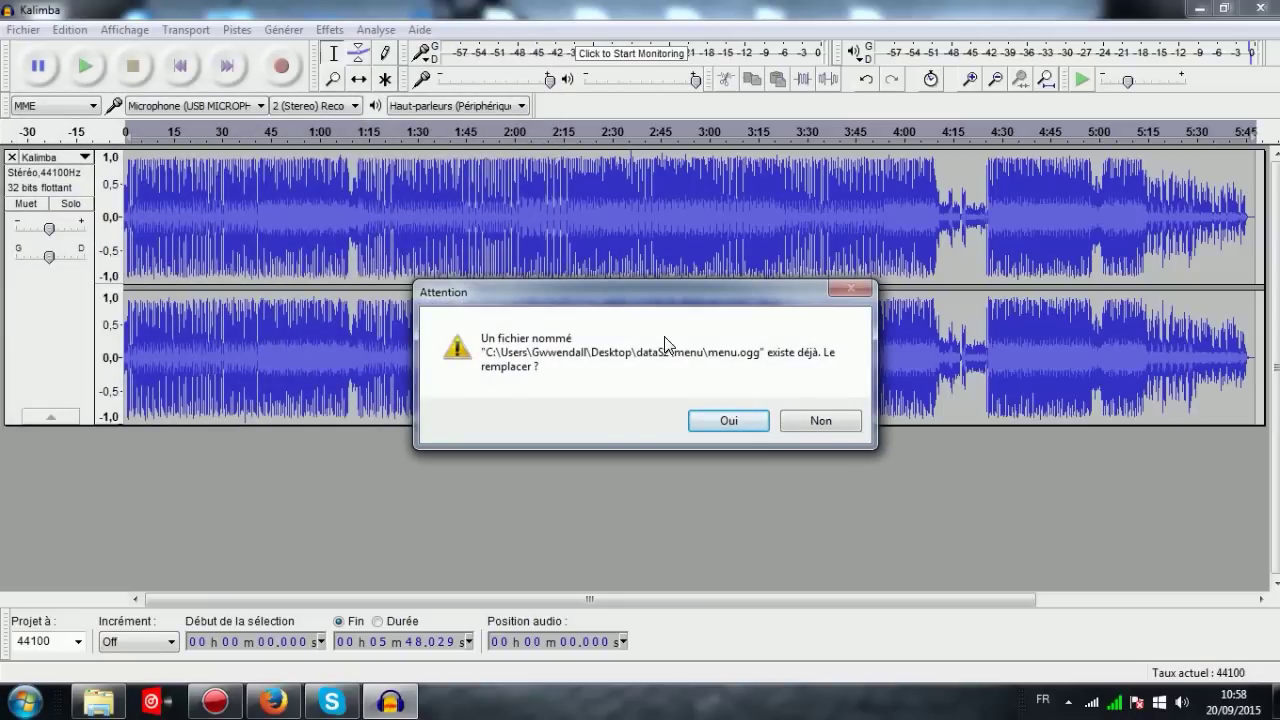
pyautogui.click(712, 420)
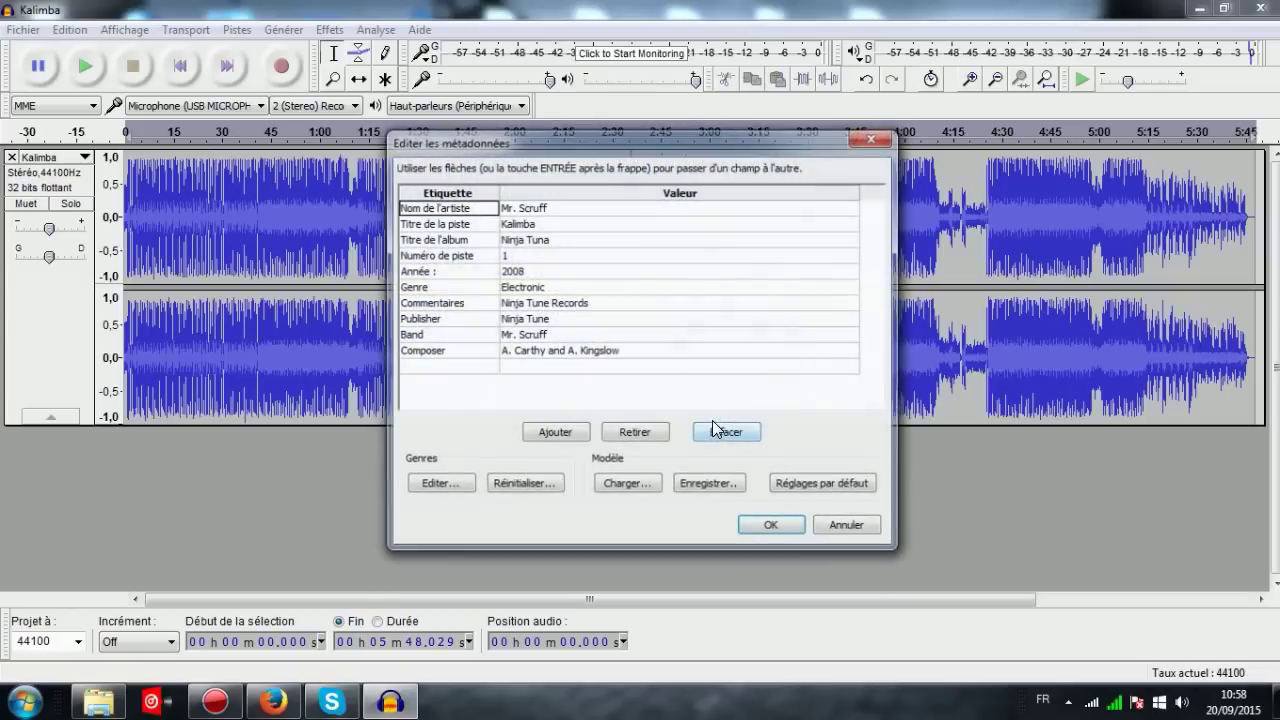
pyautogui.click(773, 526)
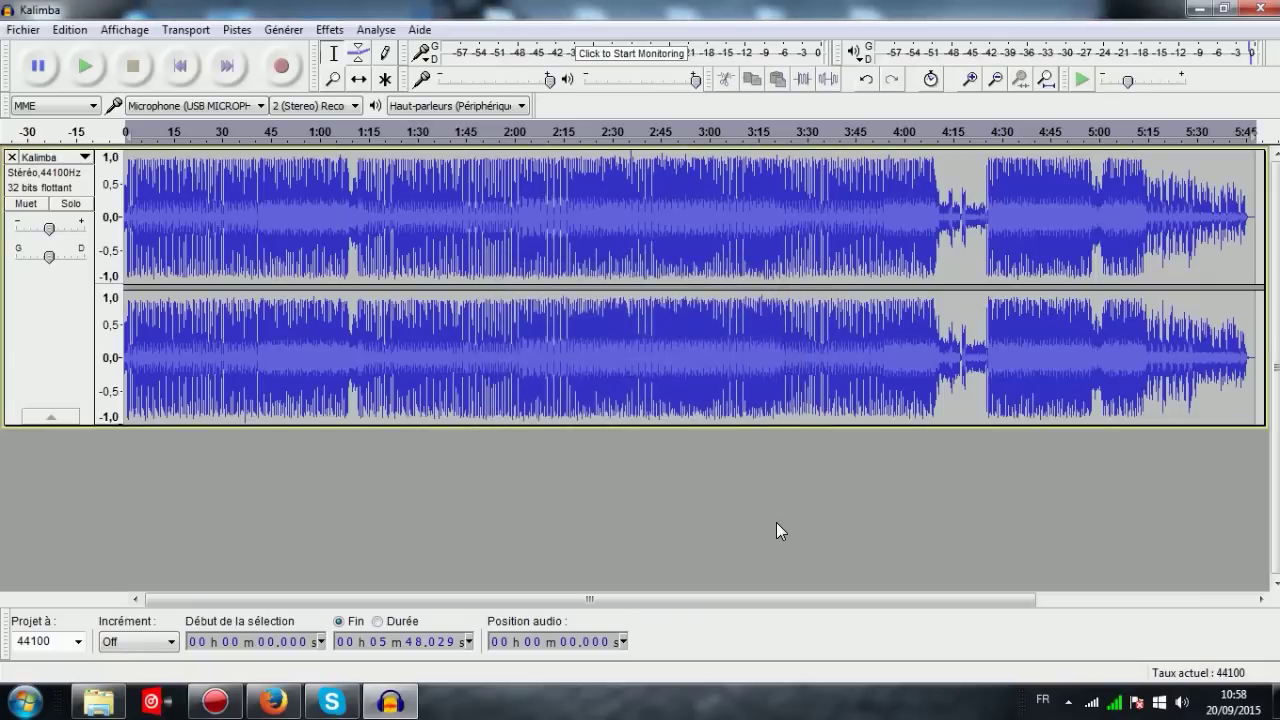
# - Close the Kalimba project in Audacity without saving the project
pyautogui.click(1253, 8)
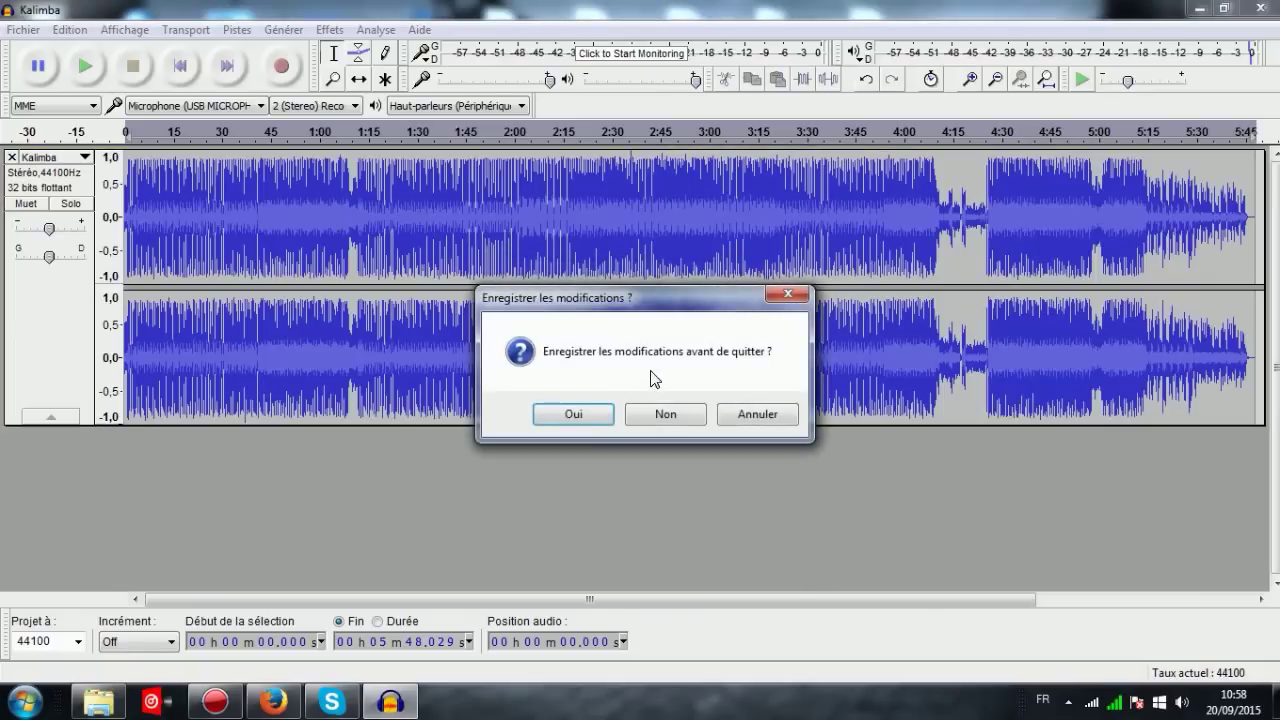
pyautogui.click(582, 420)
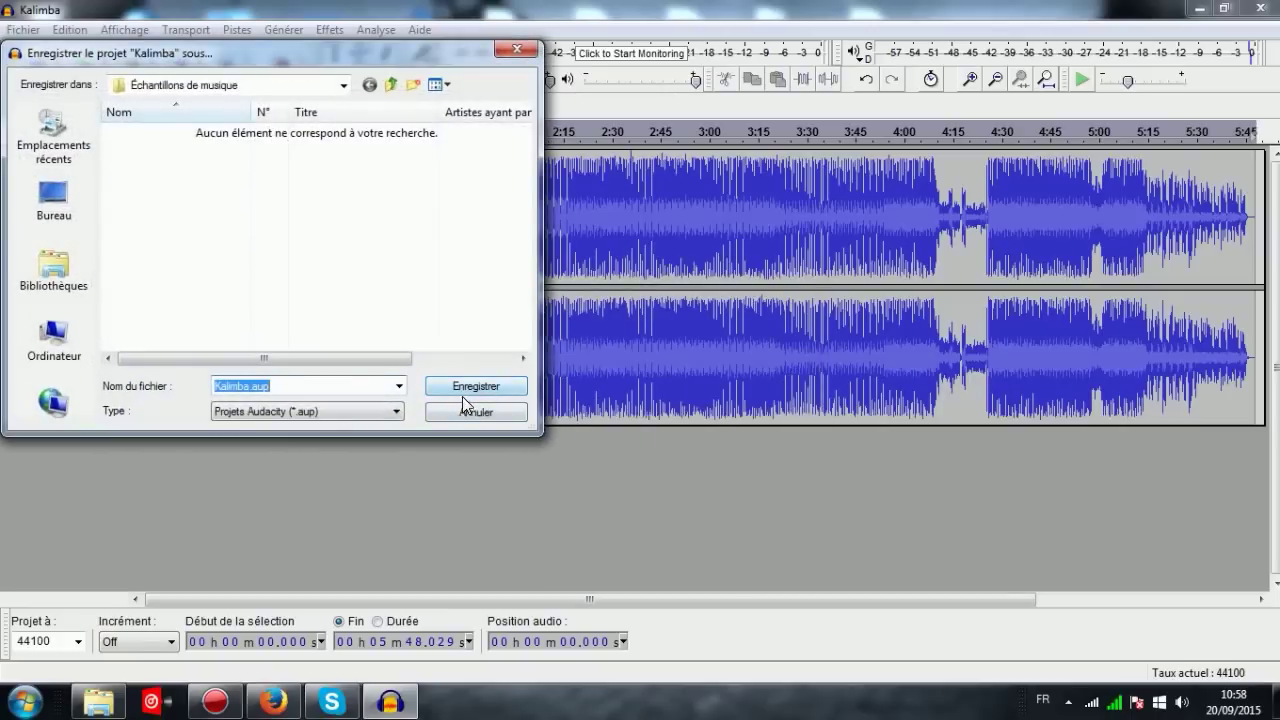
pyautogui.click(464, 386)
pyautogui.click(1253, 8)
pyautogui.click(664, 412)
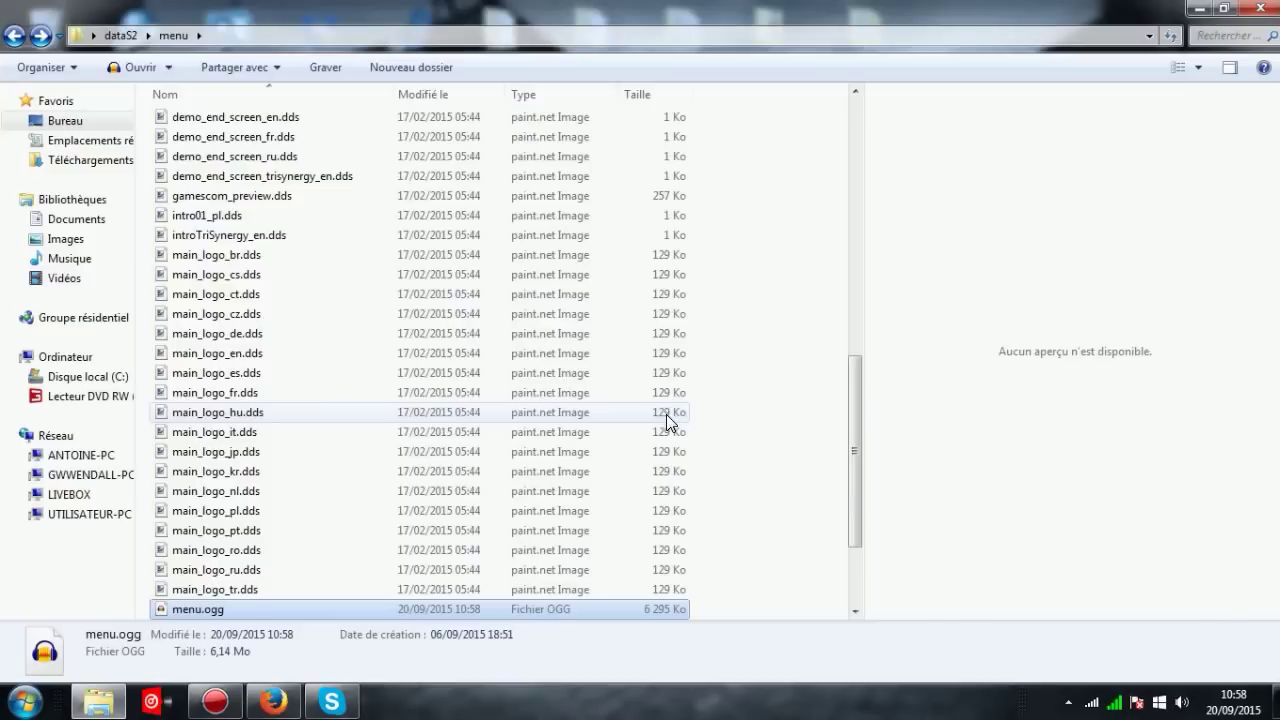
# - Open the exported menu.ogg from the menu folder in Audacity, play its beginning, and close it without saving
pyautogui.scroll(-2, 190, 580)
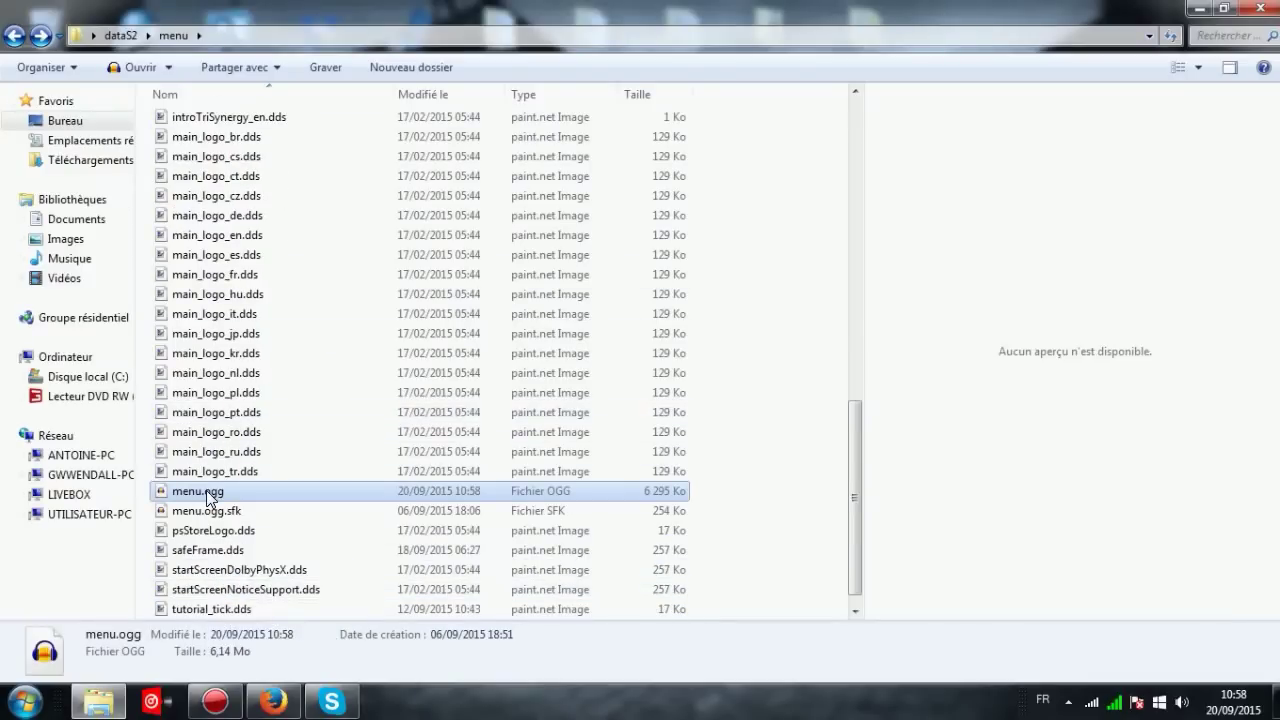
pyautogui.doubleClick(206, 490)
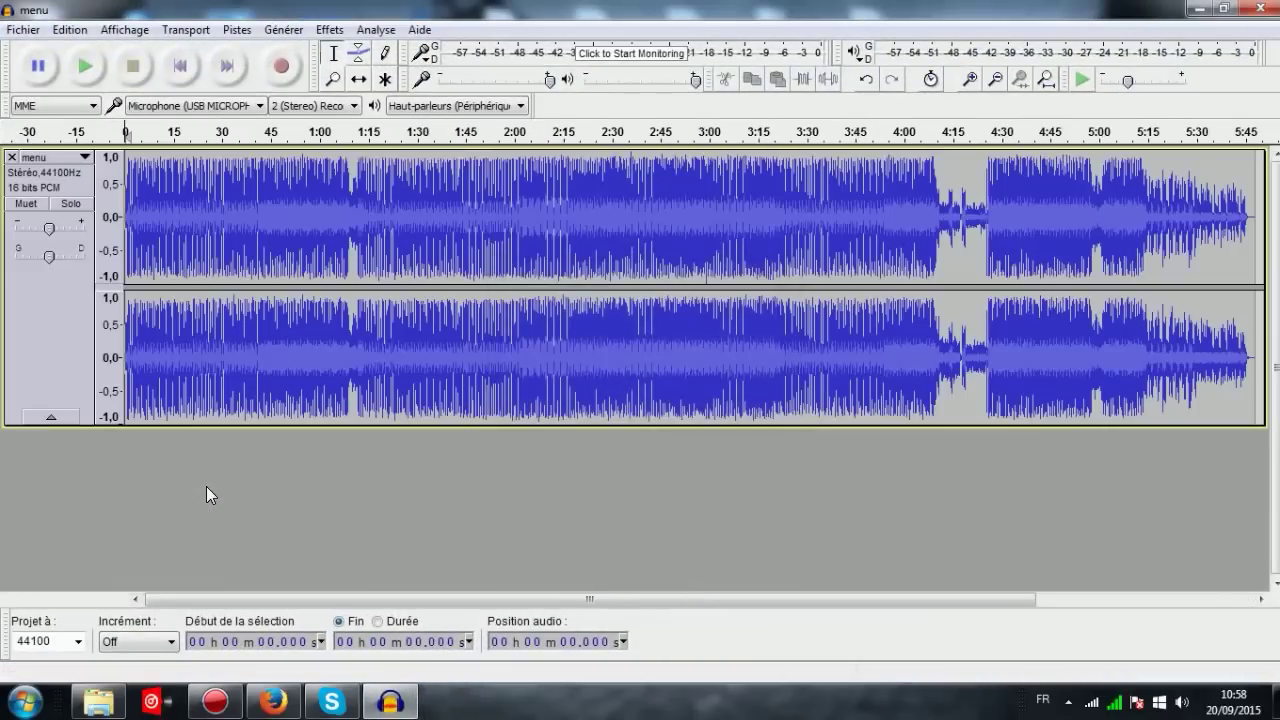
pyautogui.click(85, 66)
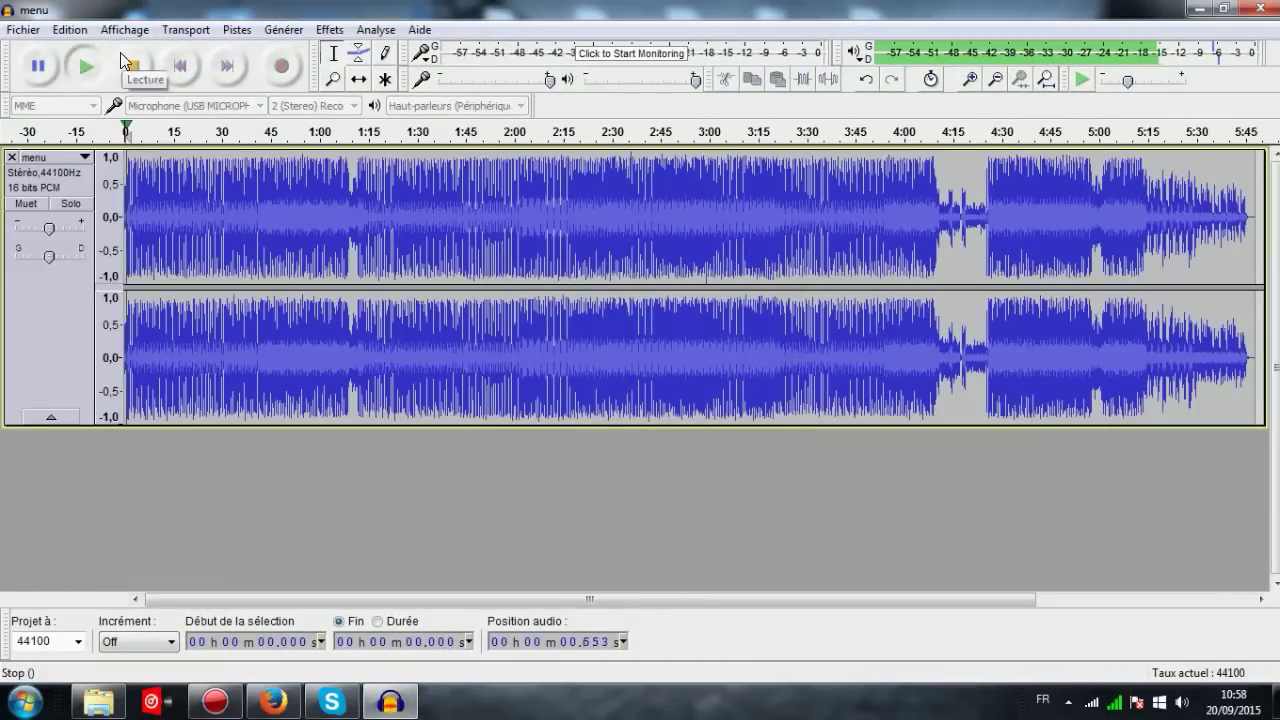
pyautogui.click(117, 66)
pyautogui.click(1258, 9)
pyautogui.click(659, 410)
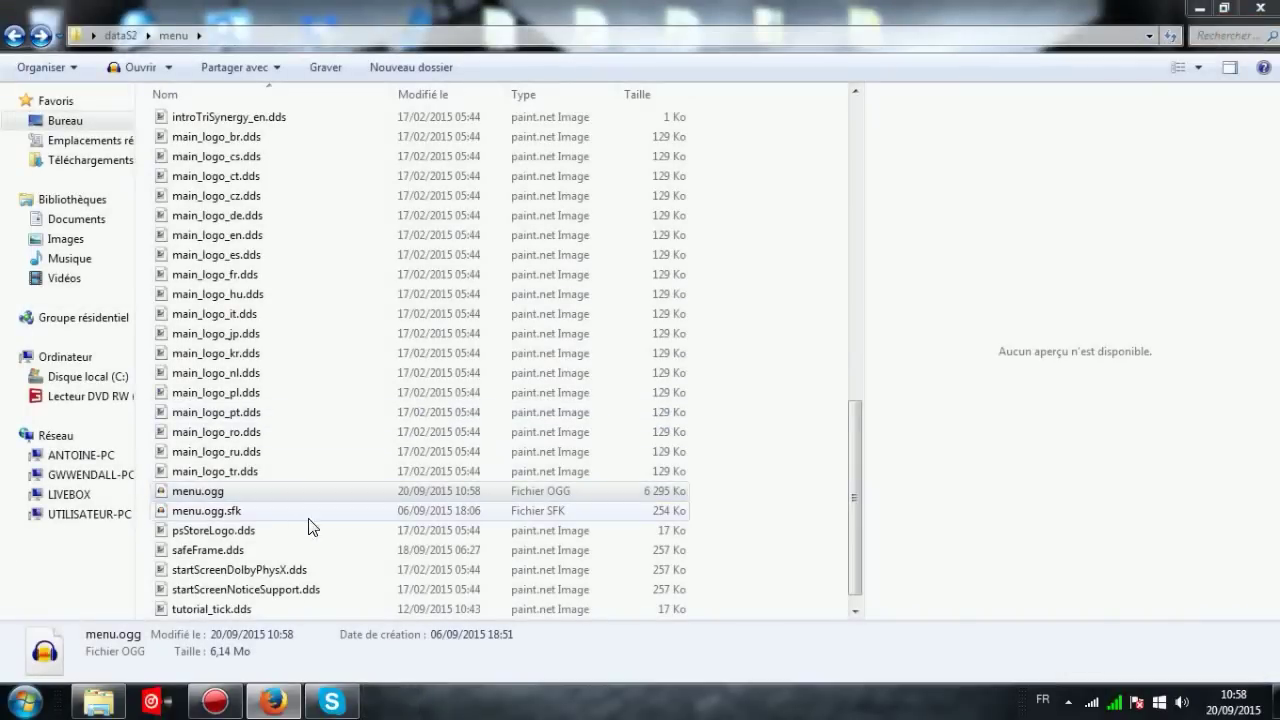
# - Move the backup menu.ogg from the desktop back into the dataS2 menu folder, replacing the exported file, and maximize the folder window again
pyautogui.doubleClick(250, 512)
pyautogui.moveTo(730, 10); pyautogui.dragTo(473, 148)
pyautogui.click(870, 126)
pyautogui.moveTo(748, 159); pyautogui.dragTo(930, 6)
pyautogui.moveTo(604, 14); pyautogui.dragTo(527, 36)
pyautogui.moveTo(44, 615); pyautogui.dragTo(329, 409)
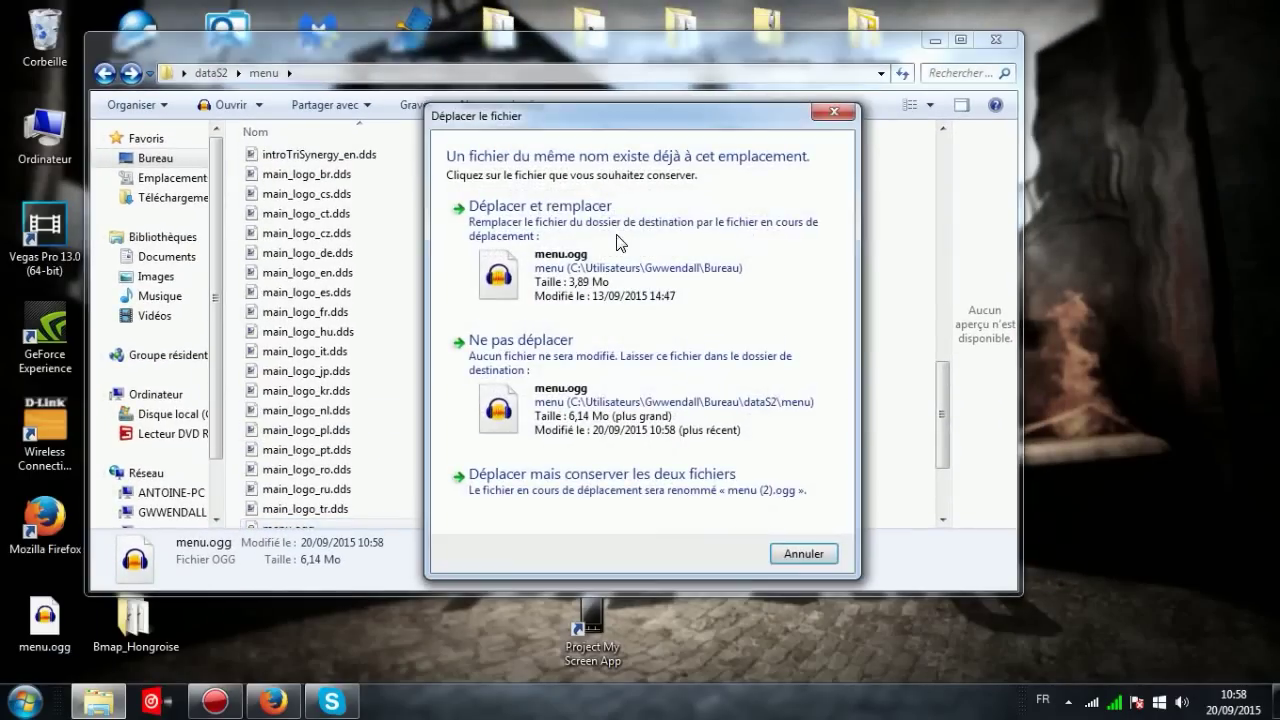
pyautogui.click(500, 323)
pyautogui.click(960, 39)
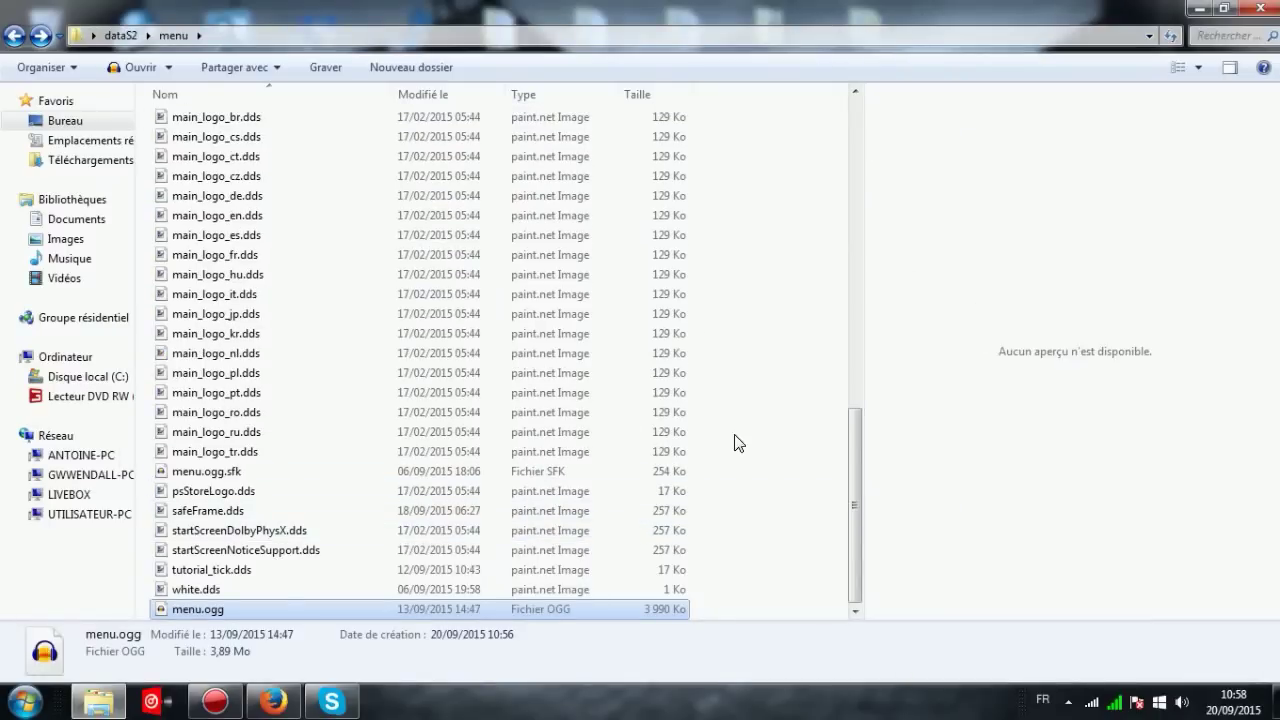
# - Look through the end of the menu folder's file list and select menu.ogg.sfk
pyautogui.moveTo(856, 450); pyautogui.dragTo(854, 606)
pyautogui.click(230, 478)
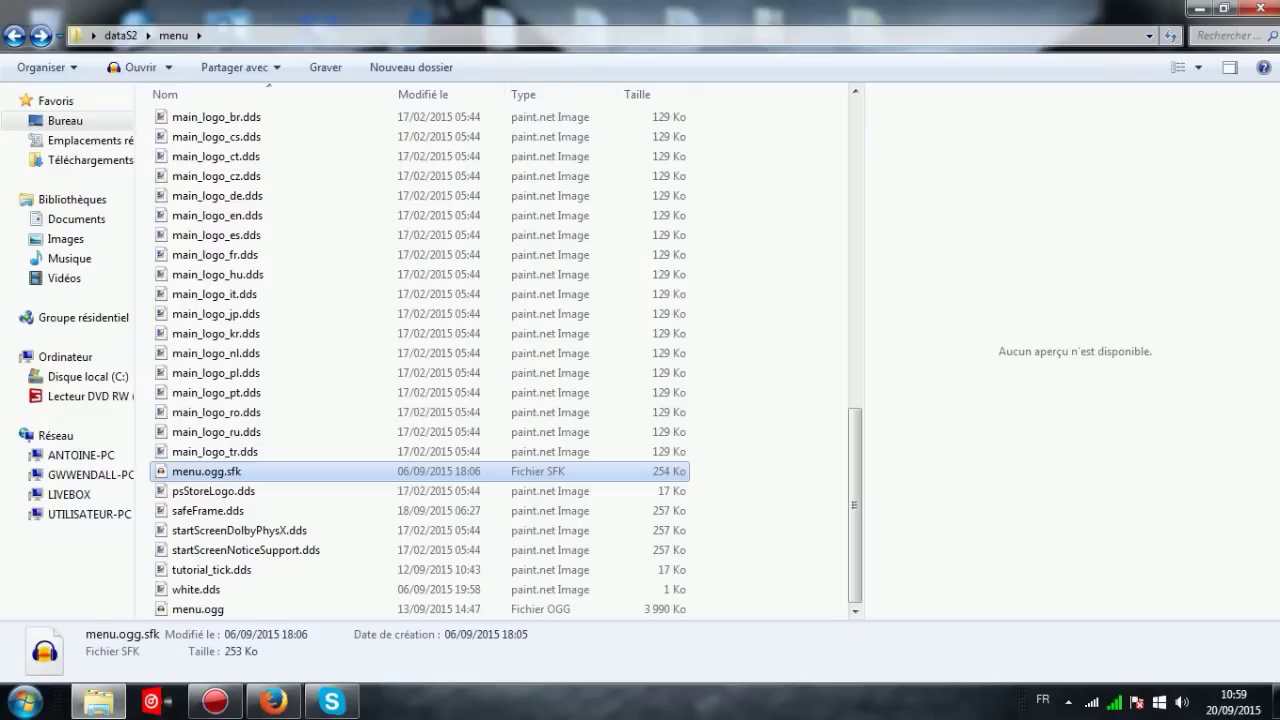
pyautogui.hotkey('alt', 'Tab')
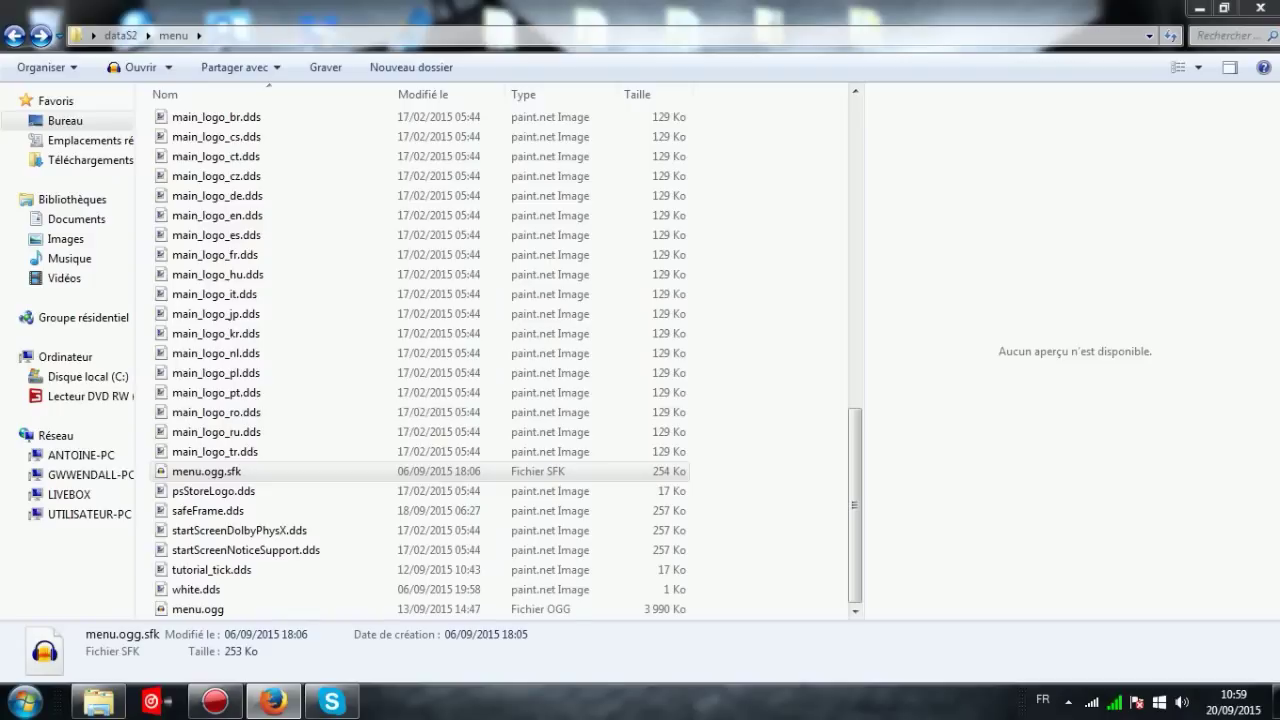